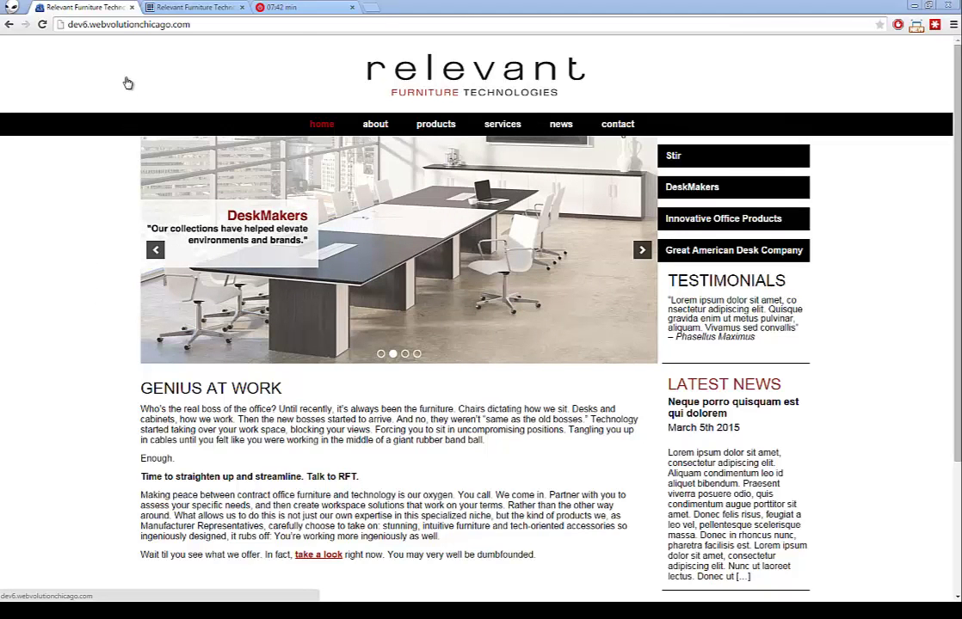
# - Switch to the WordPress login page and change its address to dev6.webvolutionchicago.com/wp-admin
pyautogui.click(165, 9)
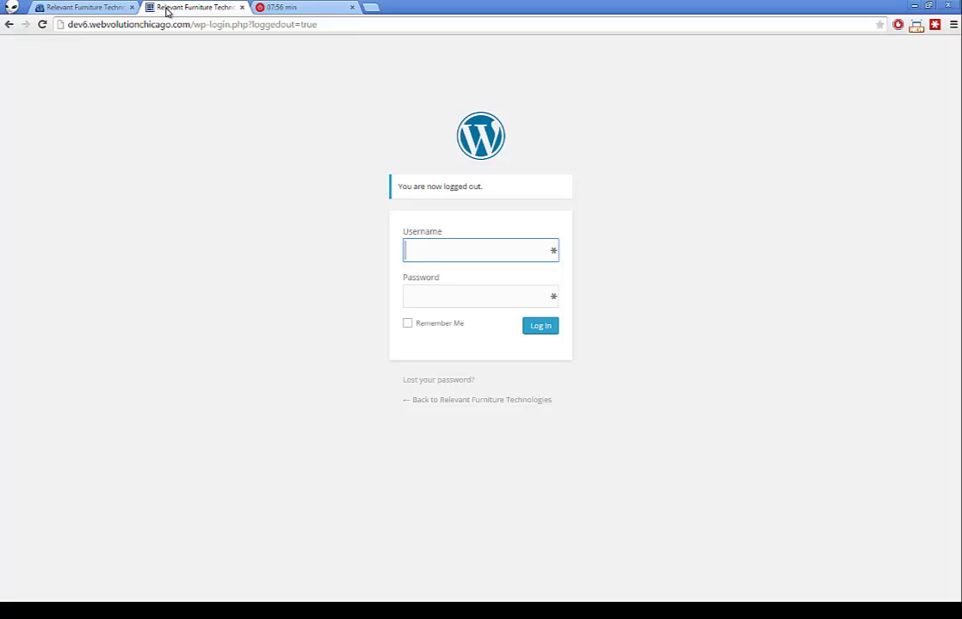
pyautogui.moveTo(315, 24); pyautogui.dragTo(25, 19)
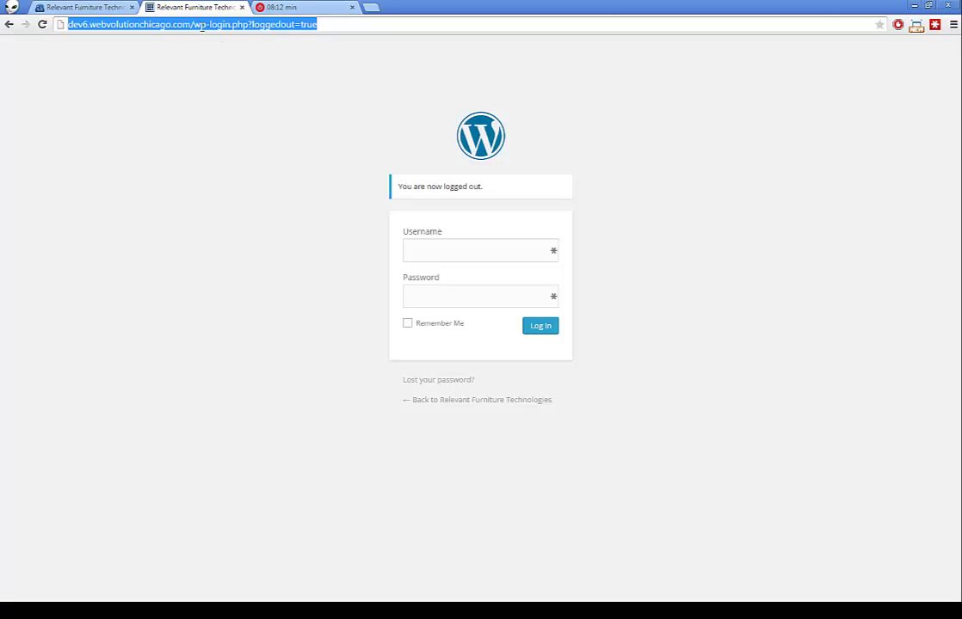
pyautogui.moveTo(190, 24); pyautogui.dragTo(415, 36)
pyautogui.write('/w')
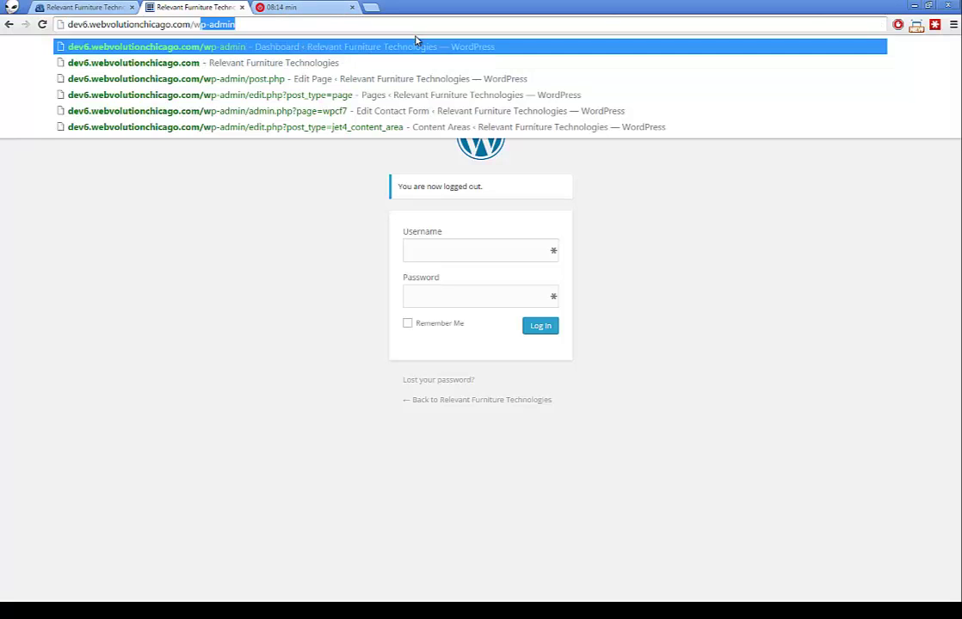
pyautogui.write('[p-admin')
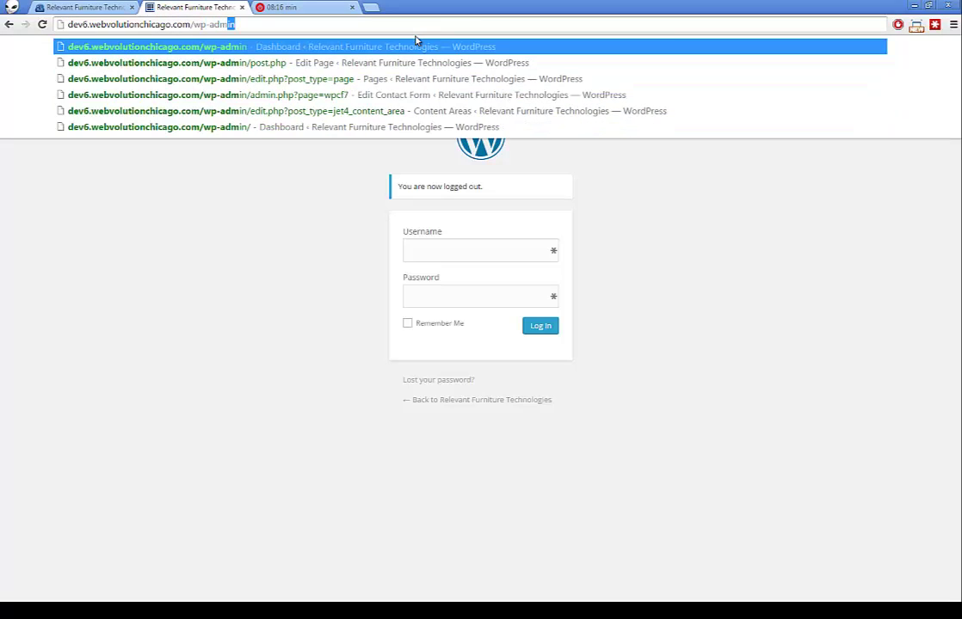
pyautogui.hotkey('ctrl', 'a')
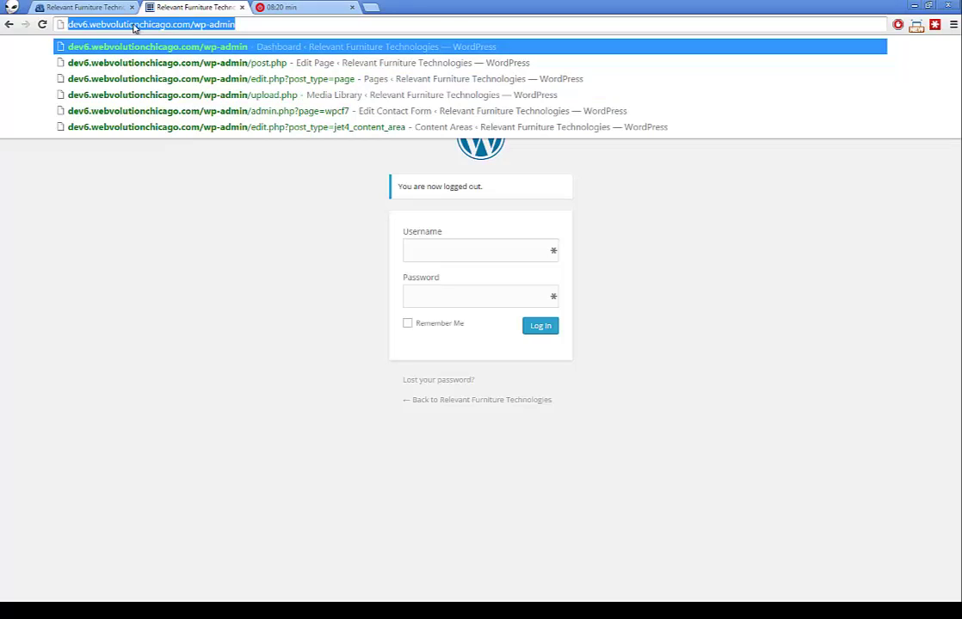
pyautogui.click(189, 25)
pyautogui.moveTo(191, 24); pyautogui.dragTo(262, 22)
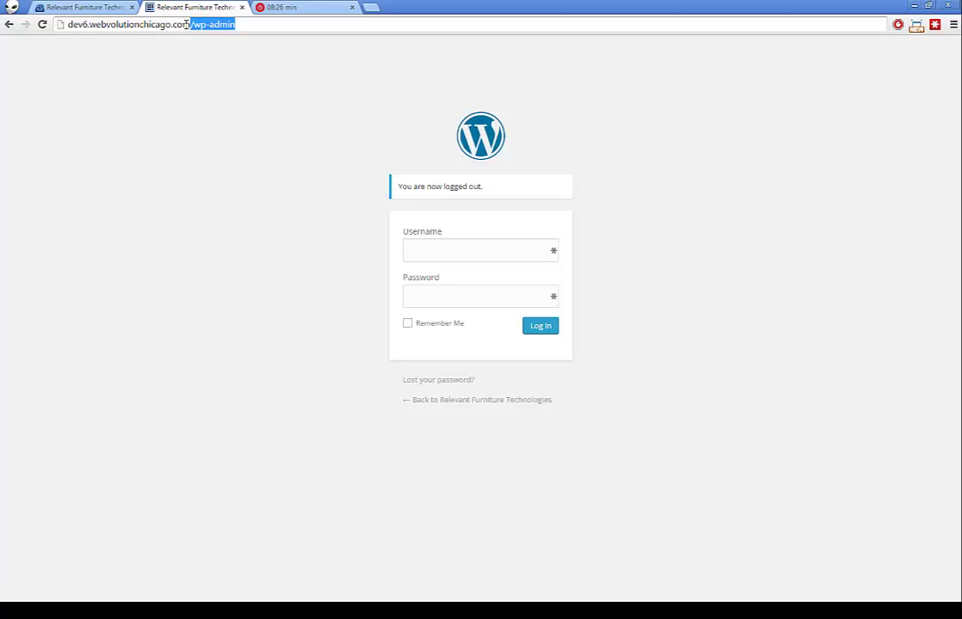
pyautogui.moveTo(188, 24); pyautogui.dragTo(59, 27)
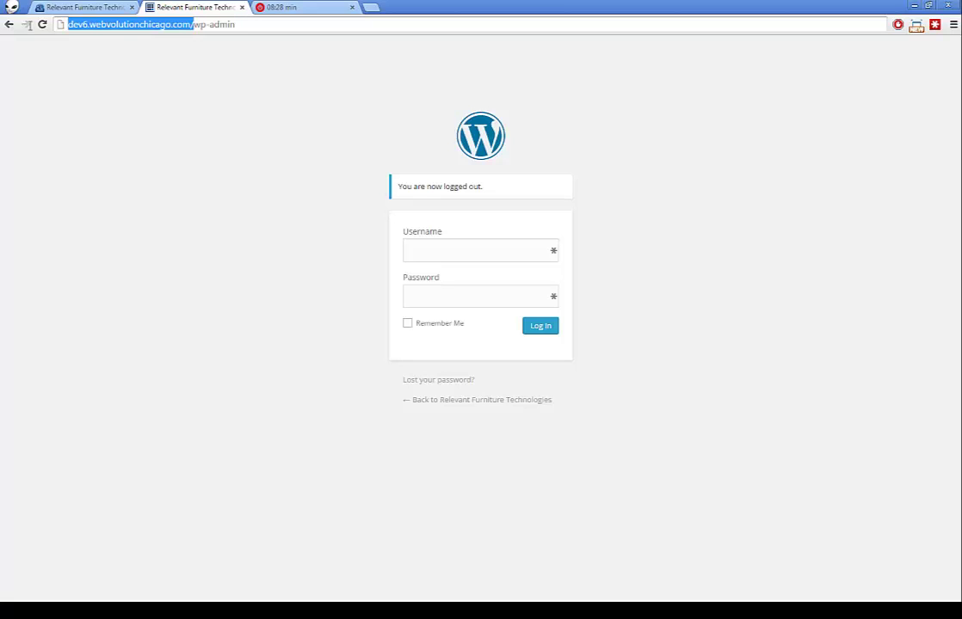
pyautogui.click(172, 24)
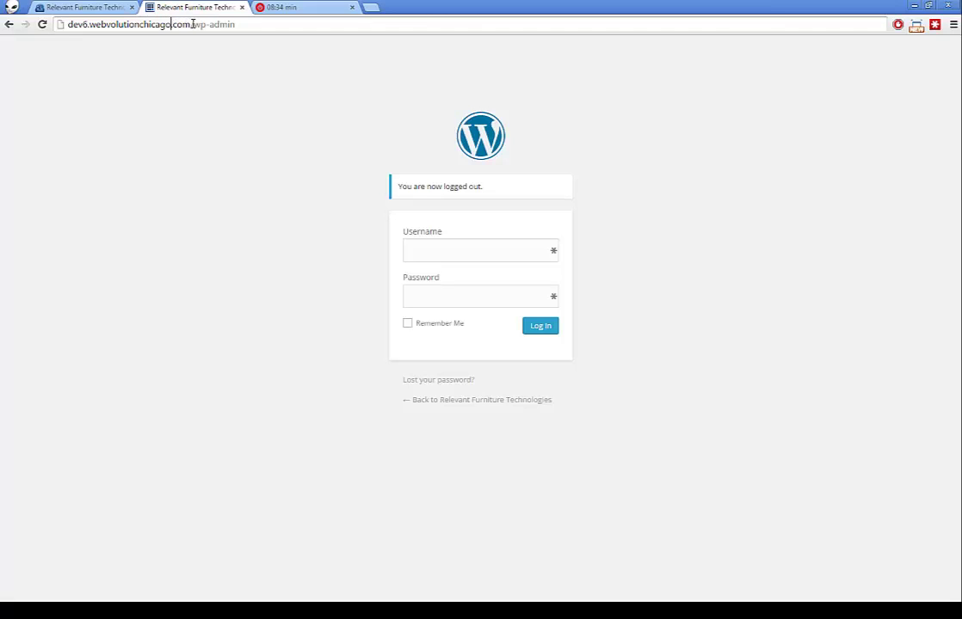
pyautogui.moveTo(191, 24); pyautogui.dragTo(238, 25)
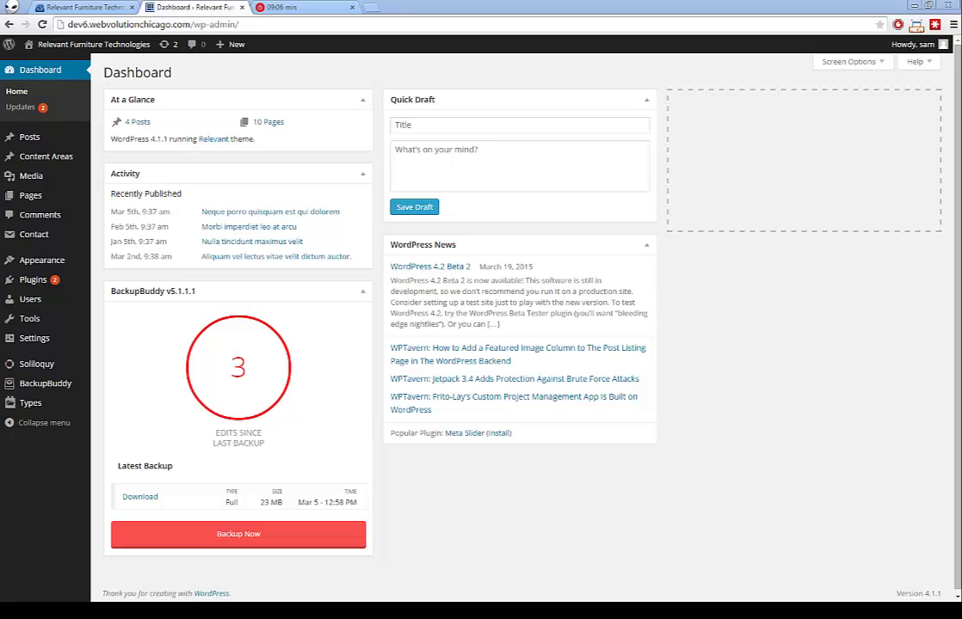
# - Open the list of all posts in the admin area, and bring up the live site's news page for comparison
pyautogui.moveTo(43, 130)
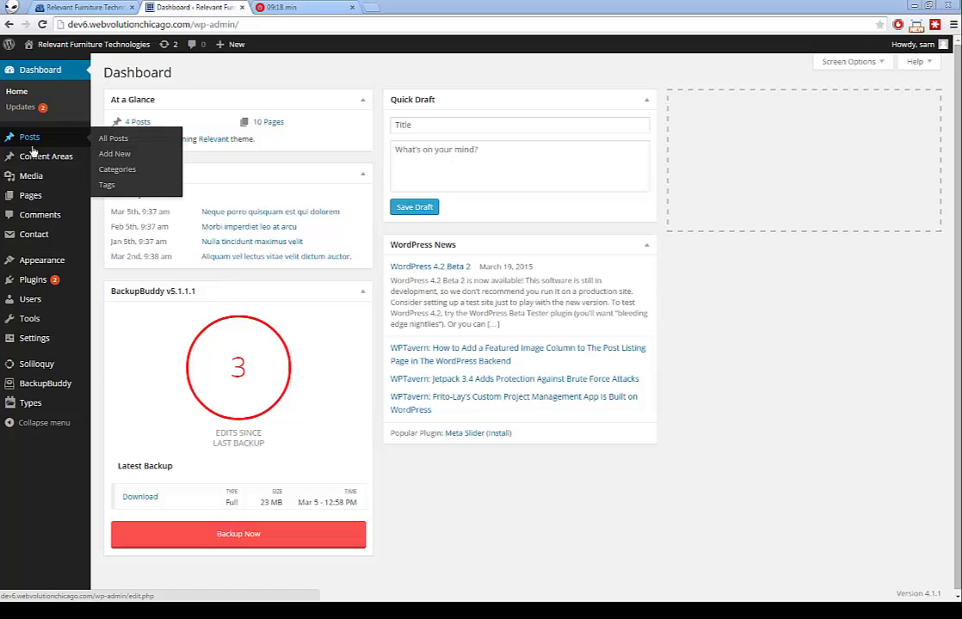
pyautogui.click(32, 140)
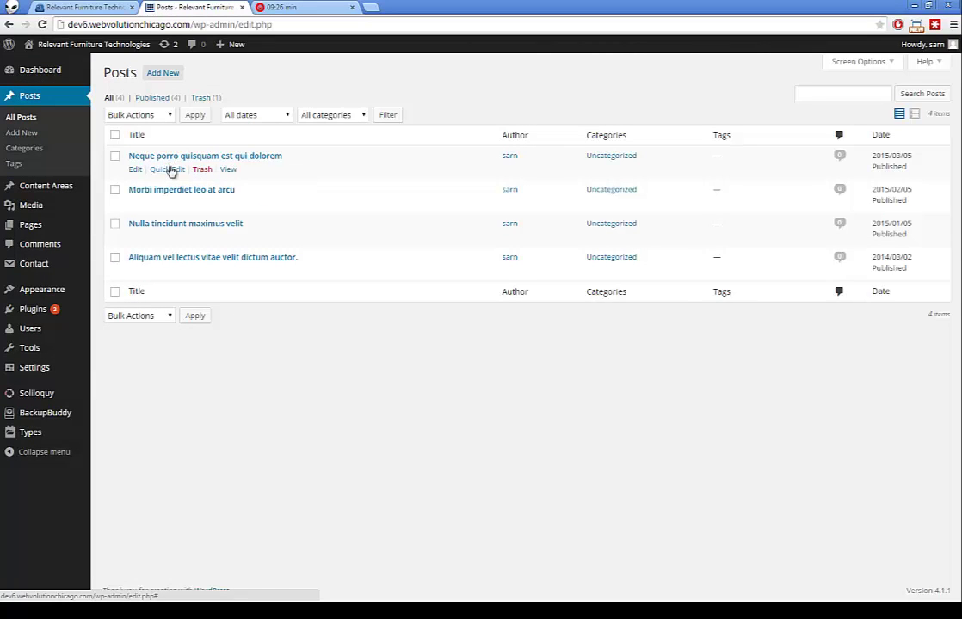
pyautogui.click(93, 7)
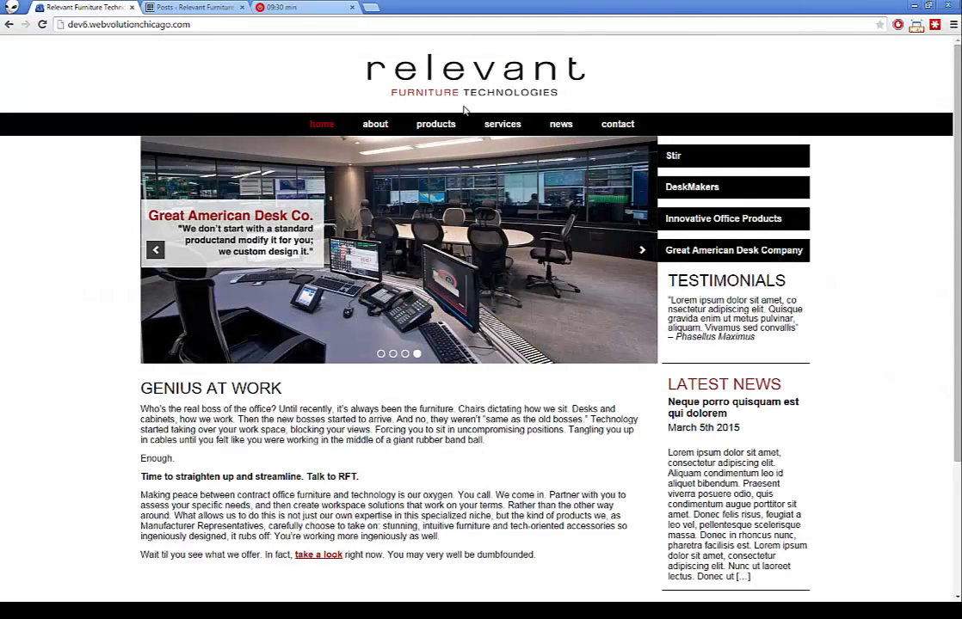
pyautogui.click(558, 126)
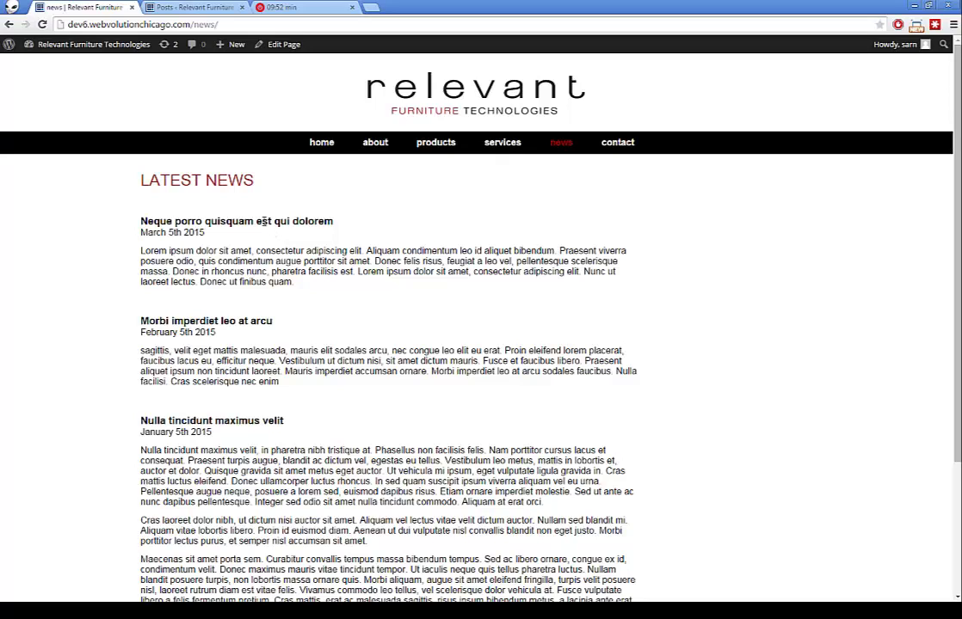
# - Back in the admin area, add a new post and give it the title "New Title"
pyautogui.click(197, 9)
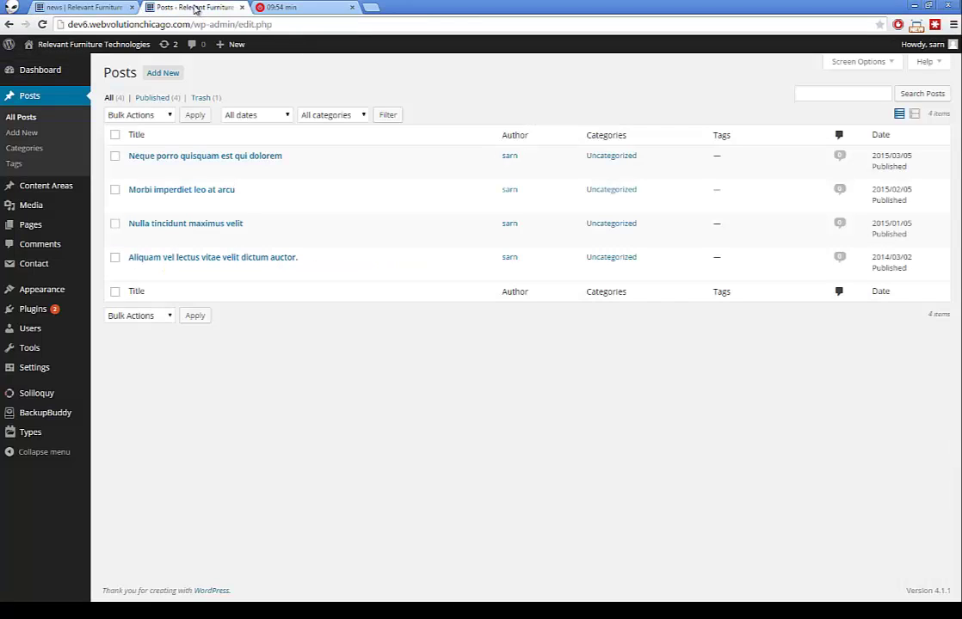
pyautogui.click(161, 75)
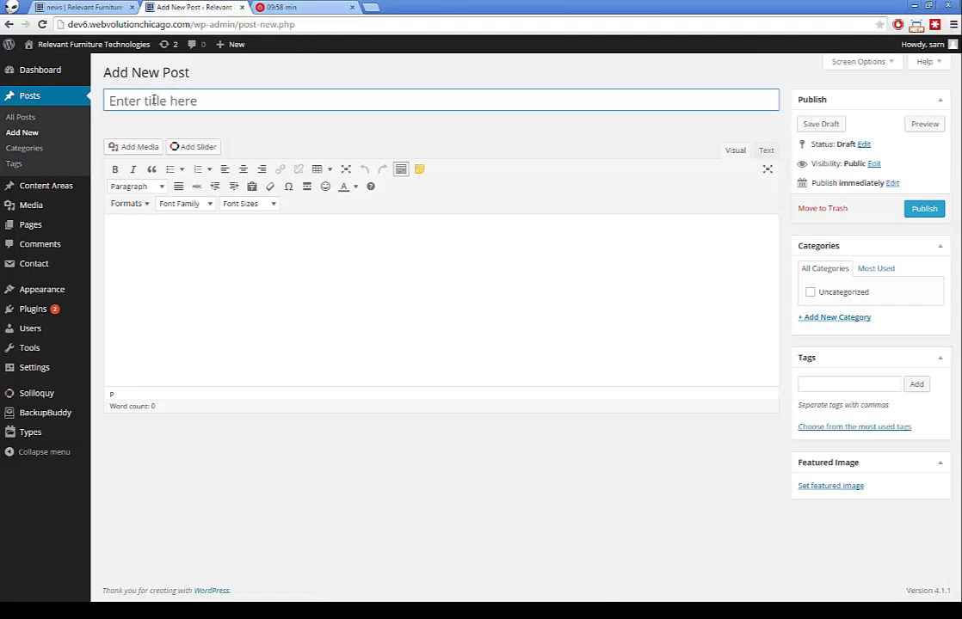
pyautogui.click(152, 101)
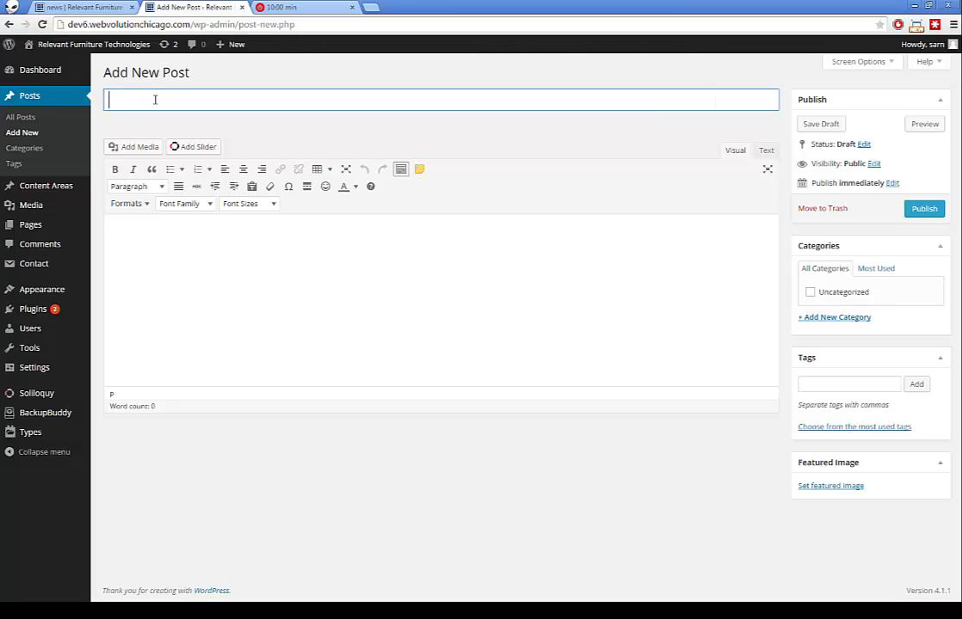
pyautogui.click(101, 10)
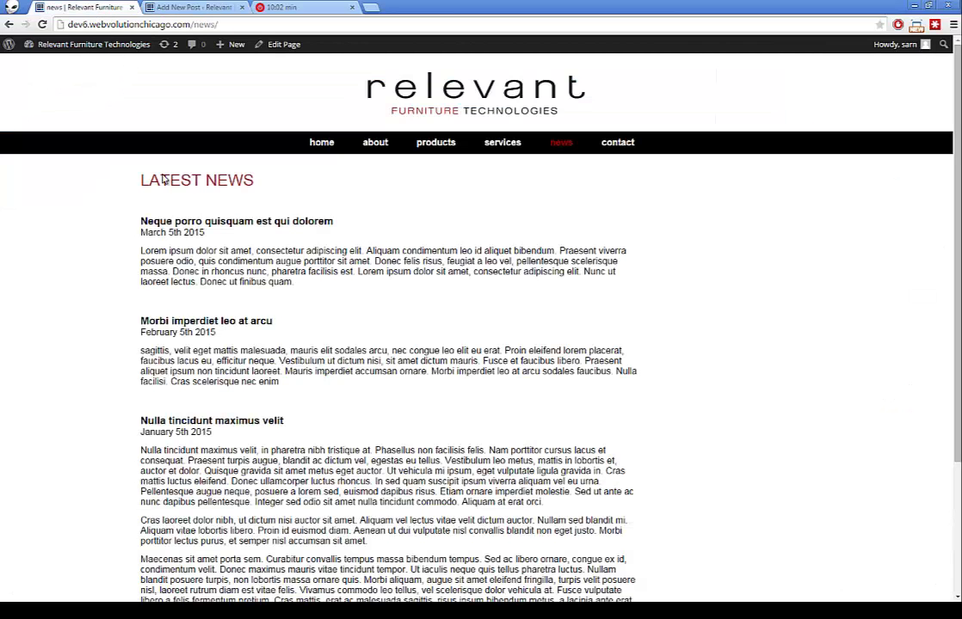
pyautogui.moveTo(140, 221); pyautogui.dragTo(328, 222)
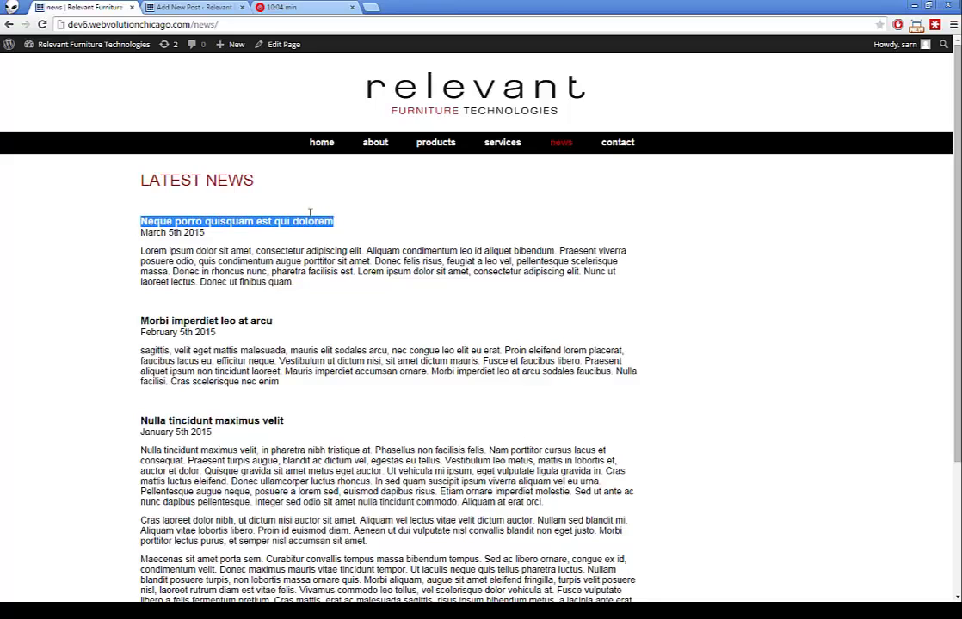
pyautogui.click(189, 6)
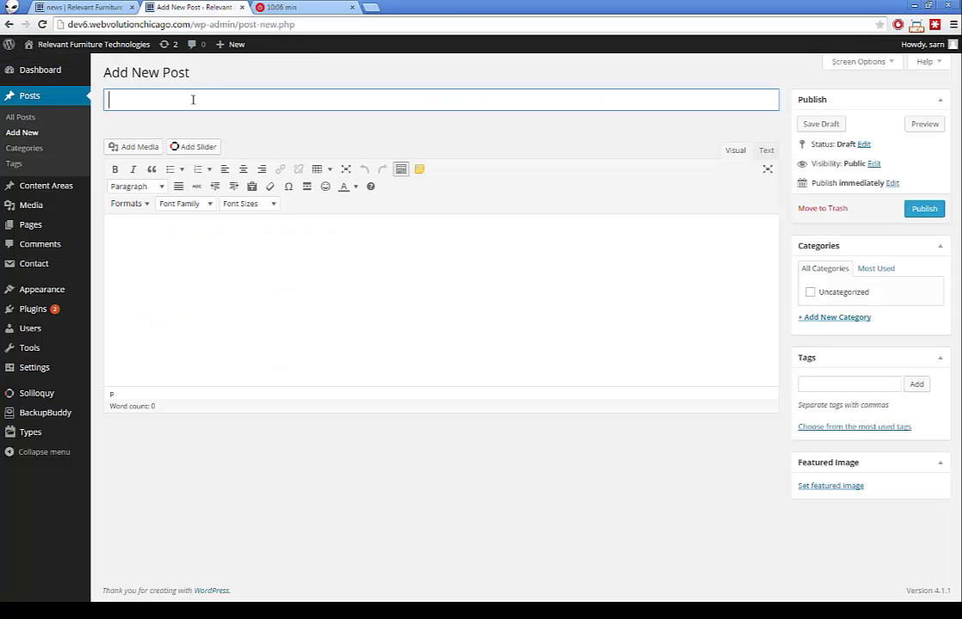
pyautogui.write('New Title')
pyautogui.press('Tab')
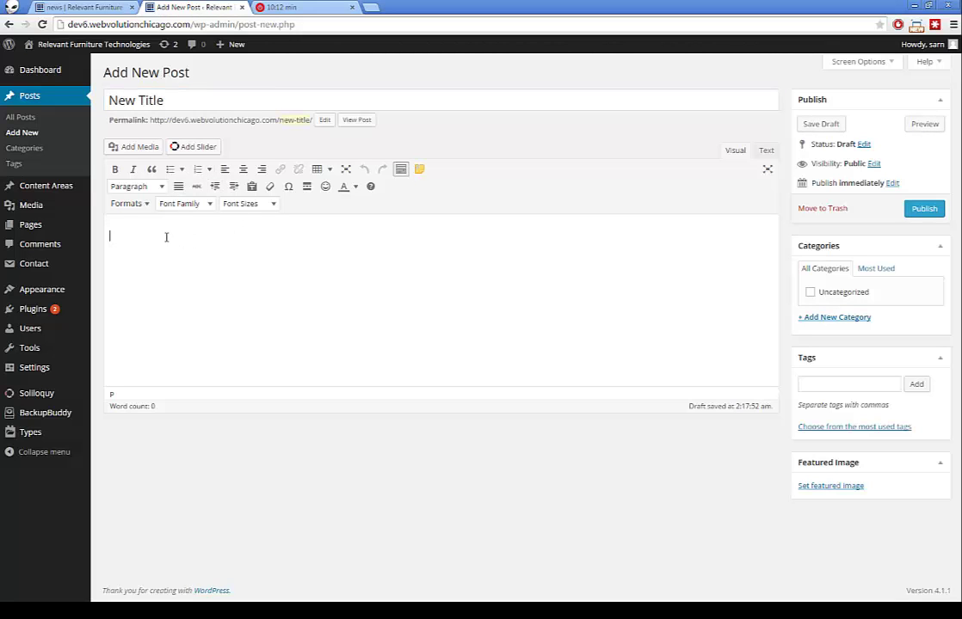
# - Fill the post body with the placeholder text "da dasd adas da dada dad ad ad adasdasdadasda", using the live news article as reference
pyautogui.click(83, 8)
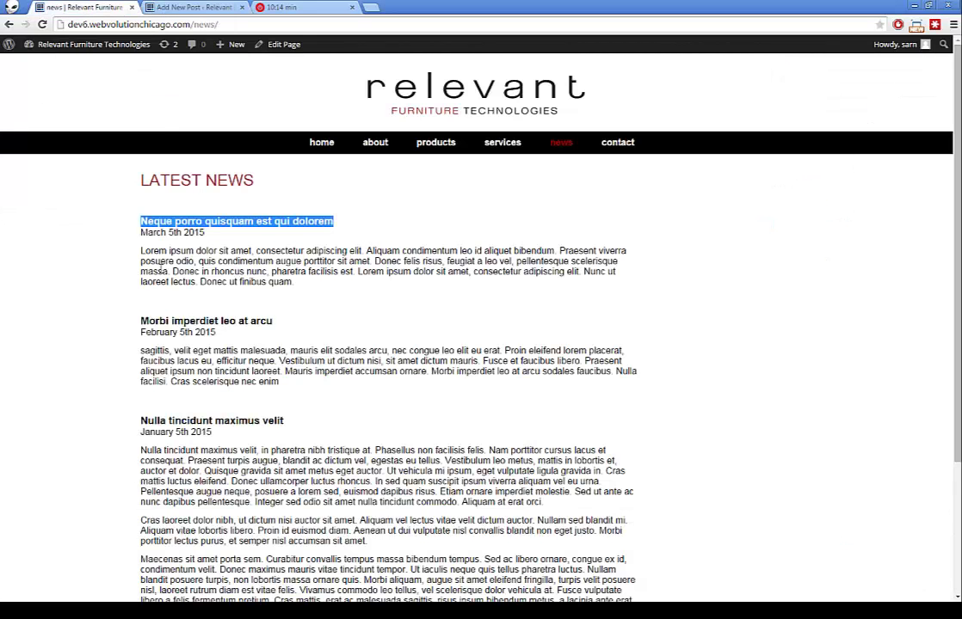
pyautogui.moveTo(153, 251); pyautogui.dragTo(233, 284)
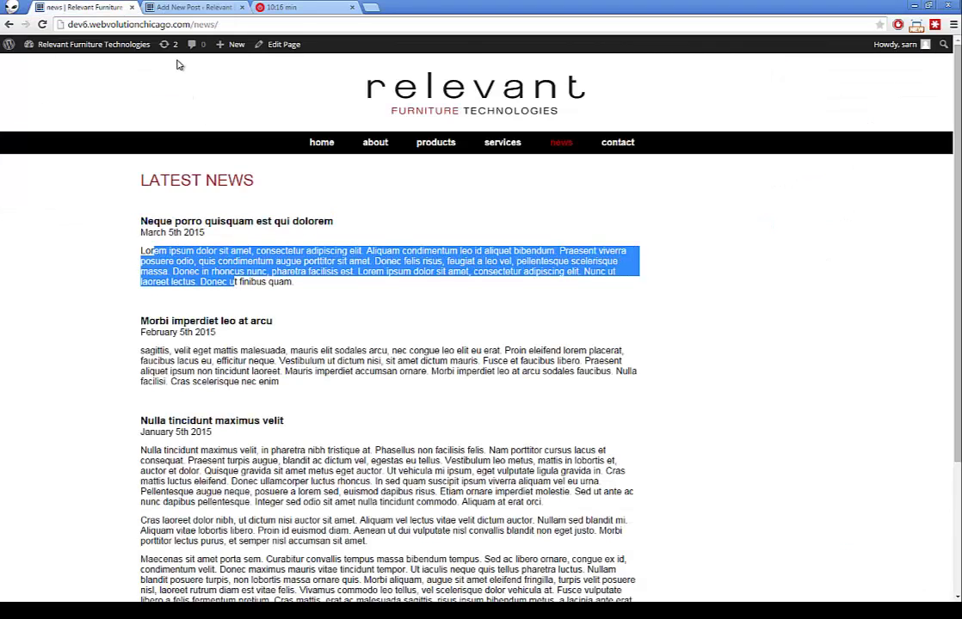
pyautogui.click(152, 10)
pyautogui.click(242, 224)
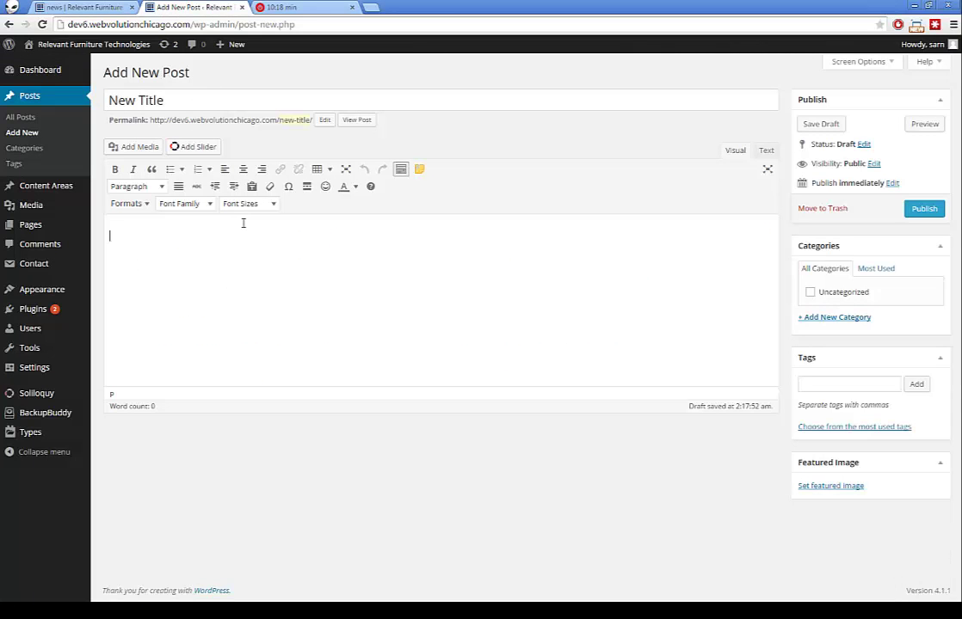
pyautogui.write('da dasd adas da dada dad ad ad')
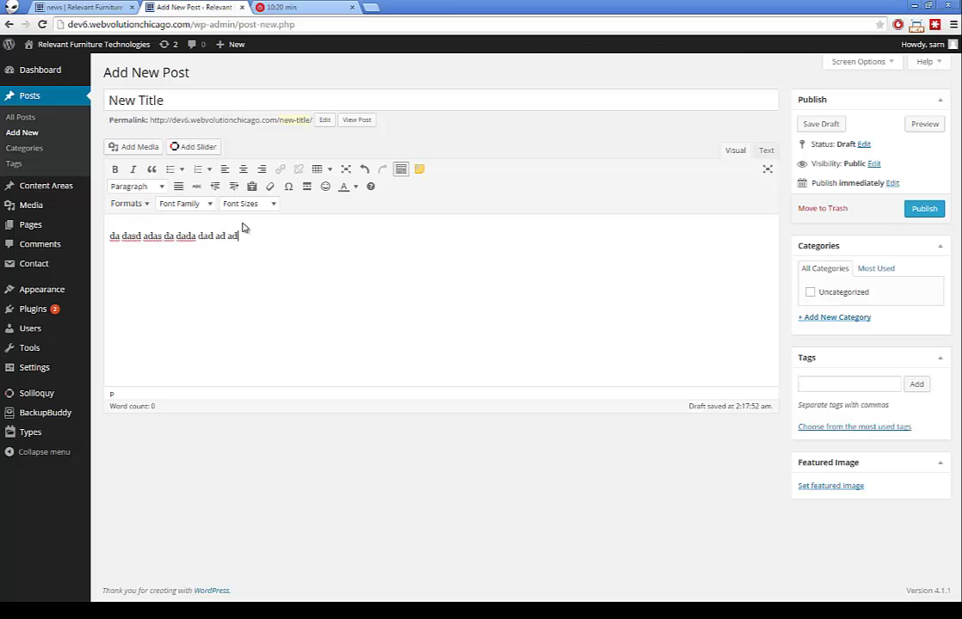
pyautogui.write(' adasdasdadasda')
# - Make the last word of the post body, "adasdasdadasda", bold and italic
pyautogui.doubleClick(262, 235)
pyautogui.click(114, 168)
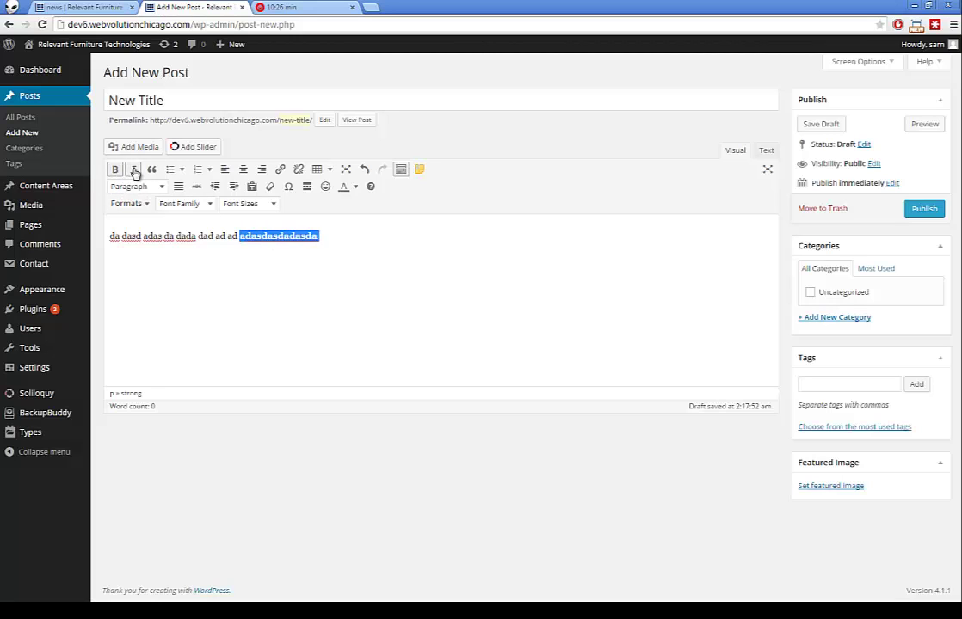
pyautogui.click(133, 169)
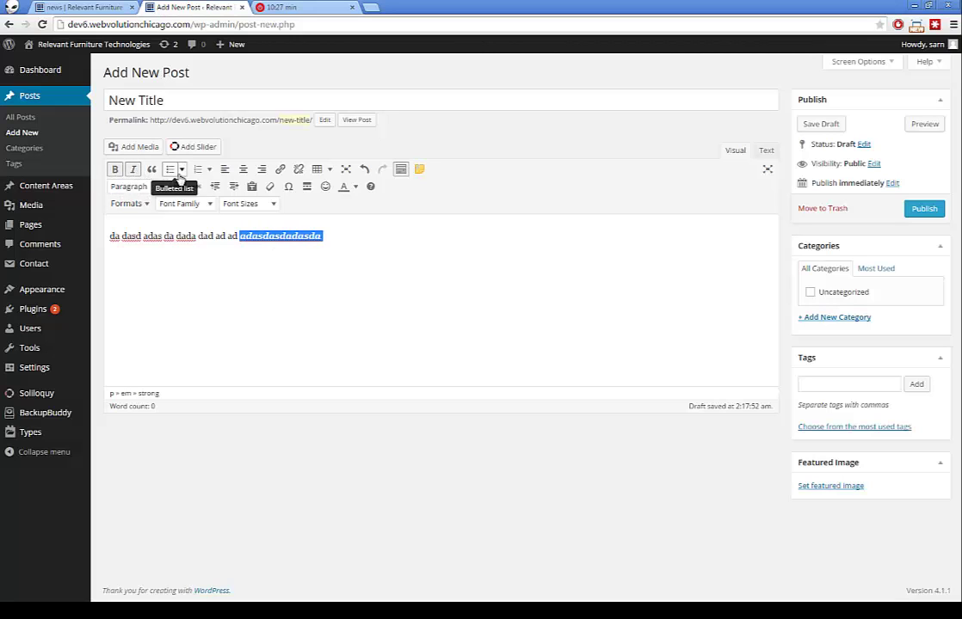
# - Format the word "adas" in the post body with a green text colour and a 14px font size
pyautogui.doubleClick(152, 236)
pyautogui.click(248, 204)
pyautogui.click(240, 247)
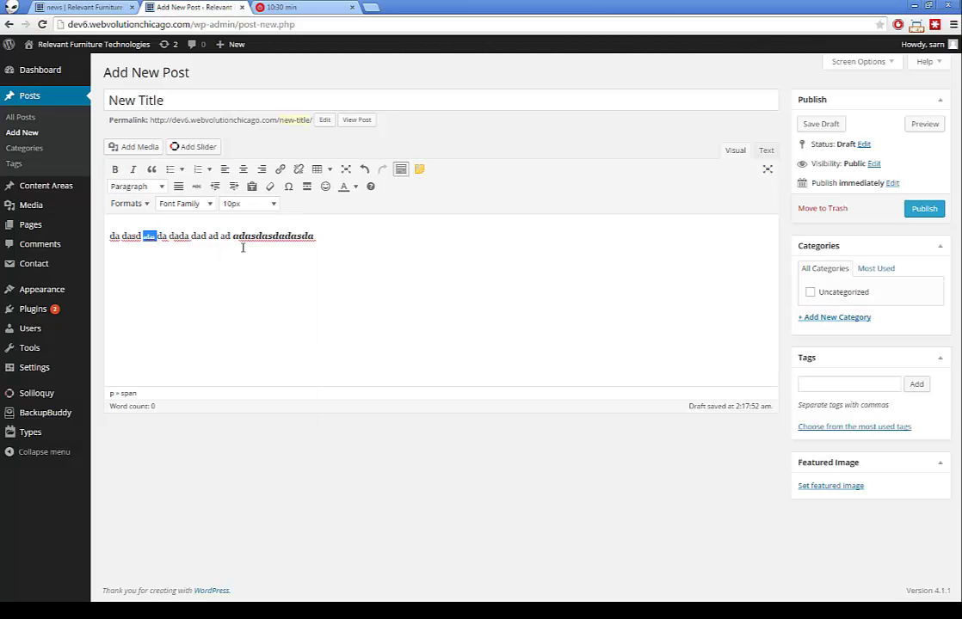
pyautogui.click(354, 187)
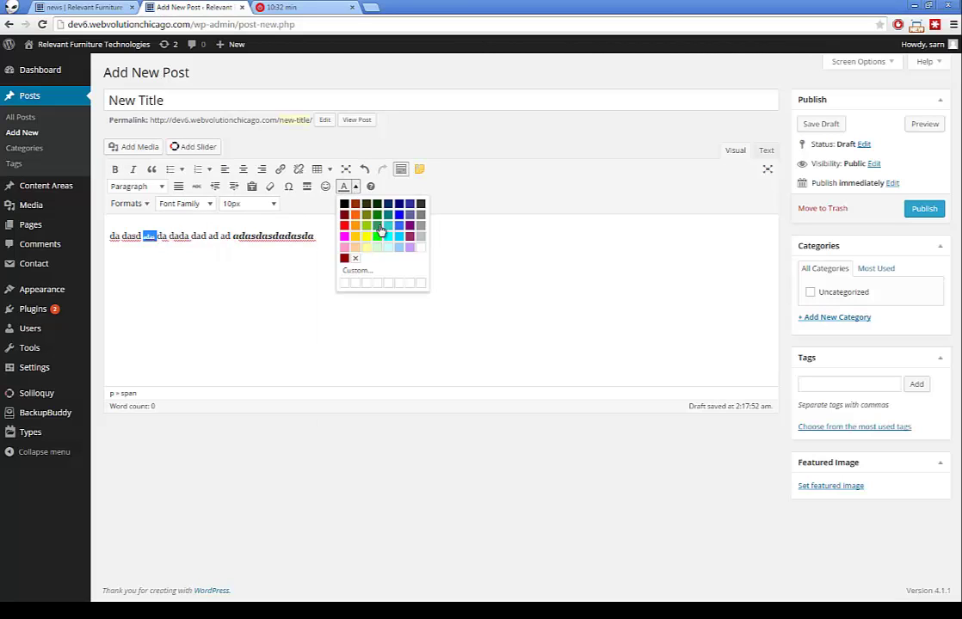
pyautogui.click(331, 207)
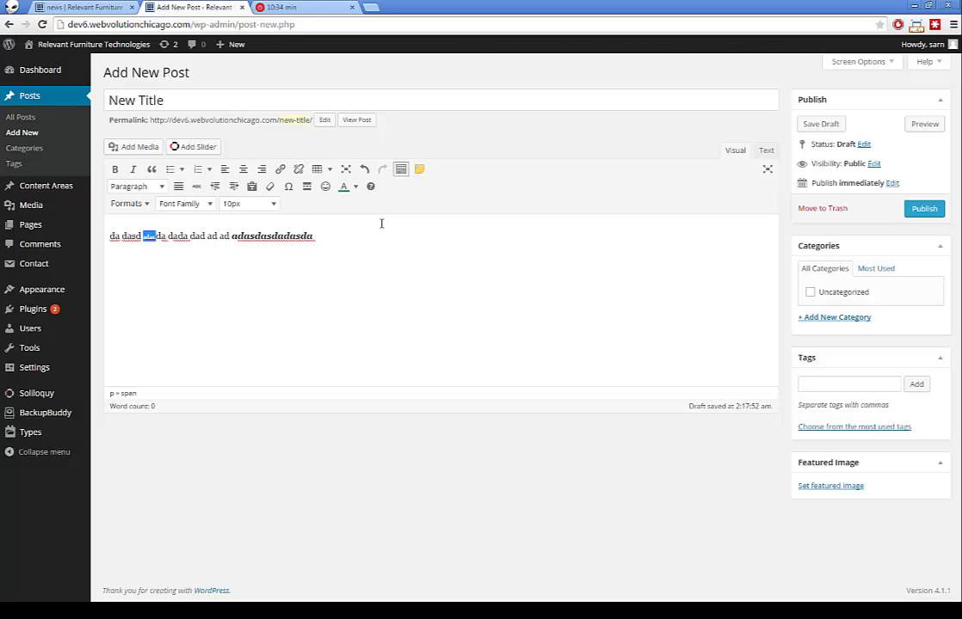
pyautogui.click(272, 204)
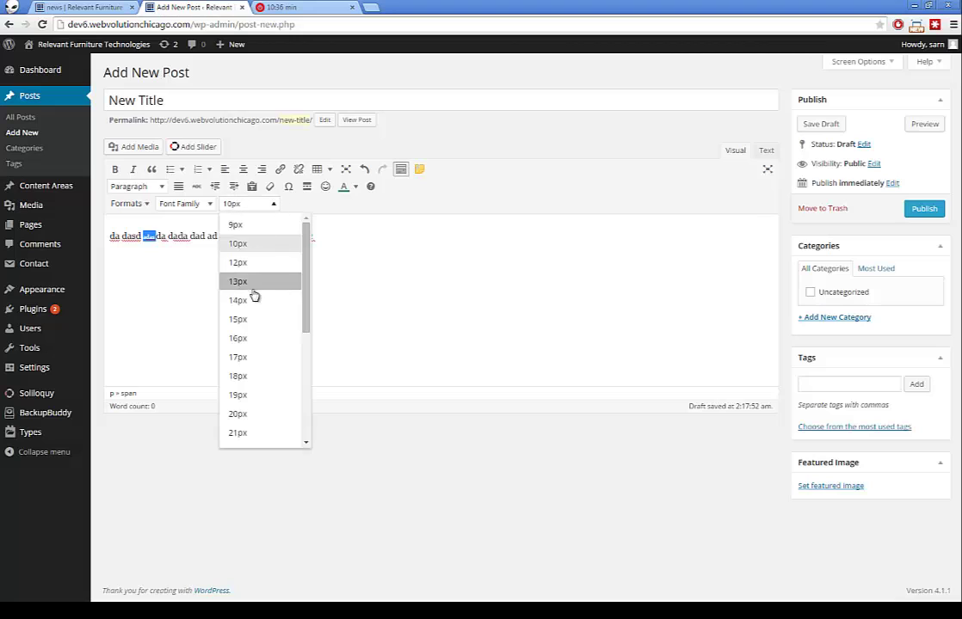
pyautogui.click(254, 293)
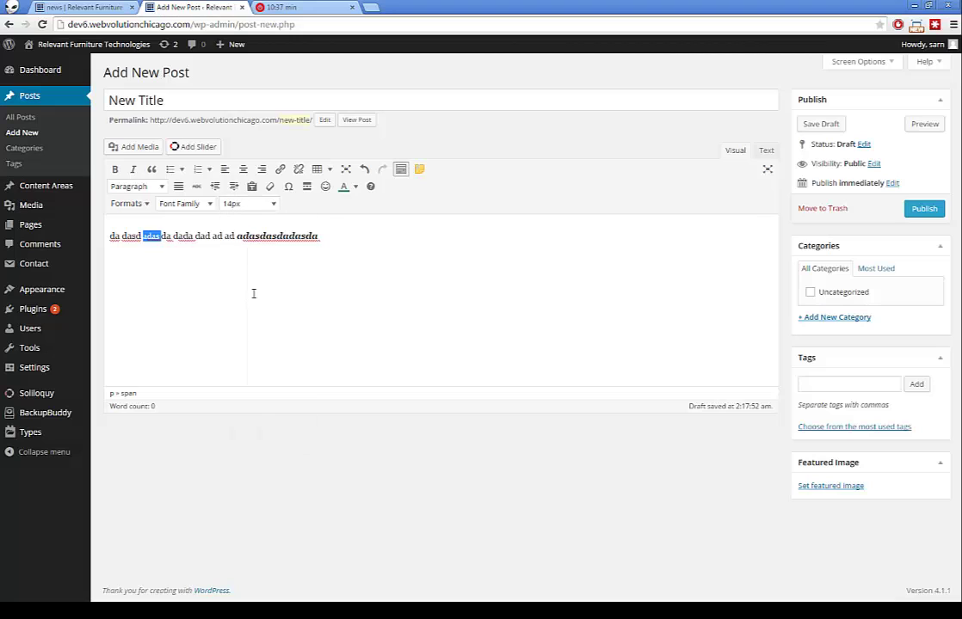
pyautogui.click(311, 235)
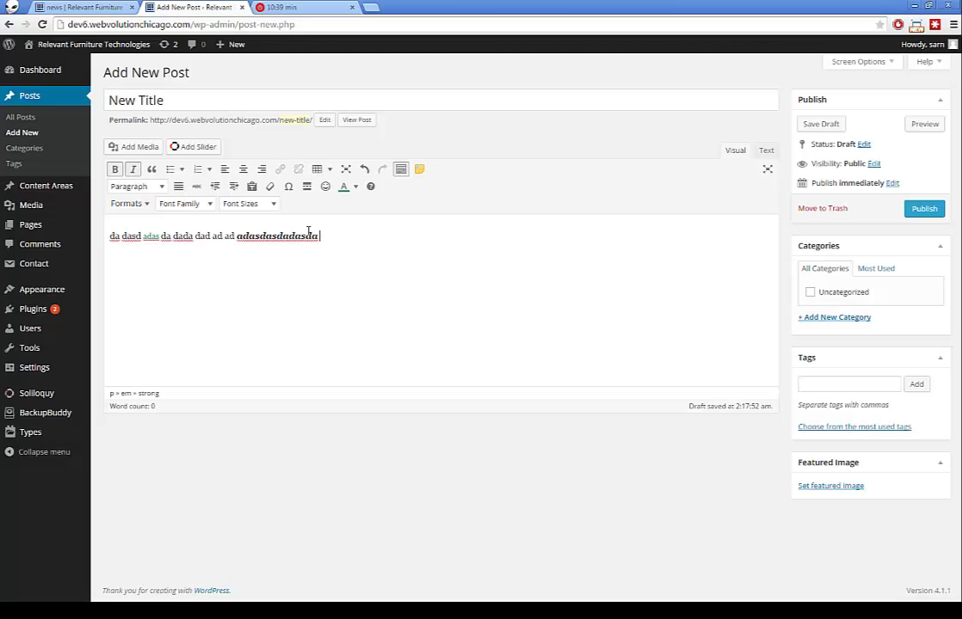
# - Select the text "da dada dad ad a" after the green word in the post body and start inserting a link on it
pyautogui.doubleClick(205, 236)
pyautogui.moveTo(156, 236); pyautogui.dragTo(230, 236)
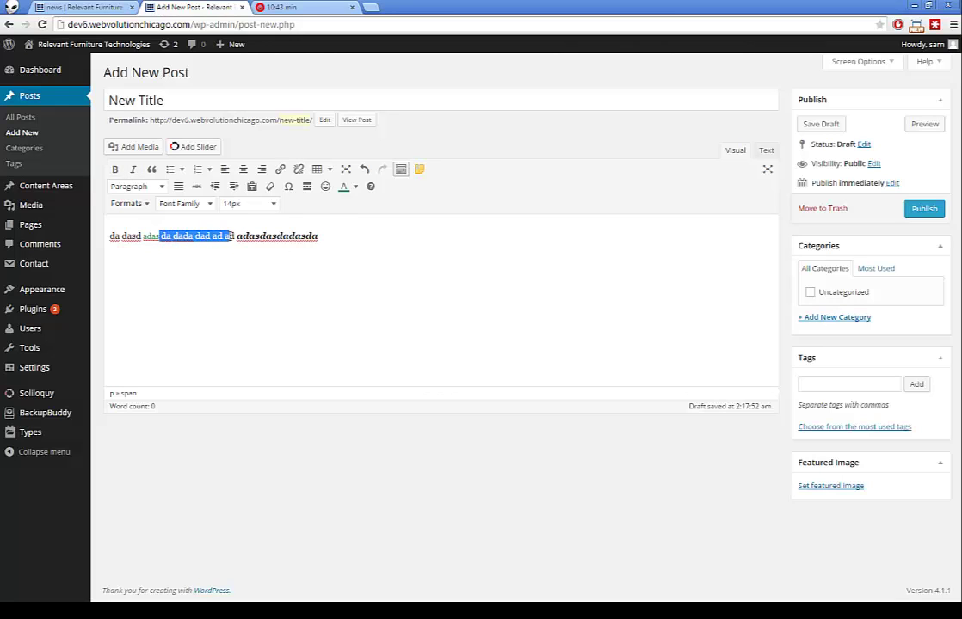
pyautogui.click(280, 171)
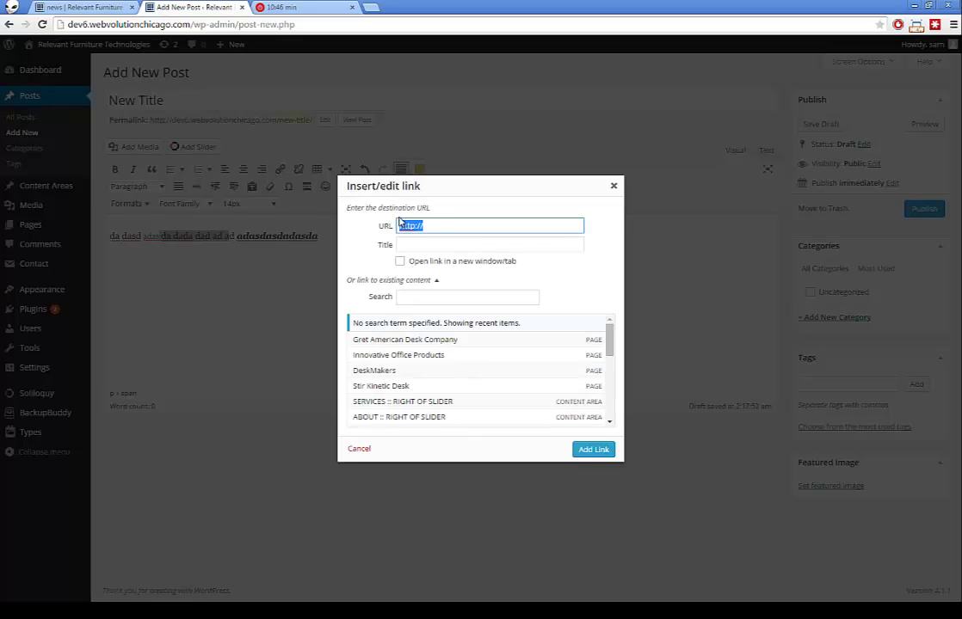
pyautogui.click(441, 228)
pyautogui.write('www.google.com')
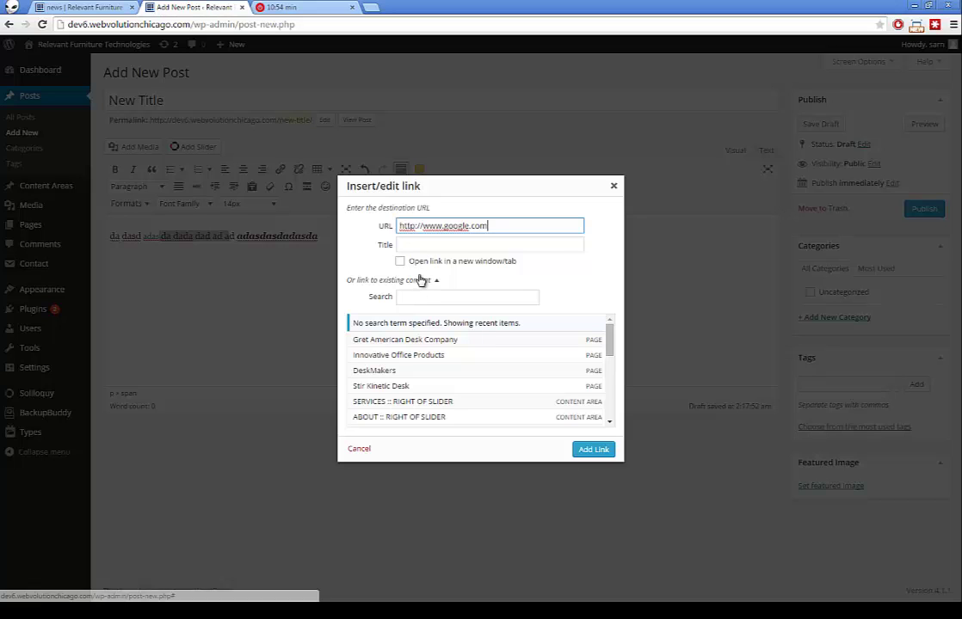
pyautogui.moveTo(487, 225); pyautogui.dragTo(393, 225)
pyautogui.press('BackSpace')
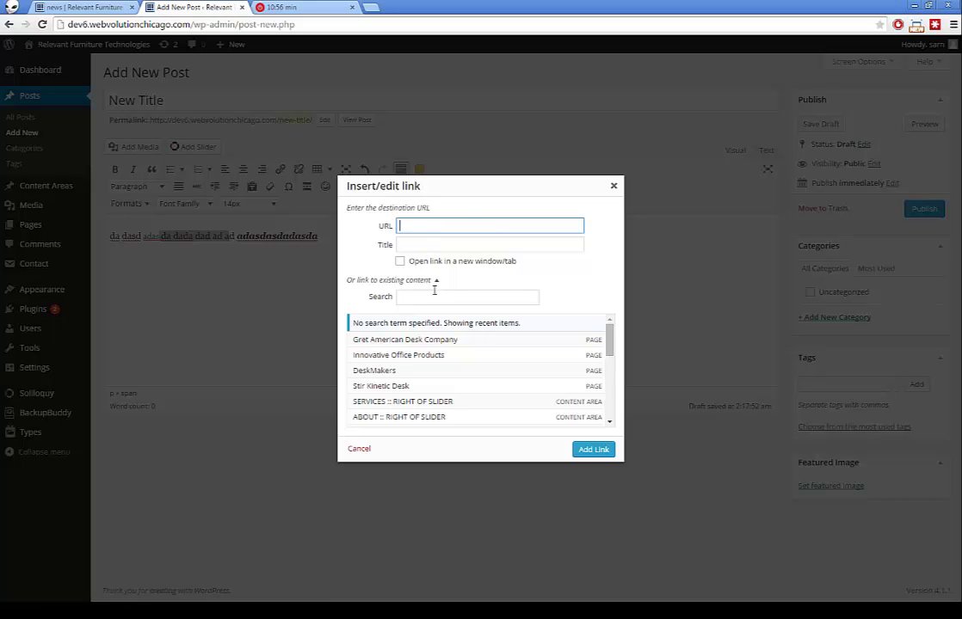
# - Search the existing content for "contact" and link the selected text to the contact page
pyautogui.click(424, 296)
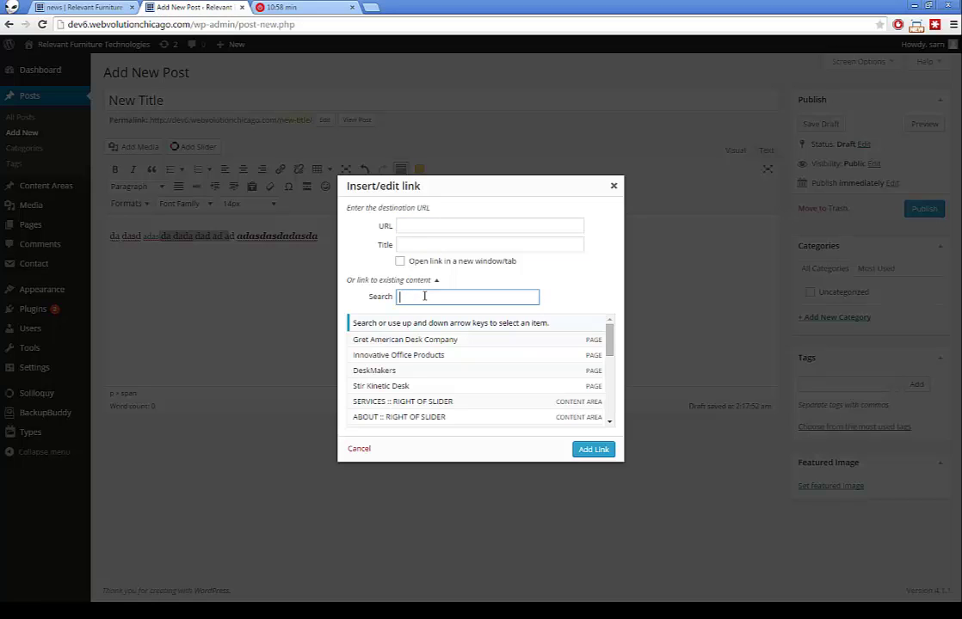
pyautogui.write('contact')
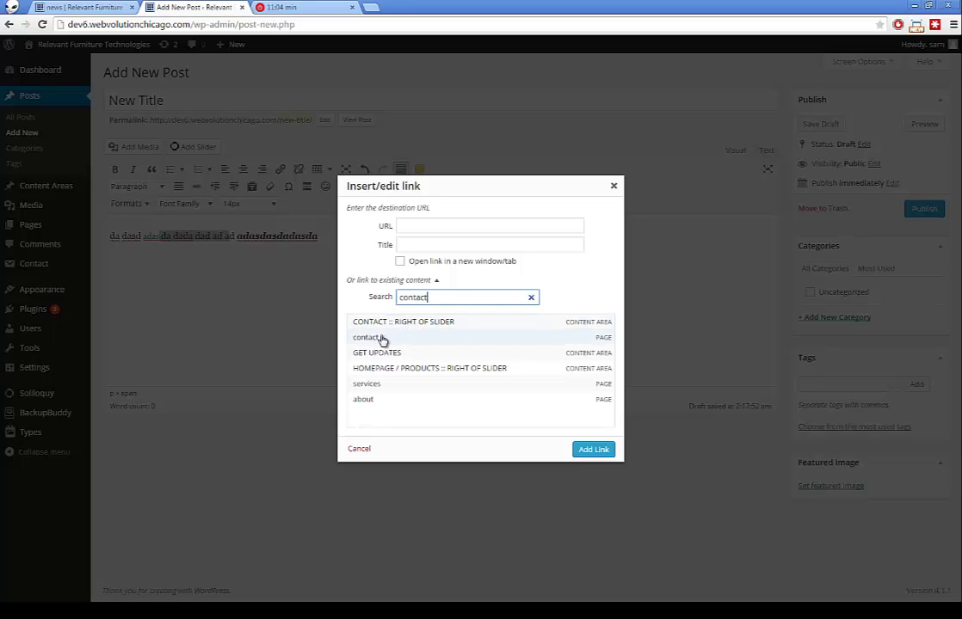
pyautogui.click(605, 342)
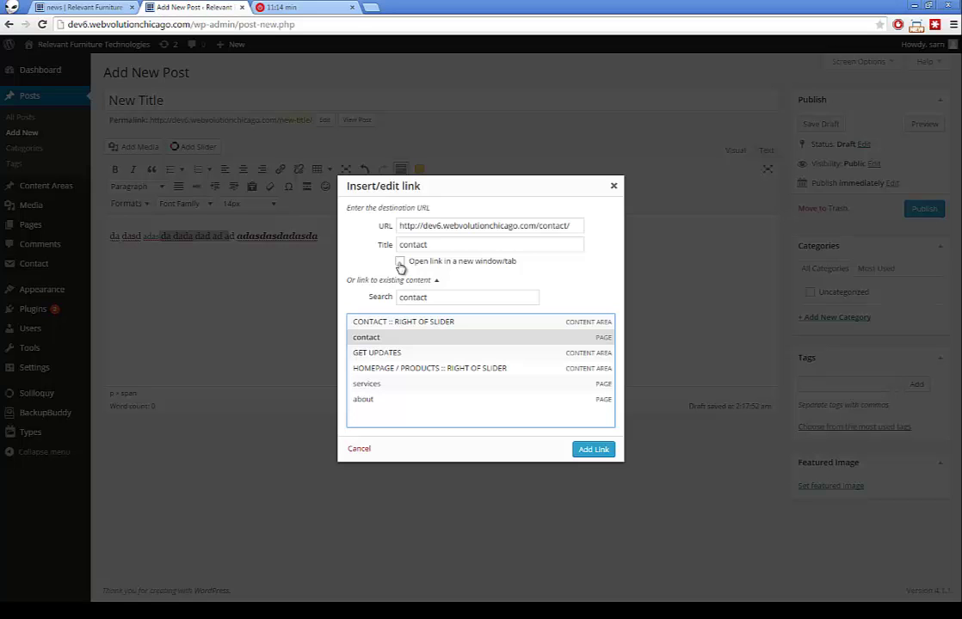
pyautogui.click(592, 449)
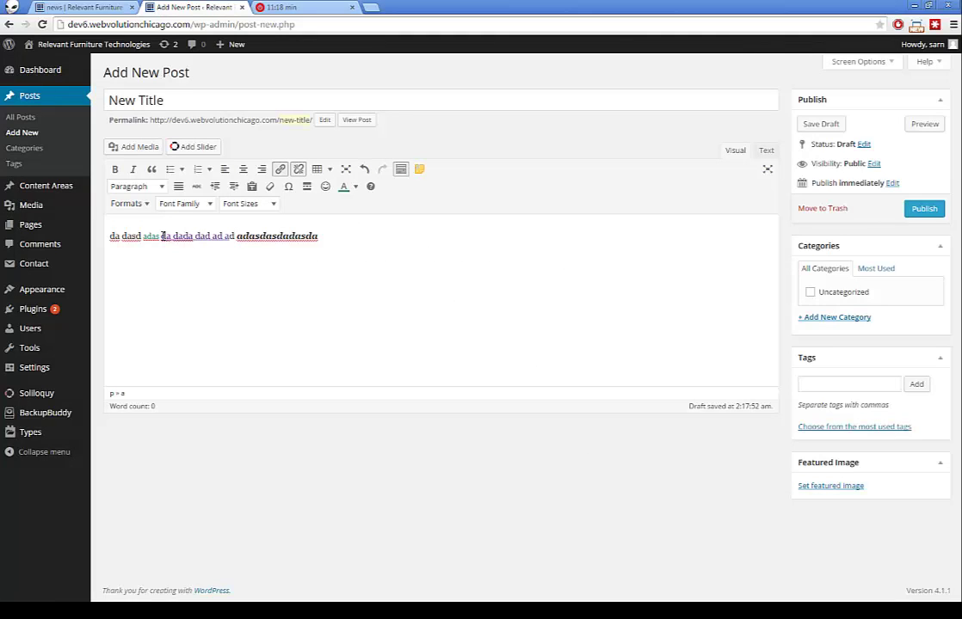
pyautogui.moveTo(163, 236); pyautogui.dragTo(231, 236)
pyautogui.click(350, 239)
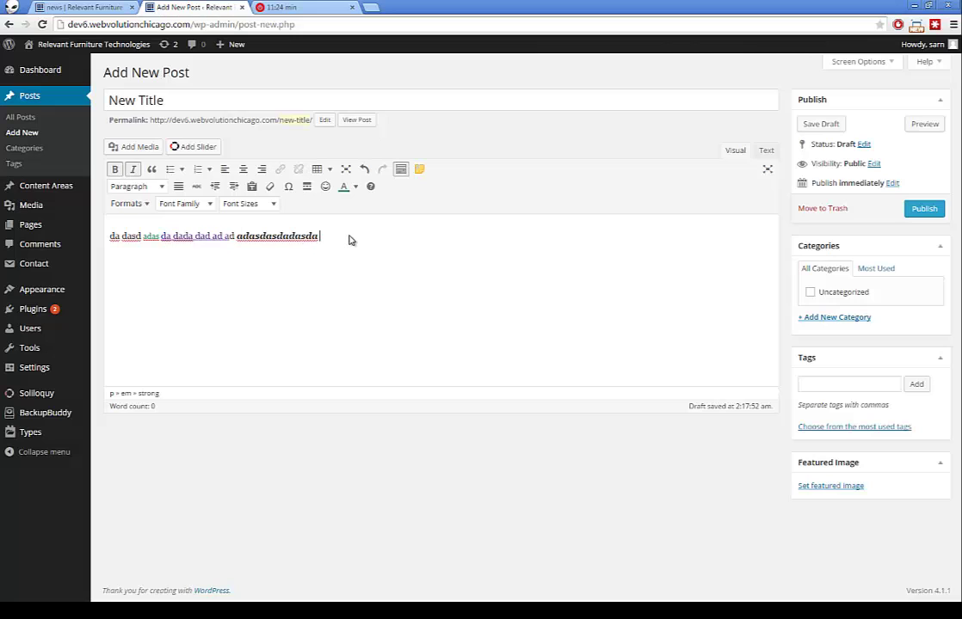
# - Add a paragraph "adasdadasda" below the first line, followed by a bulleted list with "adasddasdd", "adadasdas" and "asdasdas"
pyautogui.press('Return')
pyautogui.write('adasdadasda')
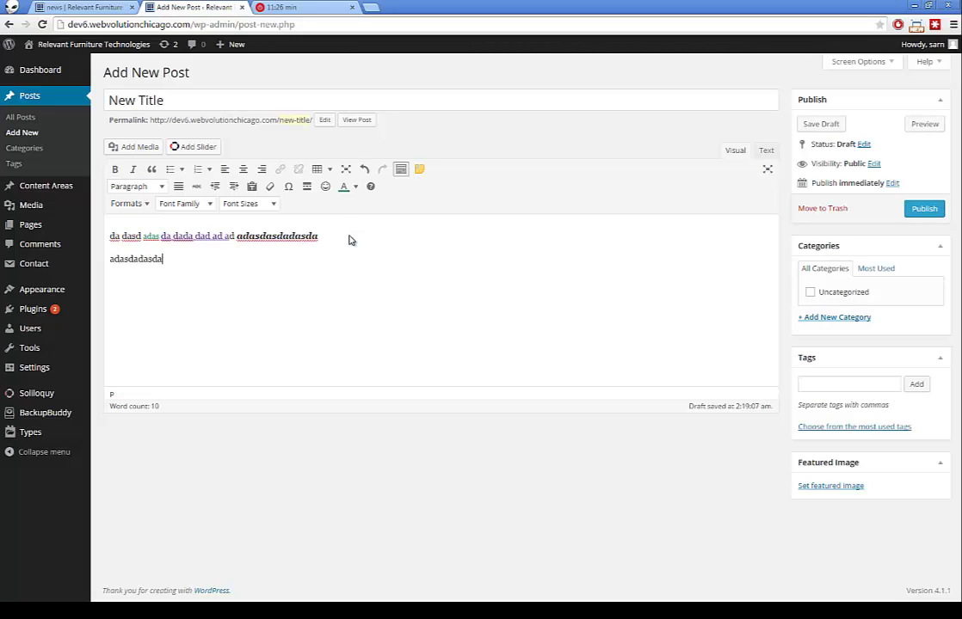
pyautogui.press('Return')
pyautogui.click(170, 168)
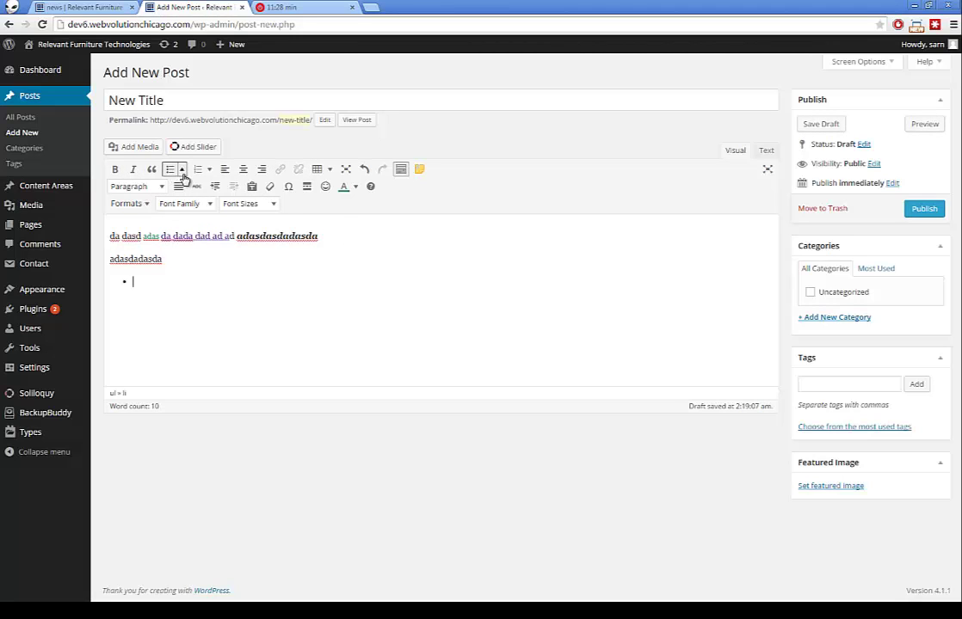
pyautogui.write('adasddasdd')
pyautogui.press('Return')
pyautogui.write('adadasdas')
pyautogui.press('Return')
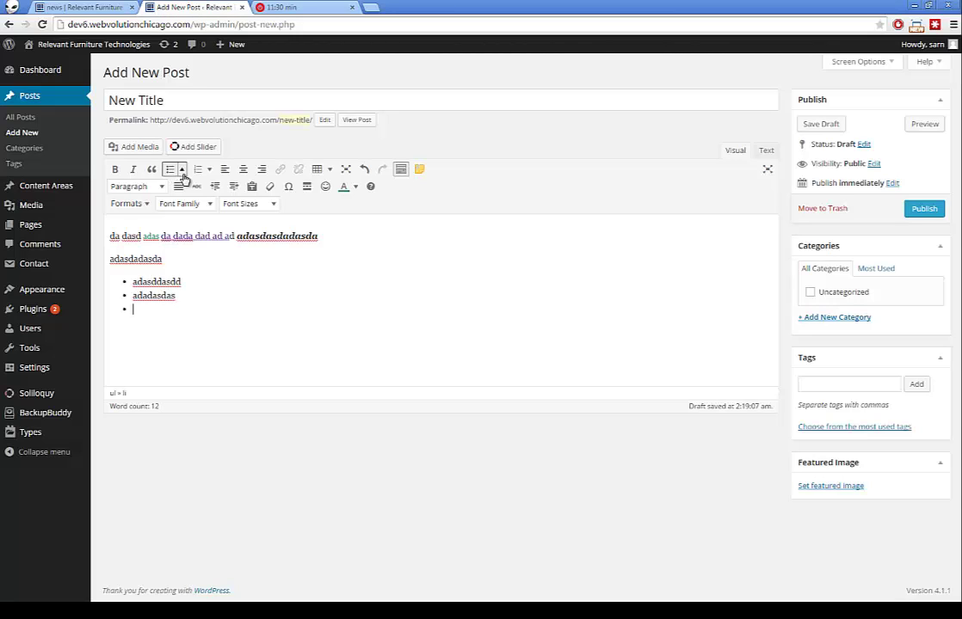
pyautogui.write('asdasdas')
pyautogui.press('Return')
# - End the bulleted list and add a centred paragraph "adasdad" below it, trying right alignment first
pyautogui.press('Return')
pyautogui.write('adasdad')
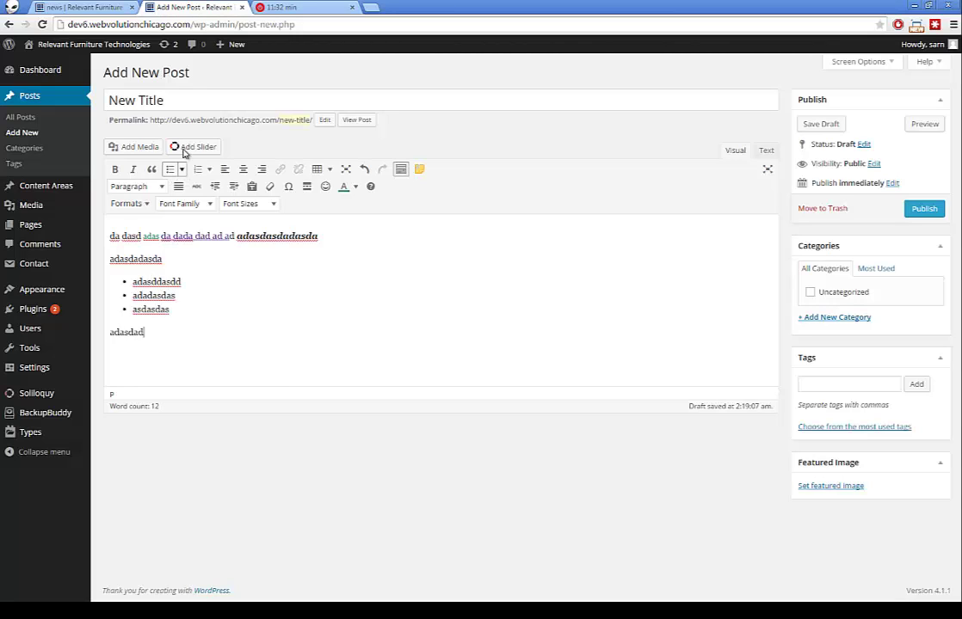
pyautogui.click(262, 170)
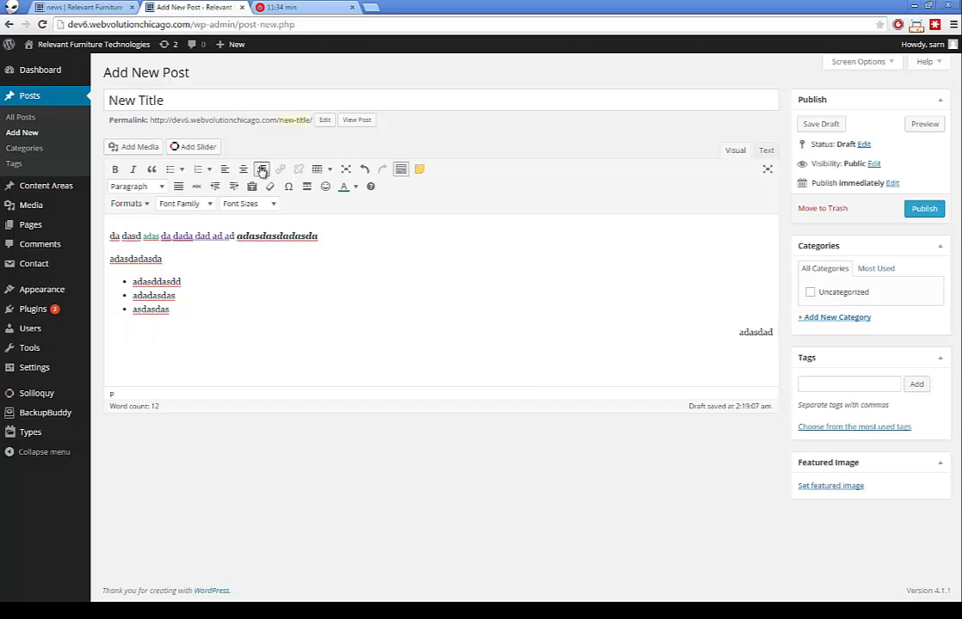
pyautogui.click(244, 169)
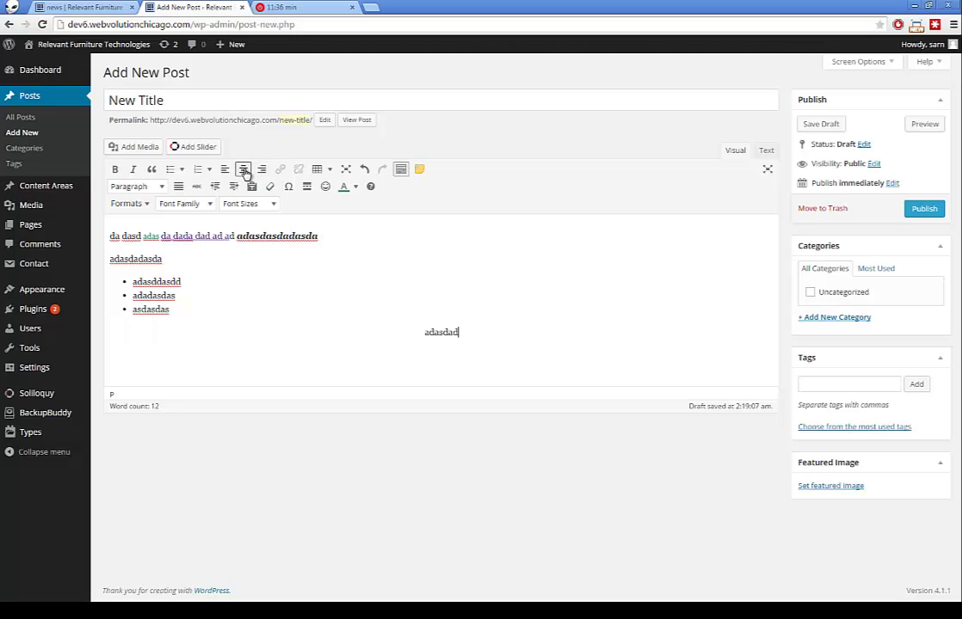
# - Format the centred paragraph "adasdad" as a blockquote
pyautogui.doubleClick(442, 332)
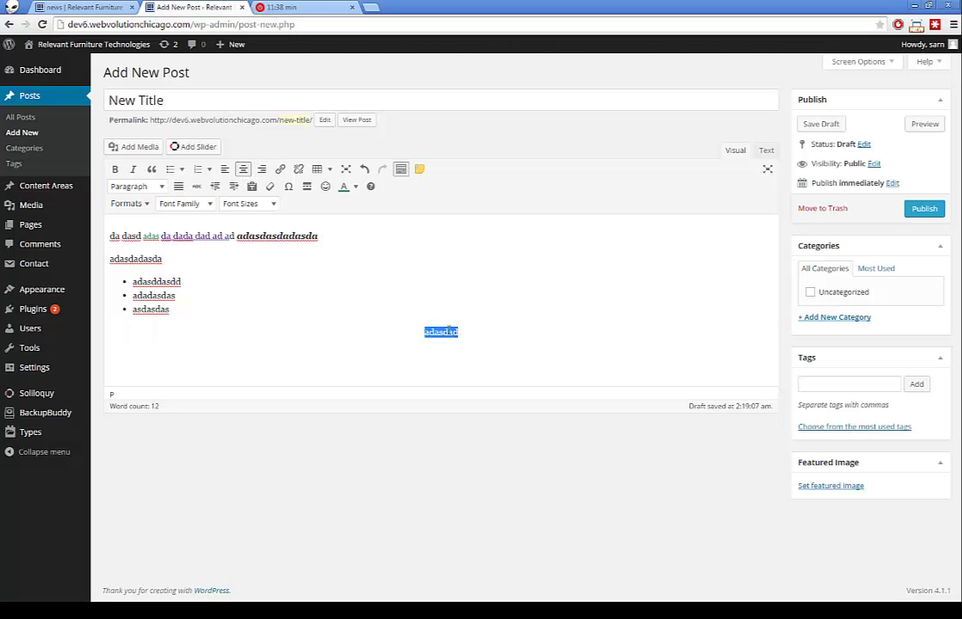
pyautogui.click(152, 169)
pyautogui.click(446, 332)
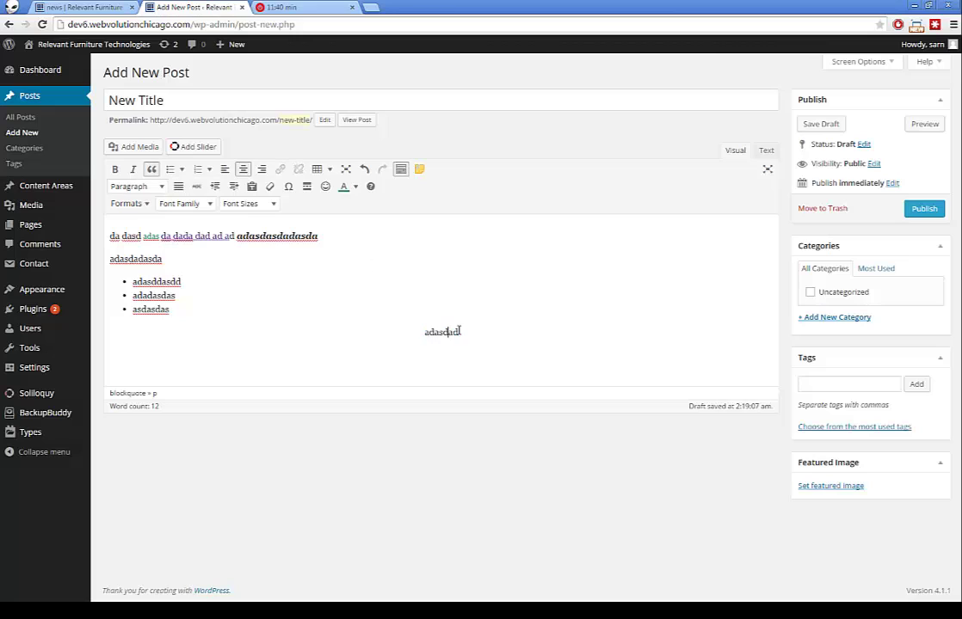
pyautogui.doubleClick(441, 332)
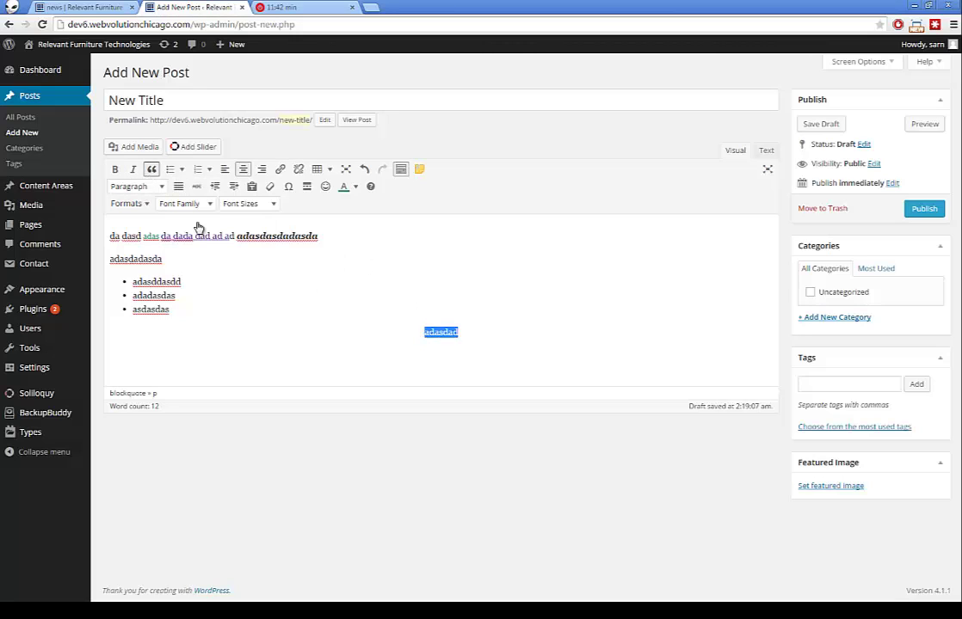
pyautogui.click(482, 326)
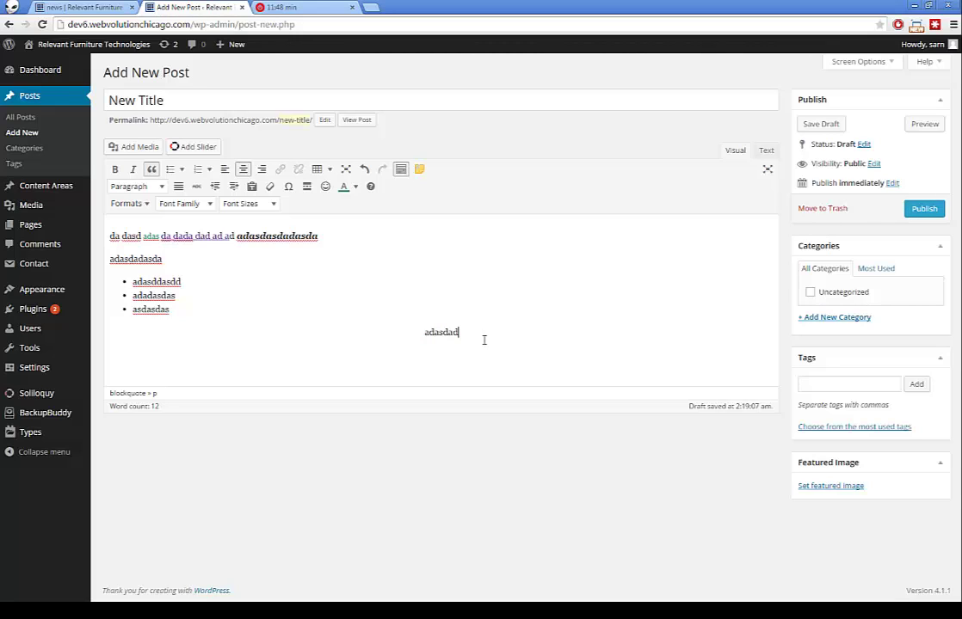
# - Start a new left-aligned paragraph below the quote, outside the blockquote formatting
pyautogui.press('Return')
pyautogui.press('Return')
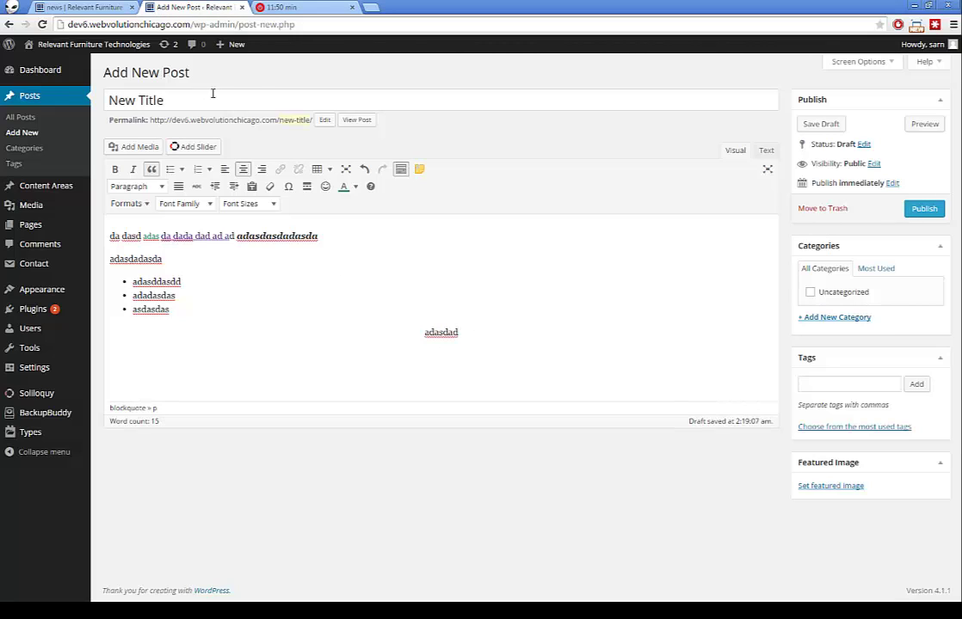
pyautogui.click(151, 168)
pyautogui.click(224, 169)
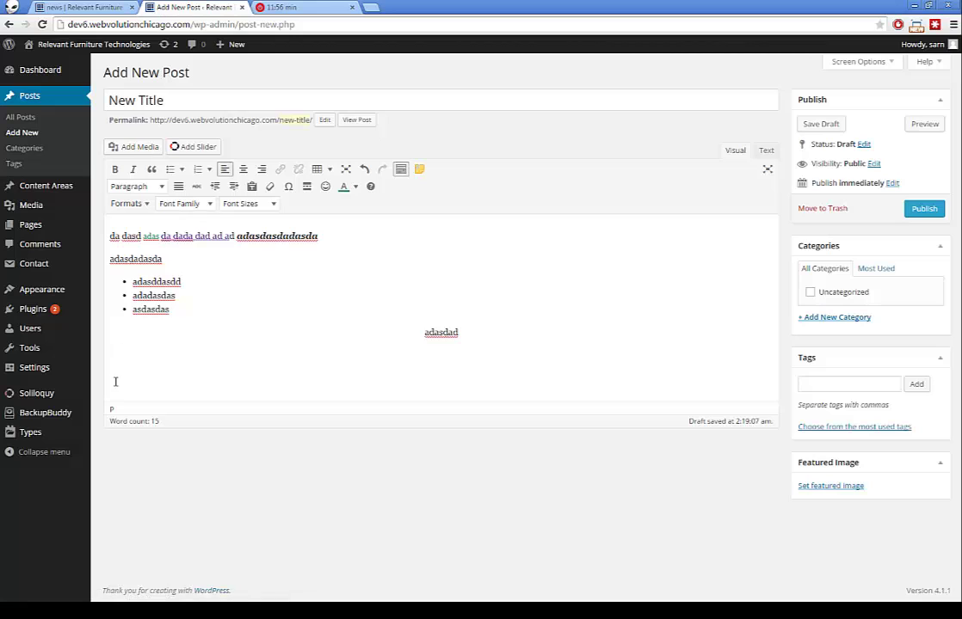
# - Upload the image file Capture.jpg from the computer to the media library for this post
pyautogui.click(128, 148)
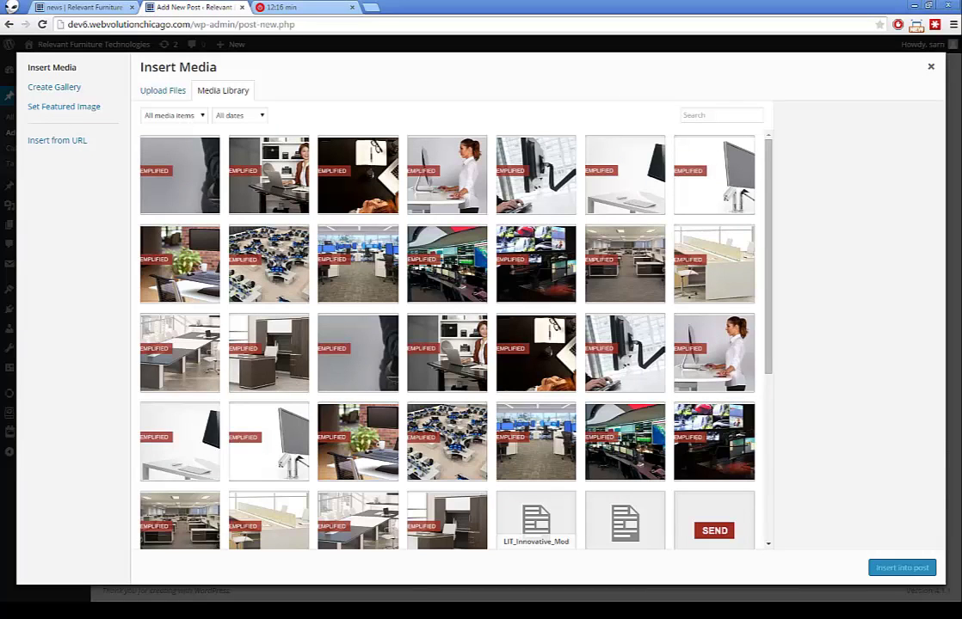
pyautogui.moveTo(0, 204); pyautogui.dragTo(441, 355)
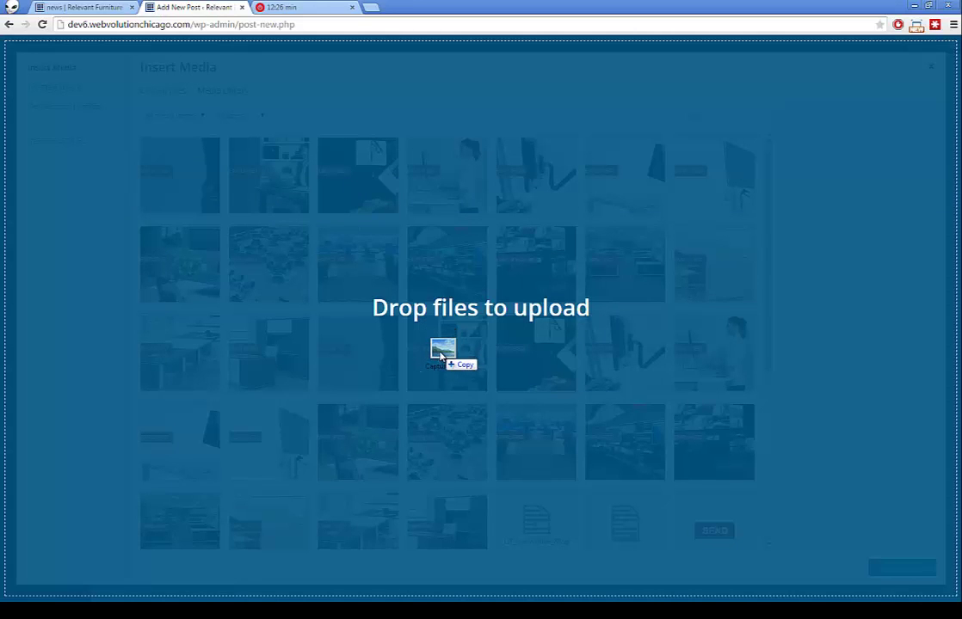
pyautogui.moveTo(441, 356); pyautogui.dragTo(441, 358)
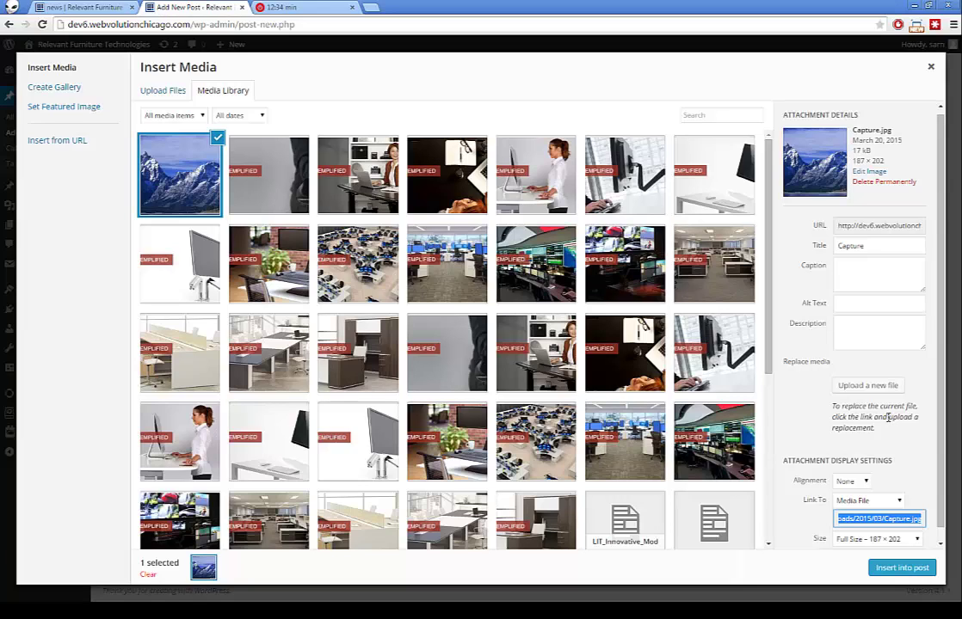
# - Set the Capture.jpg image to link to None at Full Size – 187 × 202 and insert it into the post
pyautogui.scroll(-1, 890, 430)
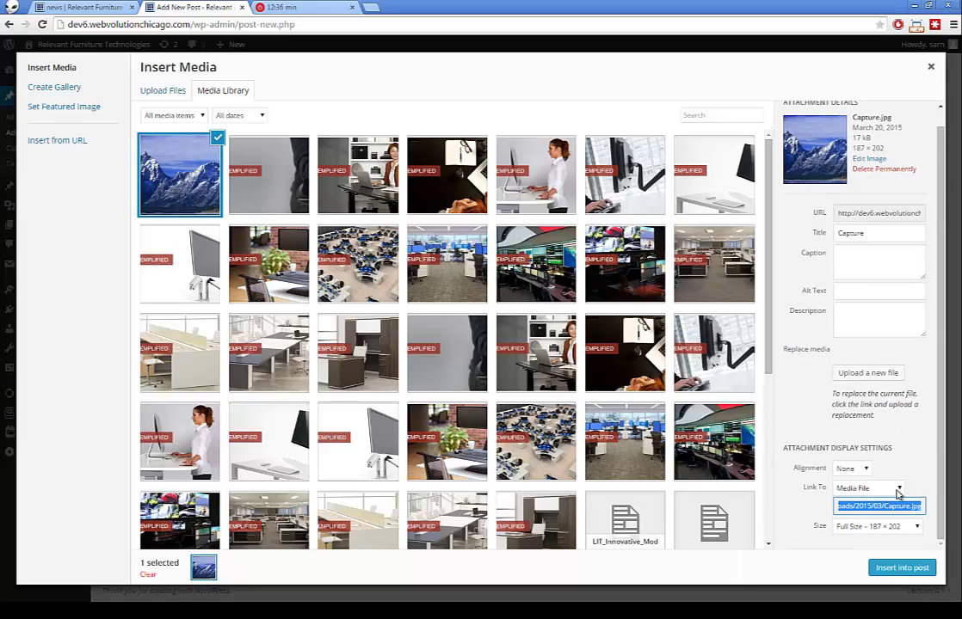
pyautogui.click(869, 489)
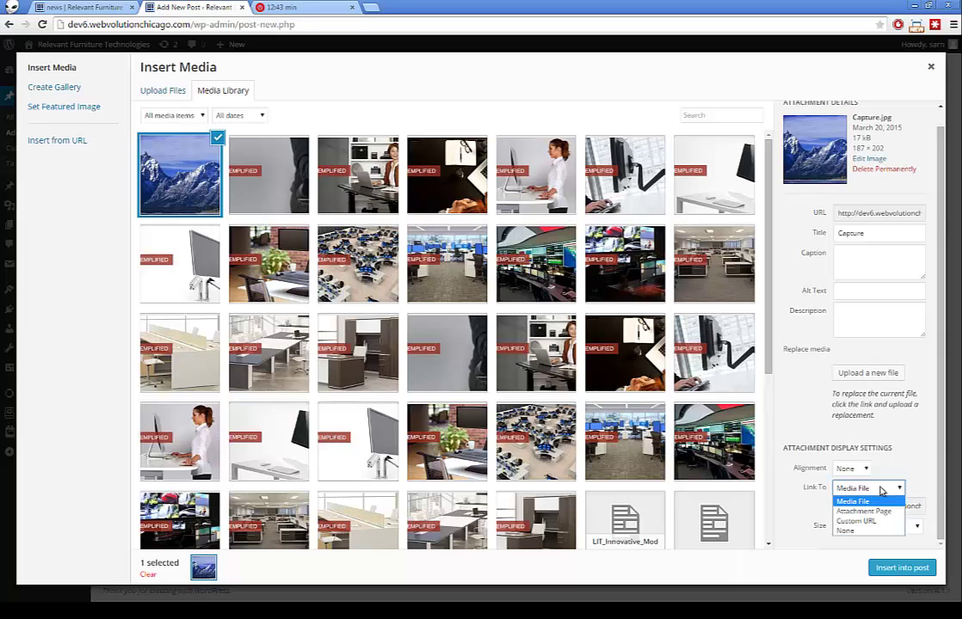
pyautogui.click(849, 532)
pyautogui.click(867, 525)
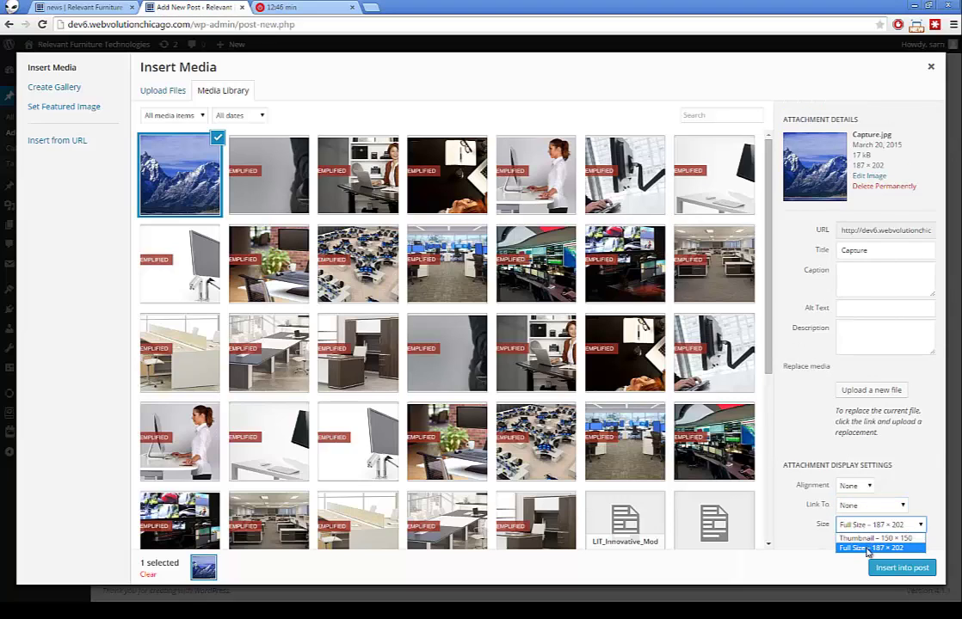
pyautogui.click(867, 548)
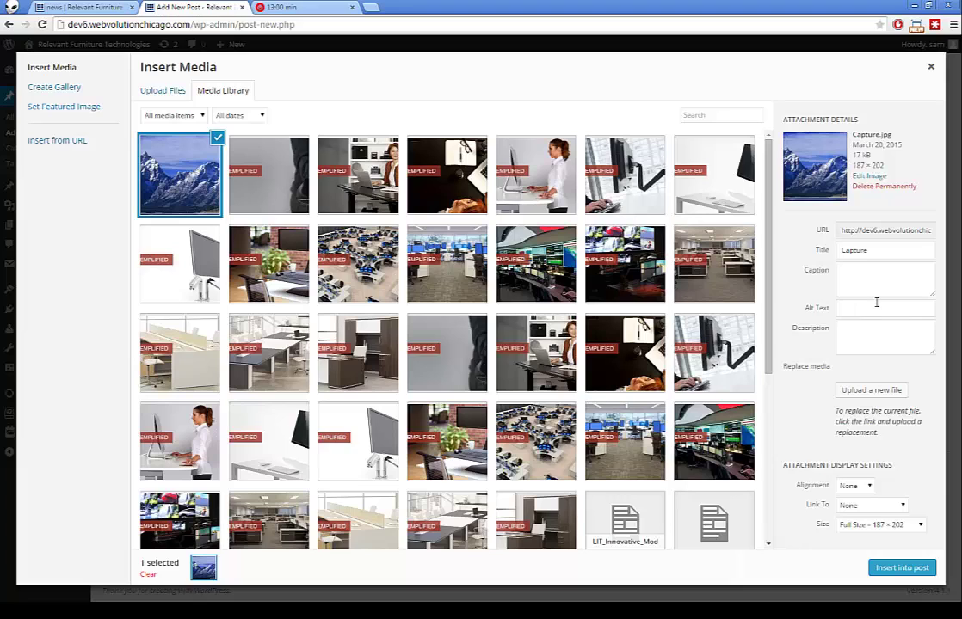
pyautogui.click(900, 568)
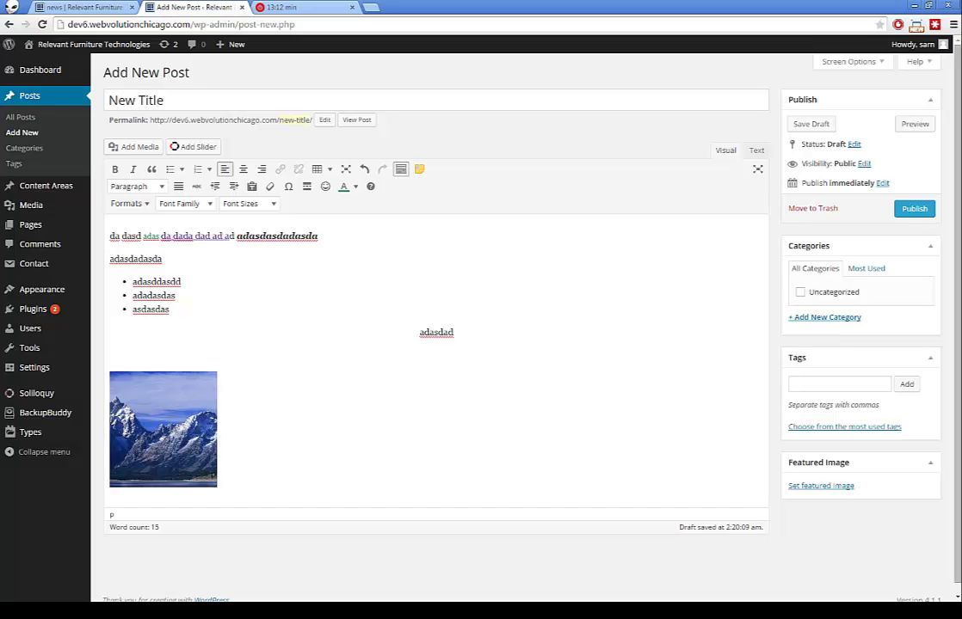
# - Try centre and right alignment on the mountain image in the post, and finish with it aligned left
pyautogui.click(127, 419)
pyautogui.click(243, 170)
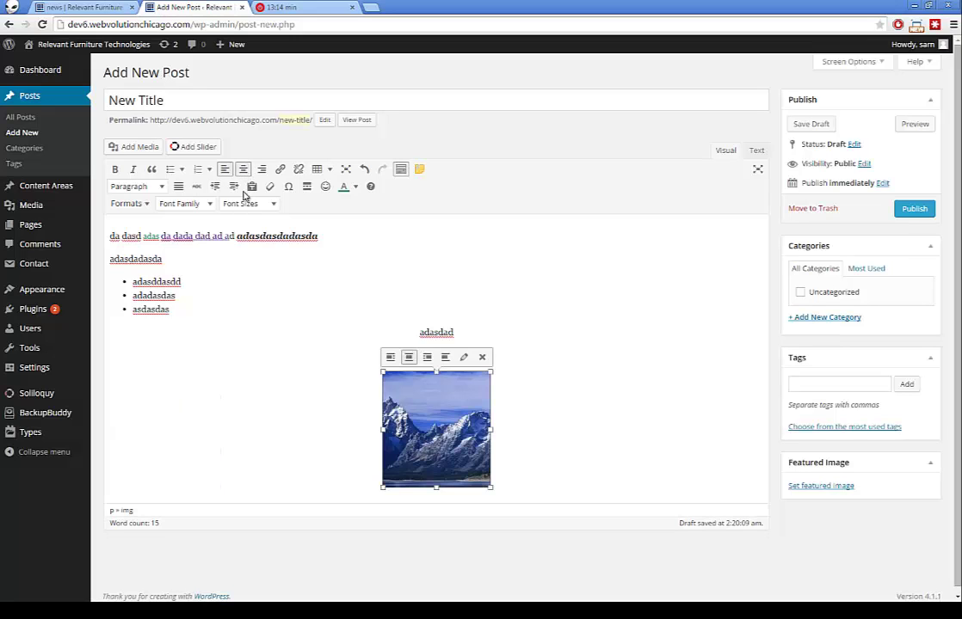
pyautogui.click(261, 169)
pyautogui.click(224, 170)
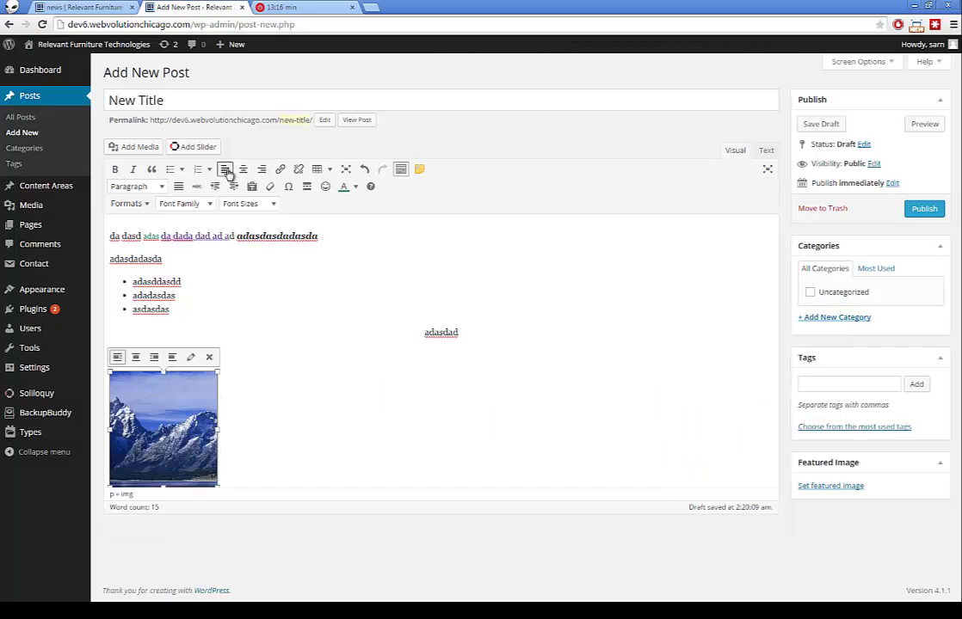
pyautogui.click(340, 348)
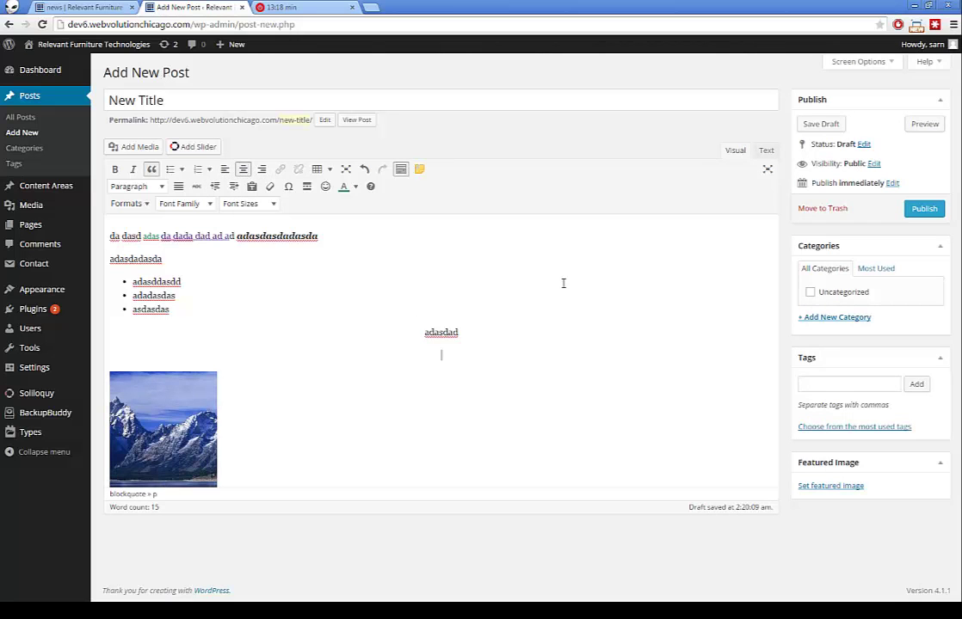
# - Examine the date line under the first article on the live news page, and return to the post editor
pyautogui.click(83, 7)
pyautogui.click(148, 232)
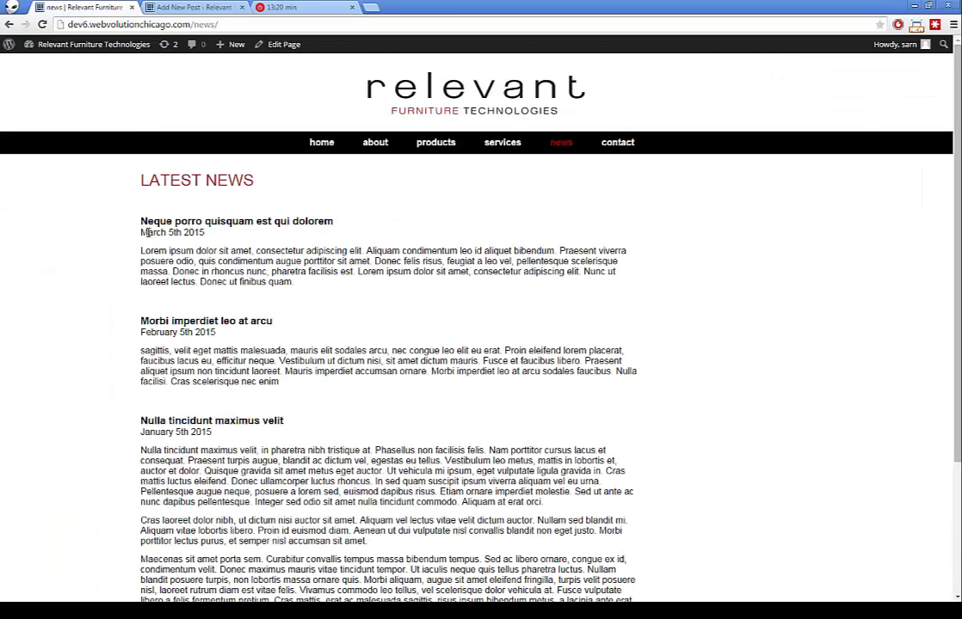
pyautogui.moveTo(141, 232); pyautogui.dragTo(211, 232)
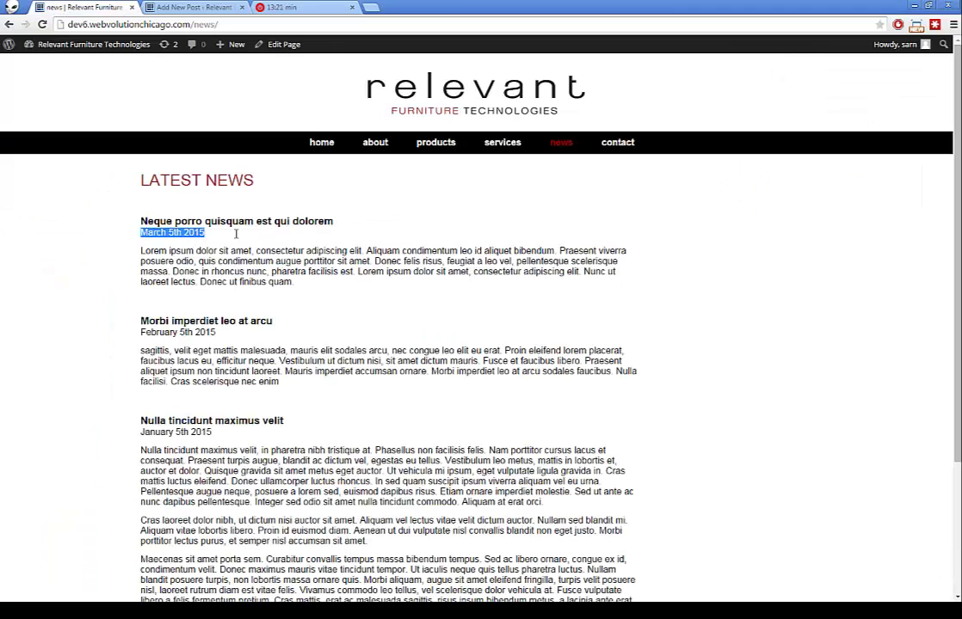
pyautogui.click(181, 8)
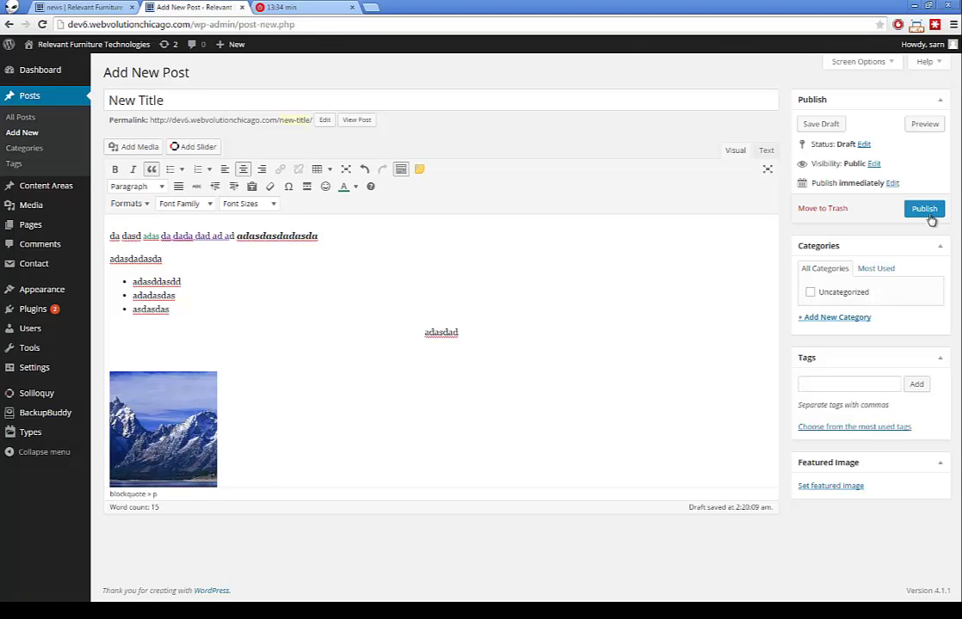
# - Set the post's publication date to 03-Mar 21, 2015, keeping the time at 02:17
pyautogui.click(892, 186)
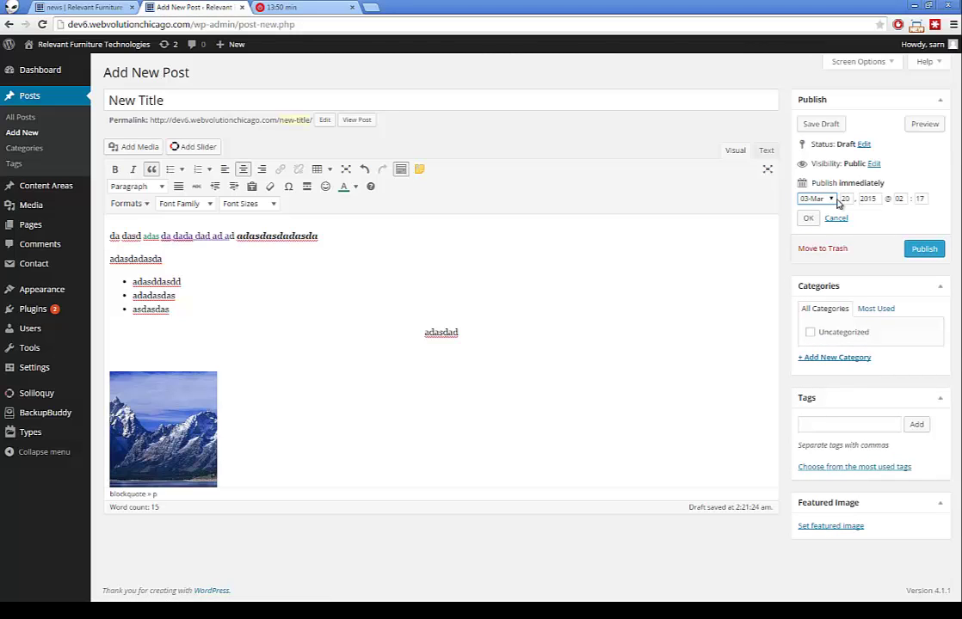
pyautogui.moveTo(841, 199); pyautogui.dragTo(859, 199)
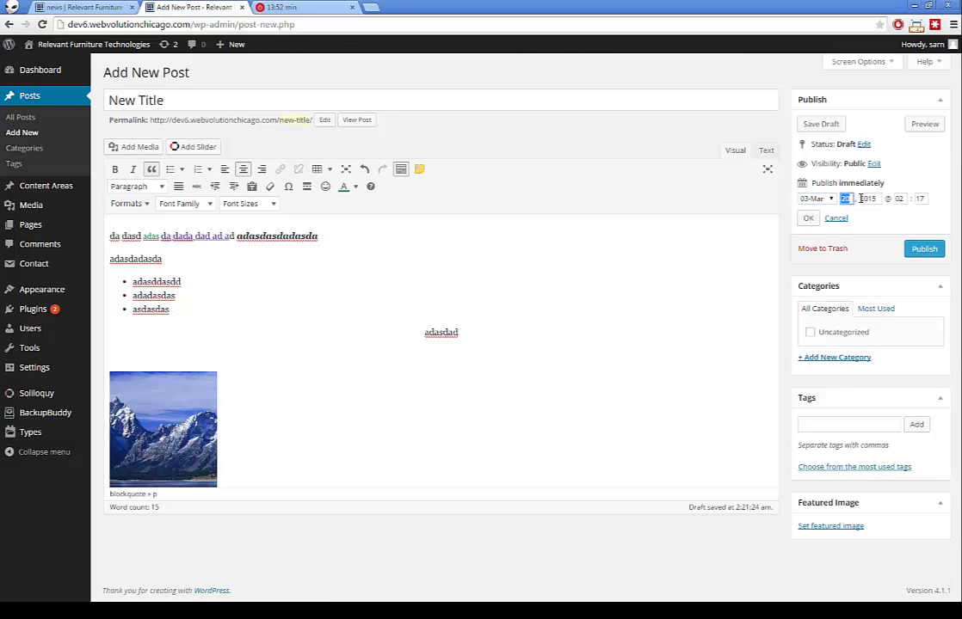
pyautogui.write('21')
pyautogui.moveTo(891, 199); pyautogui.dragTo(906, 198)
pyautogui.click(808, 218)
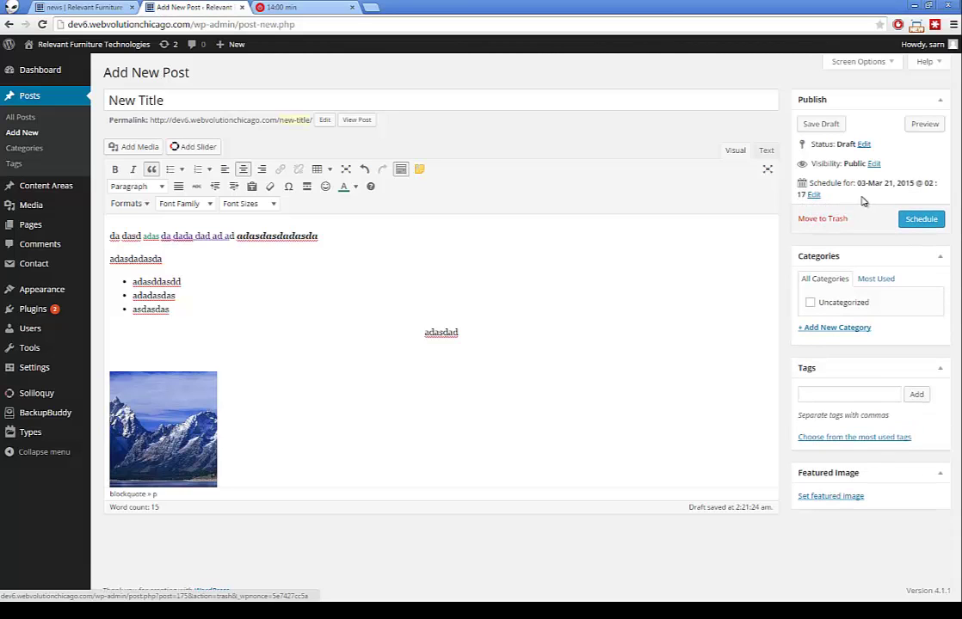
# - Discard the scheduled publication date and return the post to immediate publishing
pyautogui.click(916, 221)
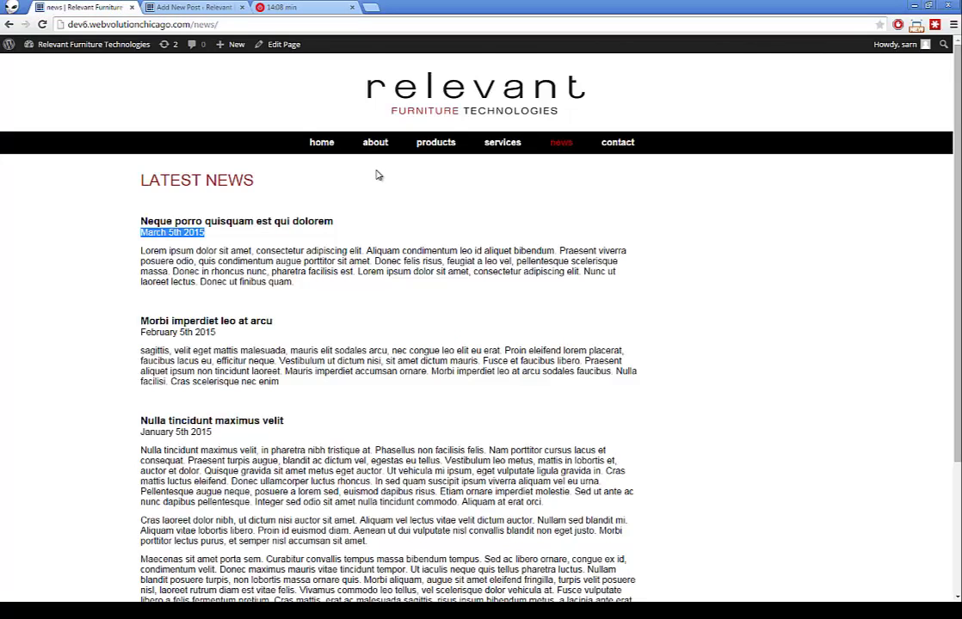
pyautogui.click(192, 8)
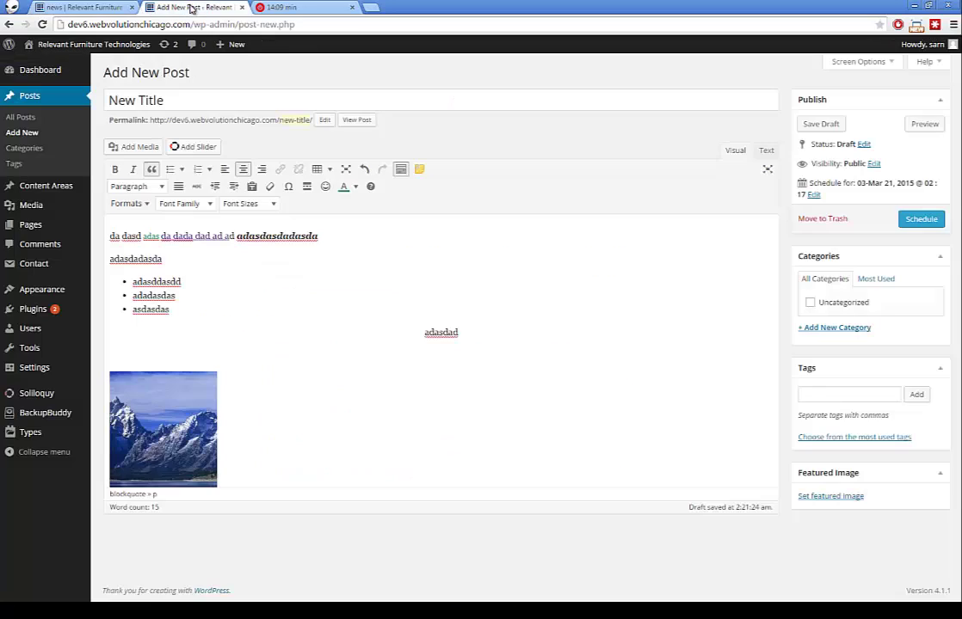
pyautogui.click(815, 195)
pyautogui.click(826, 209)
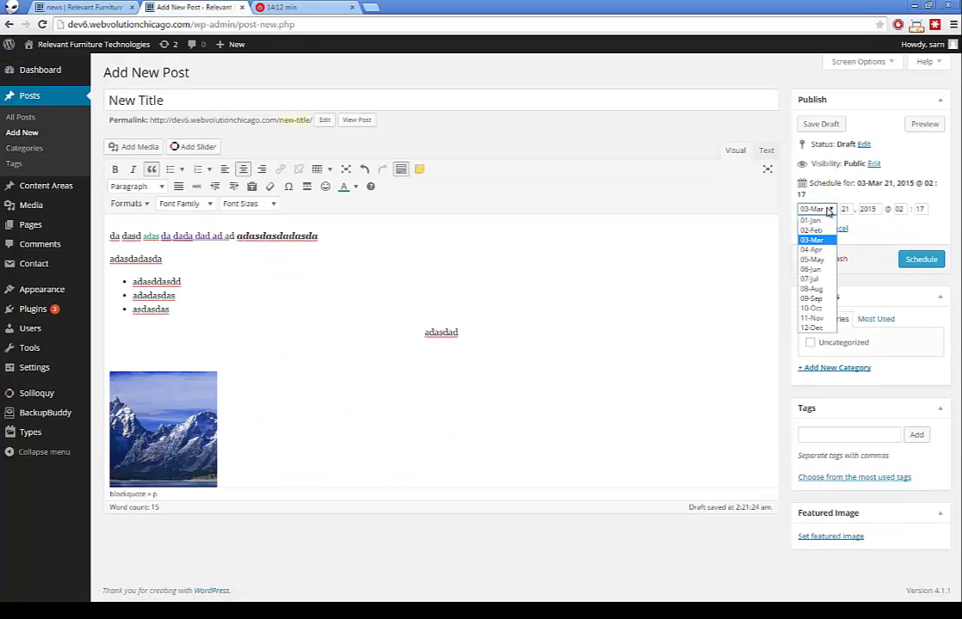
pyautogui.click(873, 218)
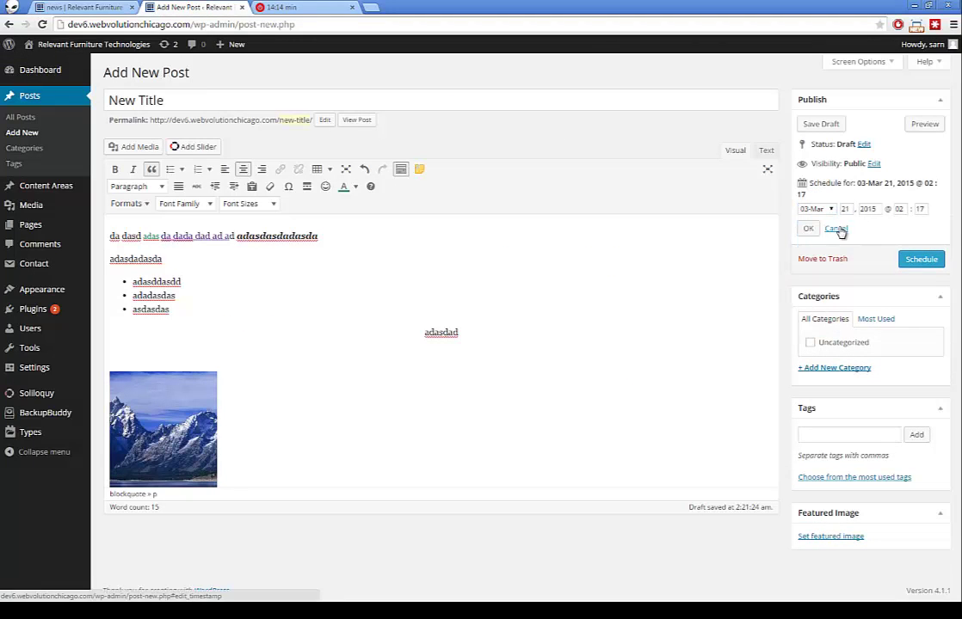
pyautogui.click(836, 228)
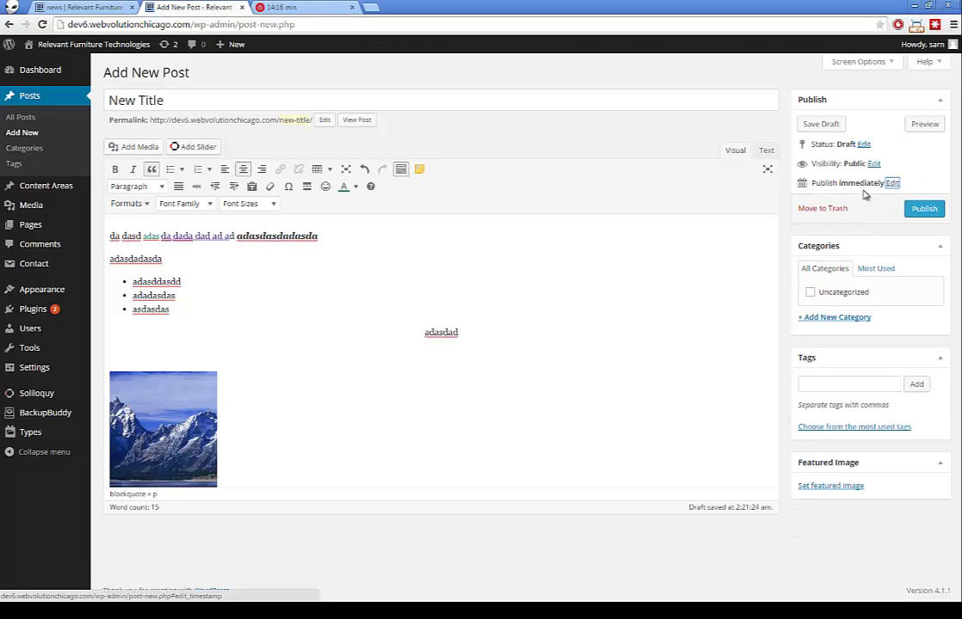
# - Publish the New Title post and check how it appears on the reloaded live news page
pyautogui.click(923, 208)
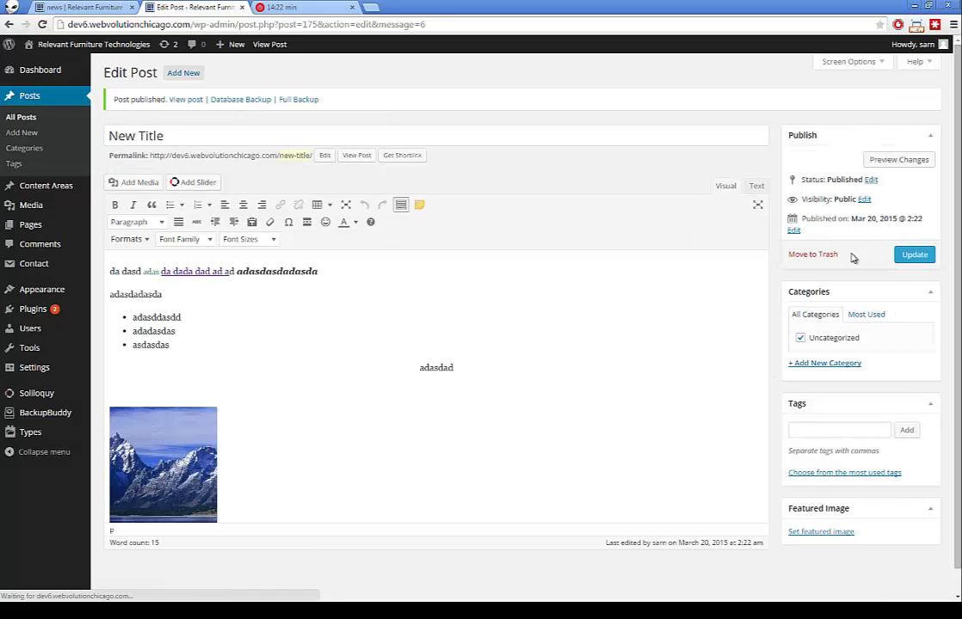
pyautogui.click(86, 7)
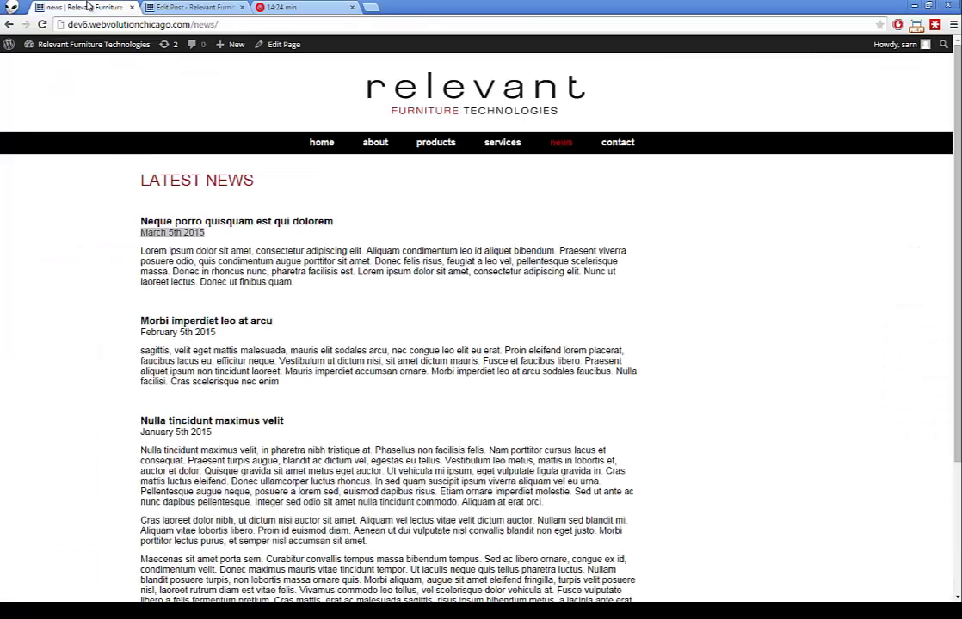
pyautogui.click(79, 166)
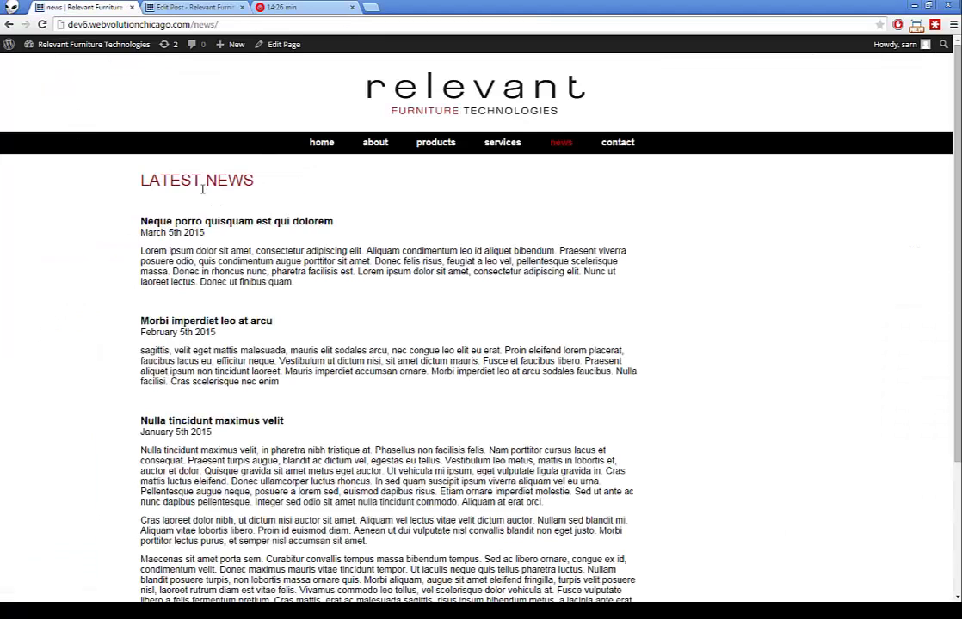
pyautogui.press('F5')
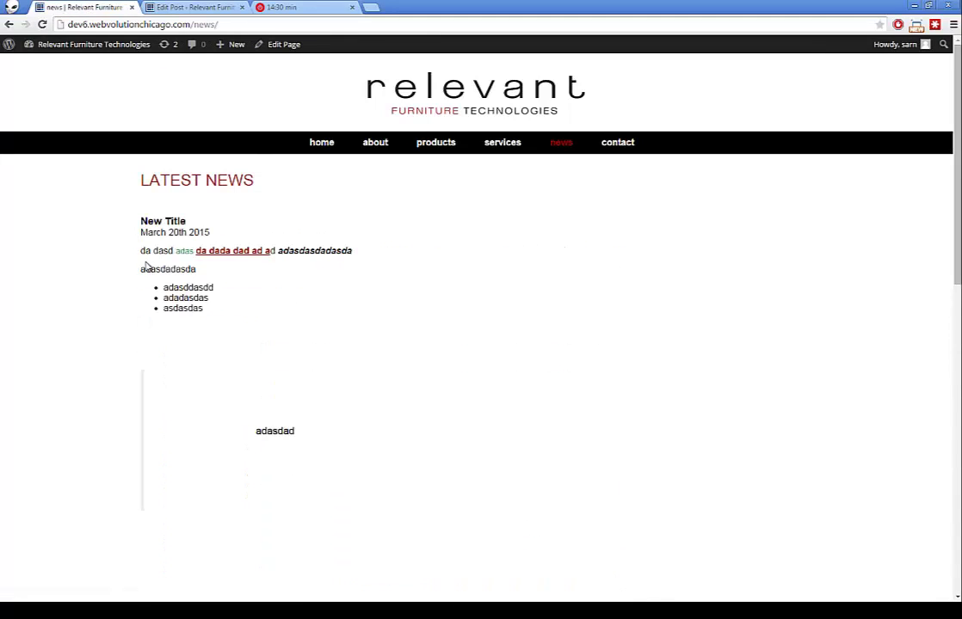
pyautogui.scroll(-3, 156, 291)
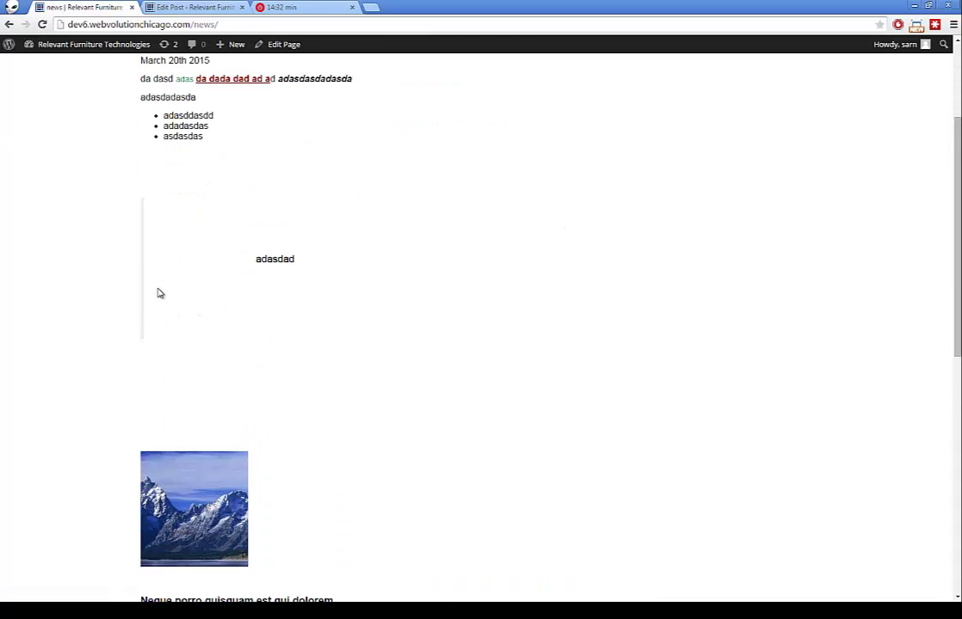
pyautogui.scroll(1, 158, 293)
# - Remove the blockquote from the centred text adasdad, enclose it in double quotation marks and update the post
pyautogui.click(172, 8)
pyautogui.moveTo(468, 369); pyautogui.dragTo(371, 365)
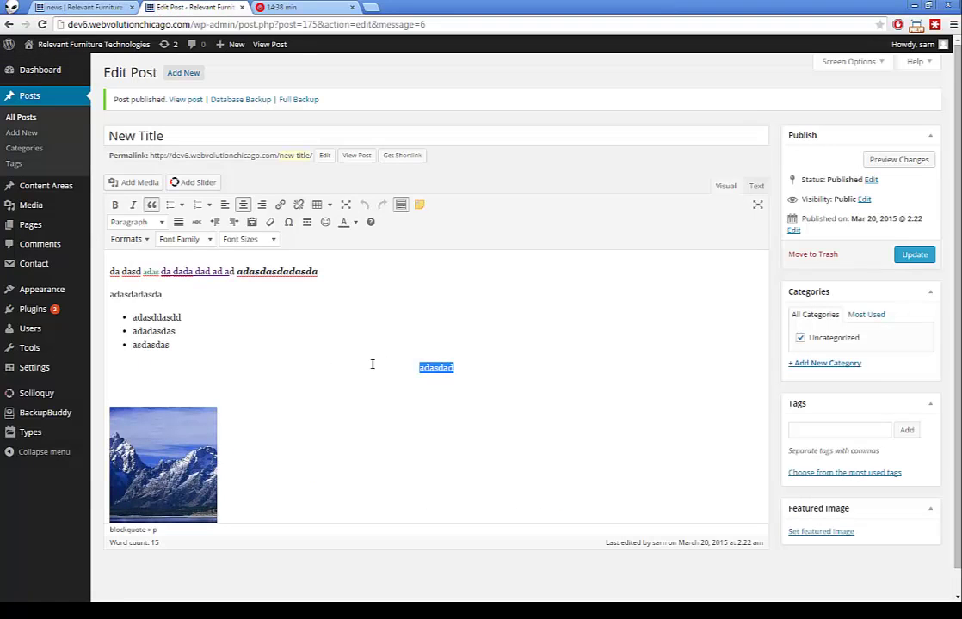
pyautogui.click(440, 367)
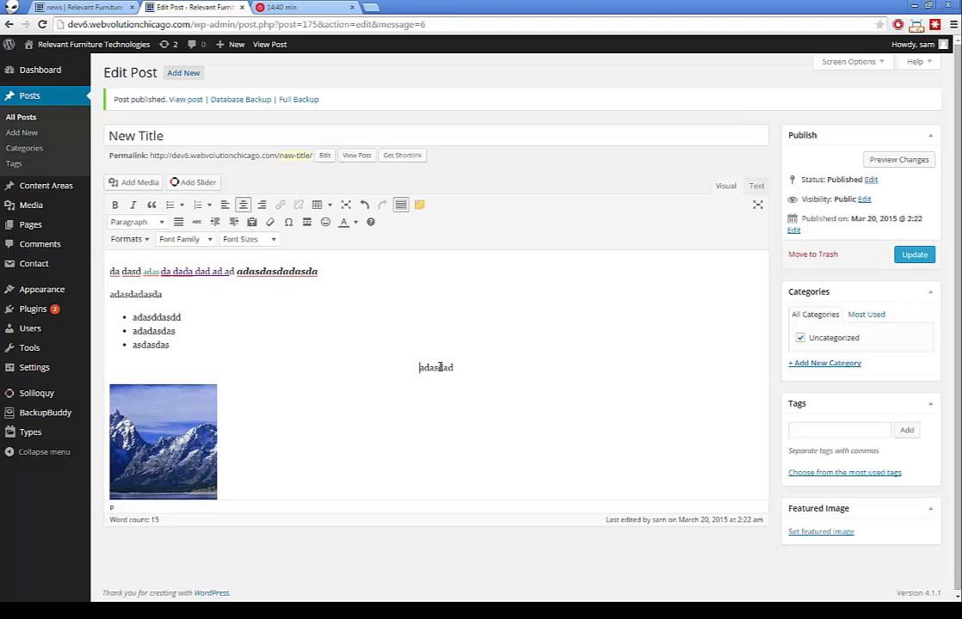
pyautogui.press('Home')
pyautogui.write('"')
pyautogui.click(915, 255)
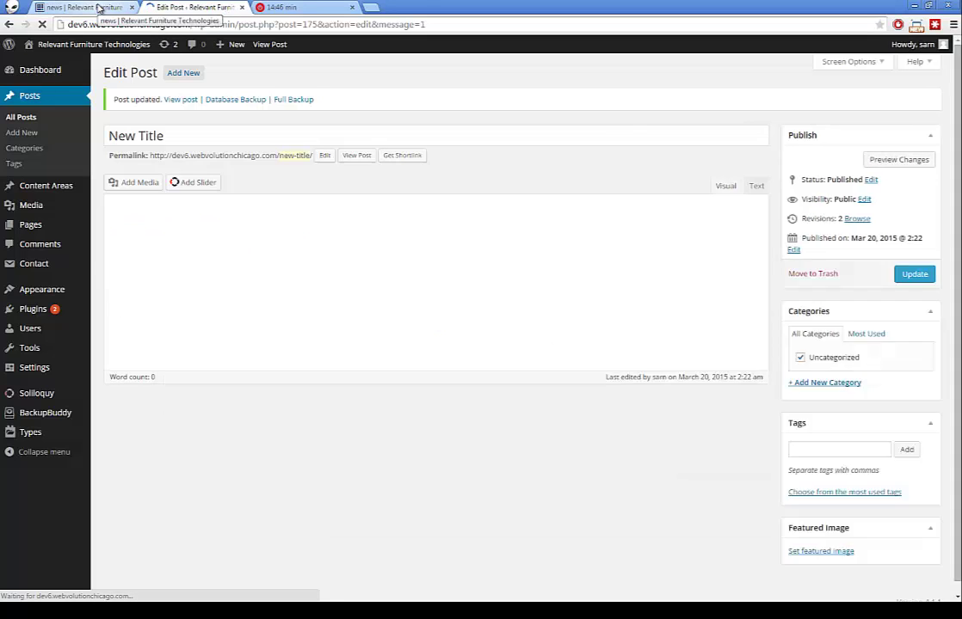
# - Reload the live news page and examine the updated New Title post and the older articles below it
pyautogui.click(96, 8)
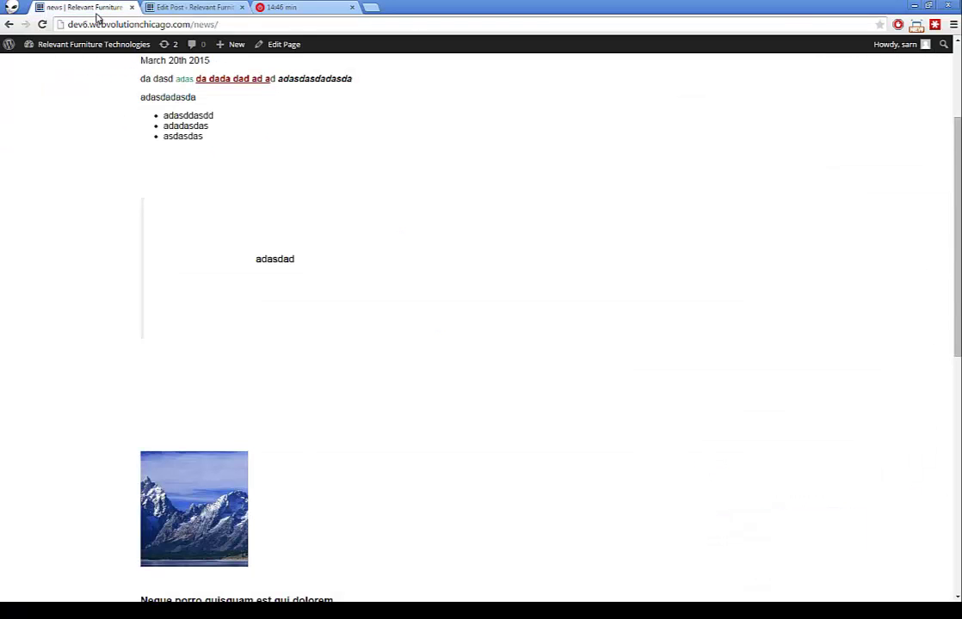
pyautogui.press('F5')
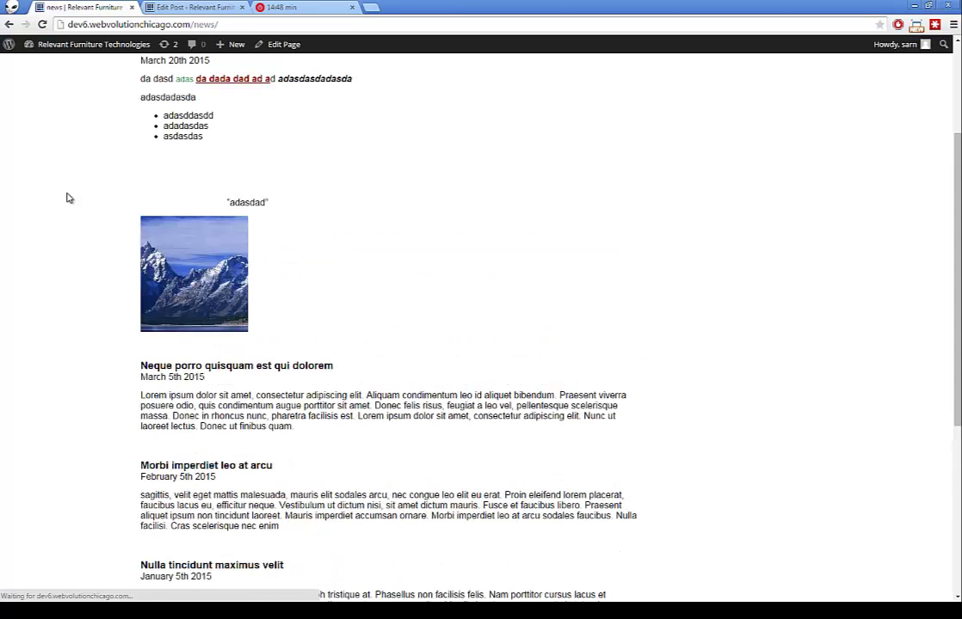
pyautogui.scroll(3, 175, 199)
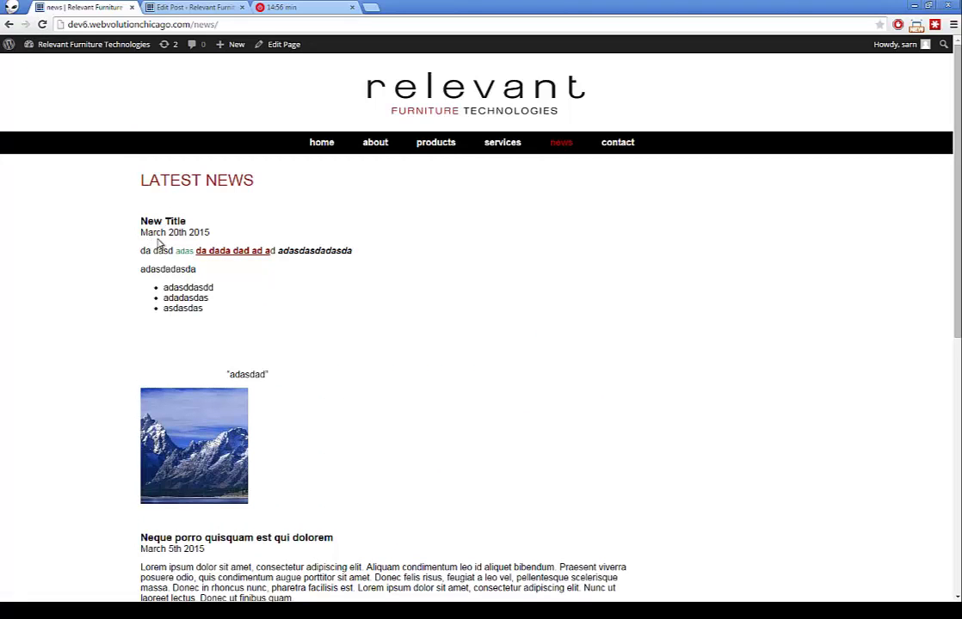
pyautogui.scroll(-6, 166, 223)
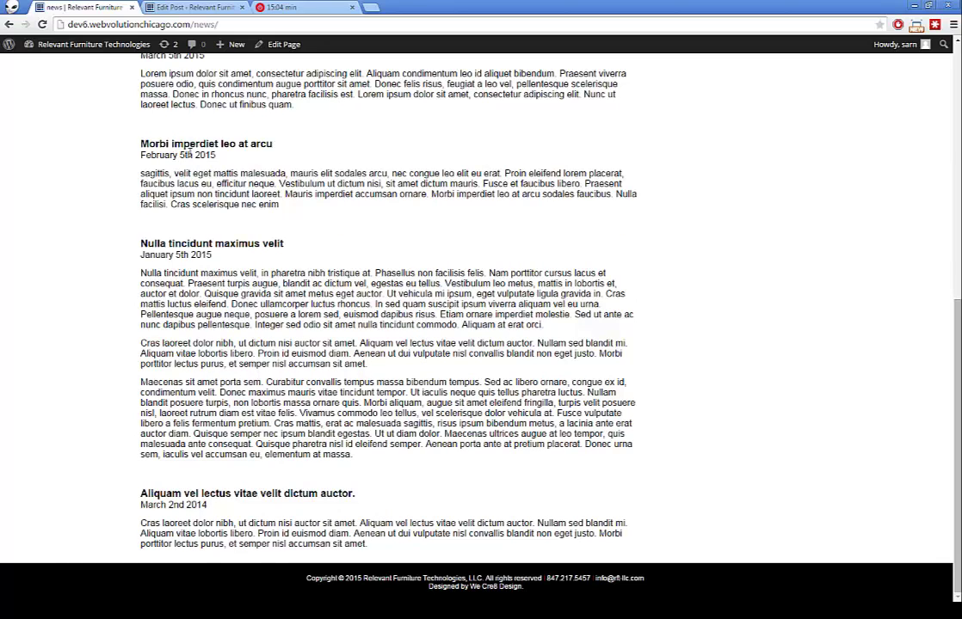
pyautogui.scroll(2, 195, 162)
# - Open the existing post Neque porro quisquam est qui dolorem for editing and colour its whole paragraph orange
pyautogui.click(191, 7)
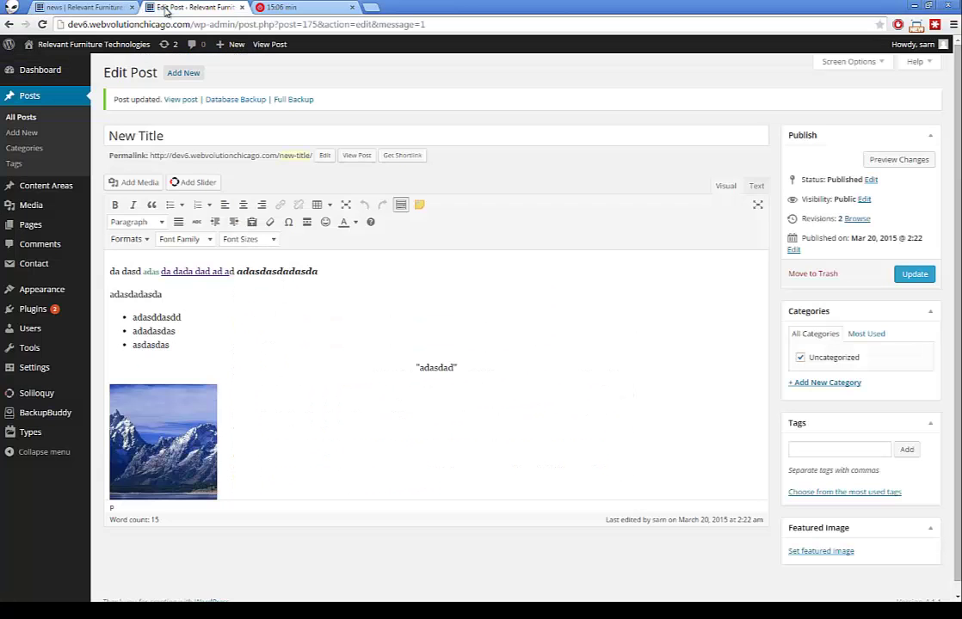
pyautogui.click(21, 117)
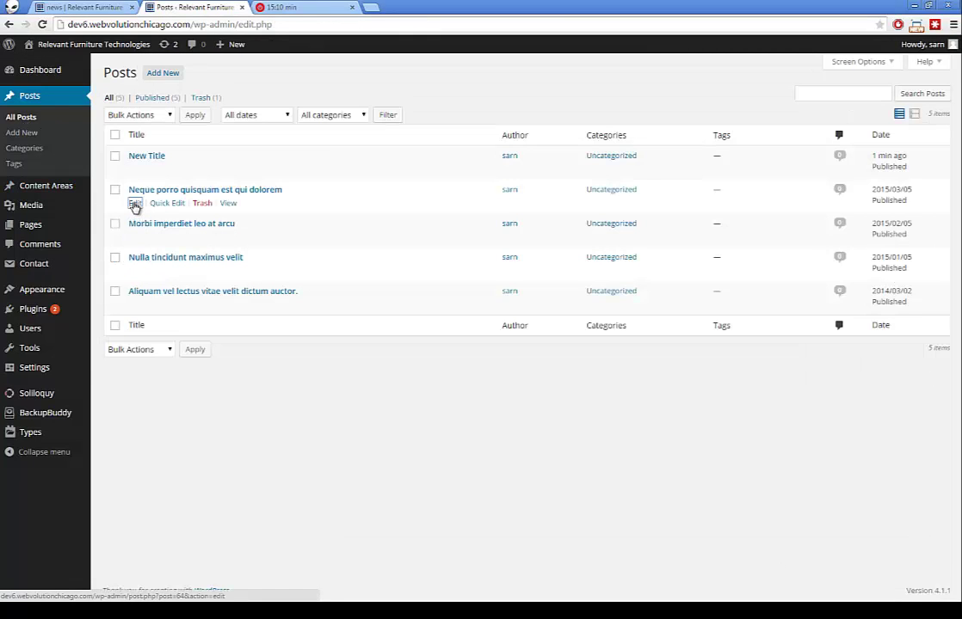
pyautogui.click(135, 204)
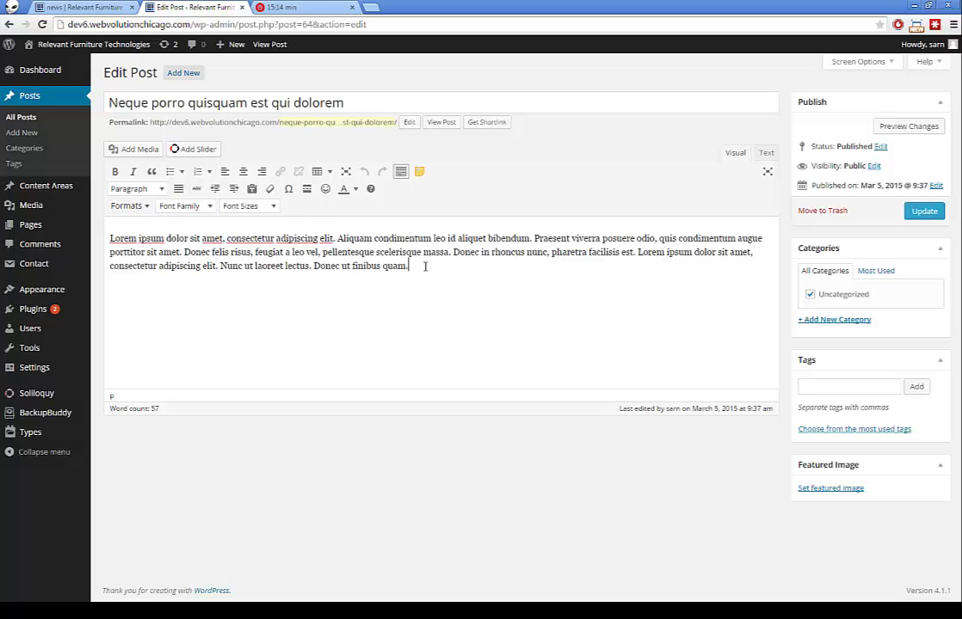
pyautogui.moveTo(423, 267); pyautogui.dragTo(61, 211)
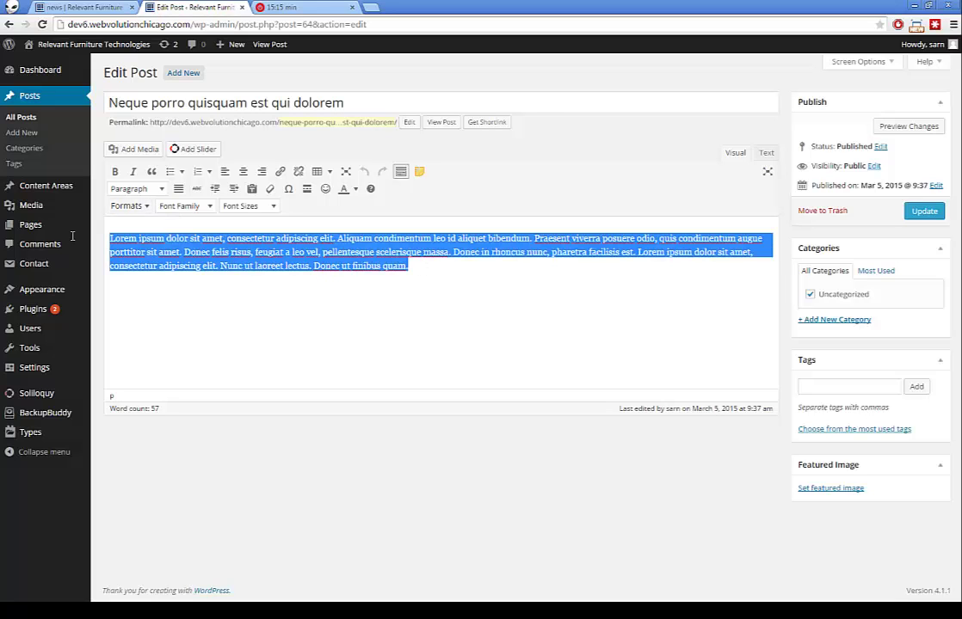
pyautogui.click(353, 189)
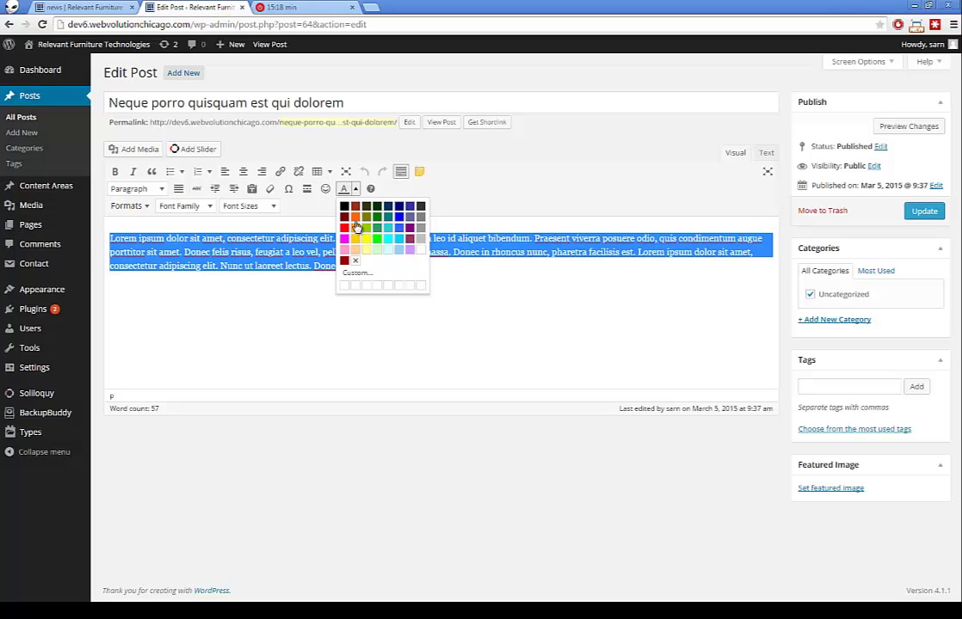
pyautogui.click(344, 227)
pyautogui.click(321, 255)
# - Make the whole paragraph of the Neque porro quisquam est qui dolorem post bold and update the post
pyautogui.tripleClick(377, 234)
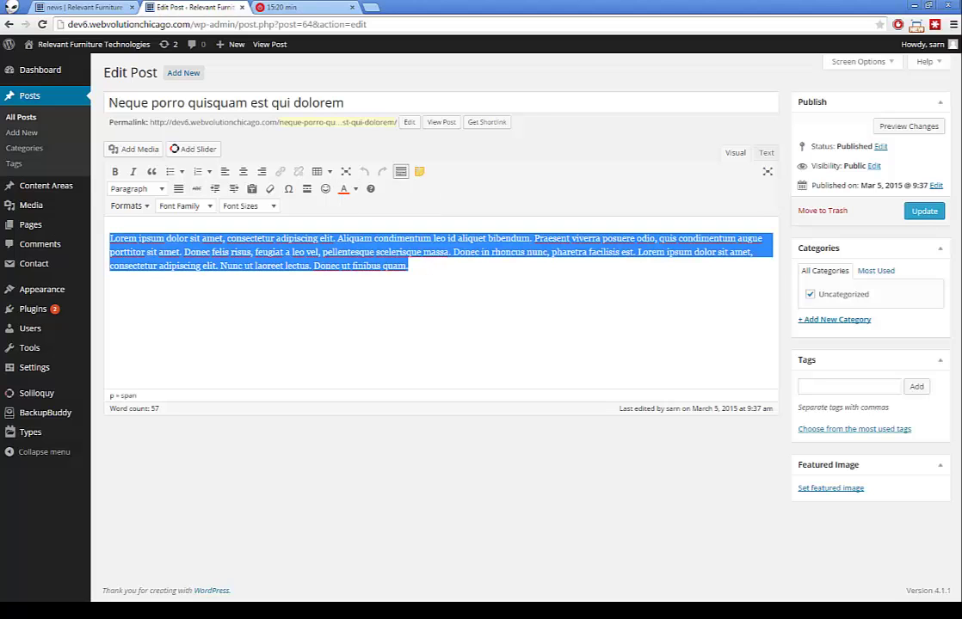
pyautogui.hotkey('ctrl', 'b')
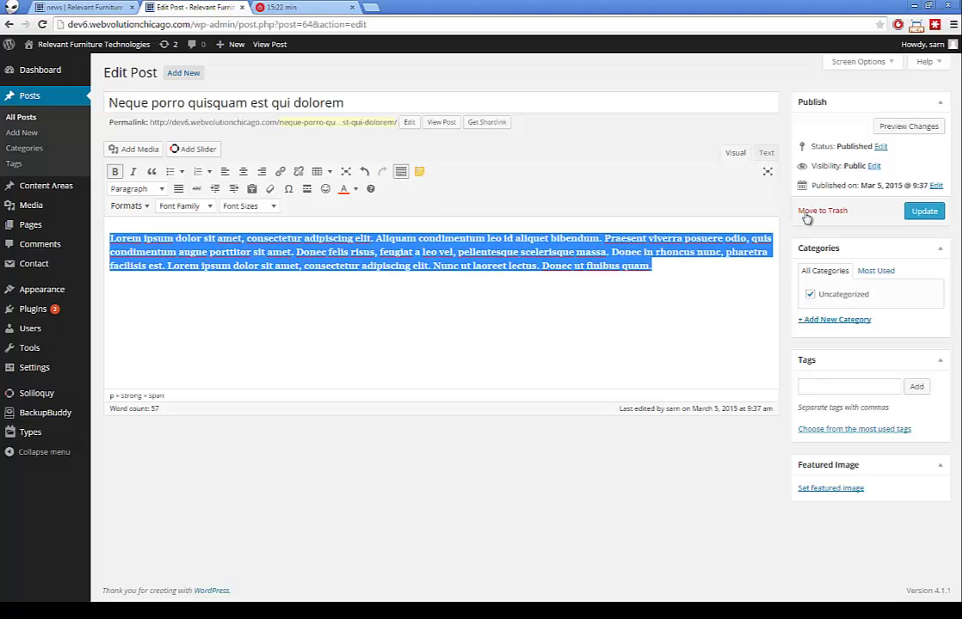
pyautogui.click(731, 271)
pyautogui.click(923, 211)
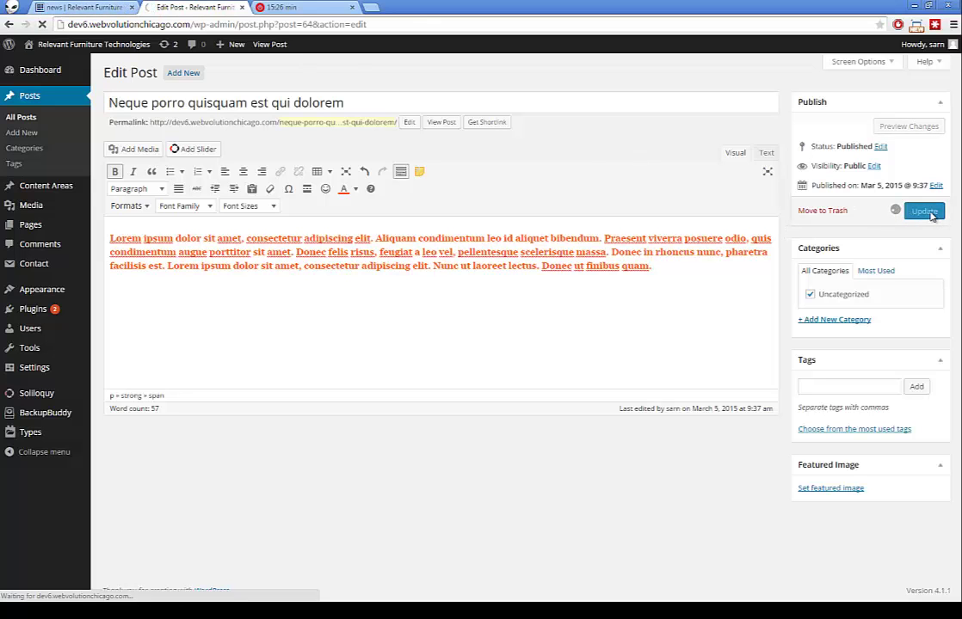
# - Reload the live news page and check the new formatting of the Neque porro quisquam est qui dolorem article
pyautogui.click(86, 7)
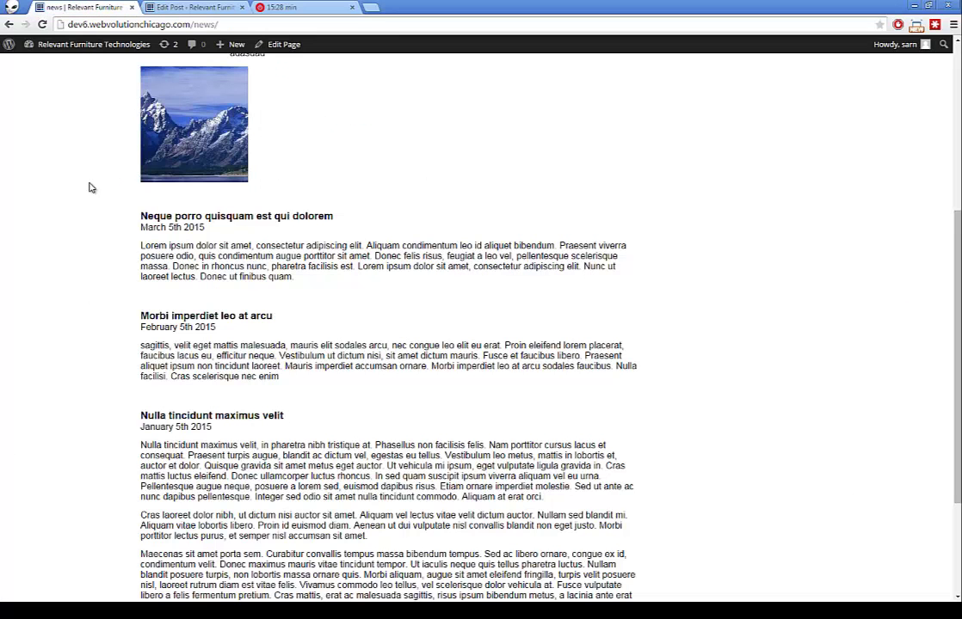
pyautogui.press('F5')
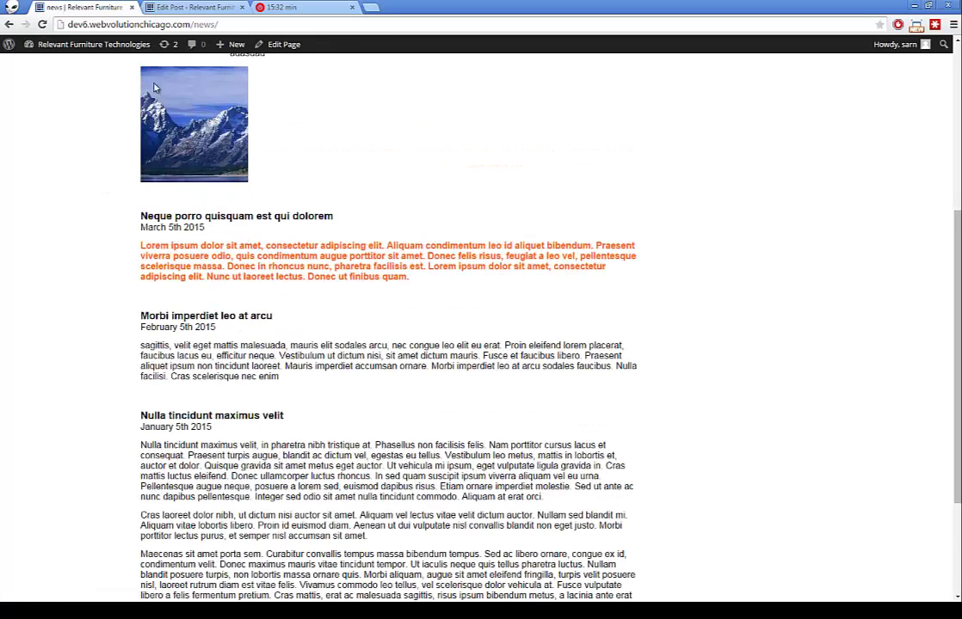
pyautogui.click(179, 7)
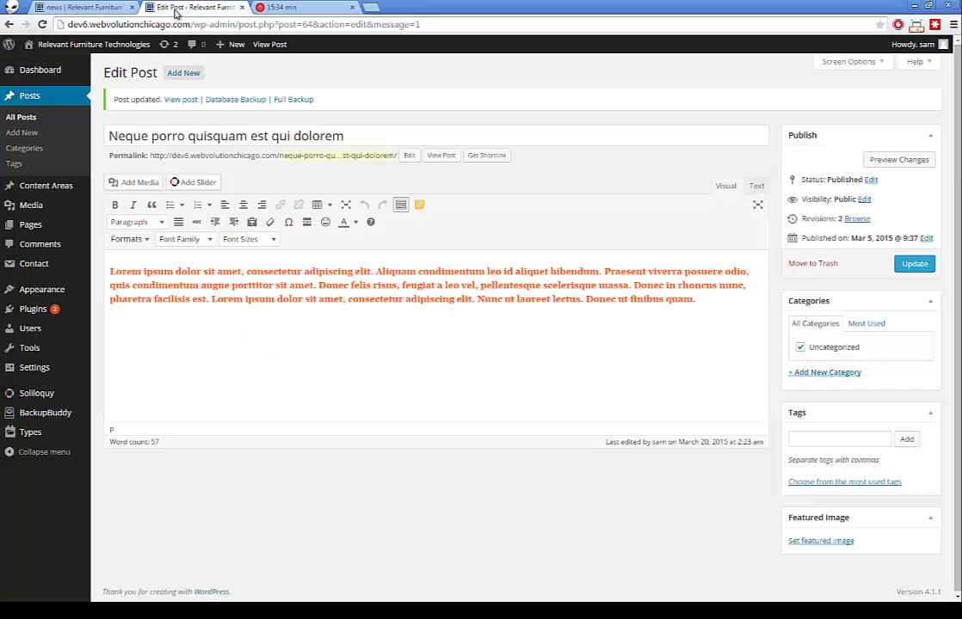
pyautogui.click(83, 7)
pyautogui.scroll(4, 336, 134)
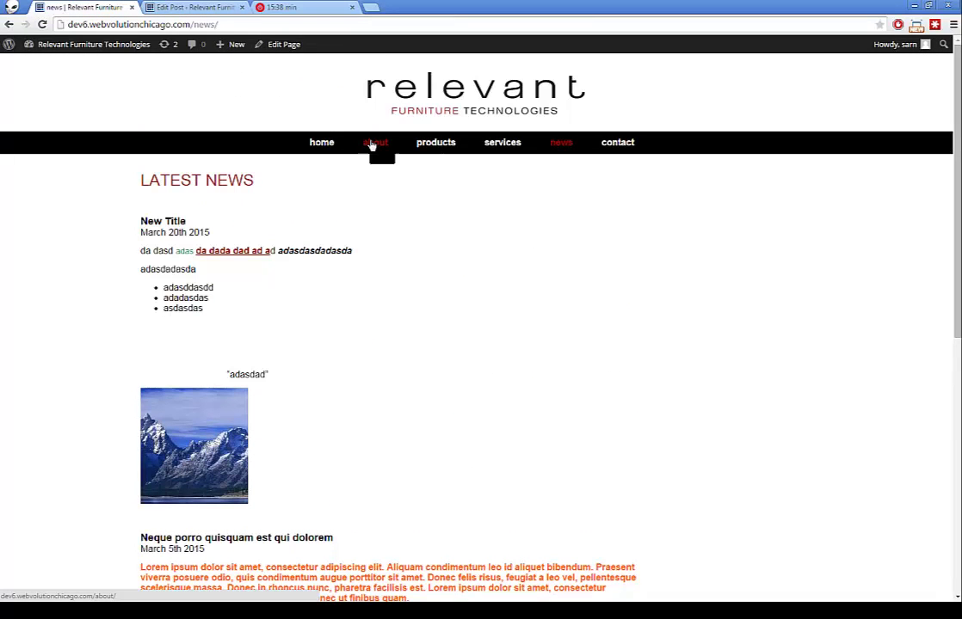
# - Examine the Latest News section on the site's home page, and return to the live news page
pyautogui.click(312, 148)
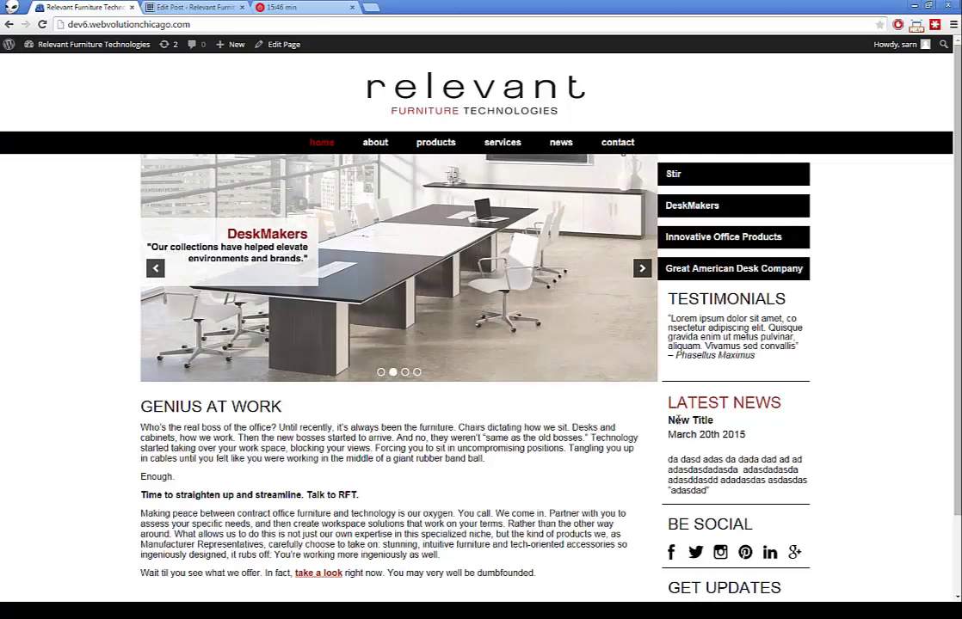
pyautogui.click(191, 7)
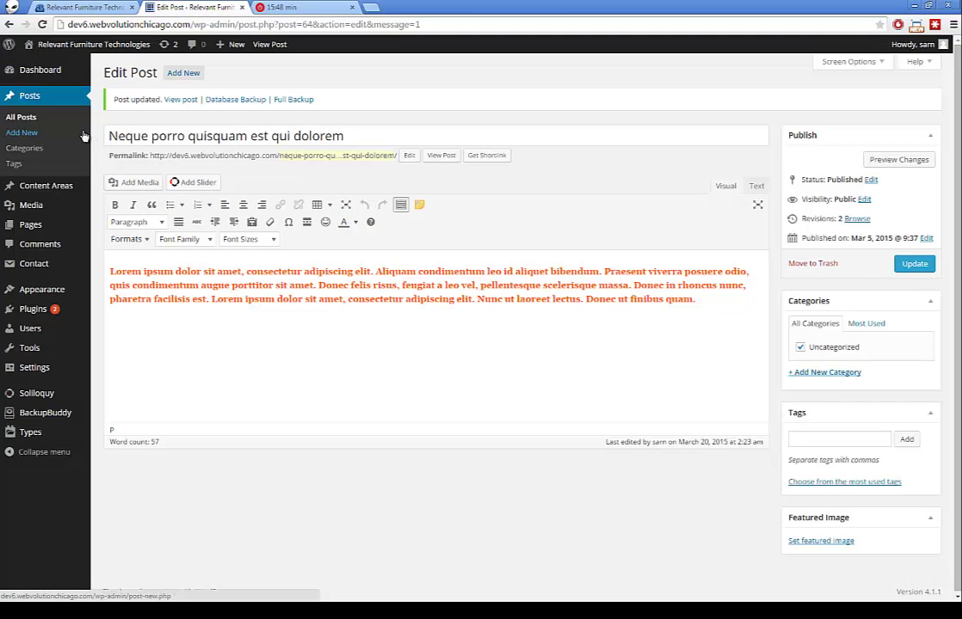
pyautogui.click(84, 7)
pyautogui.click(560, 144)
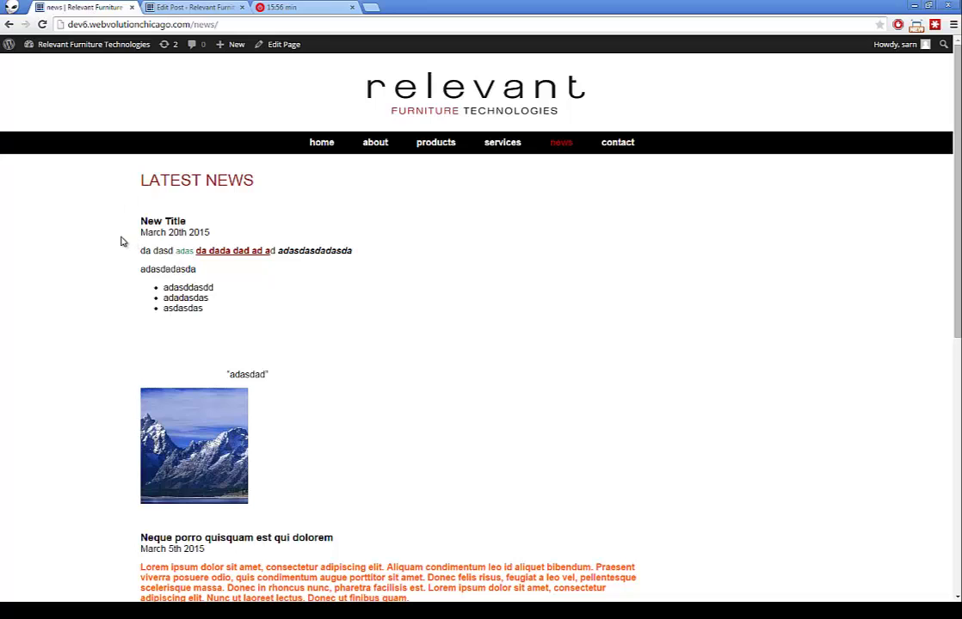
# - Check the New Title excerpt in the home page's Latest News section and reopen the live news page
pyautogui.hotkey('alt', 'Left')
pyautogui.scroll(-1, 699, 453)
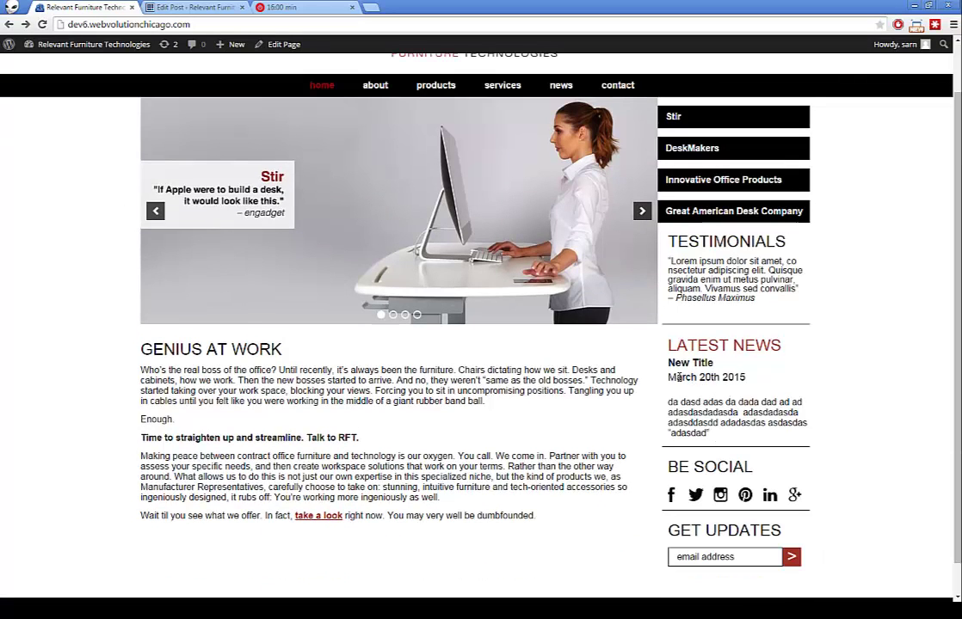
pyautogui.click(558, 85)
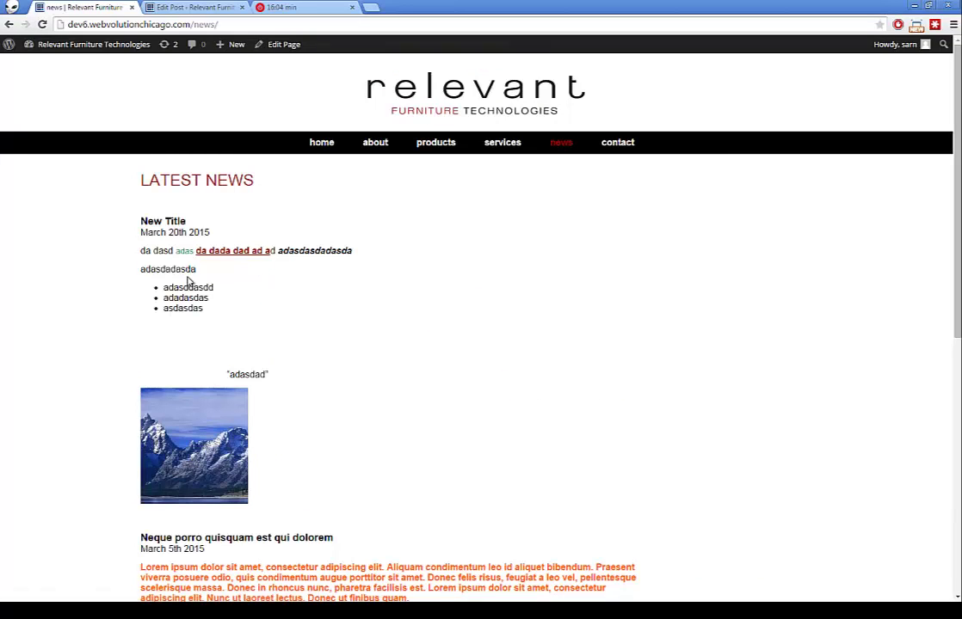
# - Move the New Title post to the trash from the list of all posts
pyautogui.click(191, 6)
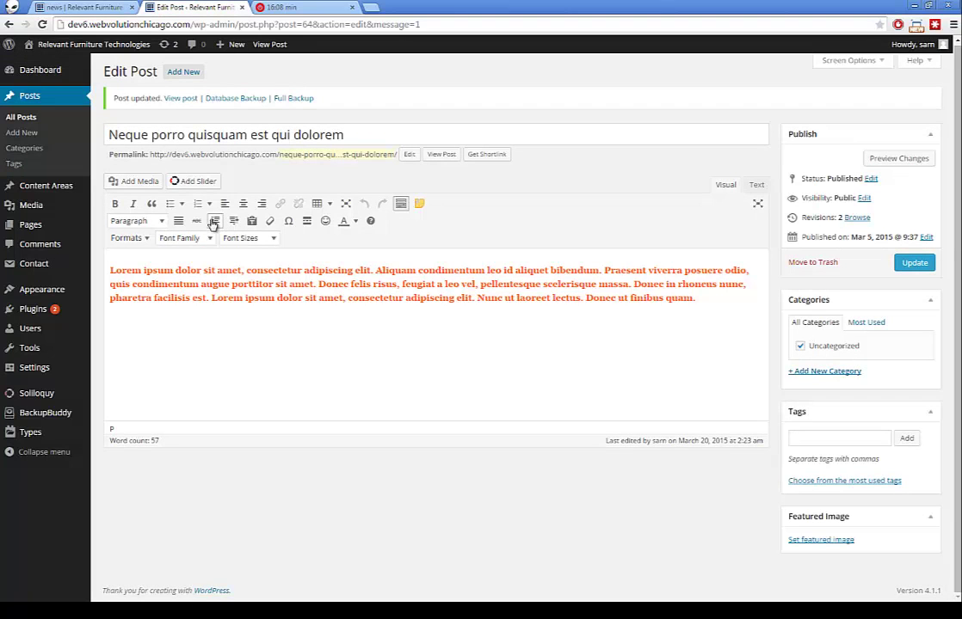
pyautogui.click(22, 118)
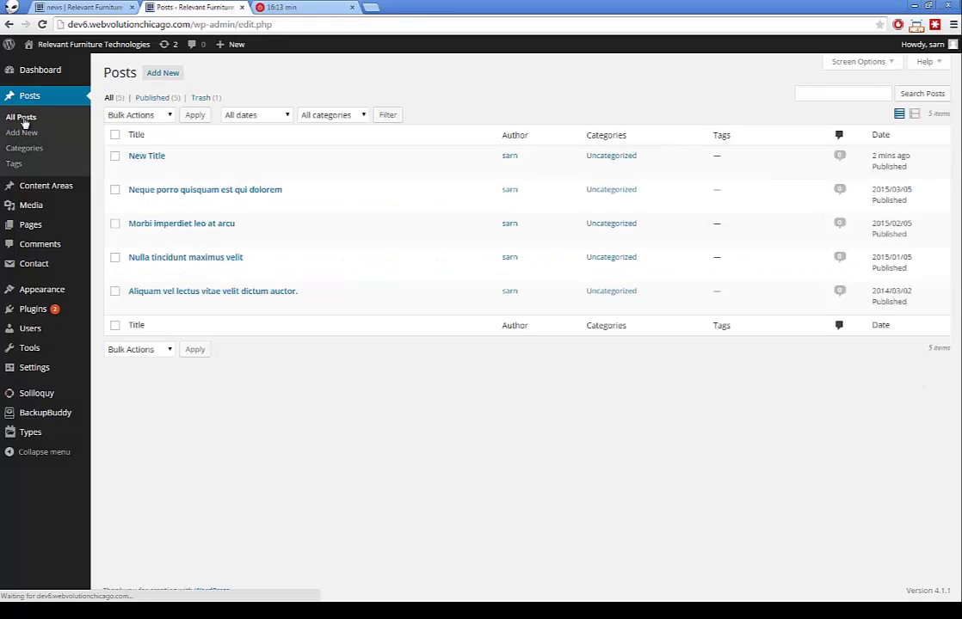
pyautogui.moveTo(131, 170)
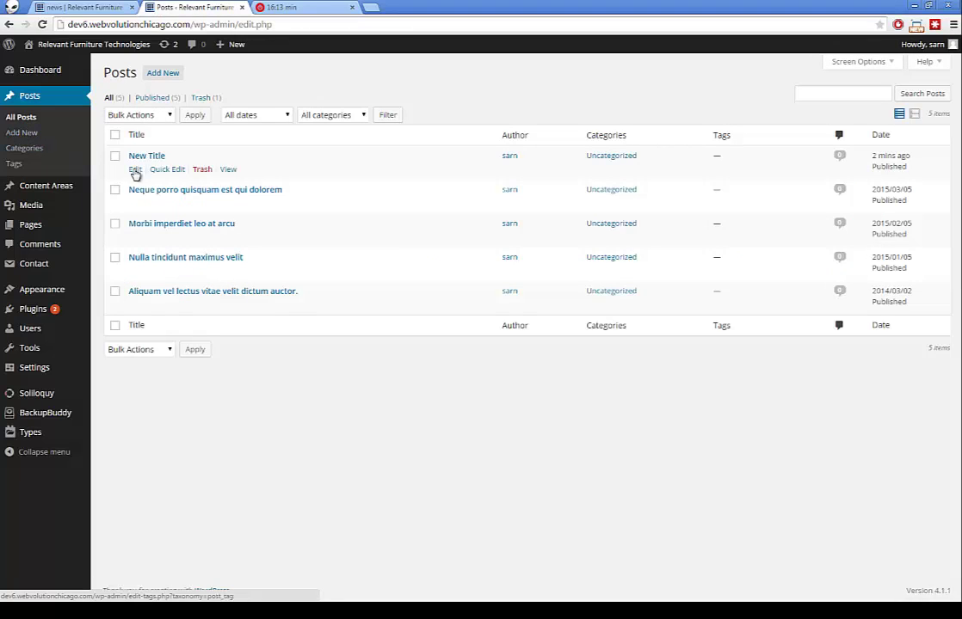
pyautogui.click(202, 169)
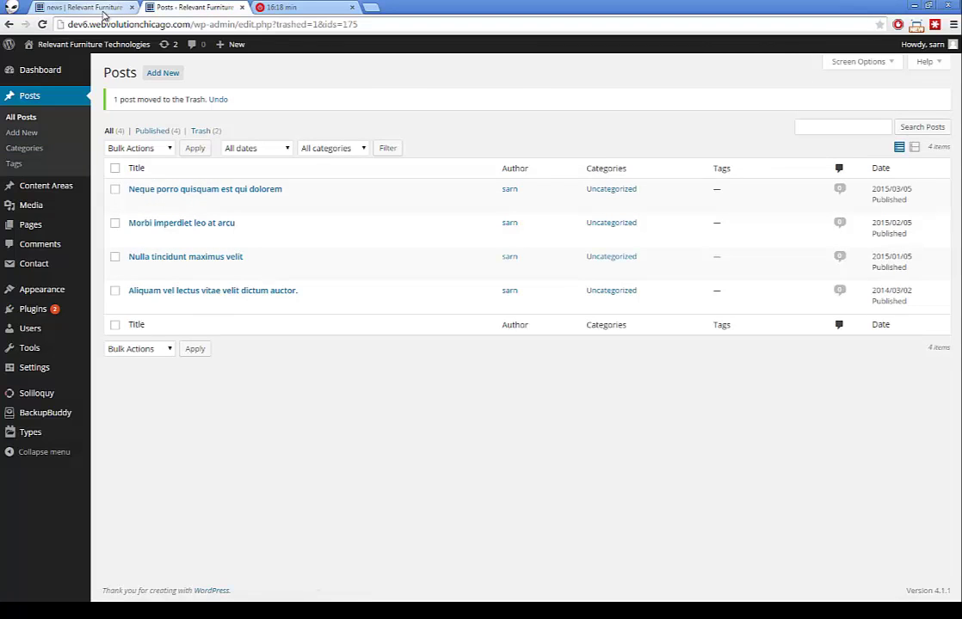
# - Reload the live news page, look through the remaining articles and return to the posts list in the admin
pyautogui.click(88, 9)
pyautogui.press('F5')
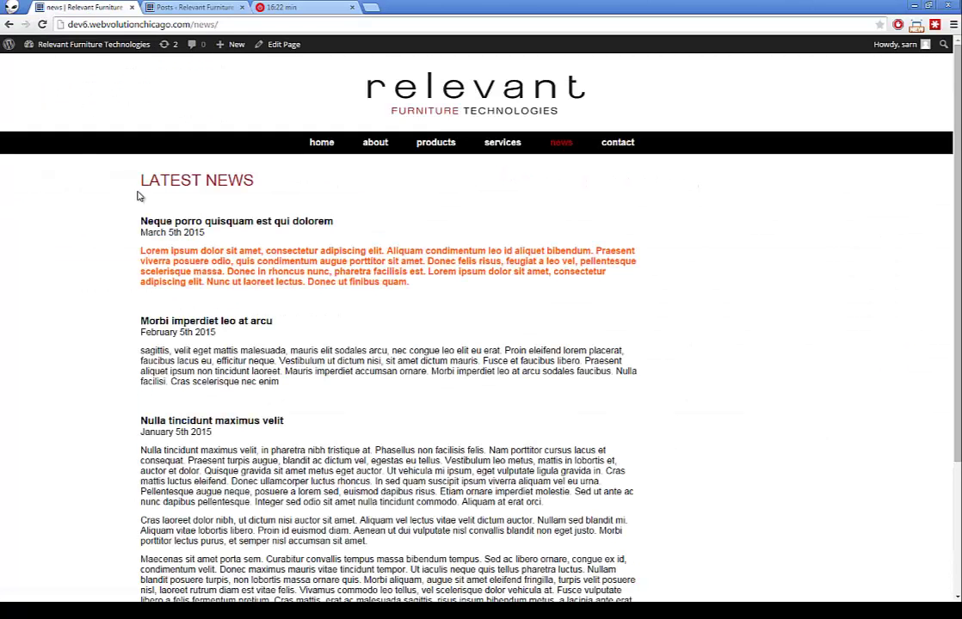
pyautogui.scroll(-5, 236, 443)
pyautogui.scroll(5, 206, 258)
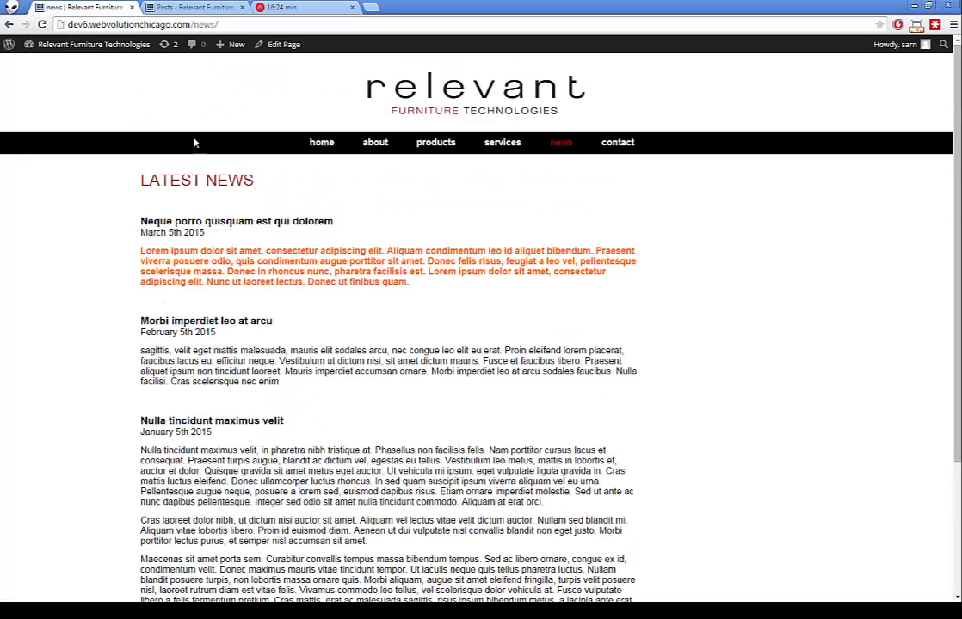
pyautogui.click(196, 7)
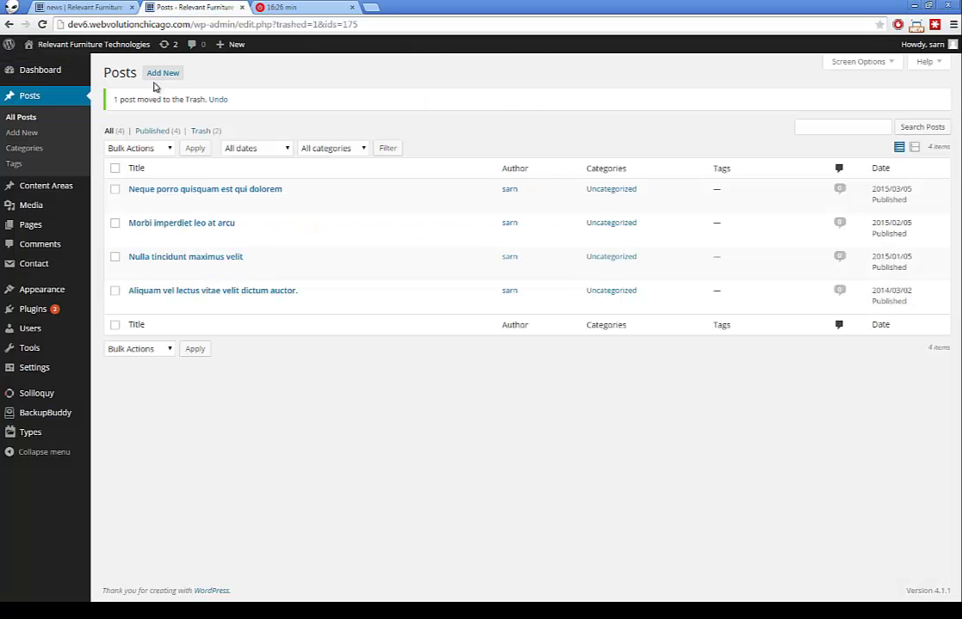
pyautogui.click(99, 7)
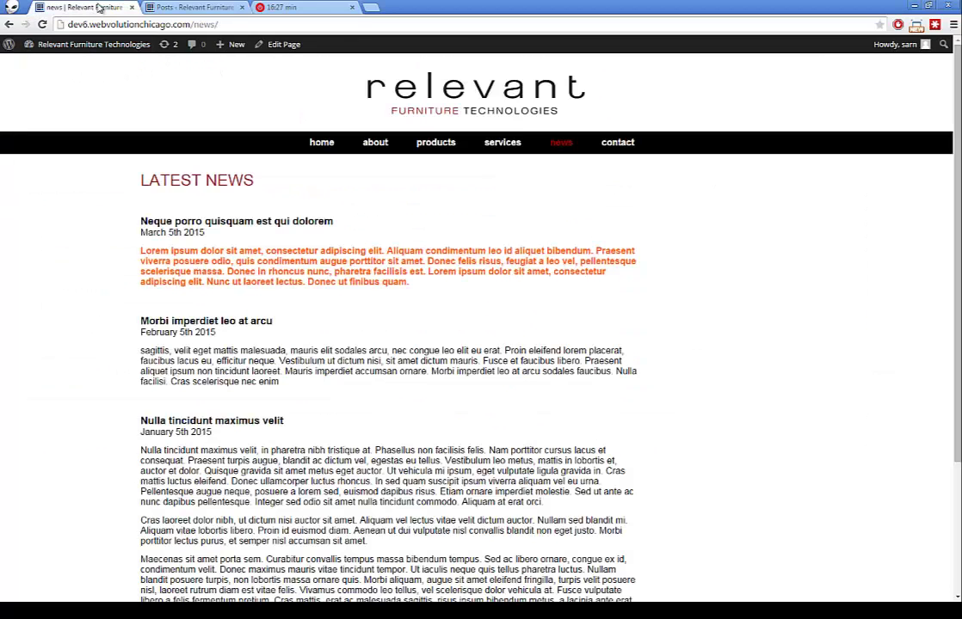
pyautogui.click(196, 8)
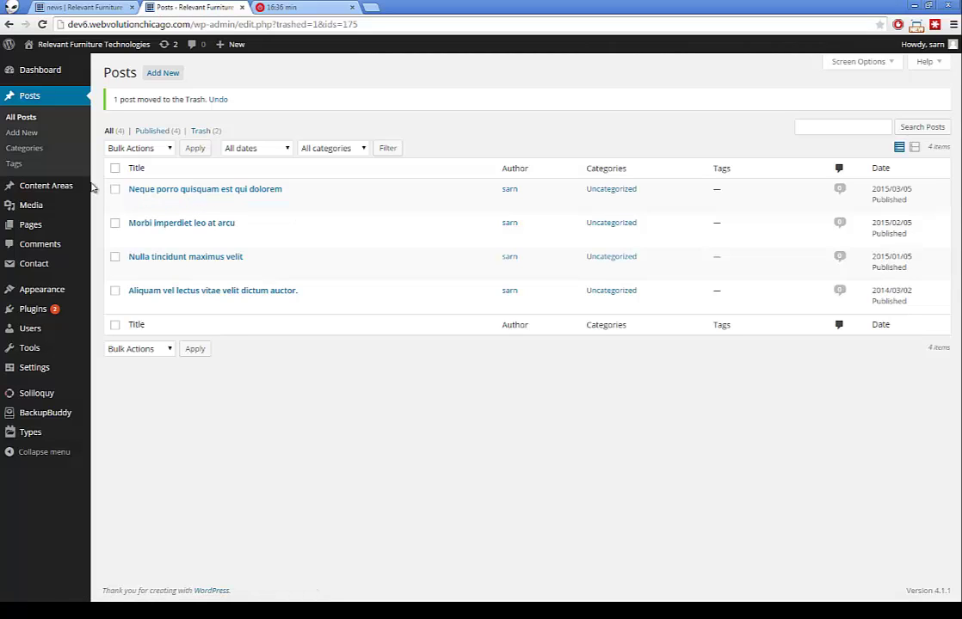
# - Show the list of content areas in the admin and open the services page on the live site
pyautogui.click(49, 190)
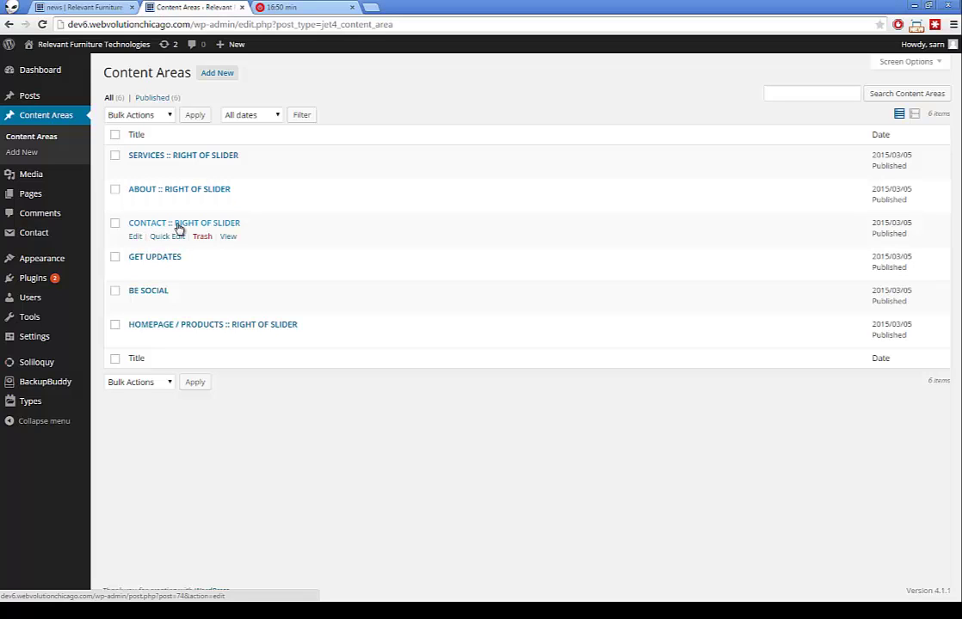
pyautogui.click(97, 9)
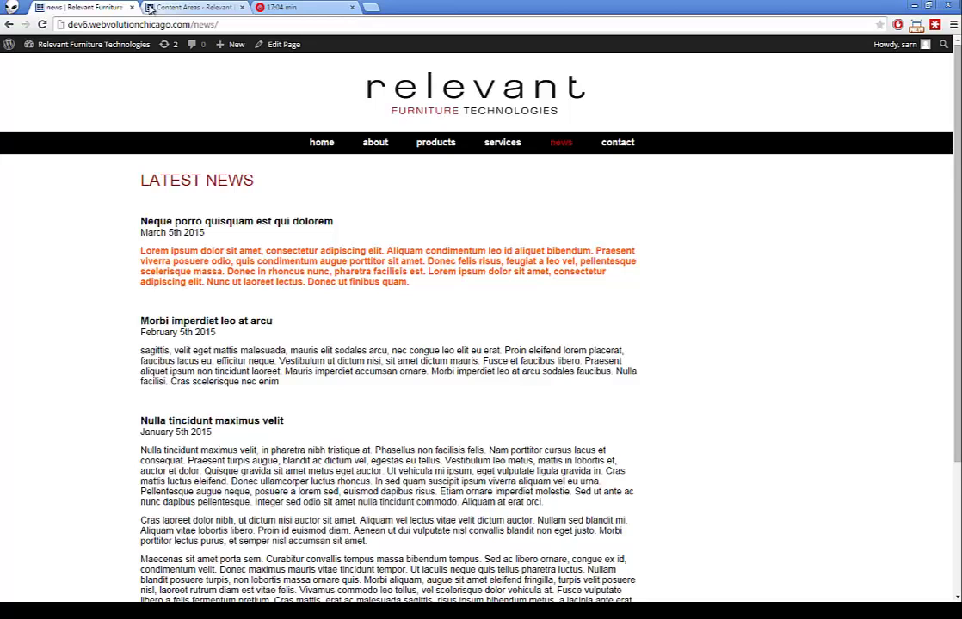
pyautogui.click(151, 7)
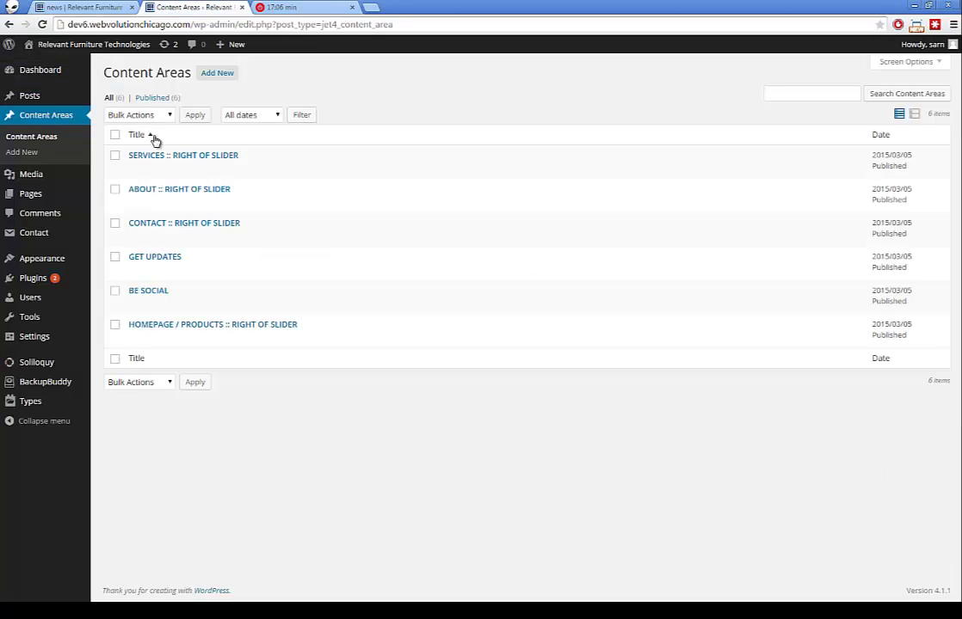
pyautogui.click(83, 7)
pyautogui.click(505, 146)
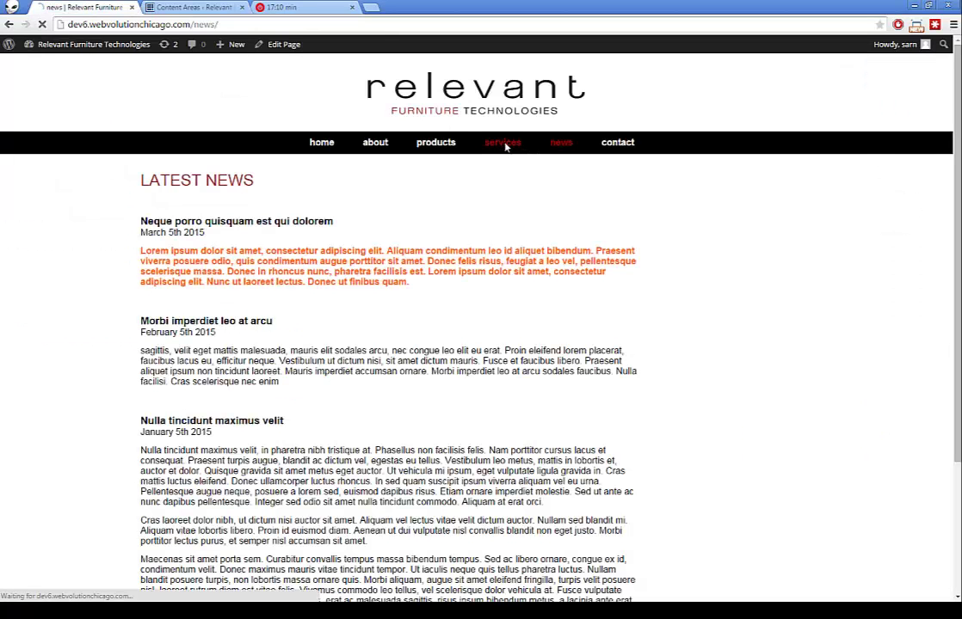
pyautogui.click(191, 7)
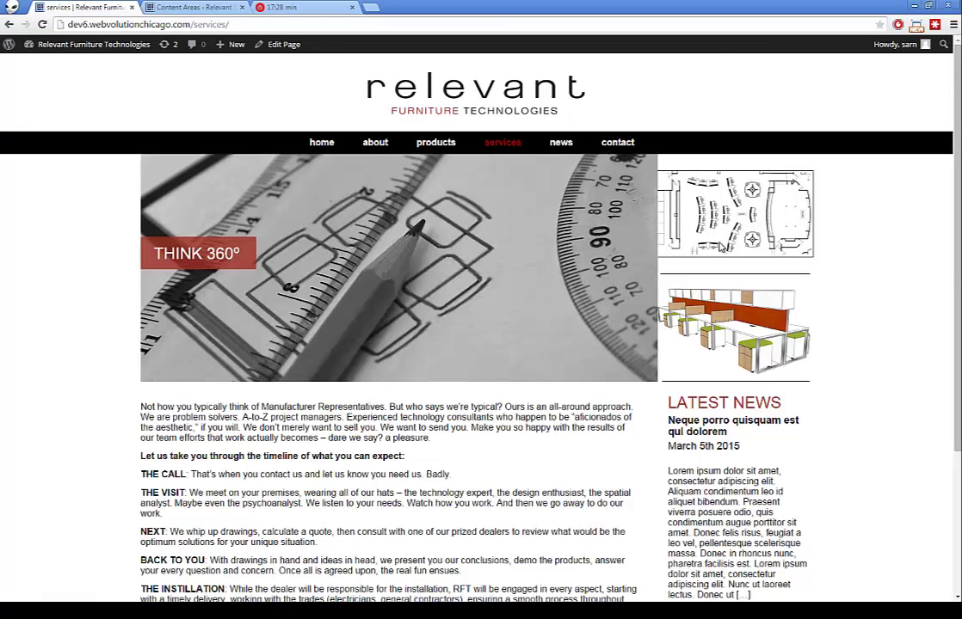
# - Open the SERVICES :: RIGHT OF SLIDER content area for editing
pyautogui.click(167, 8)
pyautogui.moveTo(147, 164)
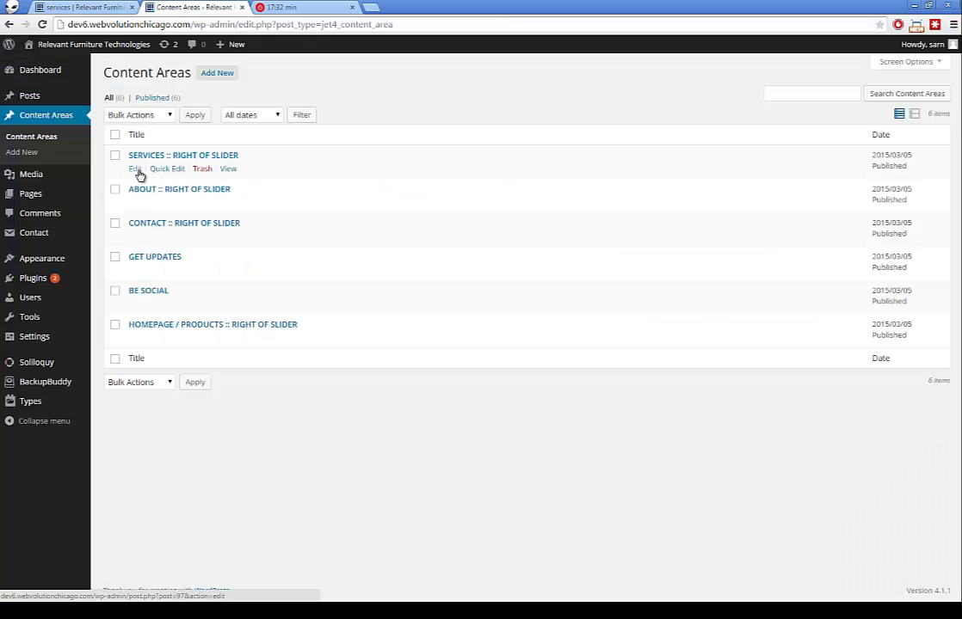
pyautogui.click(135, 169)
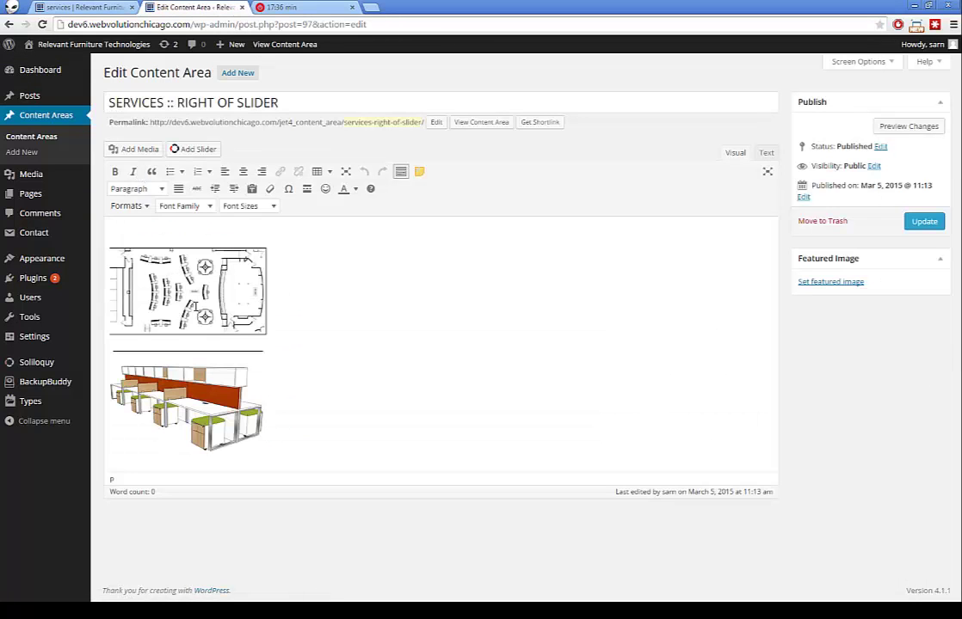
# - Compare the content area's image with the pictures beside the slider on the live services page
pyautogui.click(82, 7)
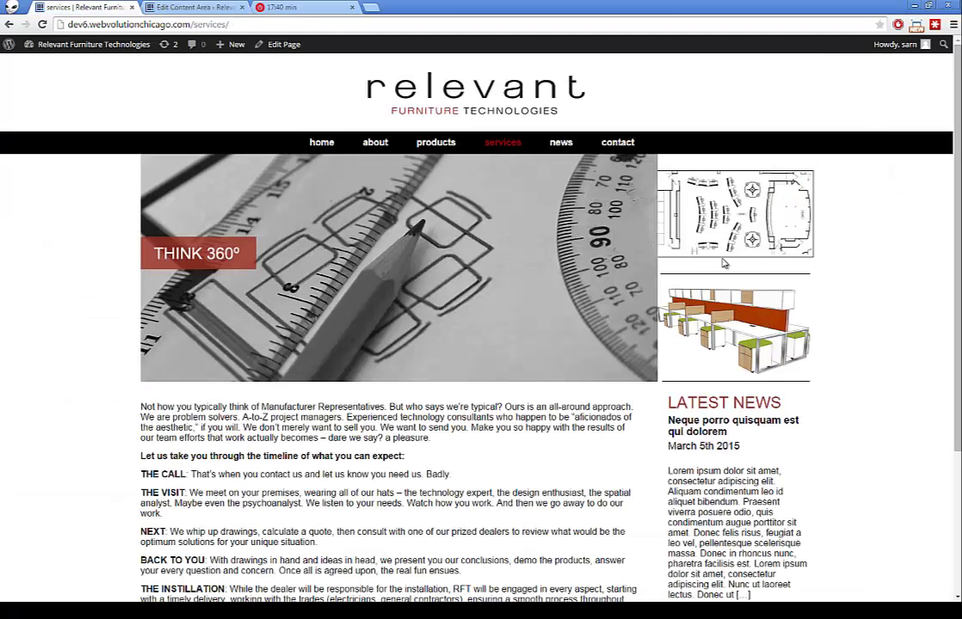
pyautogui.click(198, 9)
pyautogui.click(72, 11)
pyautogui.click(206, 9)
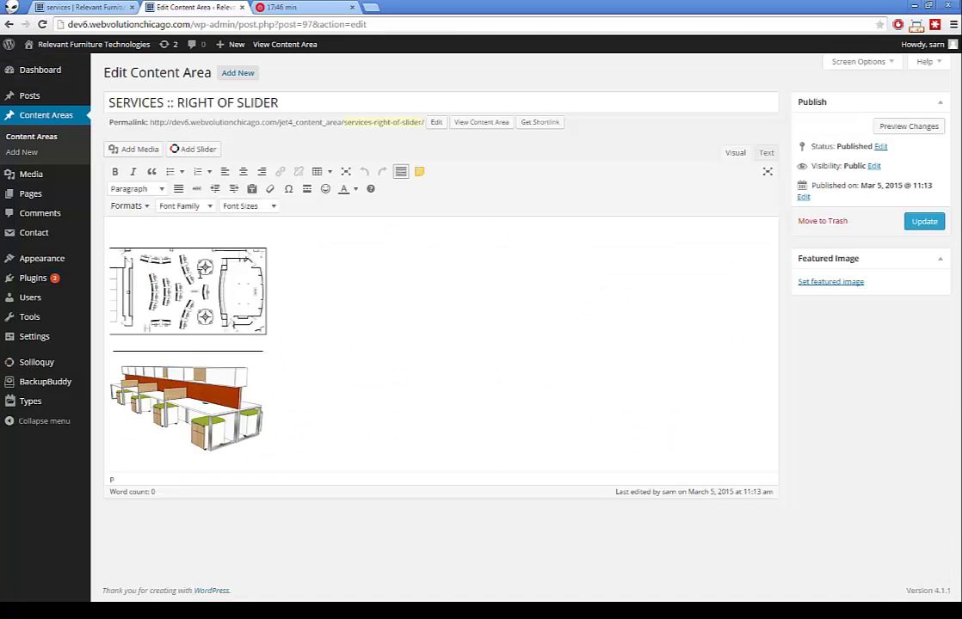
# - Examine the image details and the options for editing the original image in the content area, and close them
pyautogui.click(176, 244)
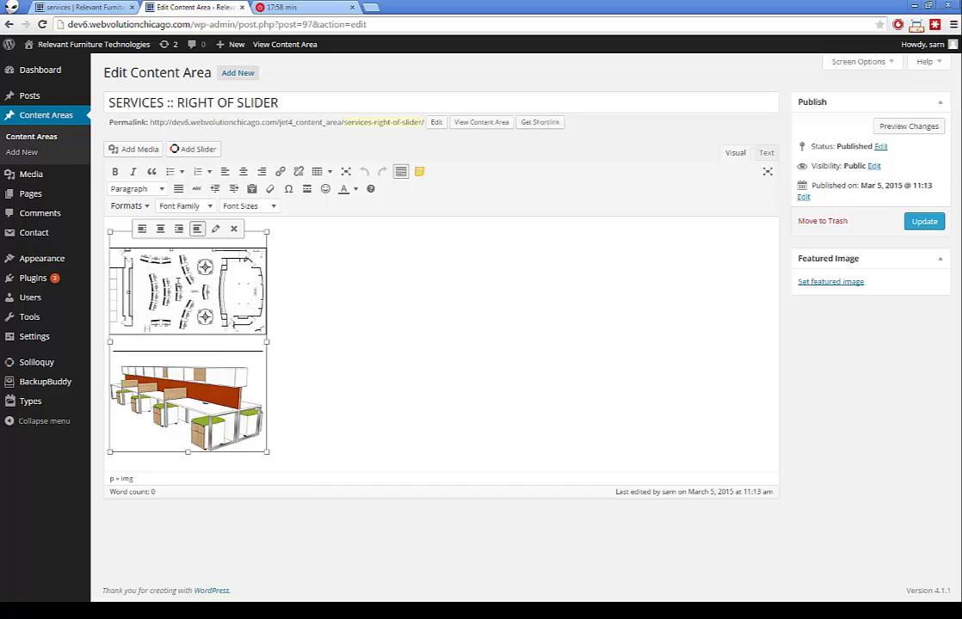
pyautogui.click(216, 231)
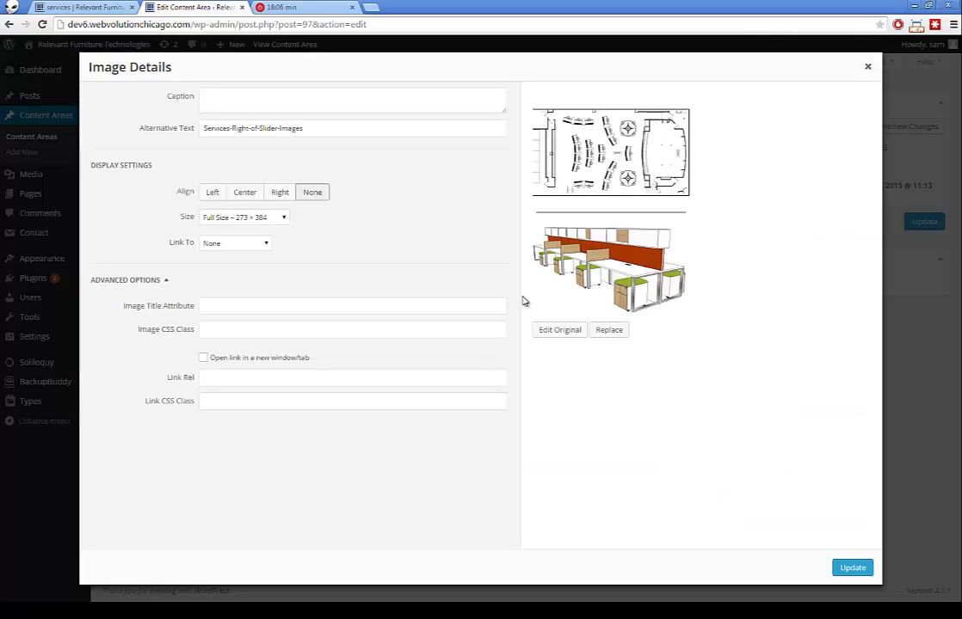
pyautogui.click(560, 332)
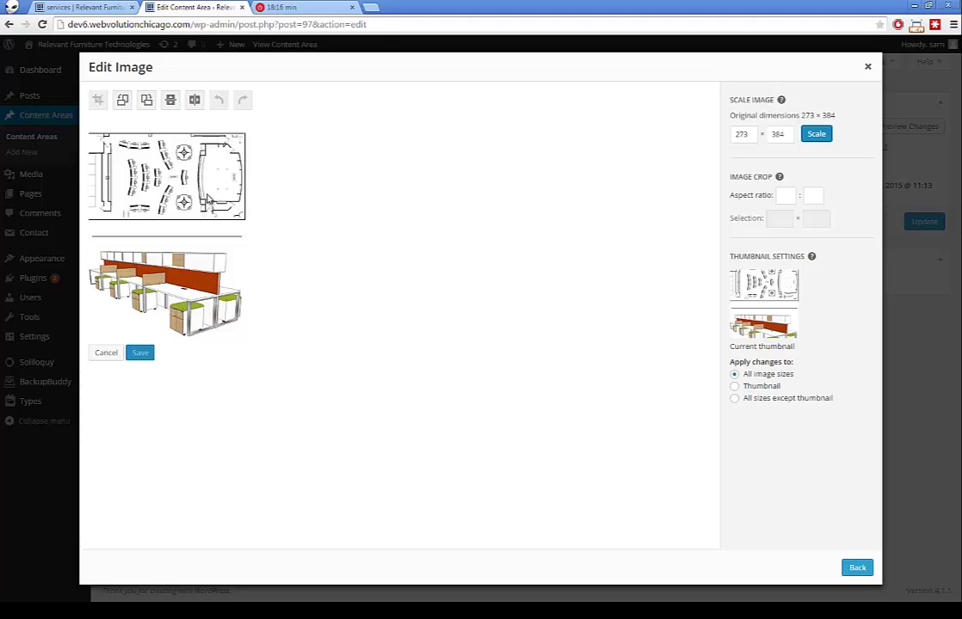
pyautogui.click(869, 69)
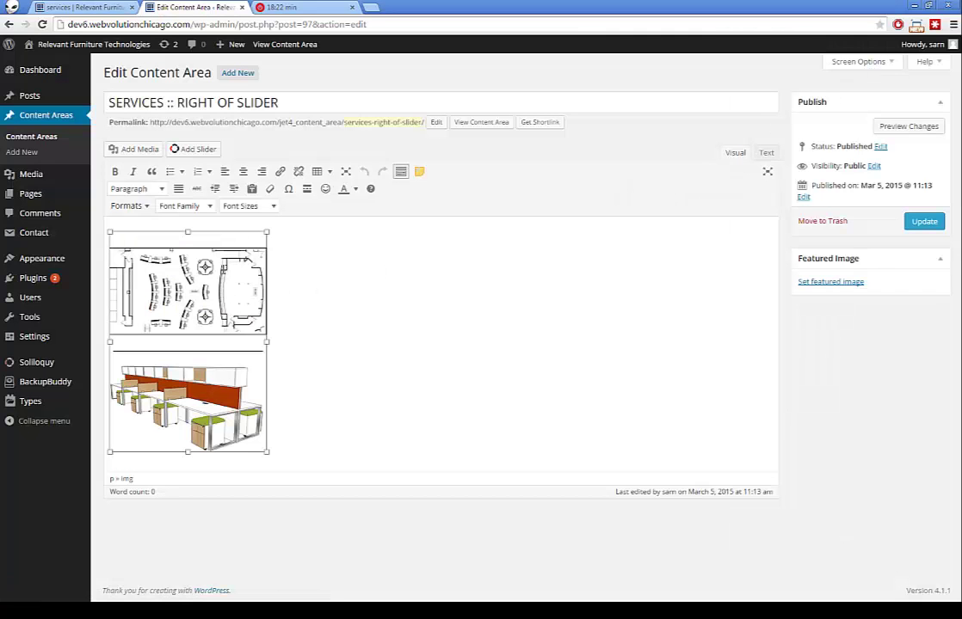
# - View the media library choices for replacing the content area's image and close them without replacing it
pyautogui.click(212, 258)
pyautogui.click(216, 234)
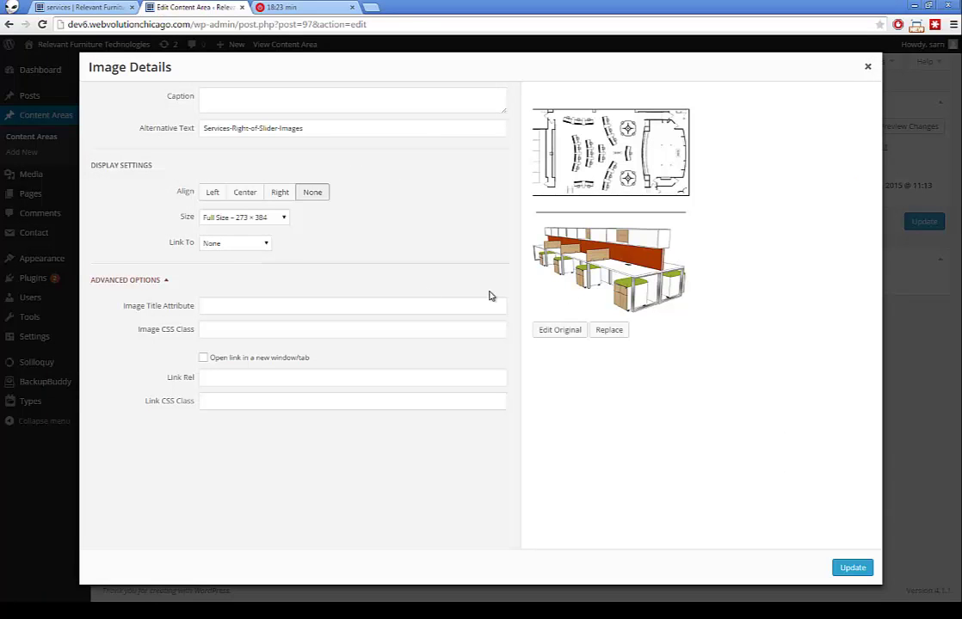
pyautogui.click(608, 331)
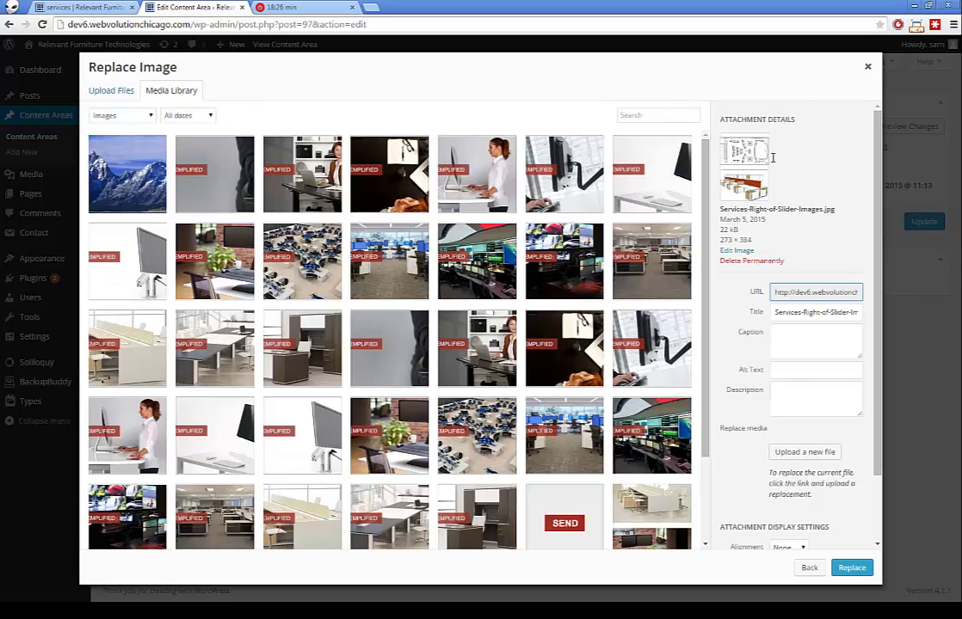
pyautogui.click(867, 67)
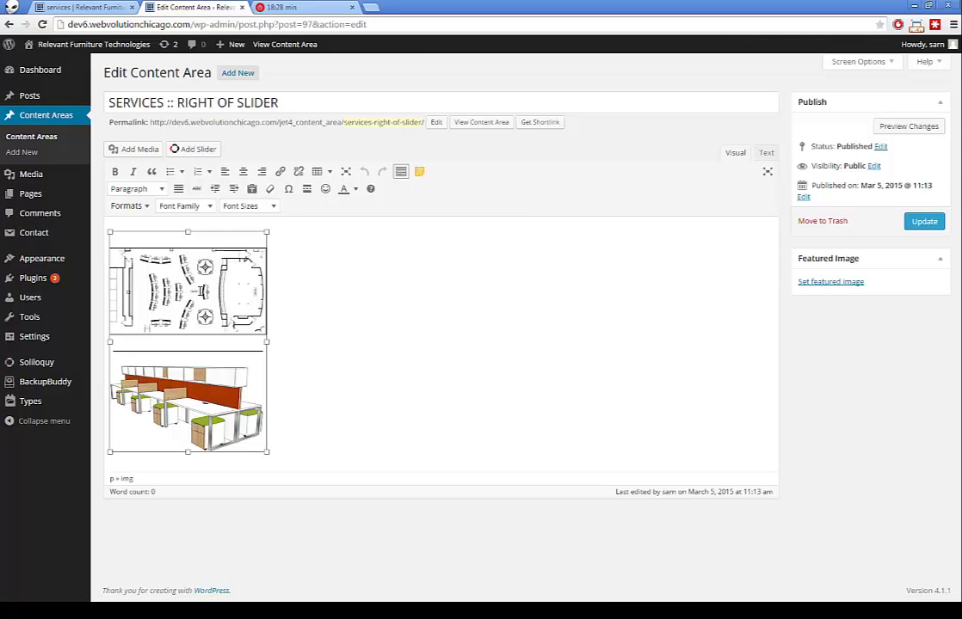
# - Review the content area image's details alongside the live services page and close the details
pyautogui.click(215, 228)
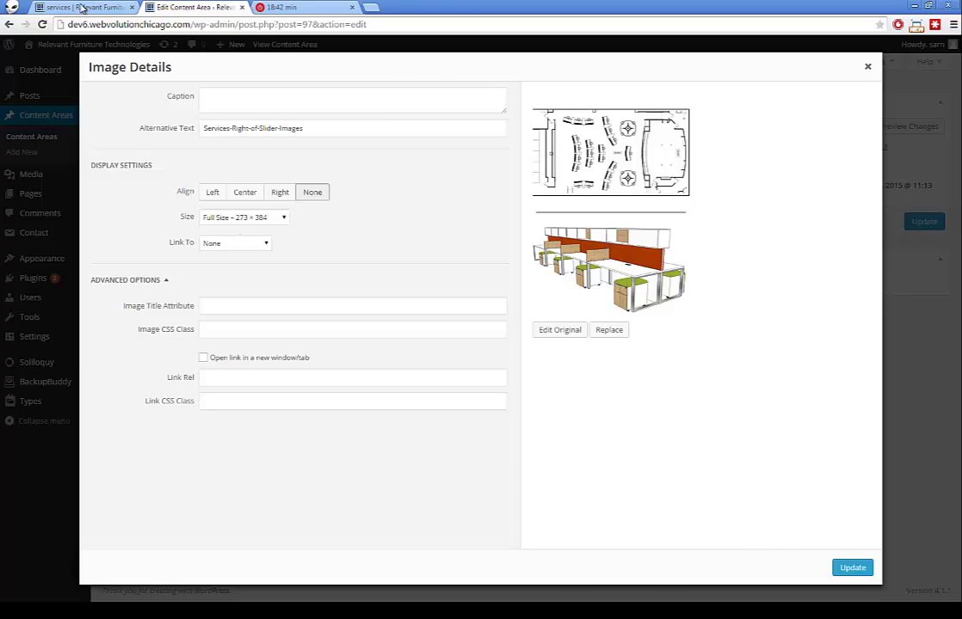
pyautogui.hotkey('ctrl', 'shift', 'Tab')
pyautogui.click(196, 7)
pyautogui.click(867, 68)
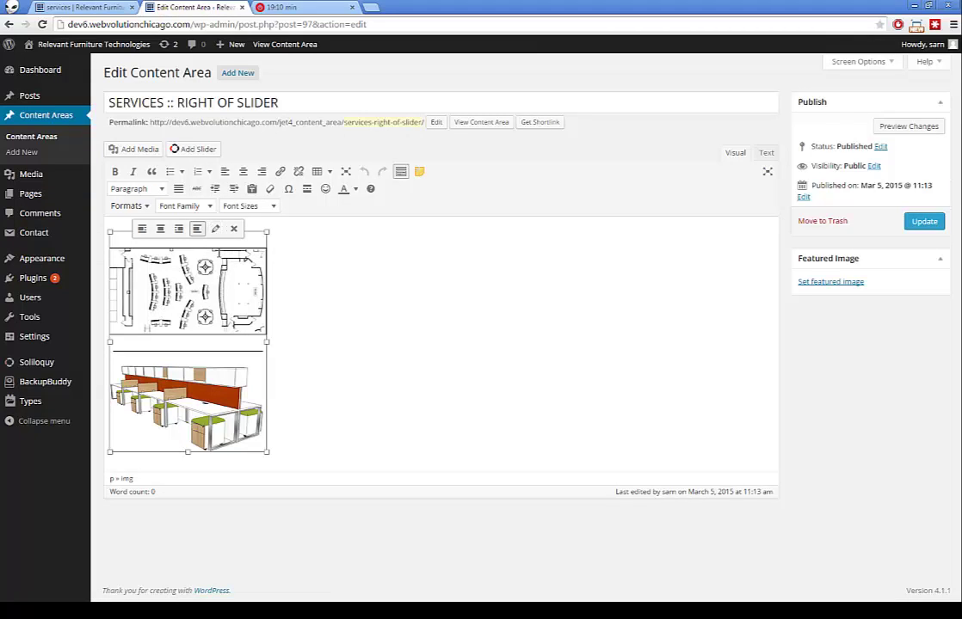
# - Choose to replace the content area's image, highlight its .jpg extension and open the upload form for replacing Services-Right-of-Slider-Images.jpg
pyautogui.click(215, 231)
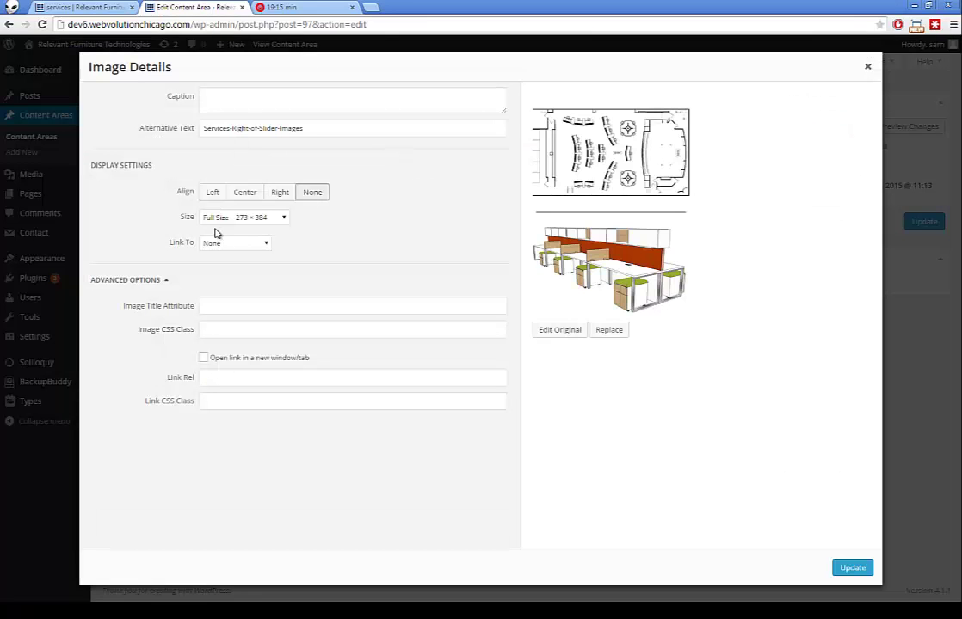
pyautogui.click(609, 330)
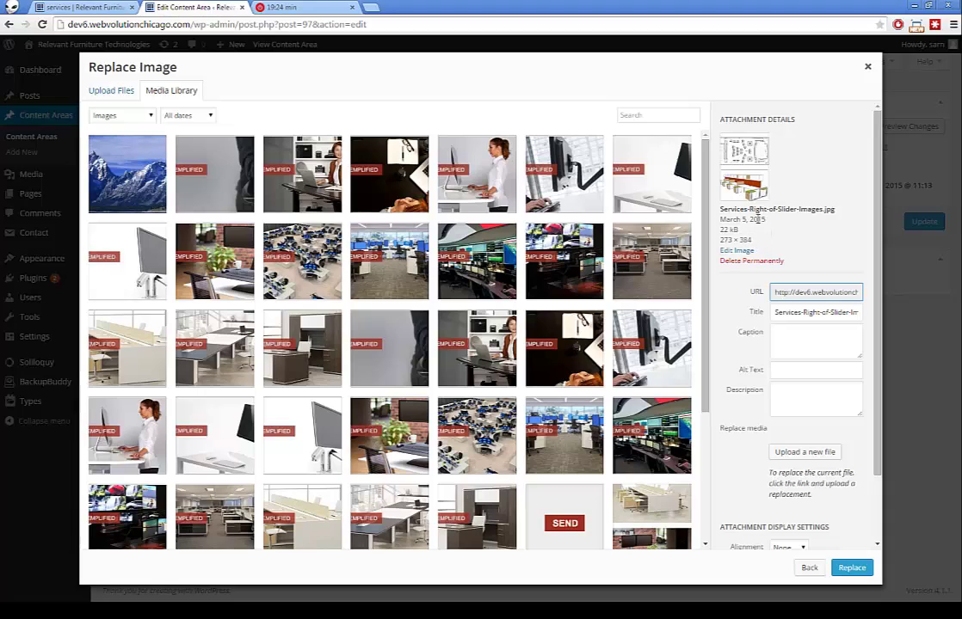
pyautogui.tripleClick(827, 210)
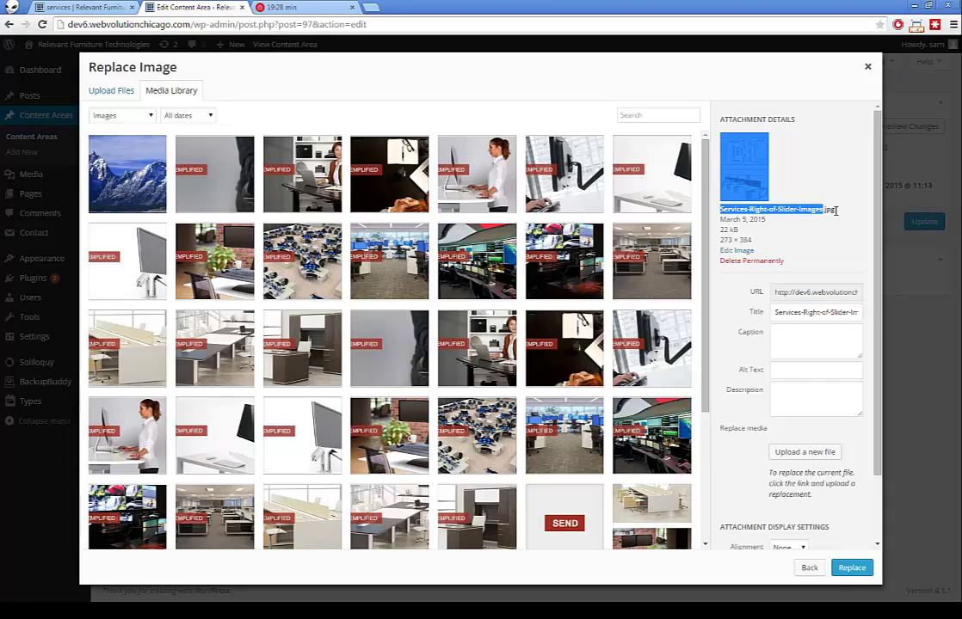
pyautogui.doubleClick(830, 210)
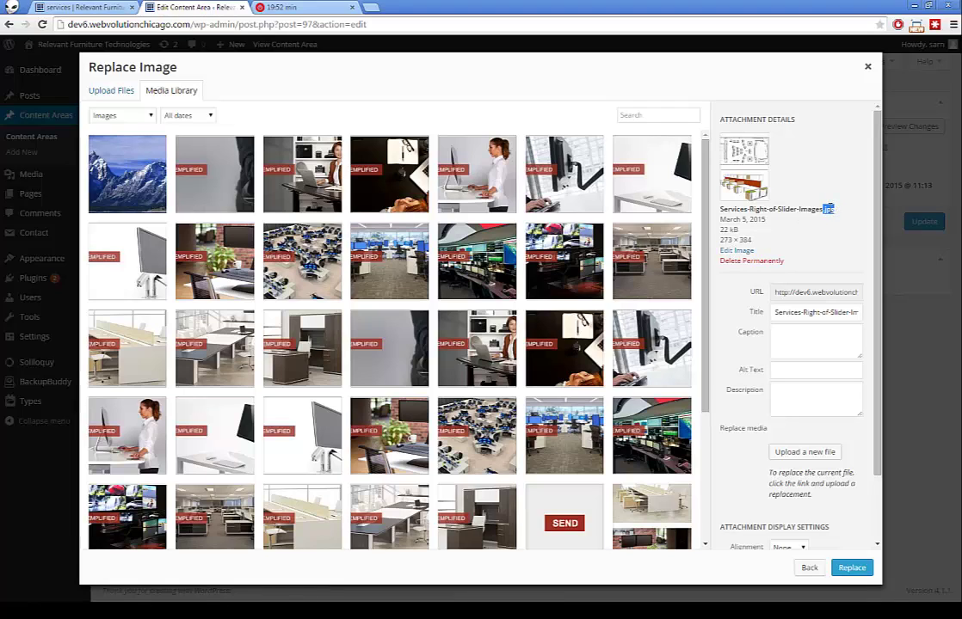
pyautogui.scroll(-1, 768, 281)
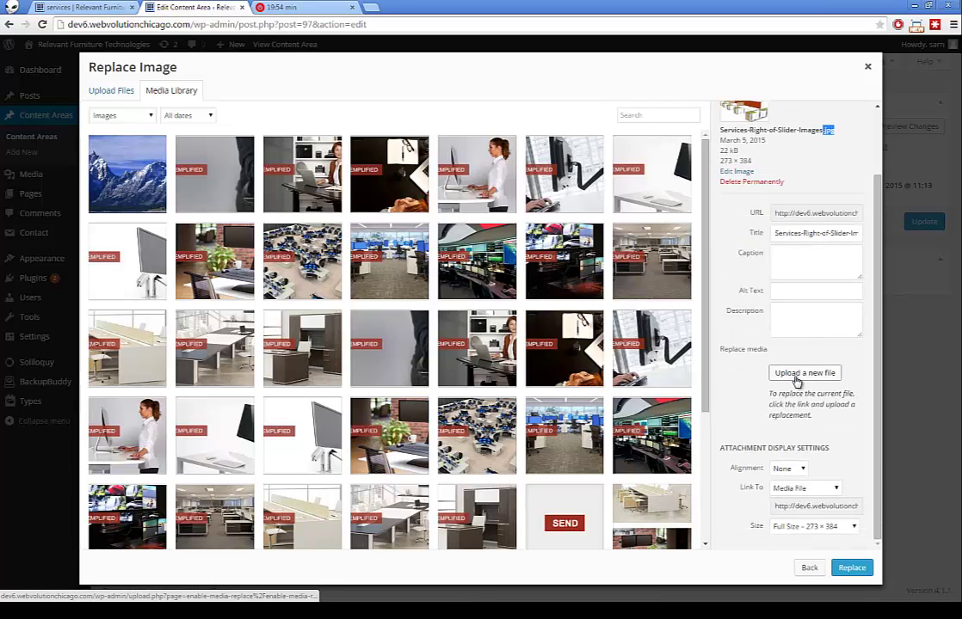
pyautogui.click(797, 373)
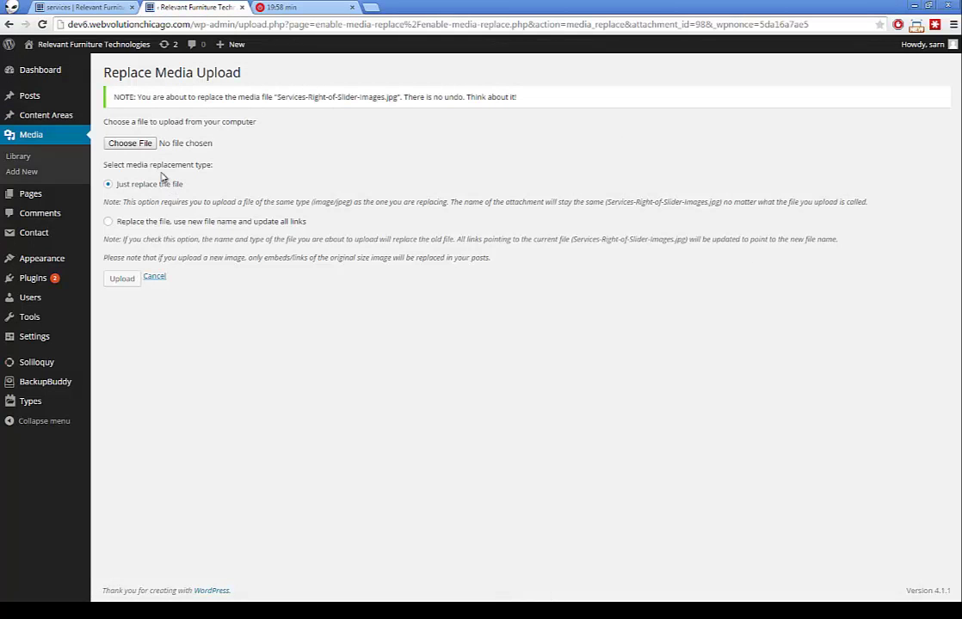
# - Browse the Desktop for a replacement image, select Capture.JPG and leave the file chooser without attaching a file
pyautogui.click(121, 146)
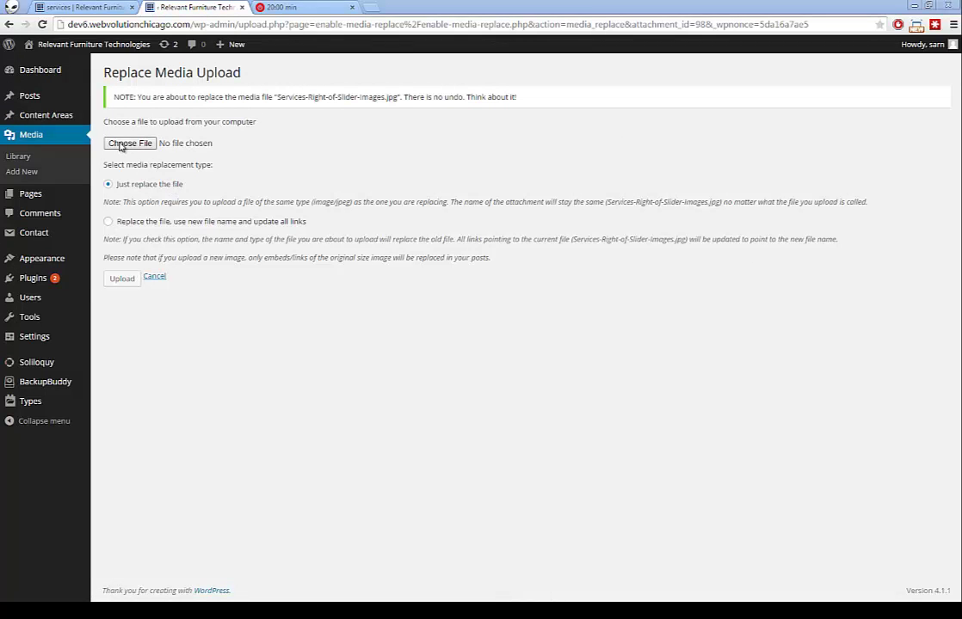
pyautogui.scroll(1, 86, 78)
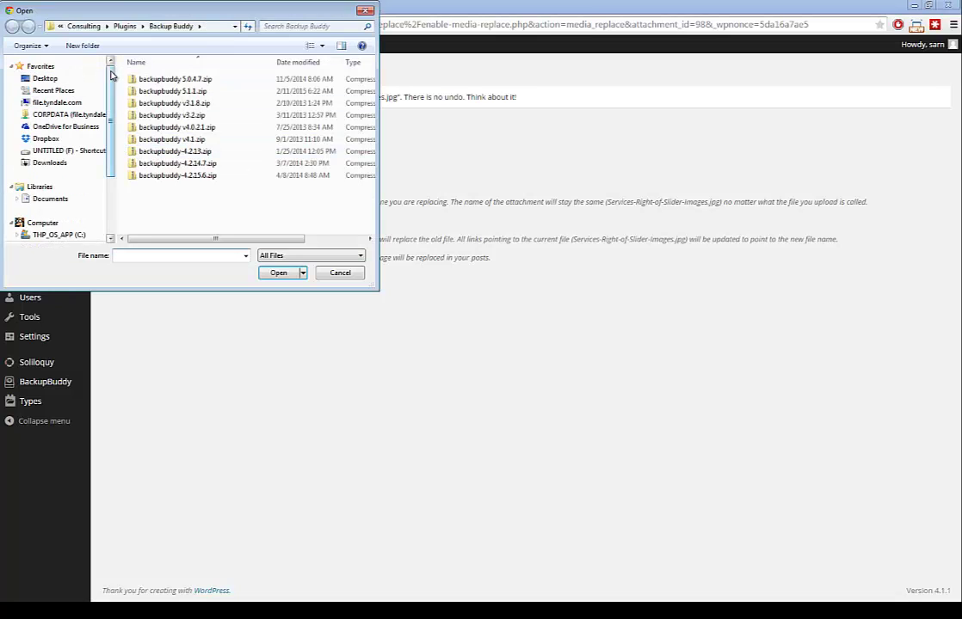
pyautogui.scroll(-1, 52, 76)
pyautogui.click(53, 73)
pyautogui.scroll(1, 69, 86)
pyautogui.click(46, 79)
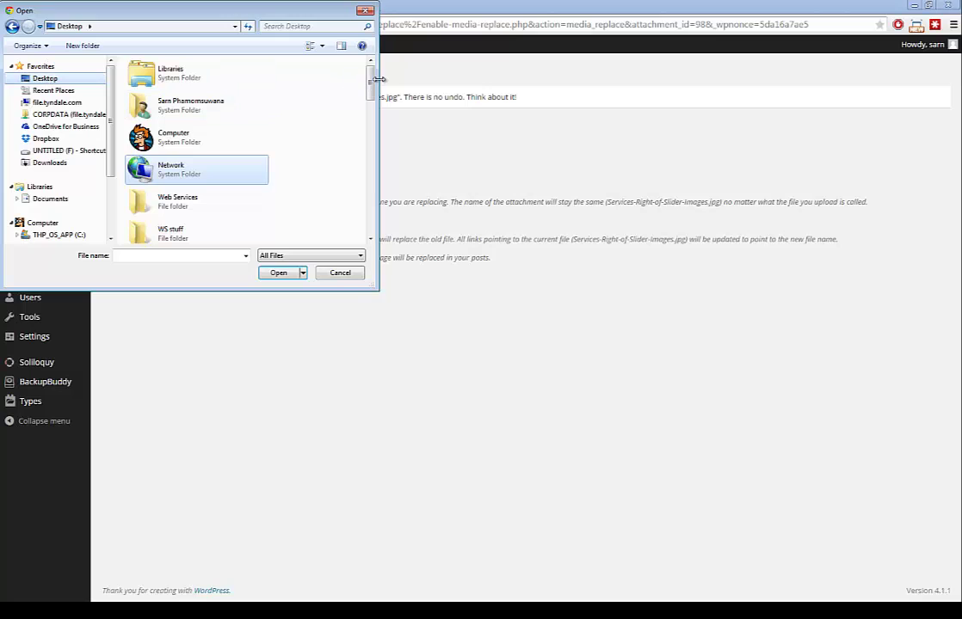
pyautogui.scroll(-4, 215, 155)
pyautogui.click(173, 153)
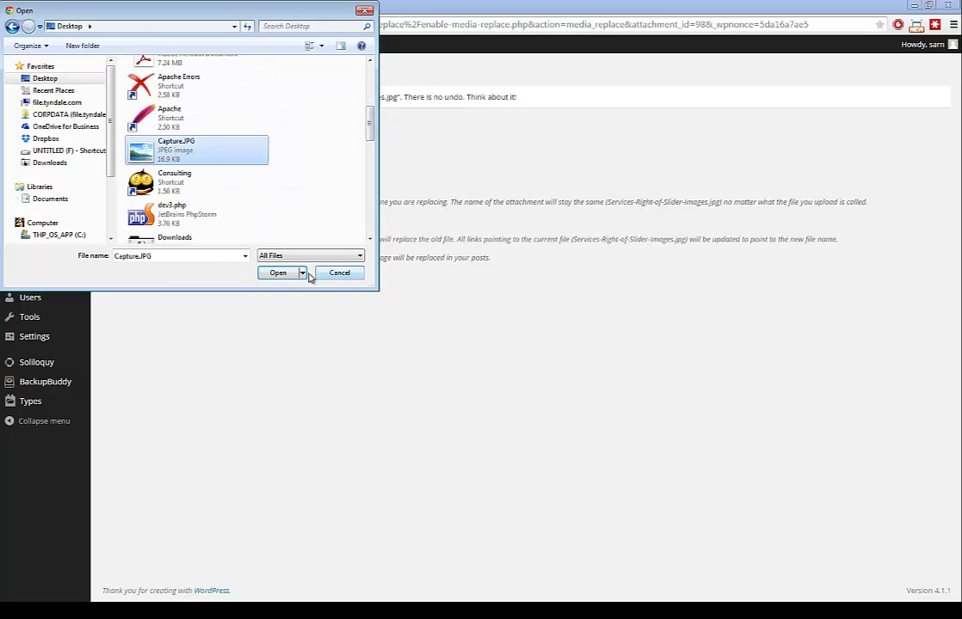
pyautogui.click(278, 273)
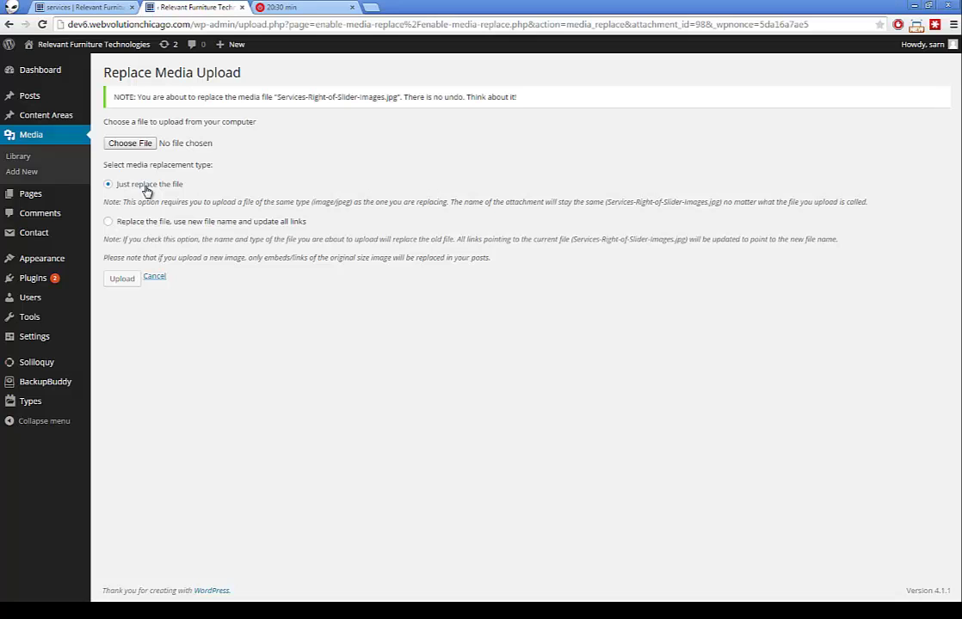
# - Check the images beside the slider on the live services page, and open the list of content areas in the admin
pyautogui.click(77, 7)
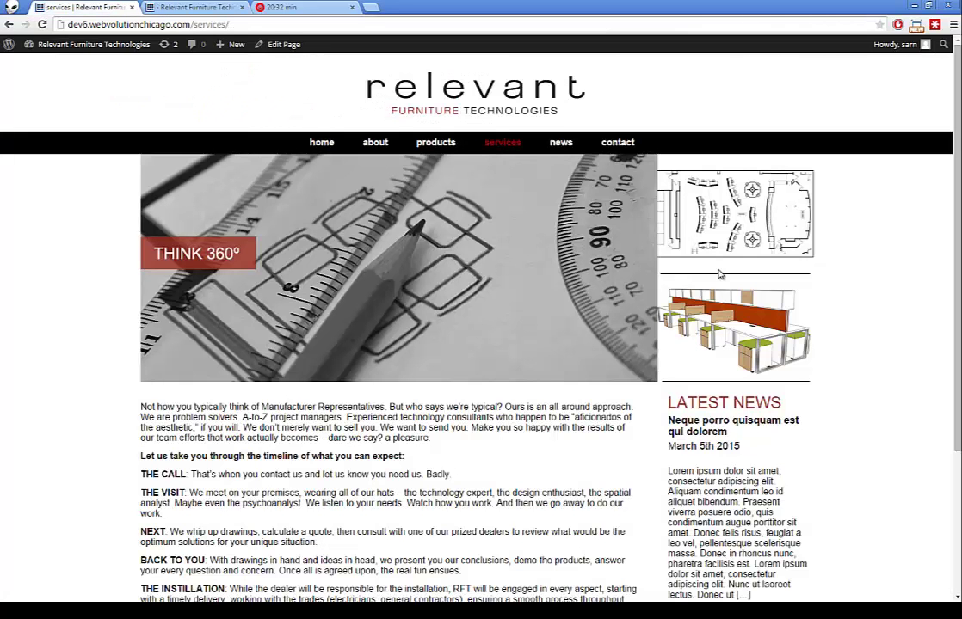
pyautogui.click(193, 6)
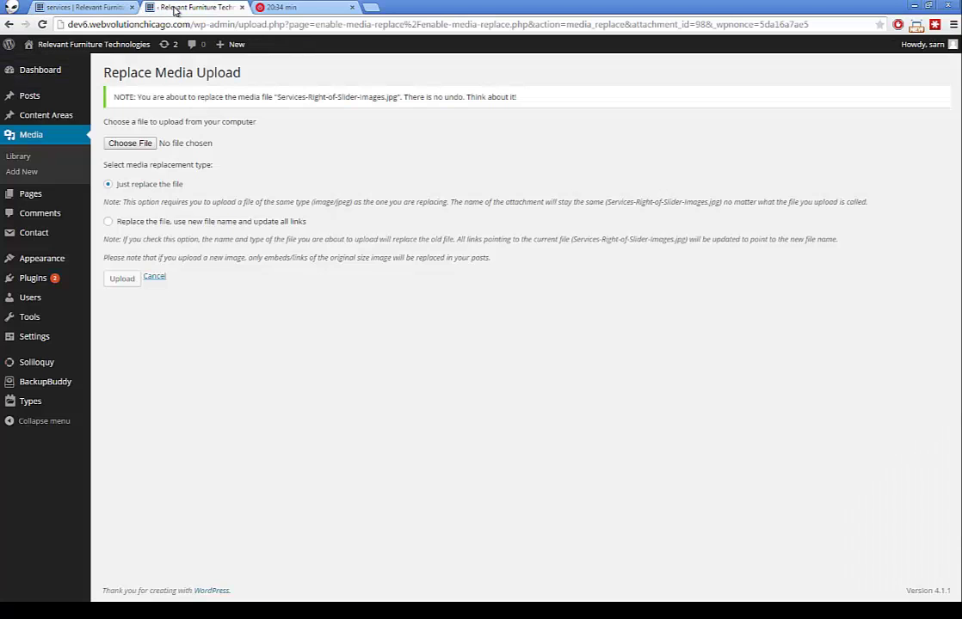
pyautogui.click(27, 121)
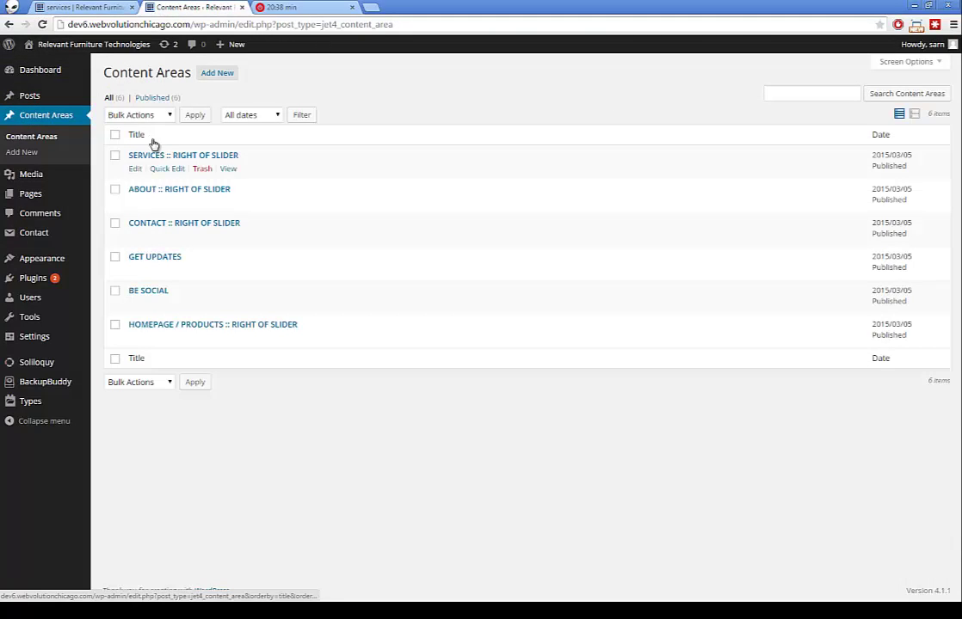
pyautogui.moveTo(189, 204)
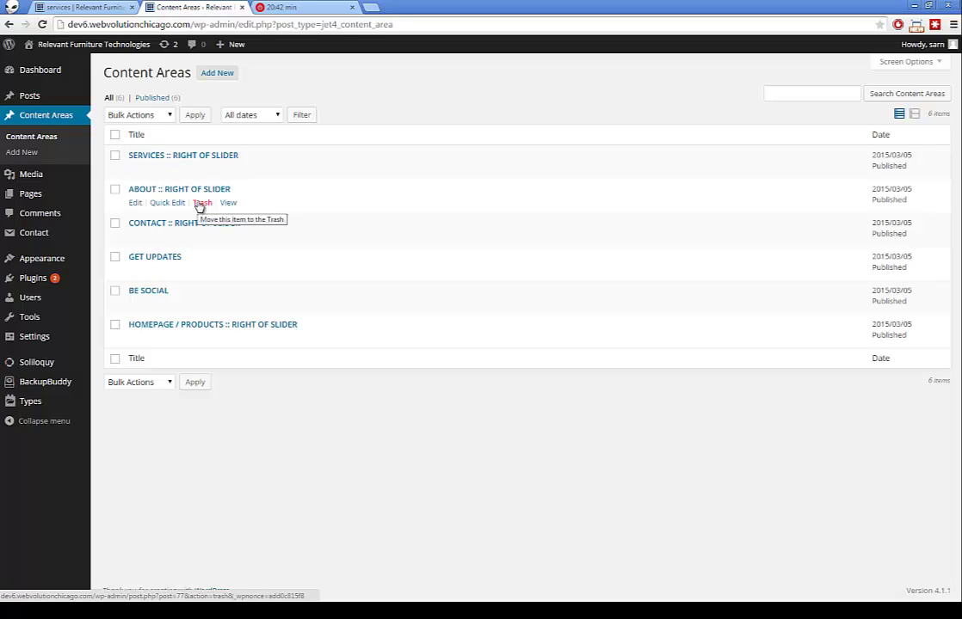
# - View the images beside the sliders on the live about and contact pages
pyautogui.click(84, 9)
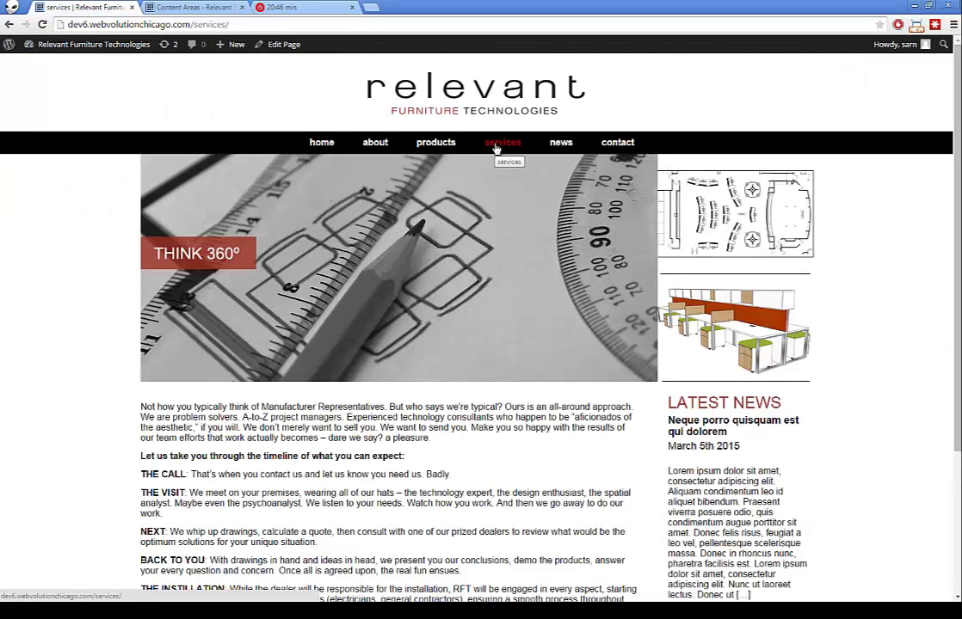
pyautogui.click(375, 145)
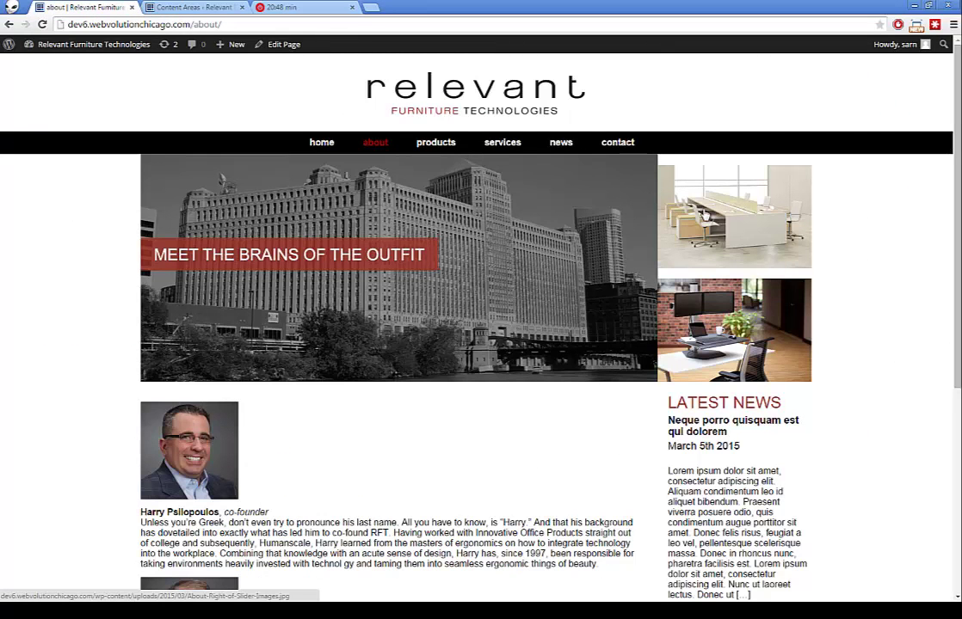
pyautogui.click(627, 145)
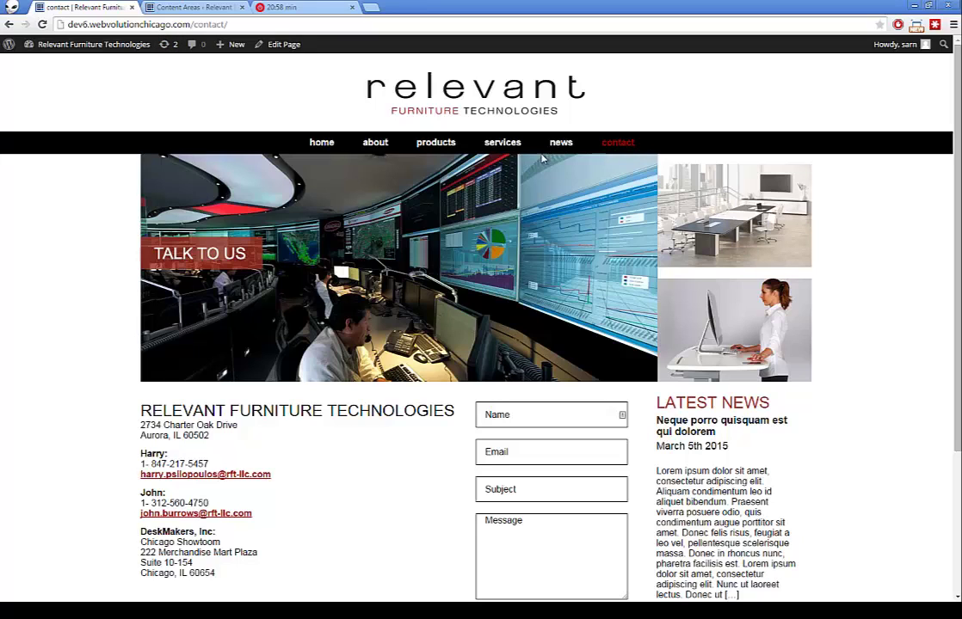
# - Open the GET UPDATES content area and examine its email address form on the live home page
pyautogui.click(205, 7)
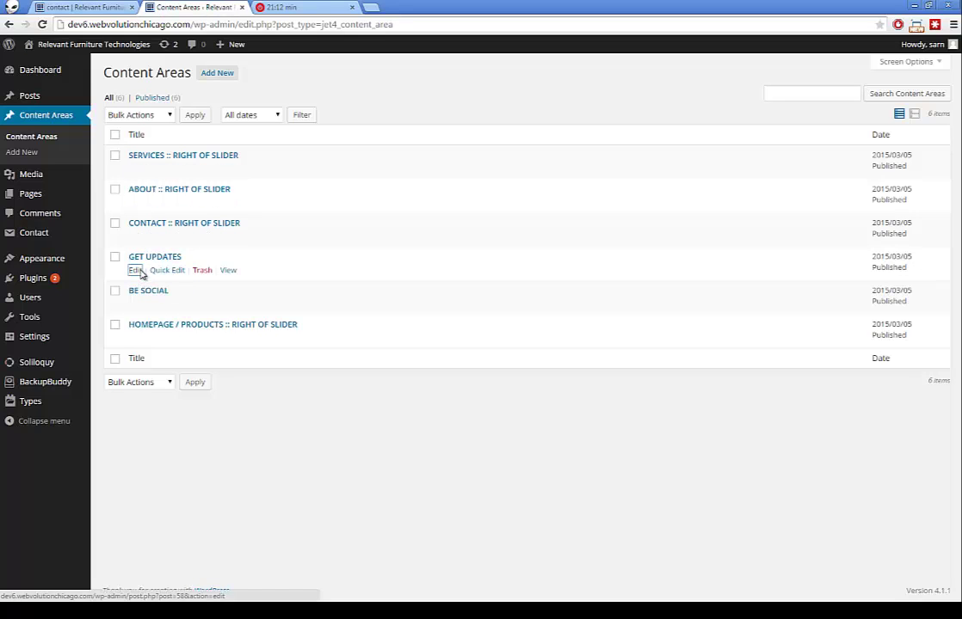
pyautogui.click(138, 270)
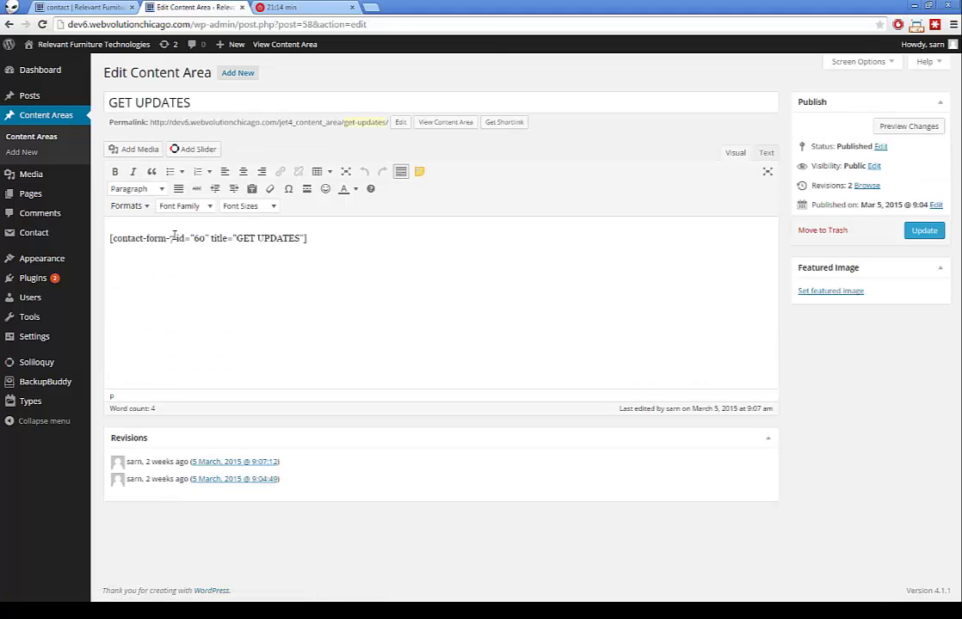
pyautogui.click(84, 7)
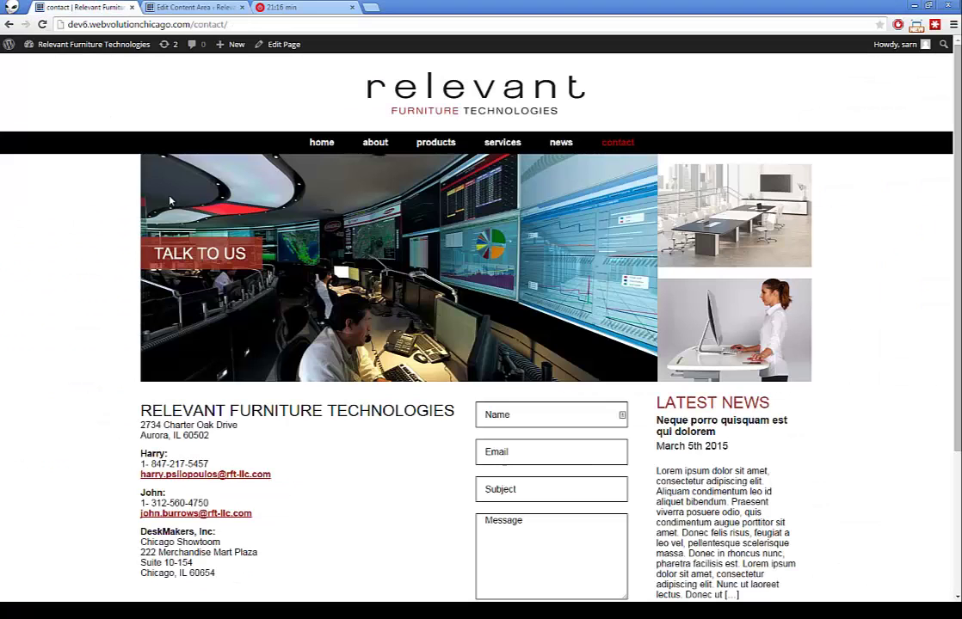
pyautogui.click(325, 143)
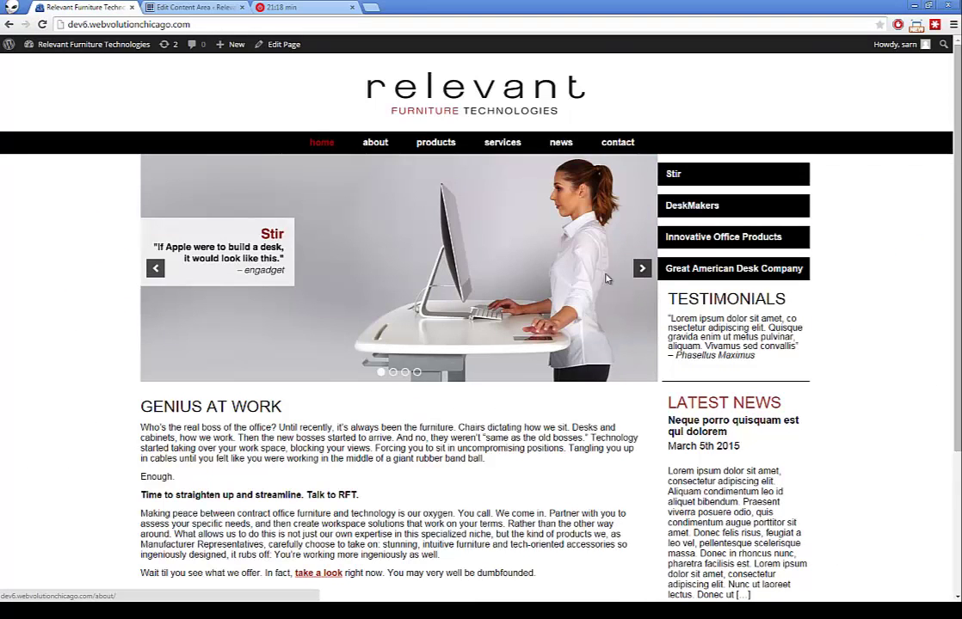
pyautogui.scroll(-3, 713, 286)
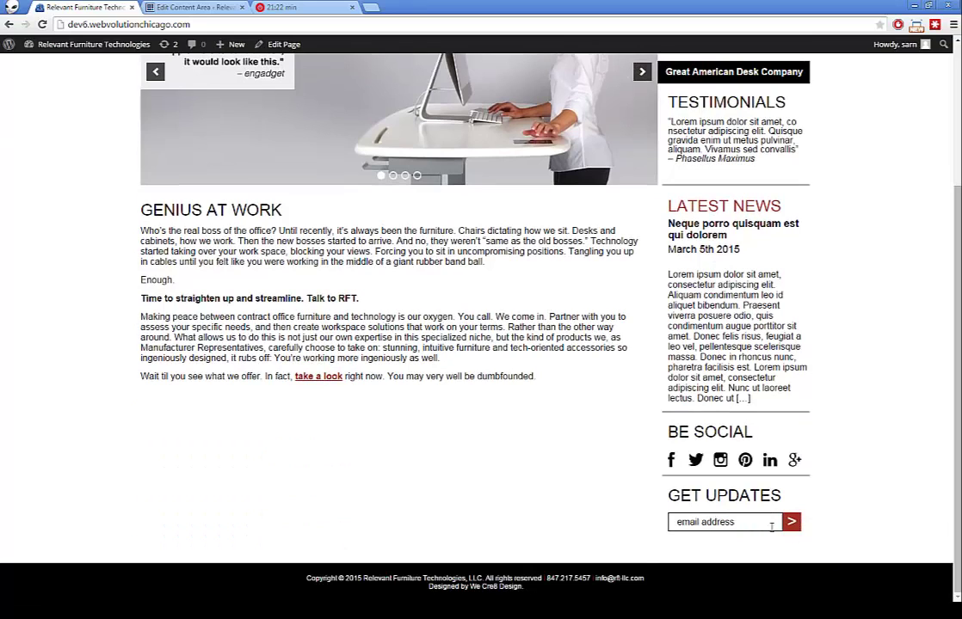
pyautogui.click(700, 520)
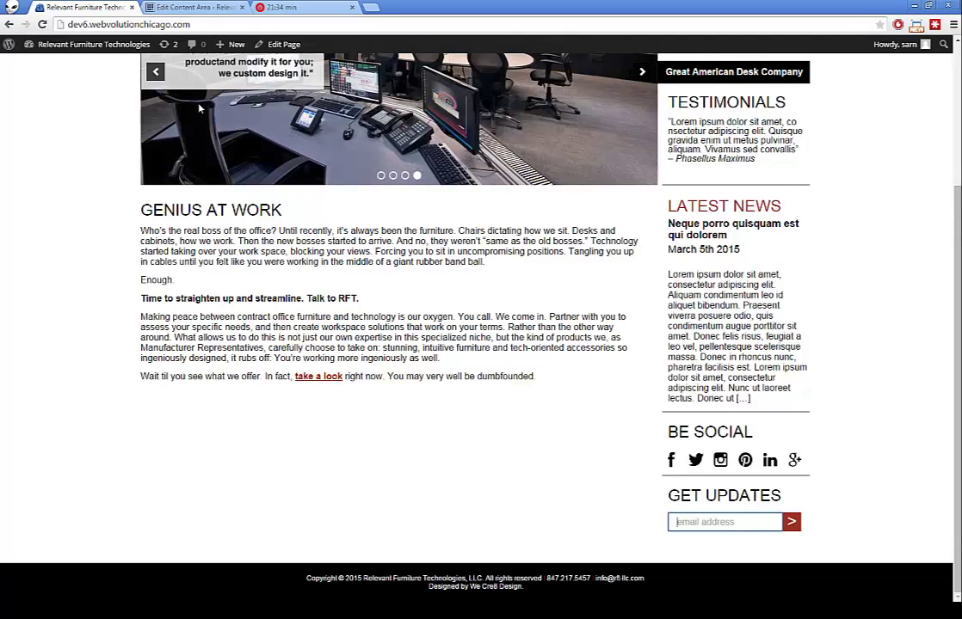
# - Open the BE SOCIAL content area and compare its shortcode with the social icons on the live home page
pyautogui.click(176, 6)
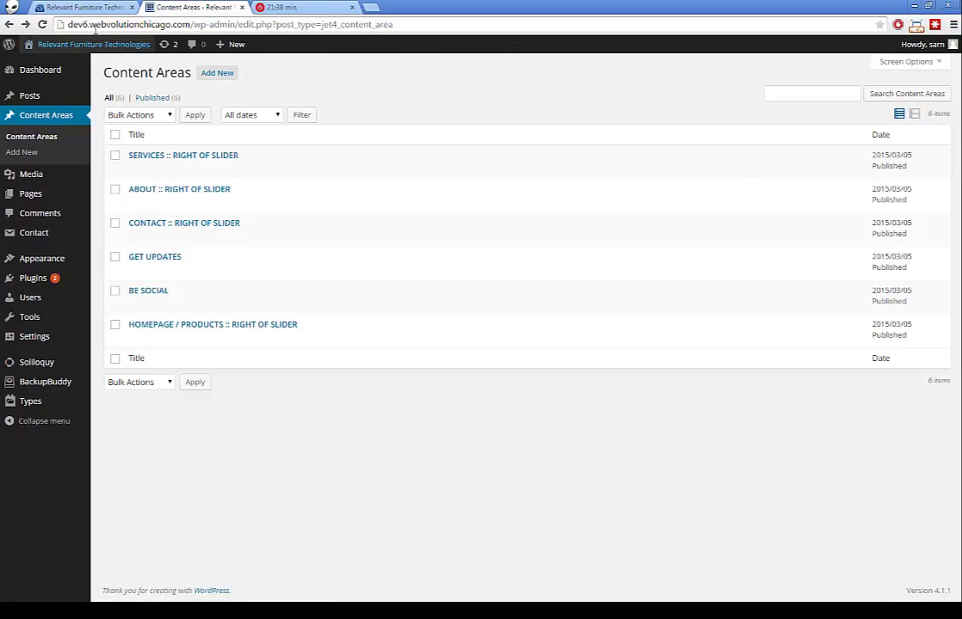
pyautogui.click(81, 7)
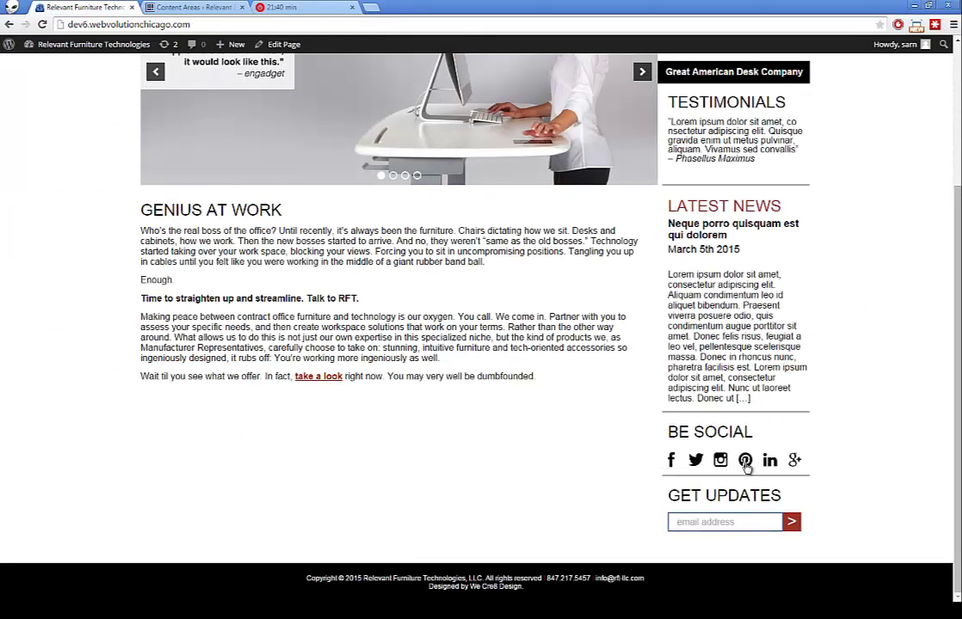
pyautogui.click(181, 10)
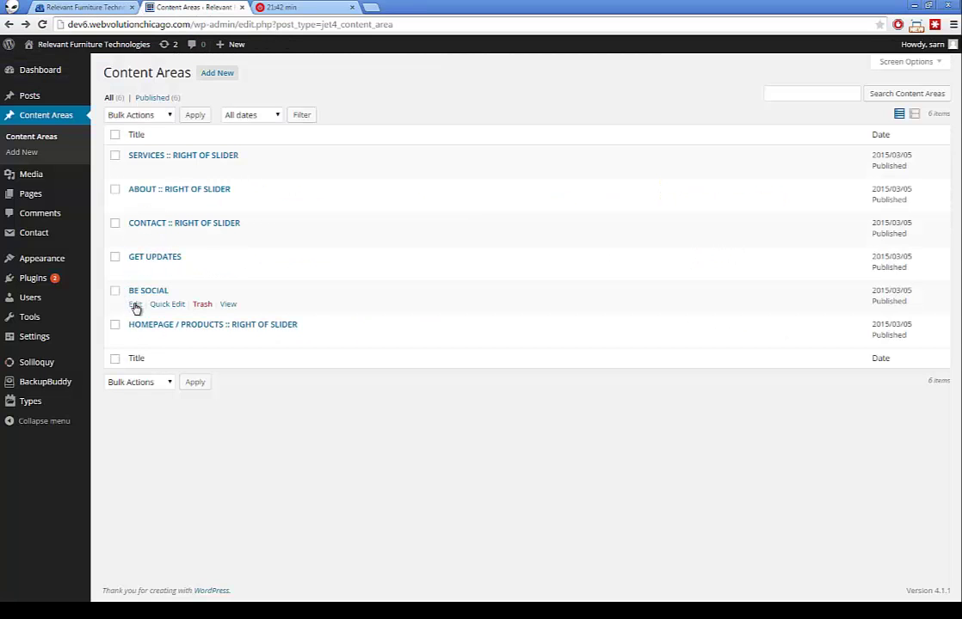
pyautogui.click(135, 305)
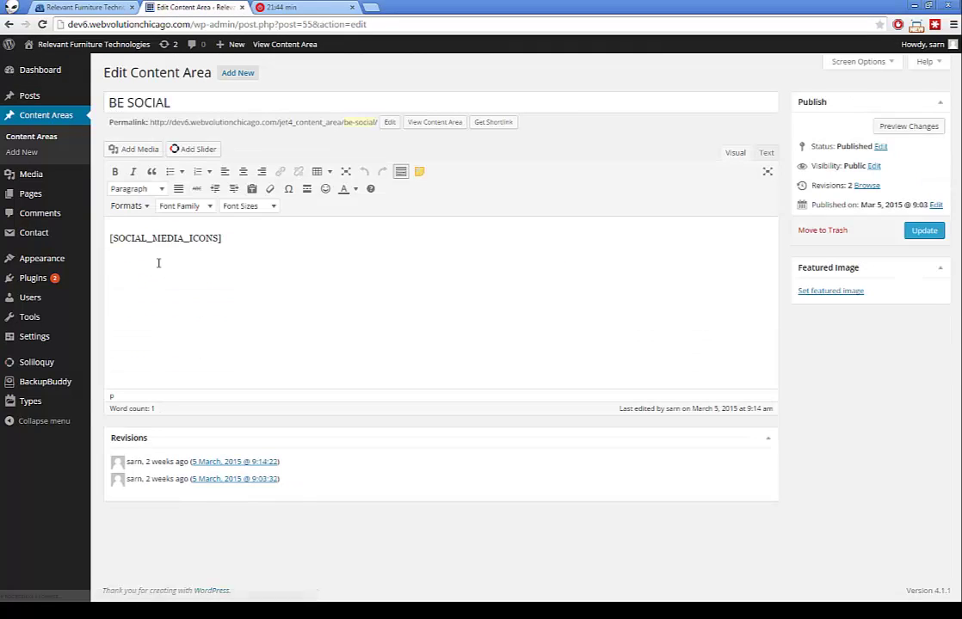
pyautogui.click(86, 10)
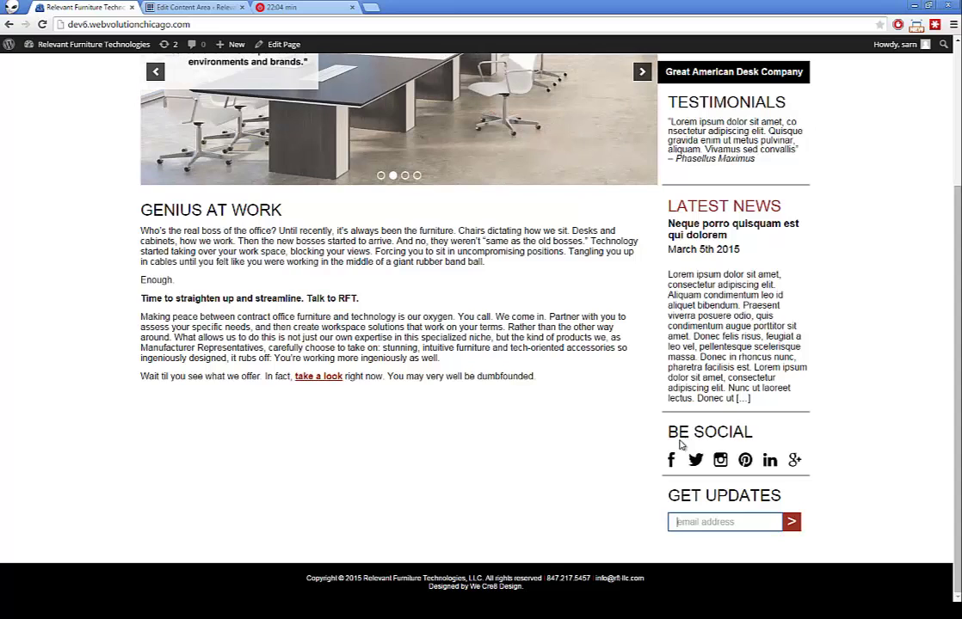
# - View the news and contact pages on the live site
pyautogui.scroll(2, 578, 189)
pyautogui.click(561, 119)
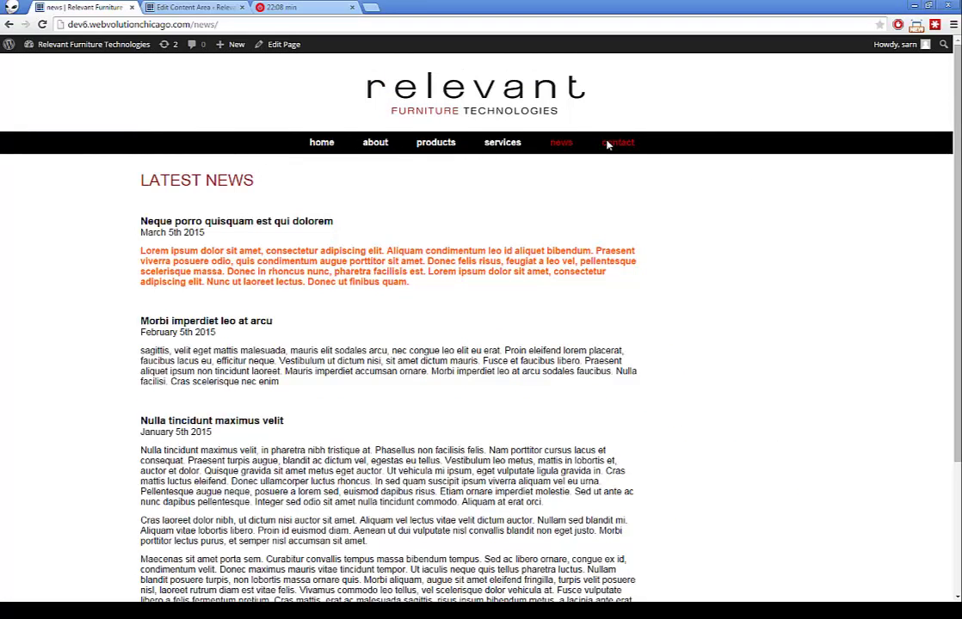
pyautogui.click(617, 142)
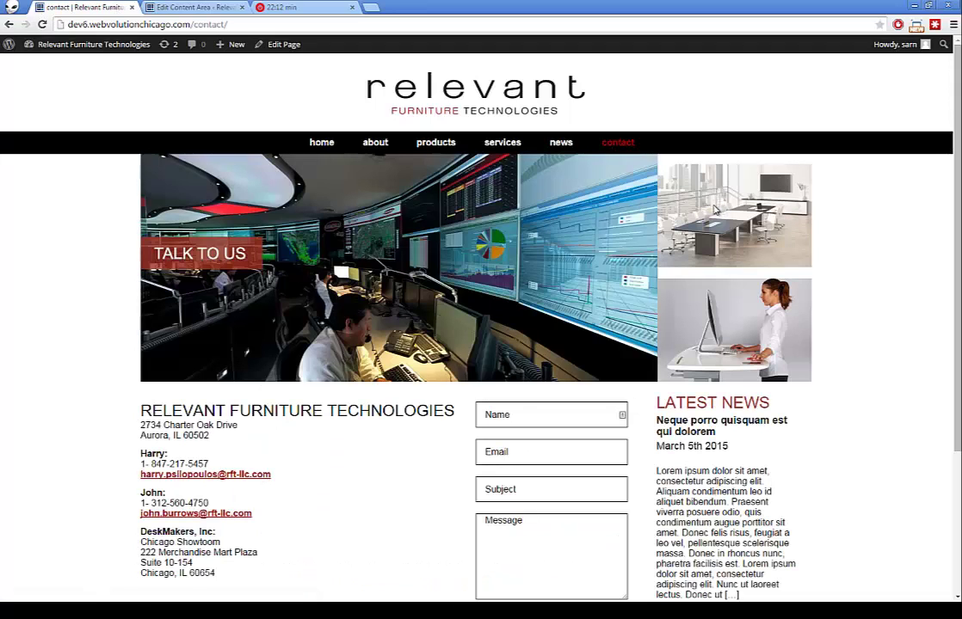
# - Return to the admin's content areas list and open the list of all pages
pyautogui.click(182, 7)
pyautogui.click(33, 136)
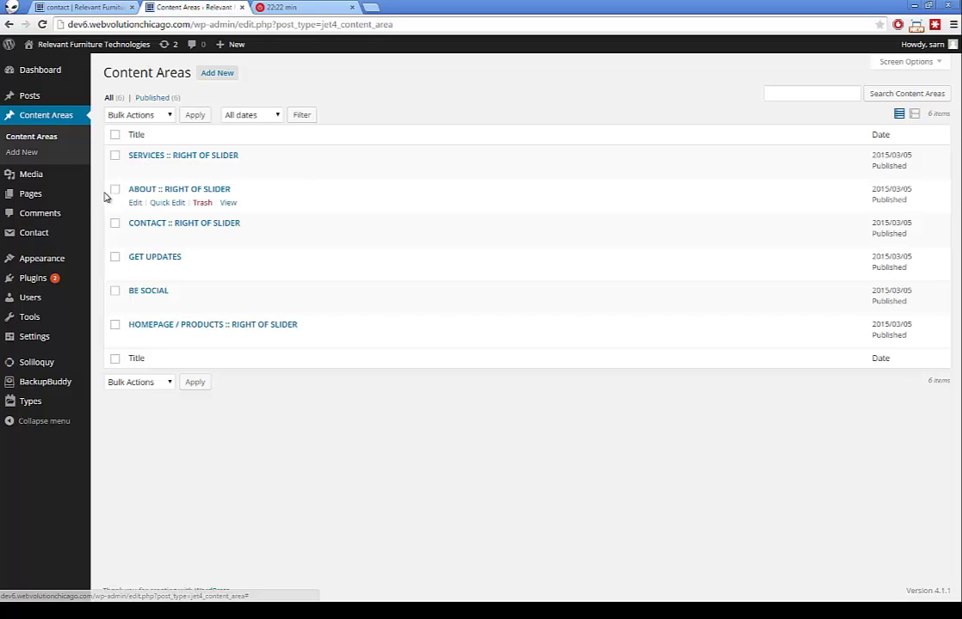
pyautogui.moveTo(37, 195)
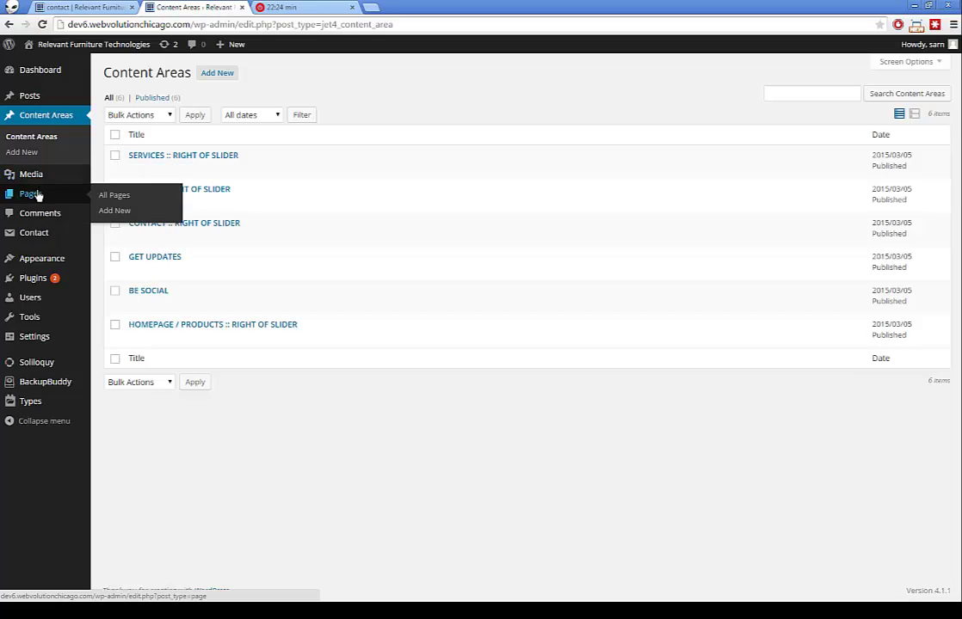
pyautogui.click(37, 196)
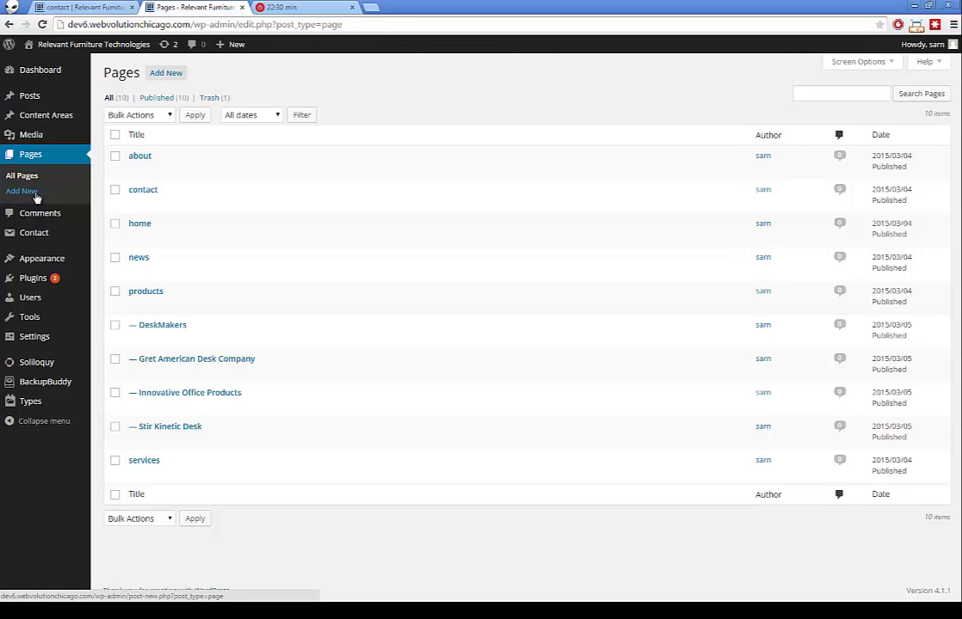
# - View the live about page and highlight its main content, from the first co-founder photo to the Talk to us link
pyautogui.hotkey('ctrl', 'pageup')
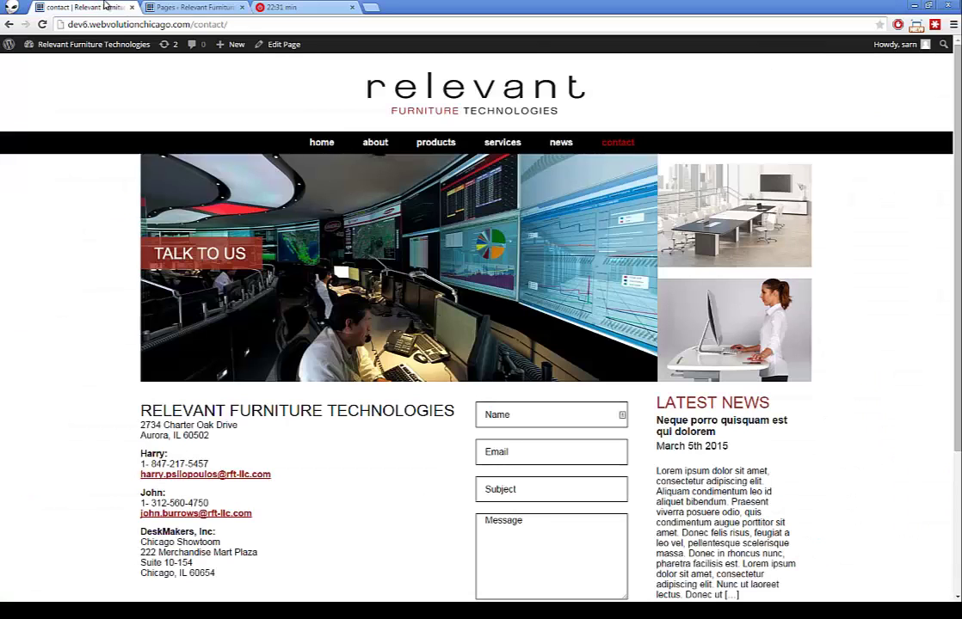
pyautogui.click(372, 144)
pyautogui.scroll(-3, 288, 267)
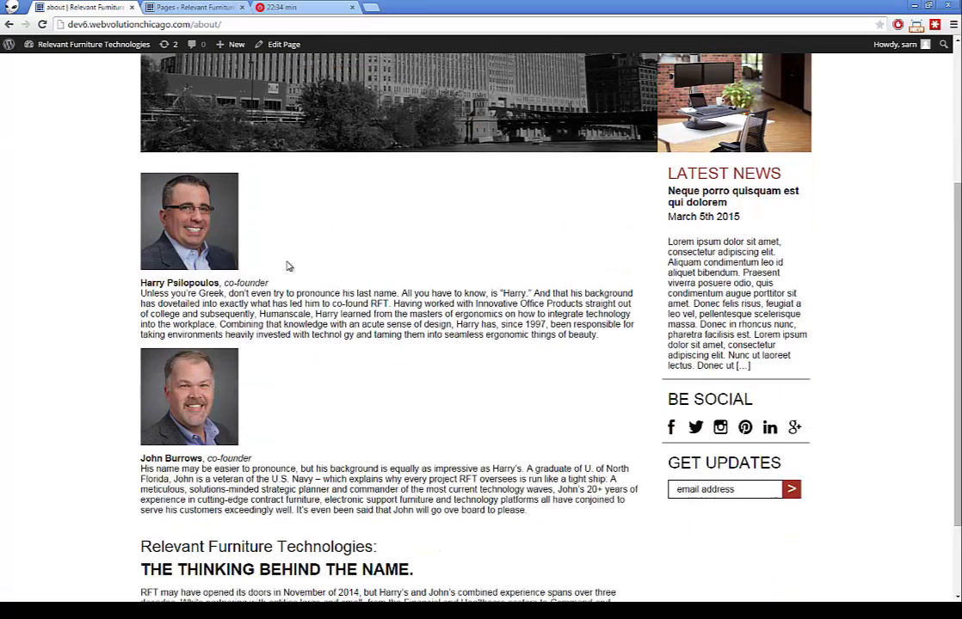
pyautogui.scroll(-2, 292, 370)
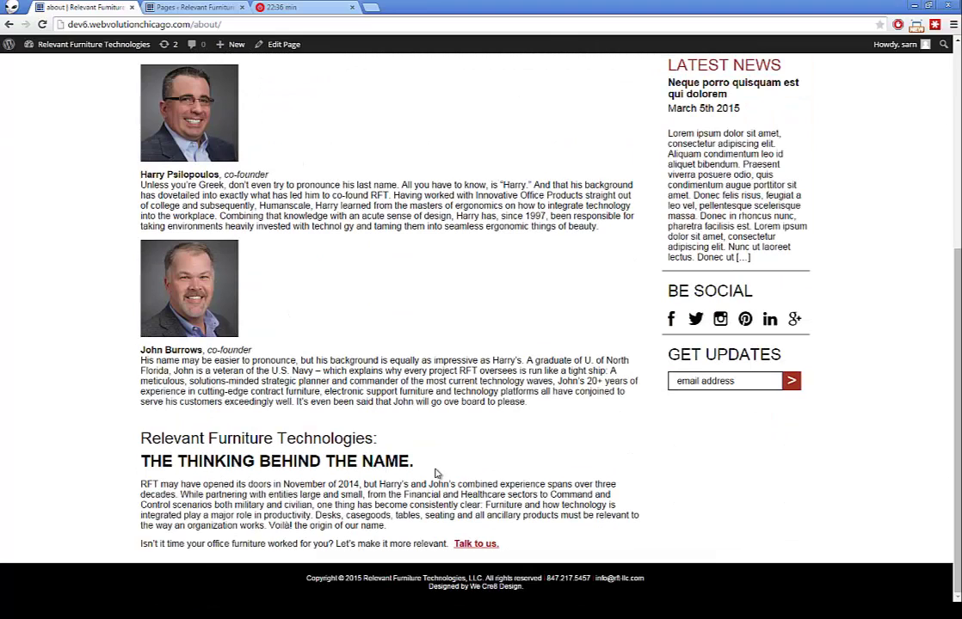
pyautogui.moveTo(116, 90); pyautogui.dragTo(529, 539)
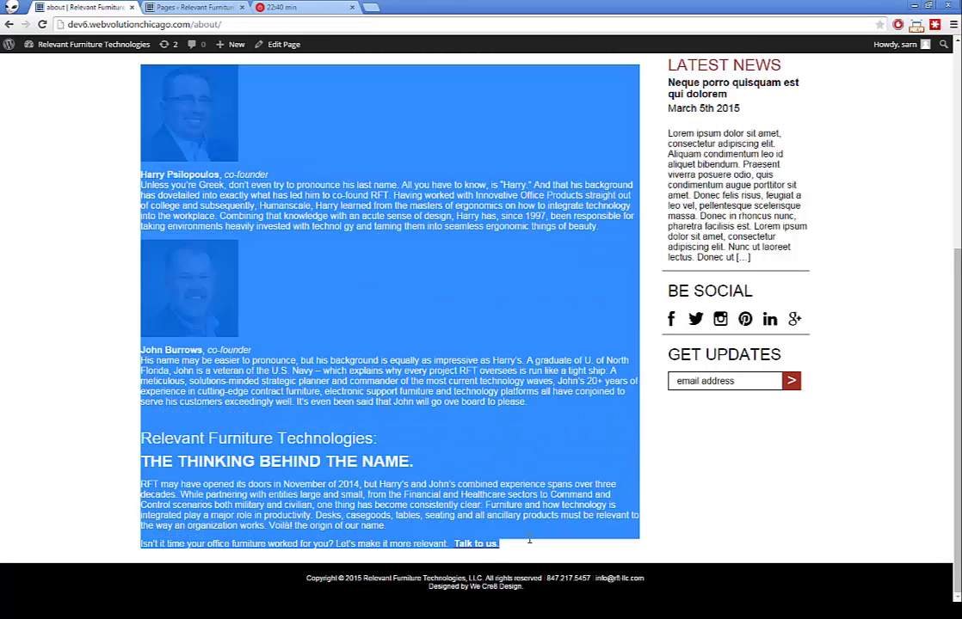
pyautogui.scroll(3, 441, 380)
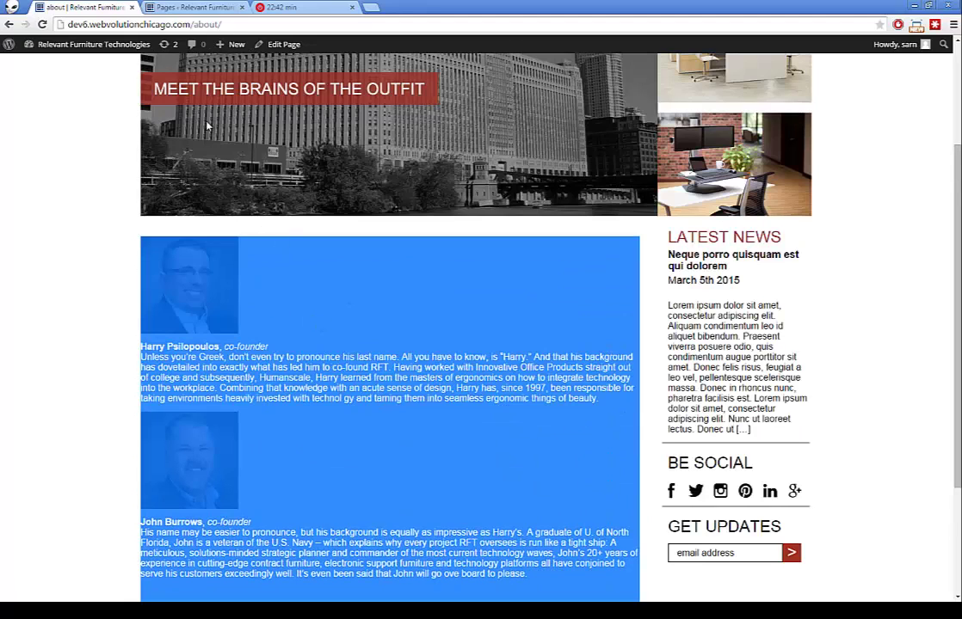
# - Open the about page for editing from the admin's page list
pyautogui.click(162, 7)
pyautogui.moveTo(134, 161)
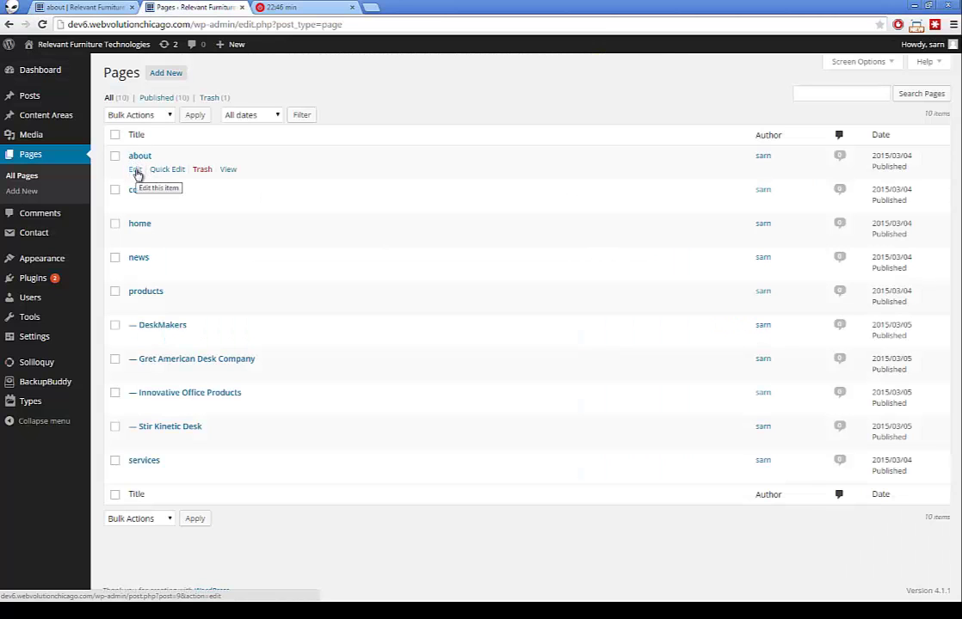
pyautogui.click(136, 172)
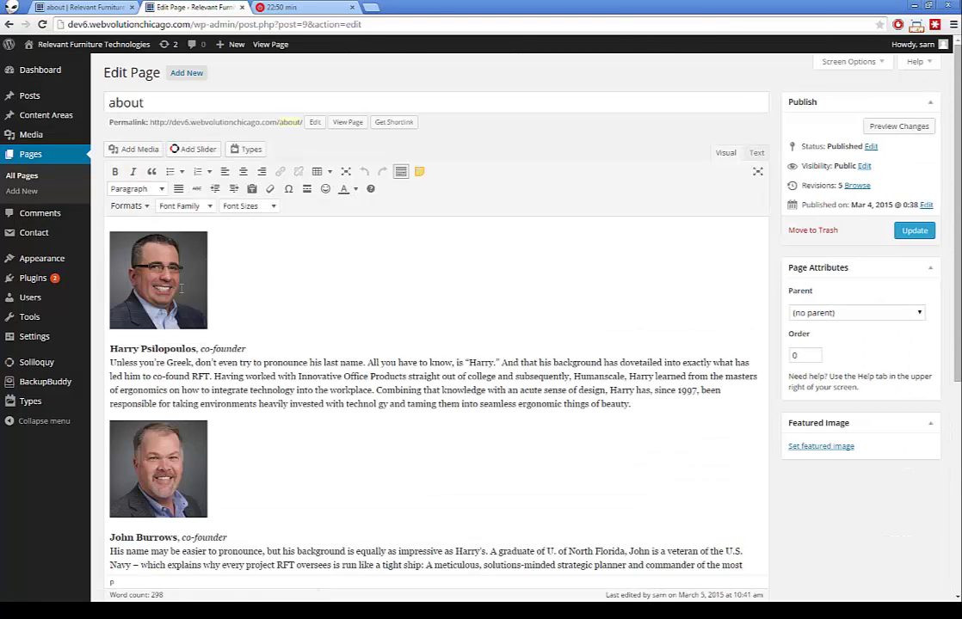
# - Compare the co-founder content in the about page editor with the same section on the live about page
pyautogui.scroll(-3, 207, 335)
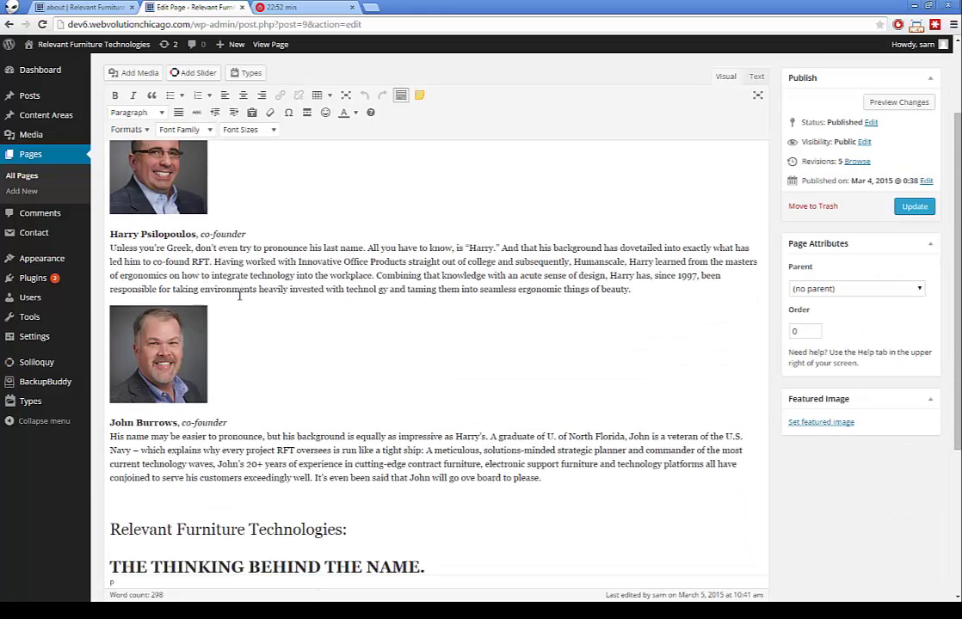
pyautogui.click(85, 7)
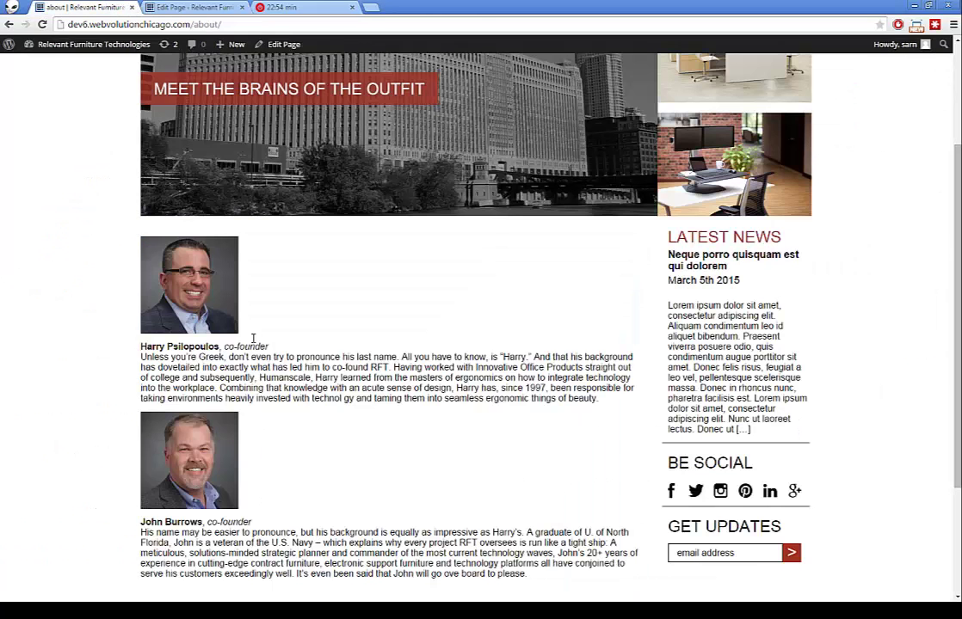
pyautogui.scroll(-1, 258, 292)
pyautogui.scroll(-3, 258, 300)
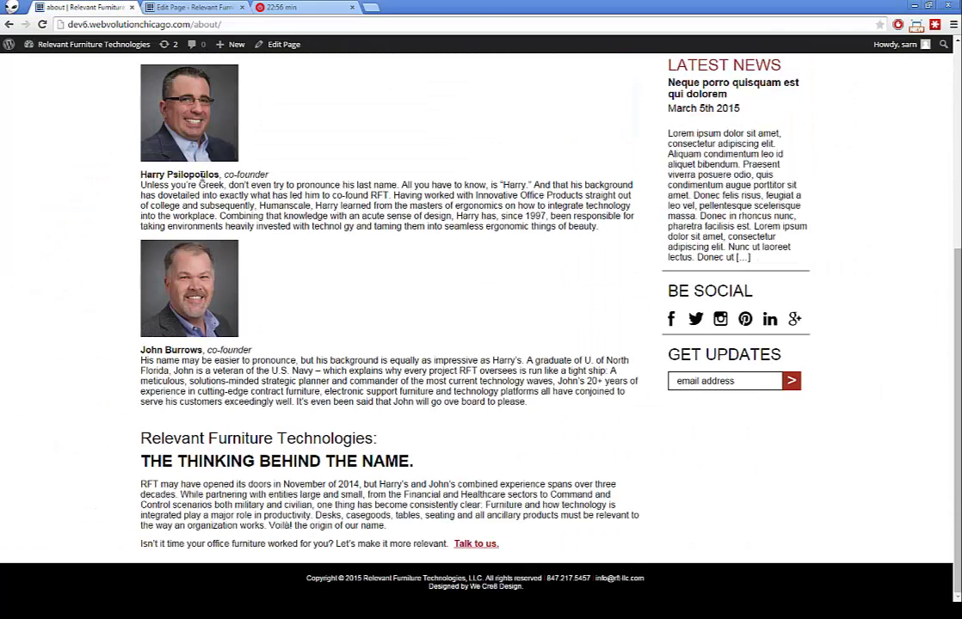
pyautogui.hotkey('ctrl', 'Tab')
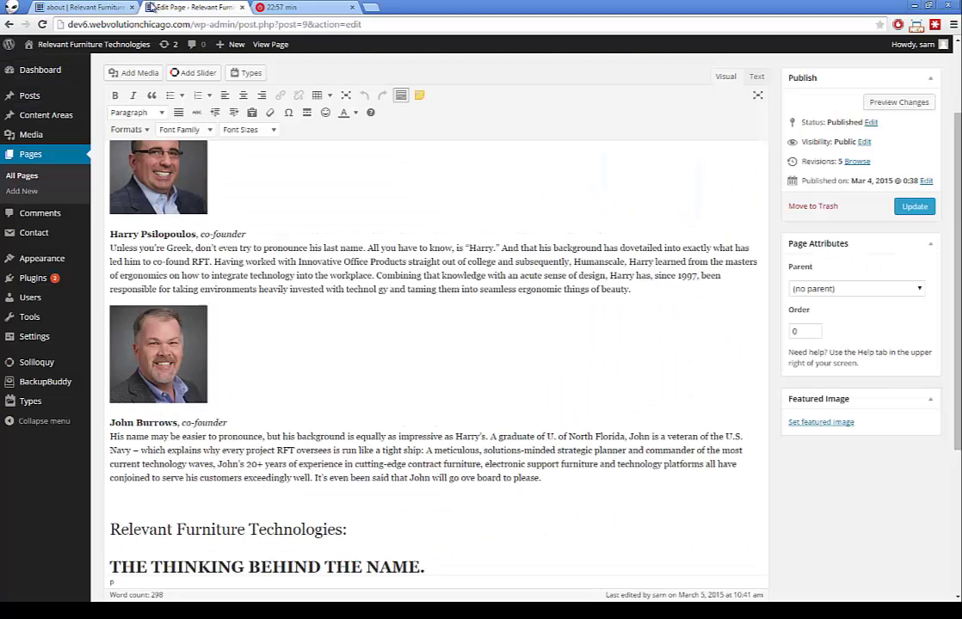
# - Examine the first co-founder's name, title and biography text in the about page editor
pyautogui.click(193, 234)
pyautogui.click(225, 235)
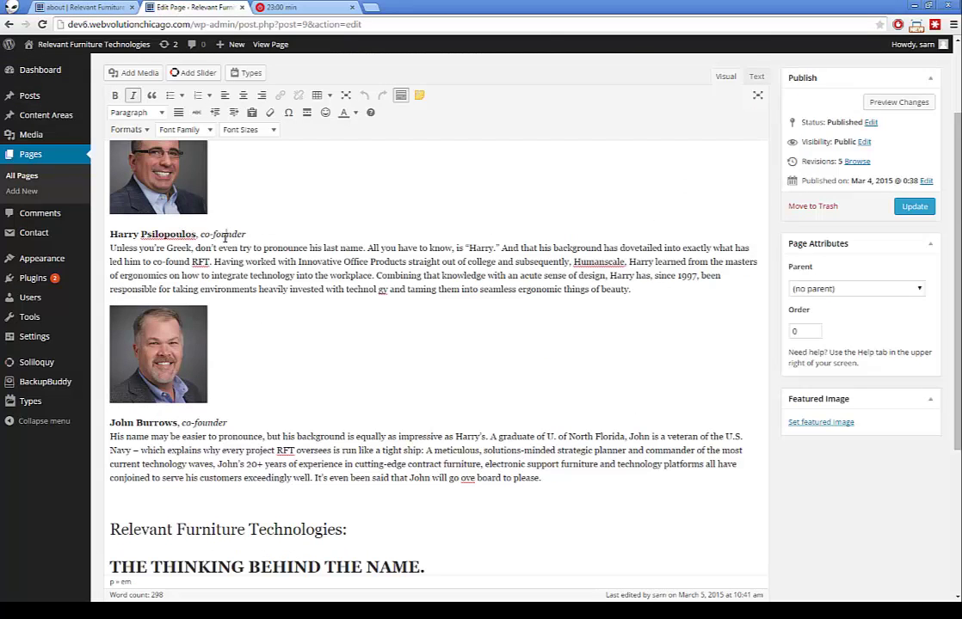
pyautogui.scroll(-3, 232, 249)
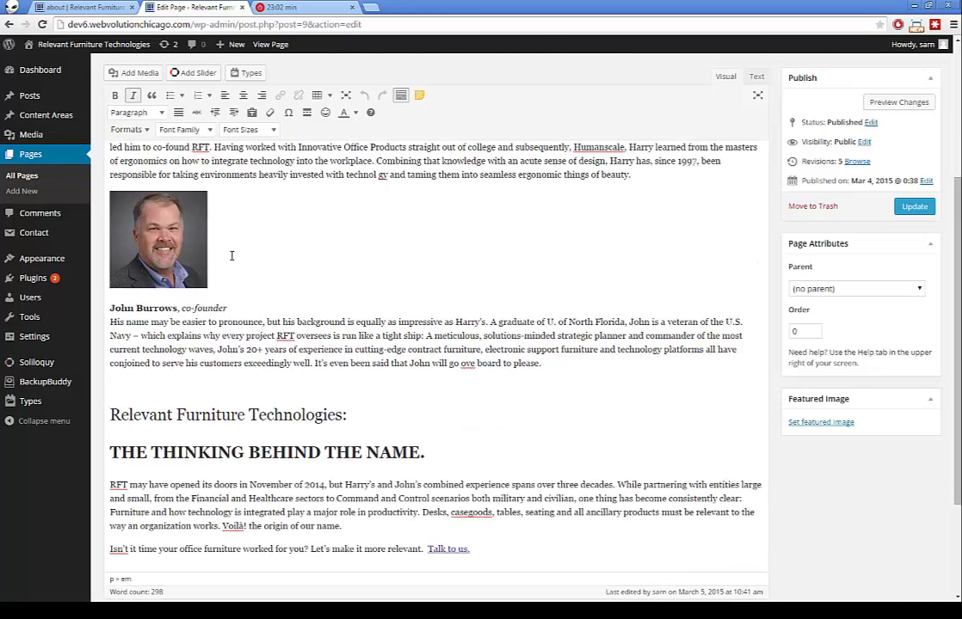
pyautogui.scroll(3, 232, 256)
pyautogui.click(384, 289)
pyautogui.scroll(-3, 354, 263)
# - Highlight the headings "Relevant Furniture Technologies:" and "THE THINKING BEHIND THE NAME." in the editor to inspect their formatting
pyautogui.moveTo(348, 415); pyautogui.dragTo(107, 415)
pyautogui.click(158, 415)
pyautogui.click(177, 452)
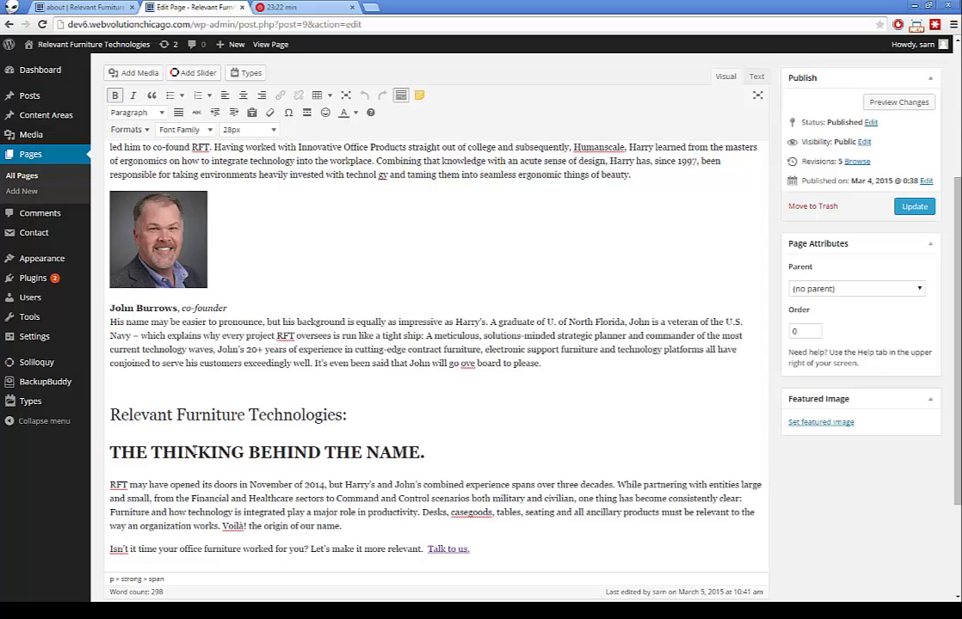
pyautogui.click(197, 449)
pyautogui.click(349, 414)
pyautogui.tripleClick(327, 415)
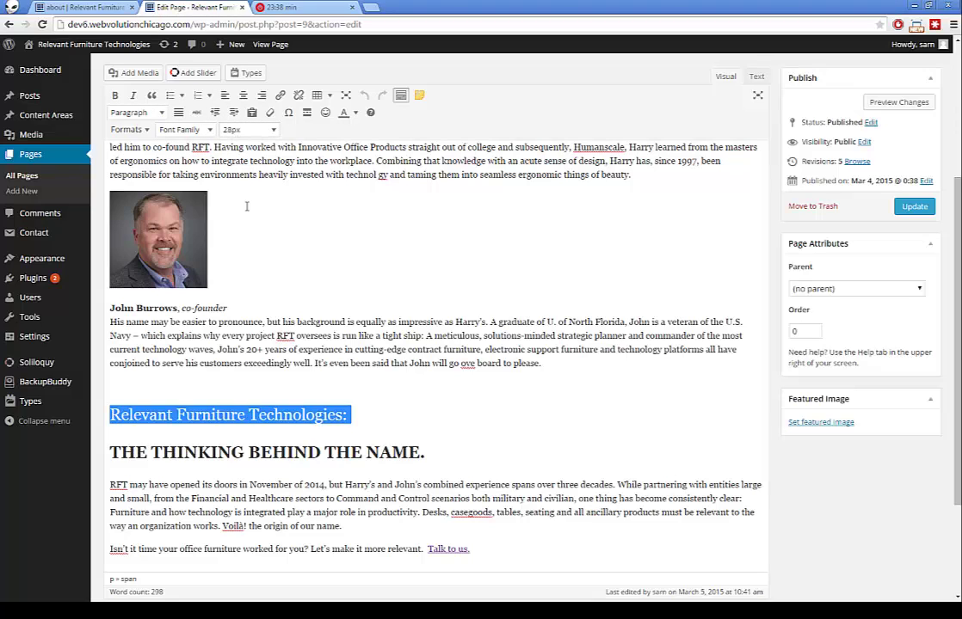
pyautogui.click(242, 335)
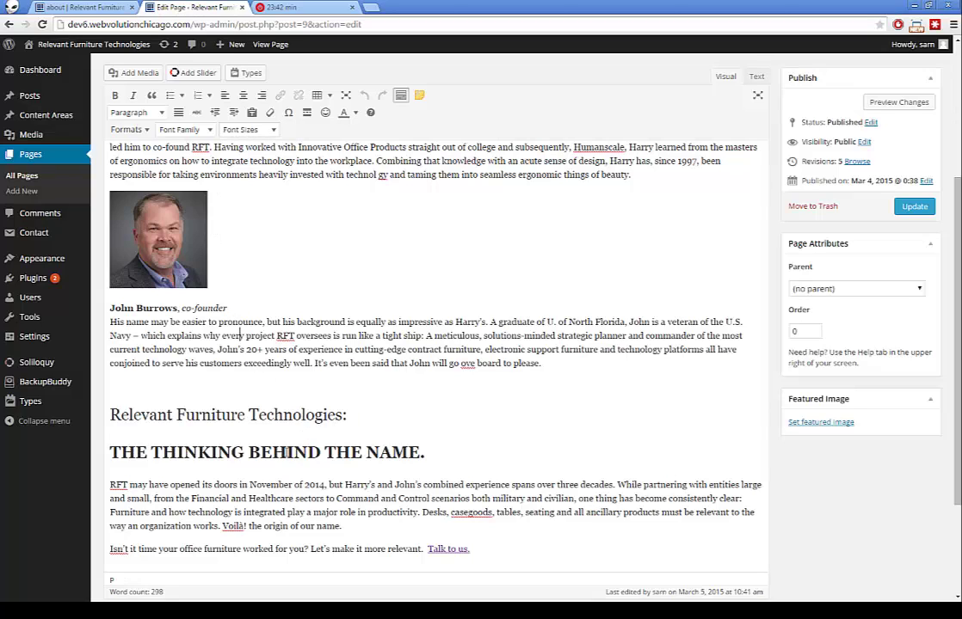
pyautogui.click(287, 452)
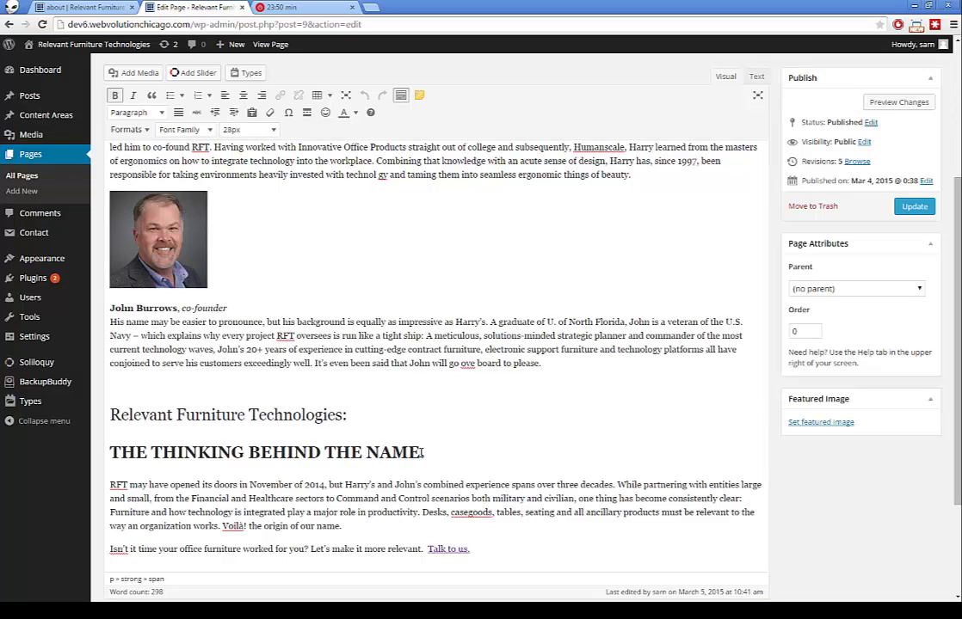
pyautogui.moveTo(424, 452); pyautogui.dragTo(112, 454)
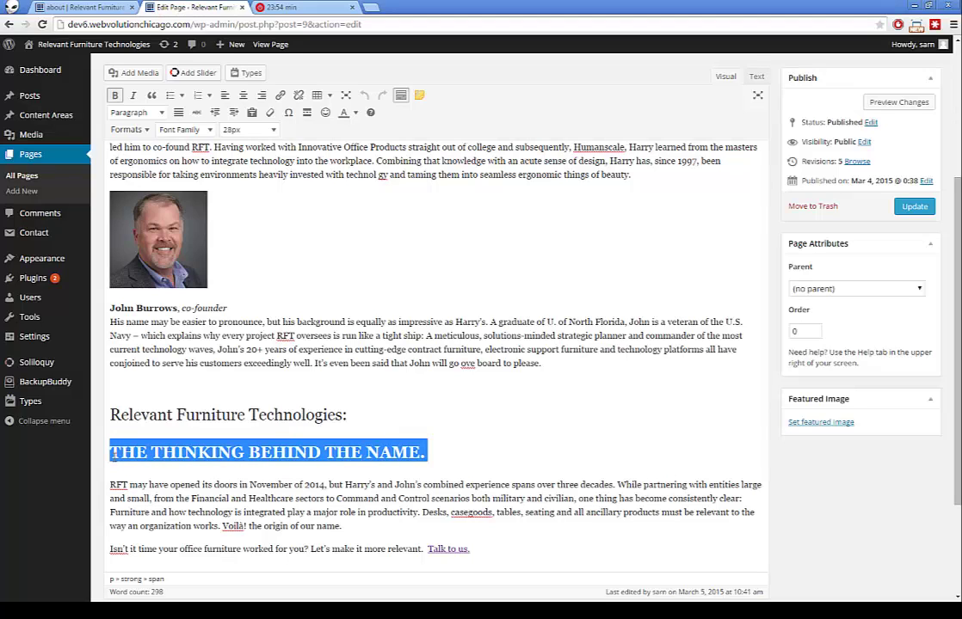
pyautogui.click(111, 452)
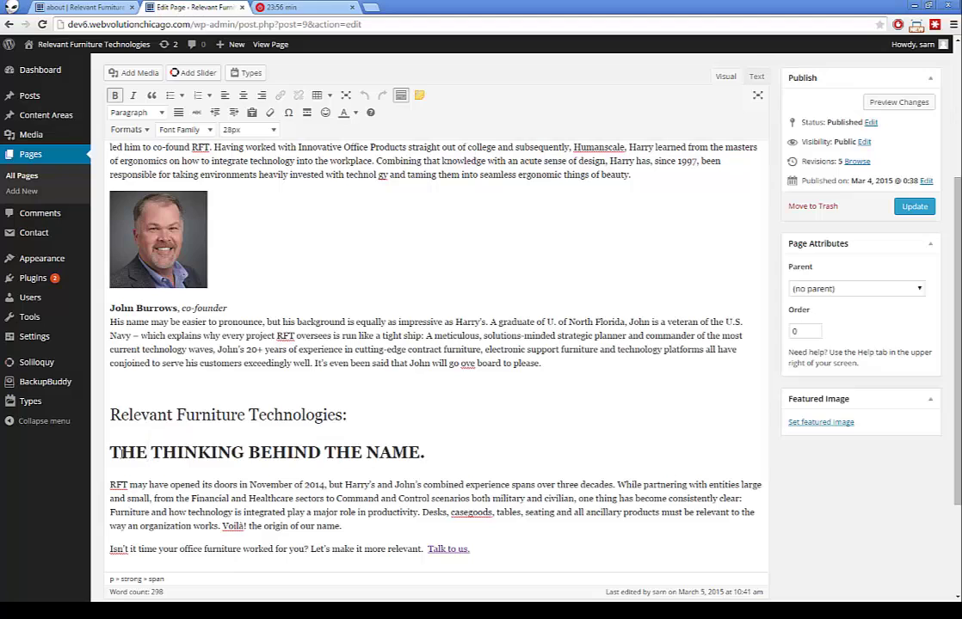
# - Overwrite the middle of the heading "THE THINKING BEHIND THE NAME." and remove its leftover first and last letters so it reads "Just Editing The Middle."
pyautogui.moveTo(122, 452); pyautogui.dragTo(426, 468)
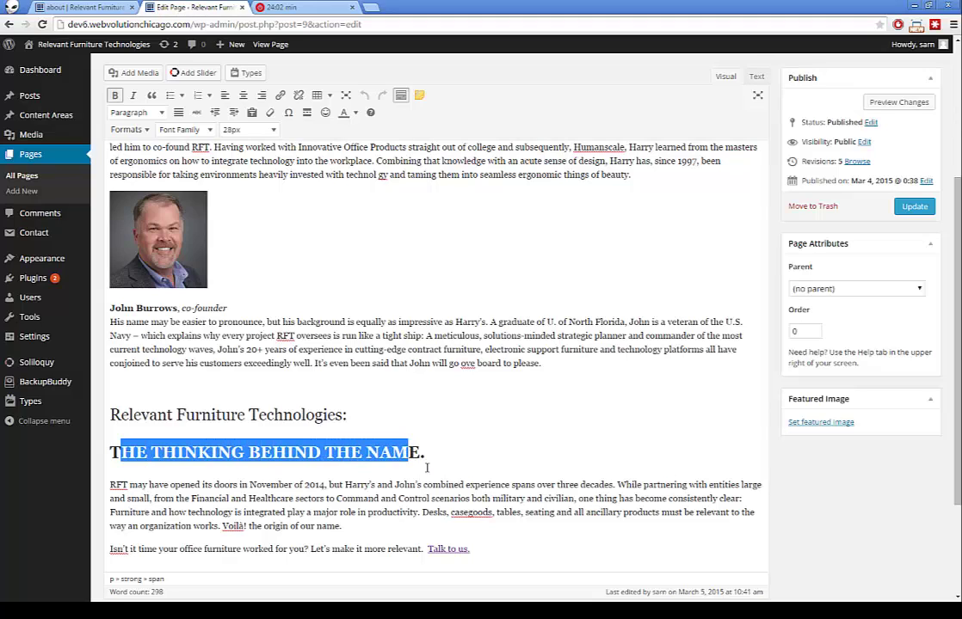
pyautogui.write('Just ')
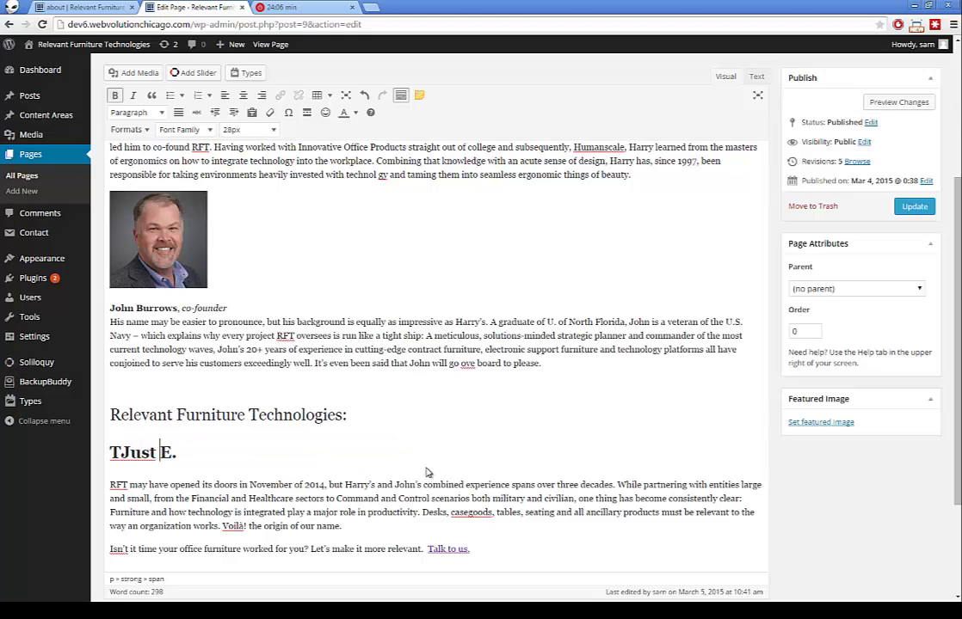
pyautogui.write('Editing The m')
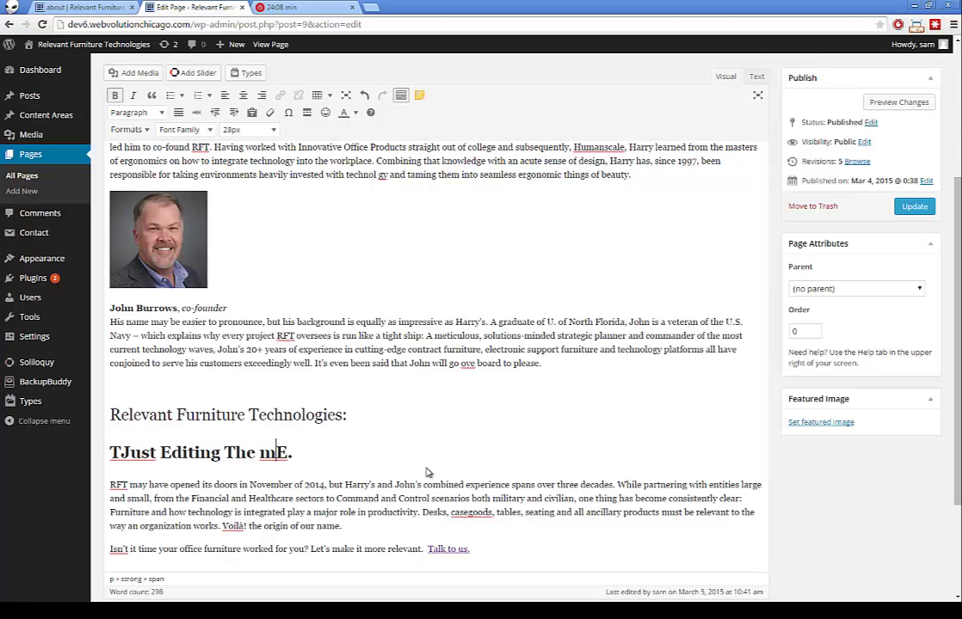
pyautogui.press('BackSpace')
pyautogui.write('Middle')
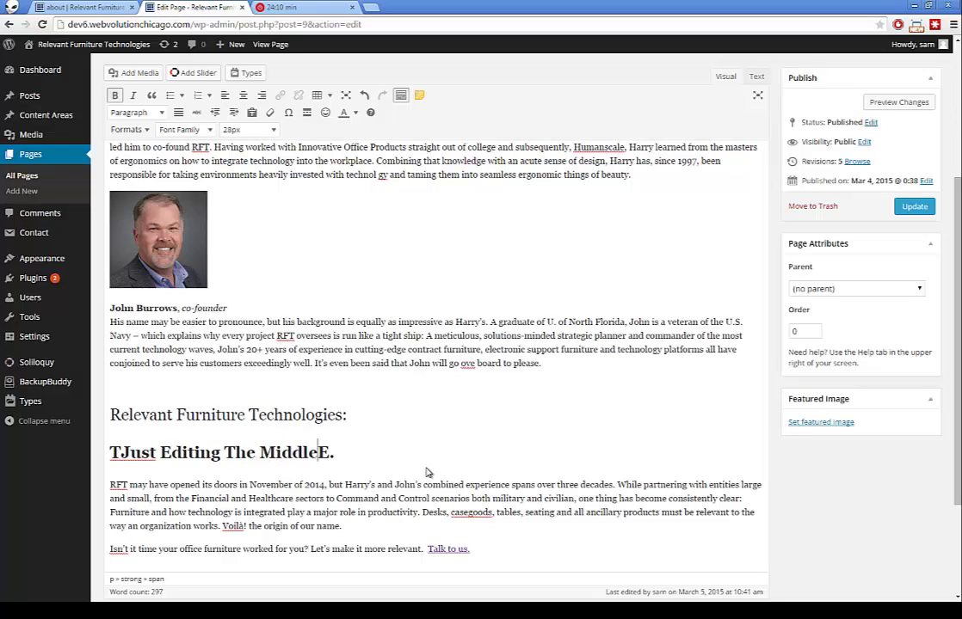
pyautogui.press('Delete')
pyautogui.click(121, 451)
pyautogui.press('BackSpace')
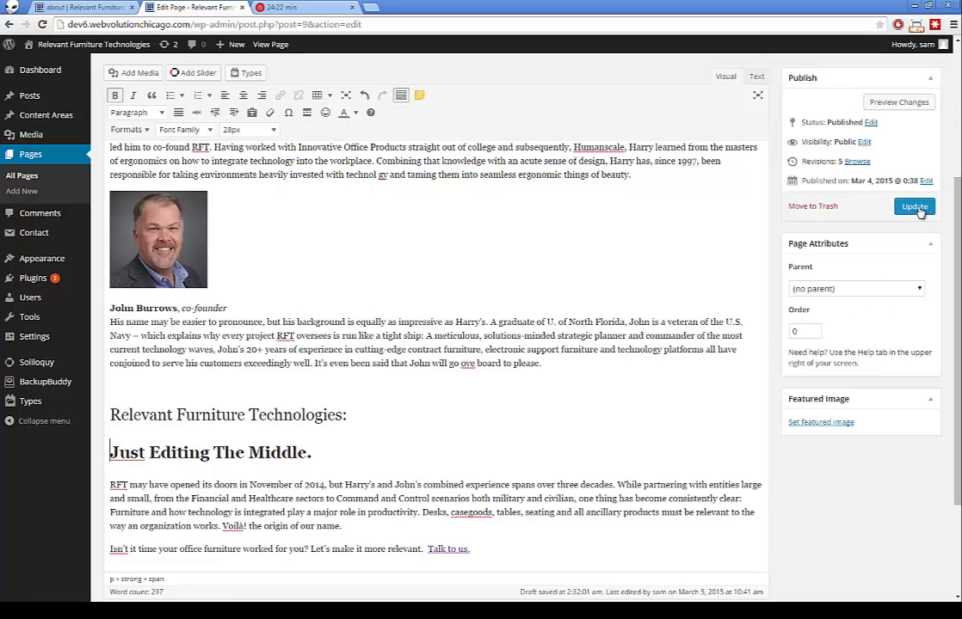
# - Undo the "Just Editing The Middle" edits to the bold heading
pyautogui.hotkey('ctrl', 'z')
pyautogui.hotkey('ctrl', 'z')
pyautogui.hotkey('ctrl', 'z')
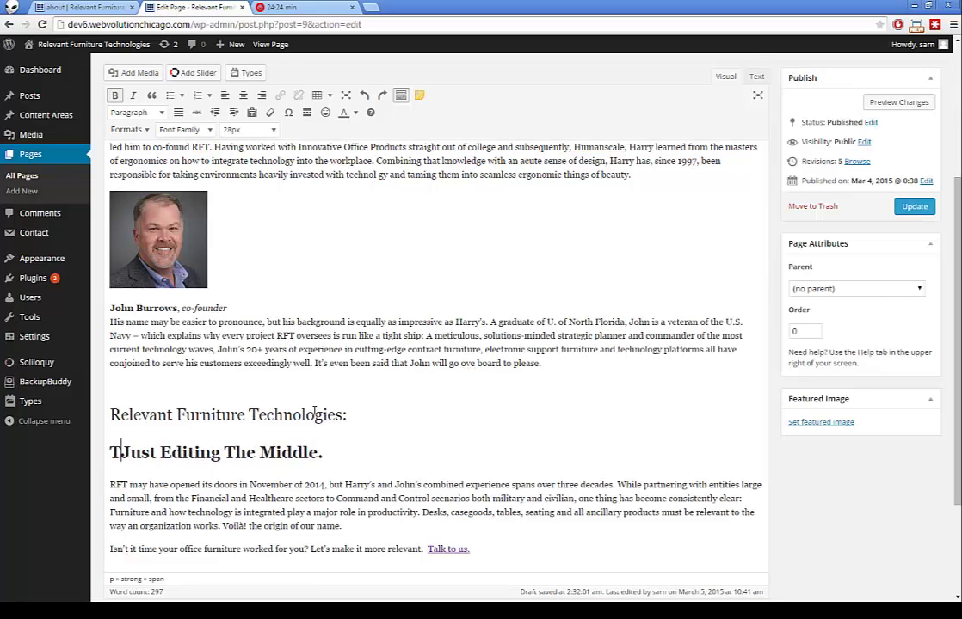
# - Delete the entire heading "THE THINKING BEHIND THE NAME." and enter "asdsada" in its place
pyautogui.moveTo(444, 451); pyautogui.dragTo(72, 447)
pyautogui.click(112, 439)
pyautogui.moveTo(428, 451); pyautogui.dragTo(97, 453)
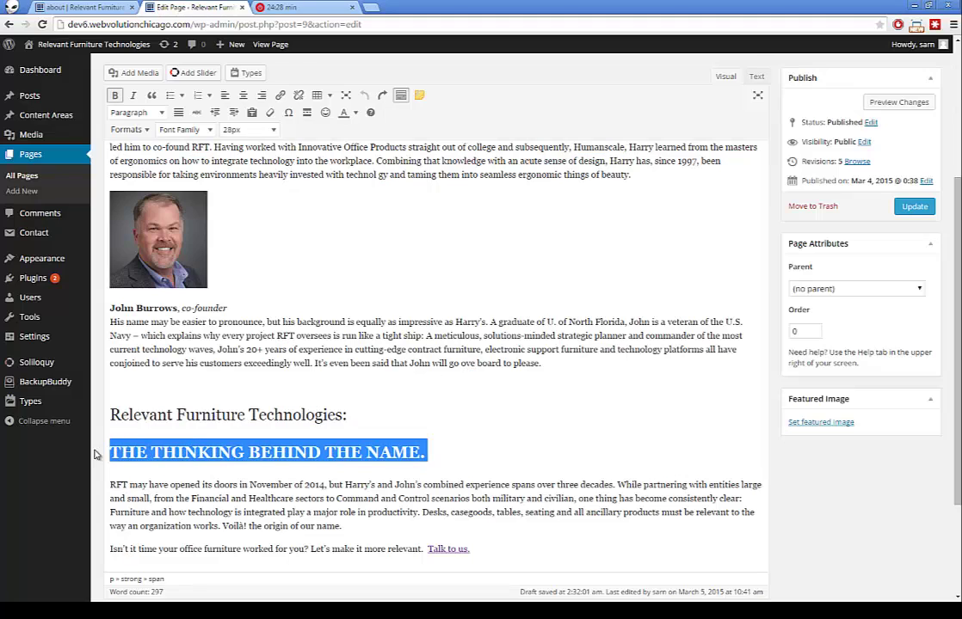
pyautogui.press('BackSpace')
pyautogui.write('asd')
pyautogui.press('BackSpace')
pyautogui.press('BackSpace')
pyautogui.press('BackSpace')
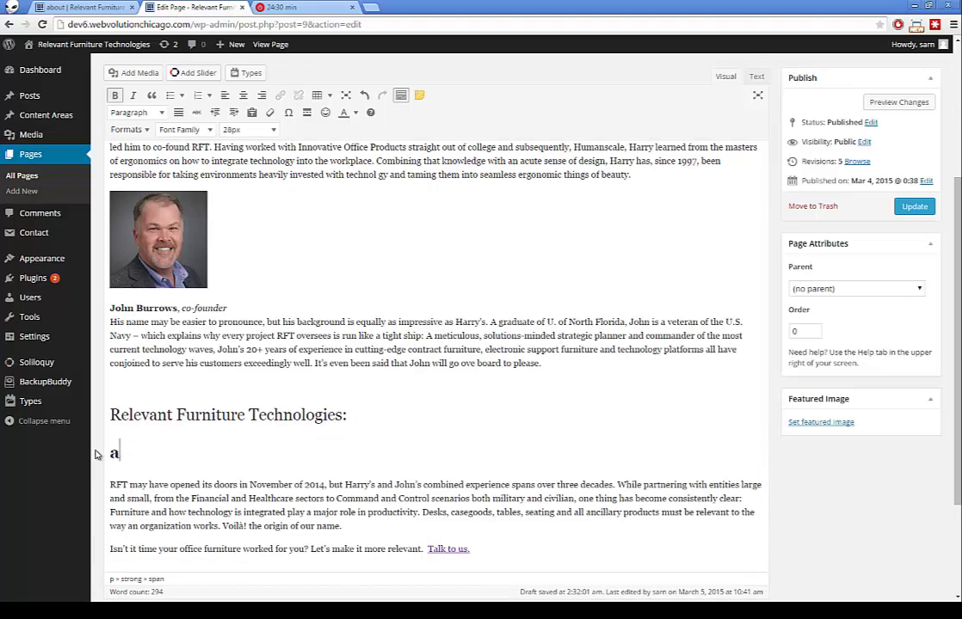
pyautogui.write('asdsada')
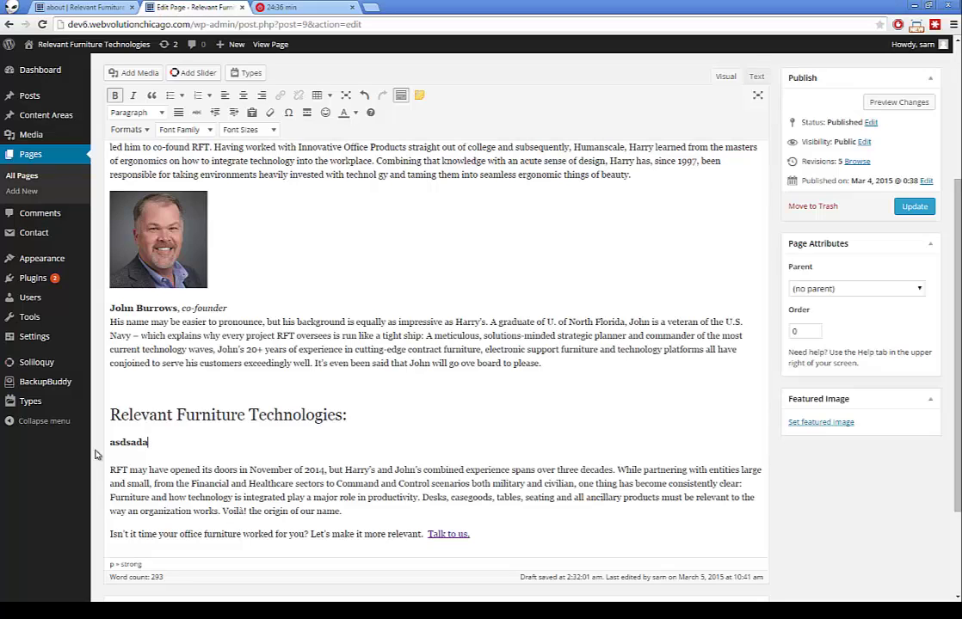
# - Undo the full replacement of the heading with "asdsada"
pyautogui.hotkey('ctrl', 'z')
pyautogui.hotkey('ctrl', 'z')
pyautogui.hotkey('ctrl', 'z')
pyautogui.hotkey('ctrl', 'z')
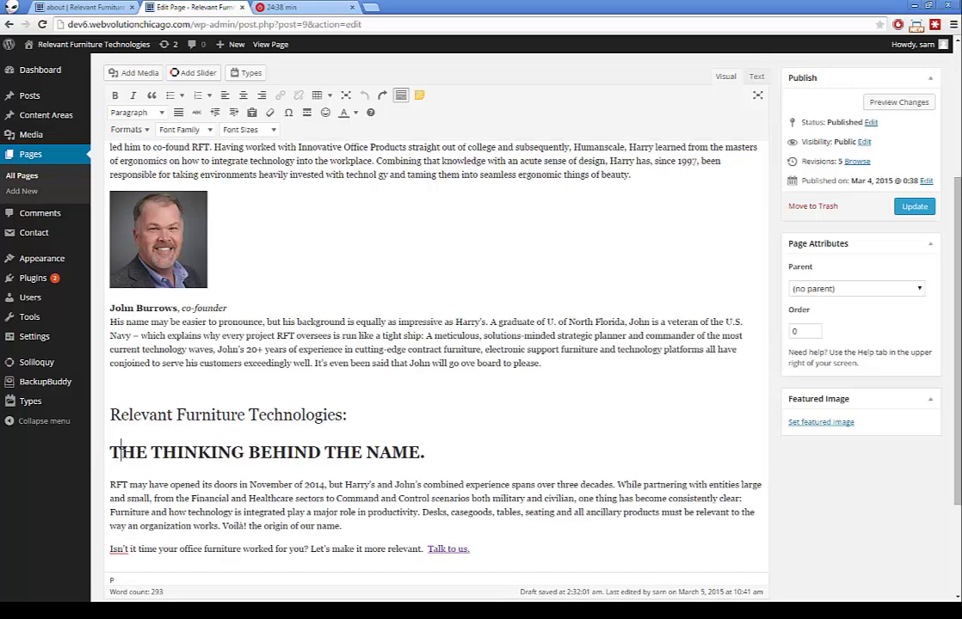
# - Overwrite the middle of "THE THINKING BEHIND THE NAME." with "adasdd" and remove the leftover initial T and the ending
pyautogui.moveTo(120, 453); pyautogui.dragTo(414, 452)
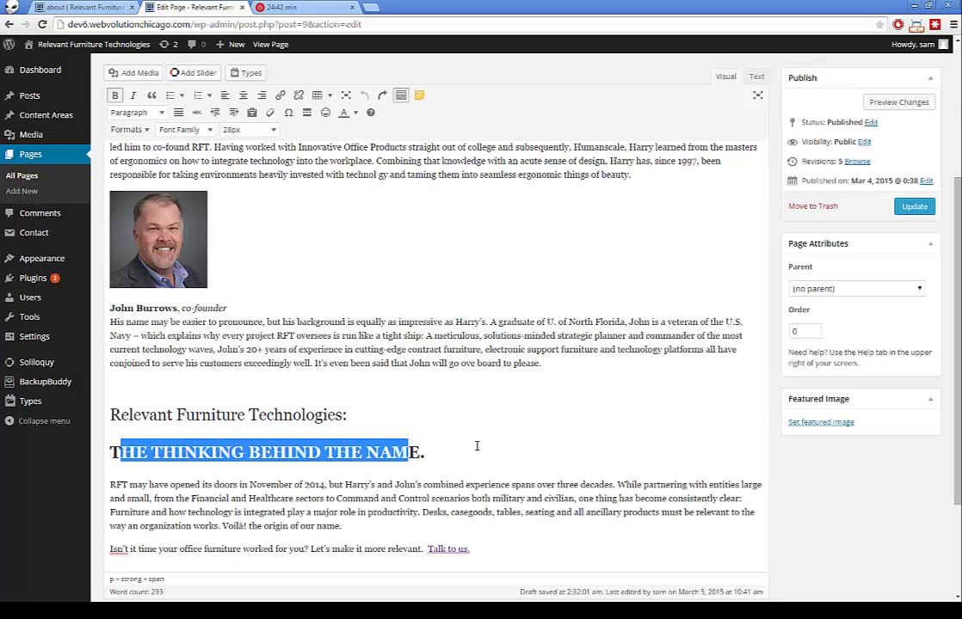
pyautogui.moveTo(476, 446); pyautogui.dragTo(476, 445)
pyautogui.write('adasdd.')
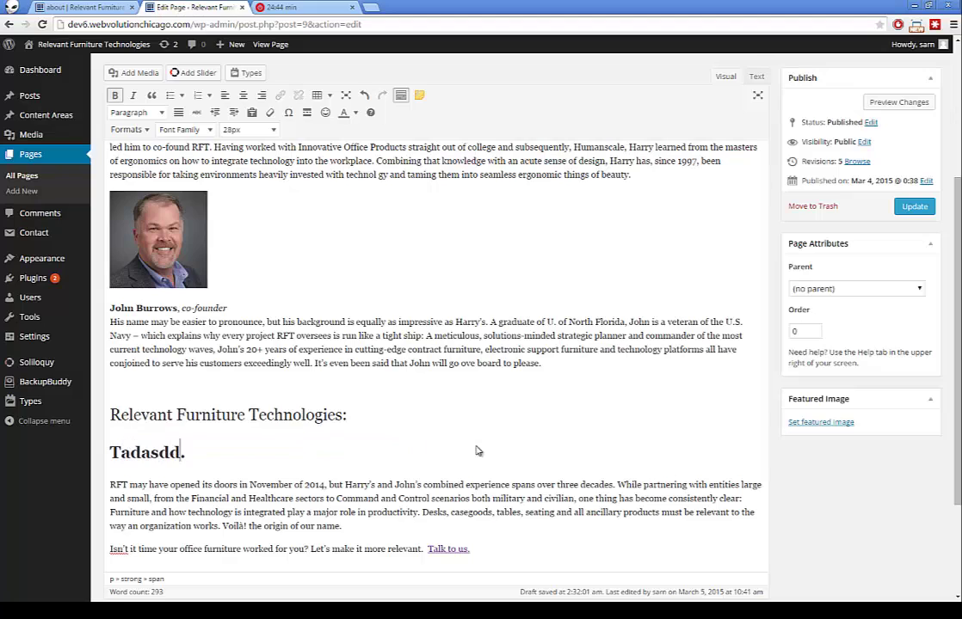
pyautogui.press('Left')
pyautogui.press('Left')
pyautogui.press('Left')
pyautogui.press('Left')
pyautogui.press('Left')
pyautogui.press('Left')
pyautogui.press('BackSpace')
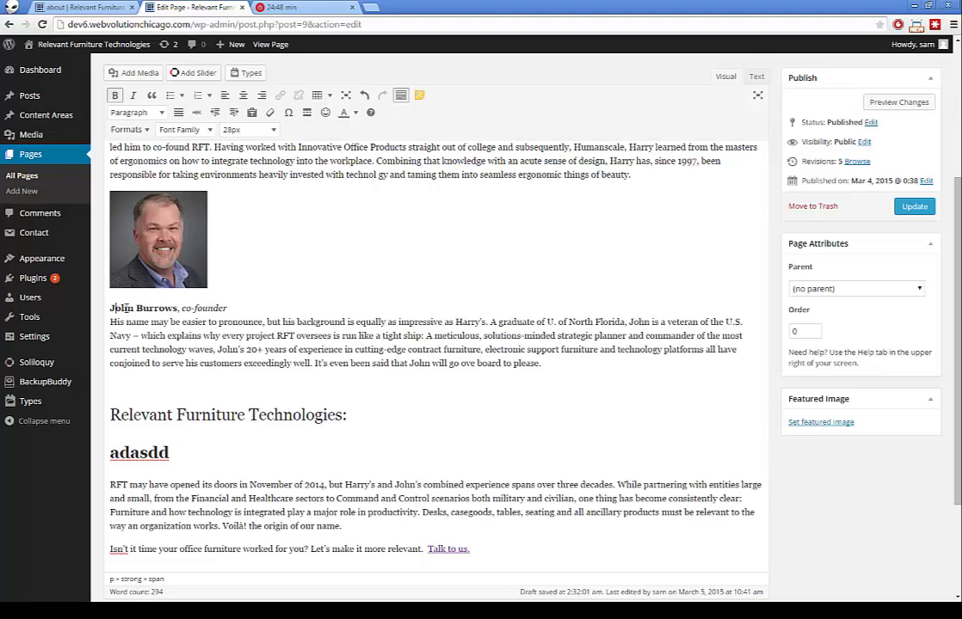
# - Highlight the second co-founder's name, and overwrite the middle of the italic co-founder title with placeholder letters
pyautogui.moveTo(114, 308); pyautogui.dragTo(175, 308)
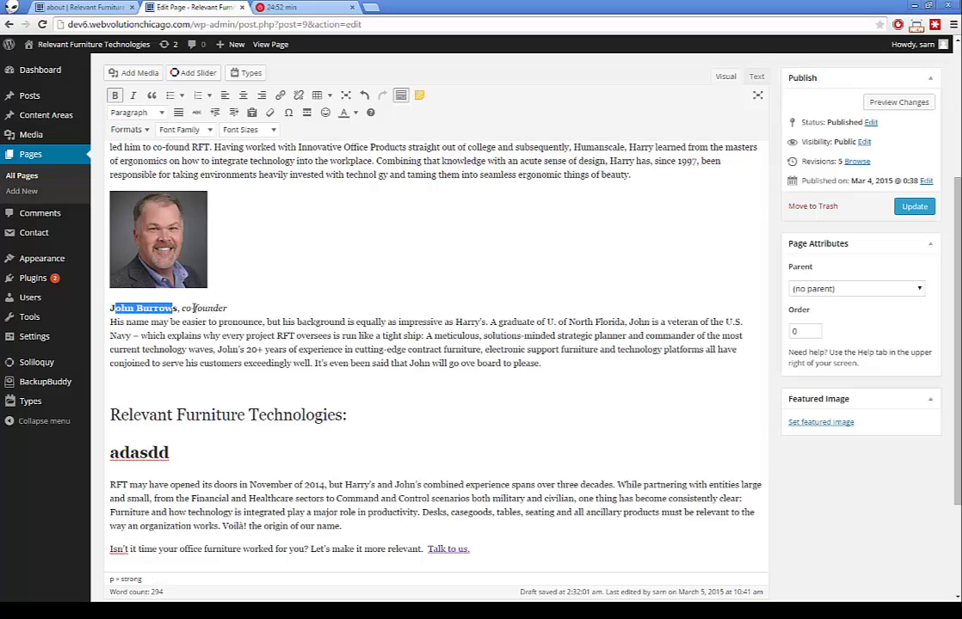
pyautogui.moveTo(184, 308); pyautogui.dragTo(224, 307)
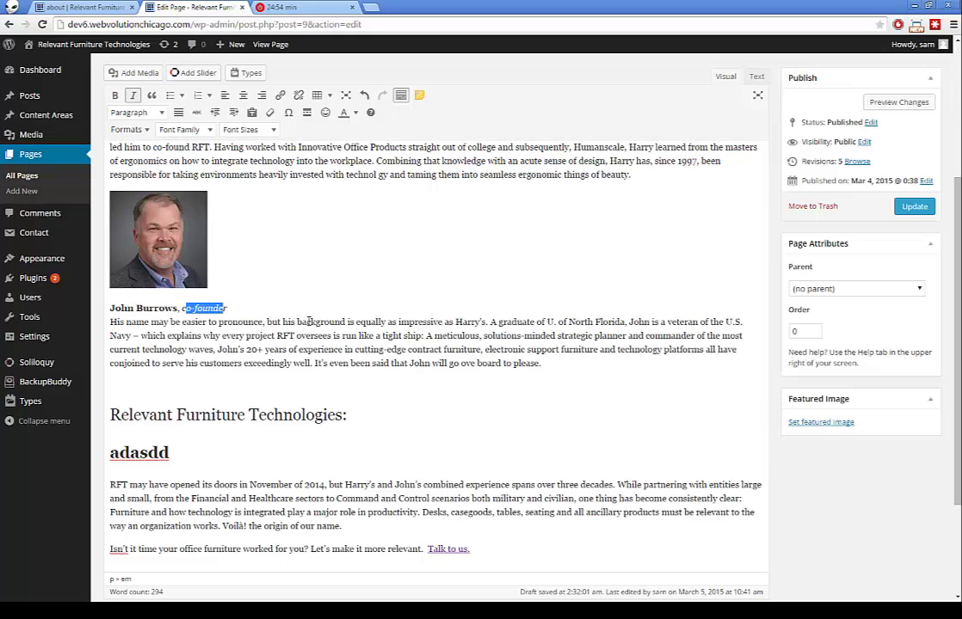
pyautogui.write('asdasddas')
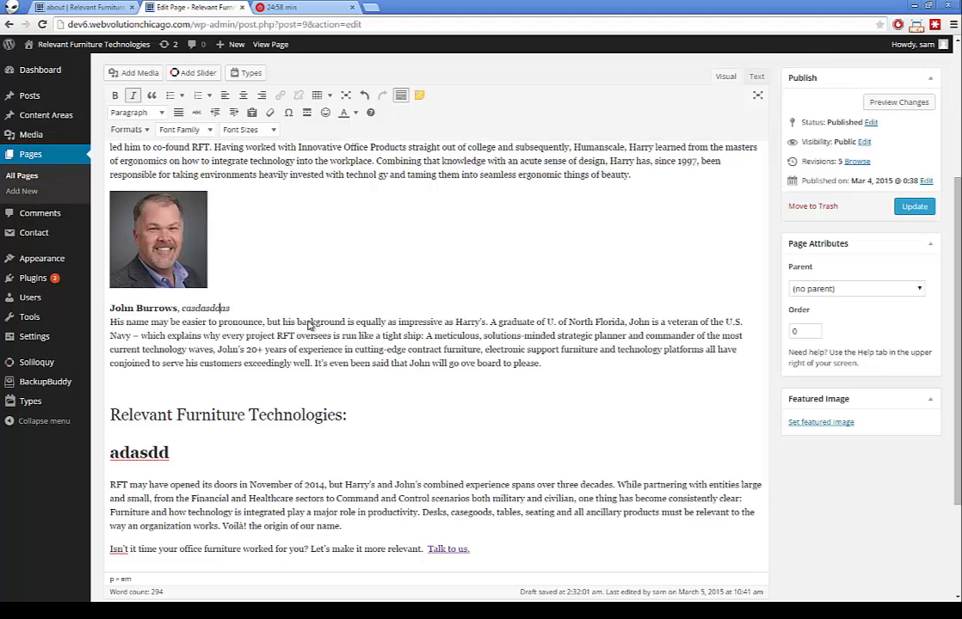
# - Undo the placeholder edits to the second co-founder's title and the bold heading
pyautogui.hotkey('ctrl', 'z')
pyautogui.hotkey('ctrl', 'z')
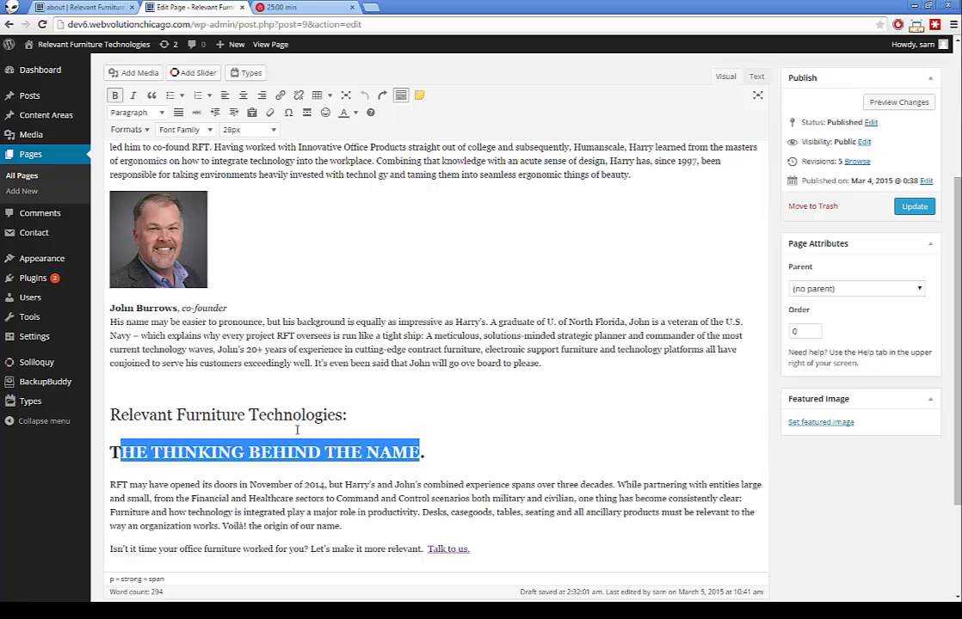
pyautogui.click(281, 487)
# - Look over the about page in the editor and on the live site, and open the live products page
pyautogui.scroll(3, 278, 481)
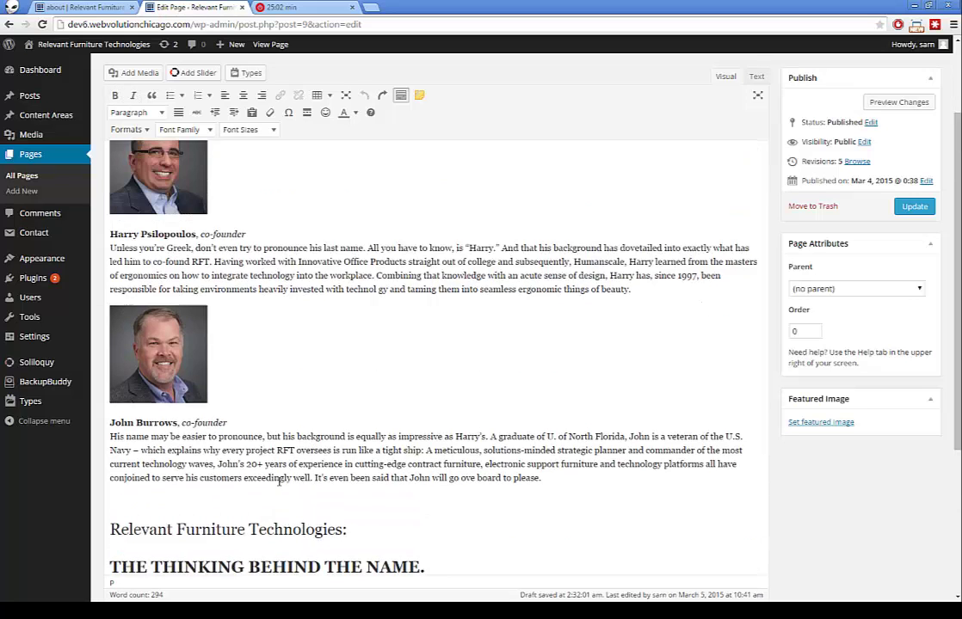
pyautogui.scroll(-5, 276, 470)
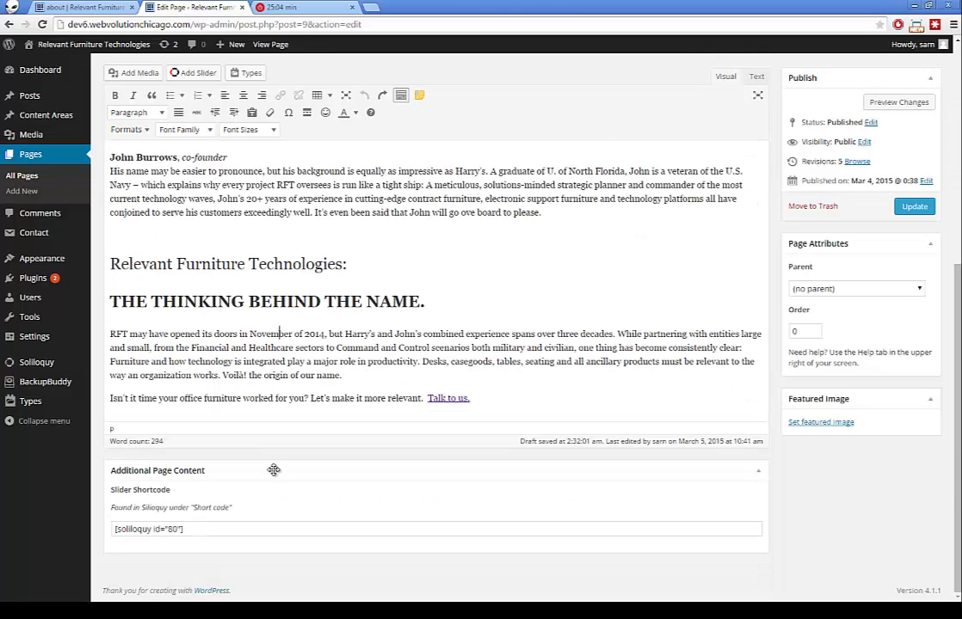
pyautogui.scroll(2, 262, 456)
pyautogui.scroll(2, 259, 450)
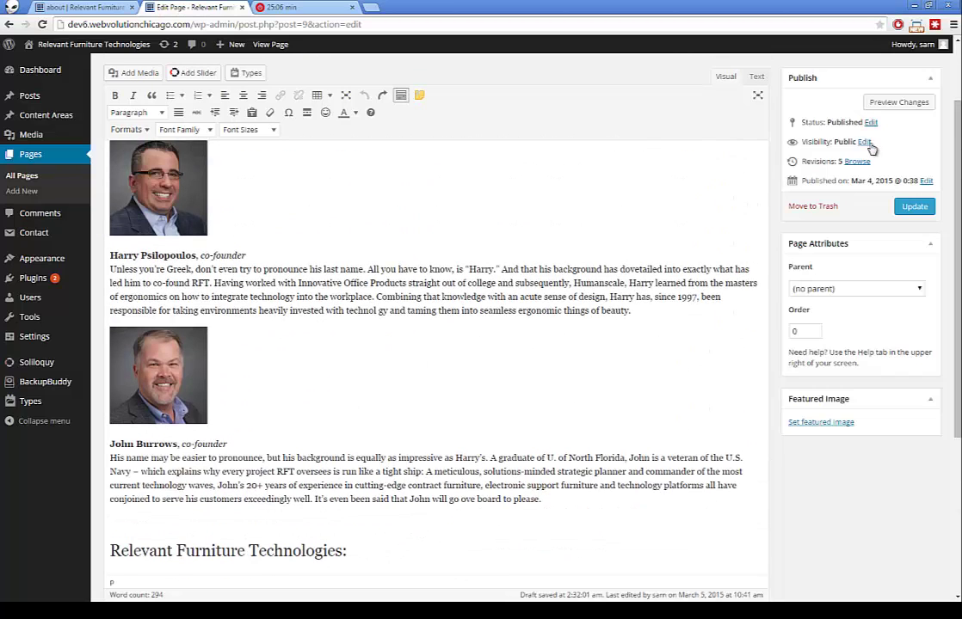
pyautogui.click(82, 7)
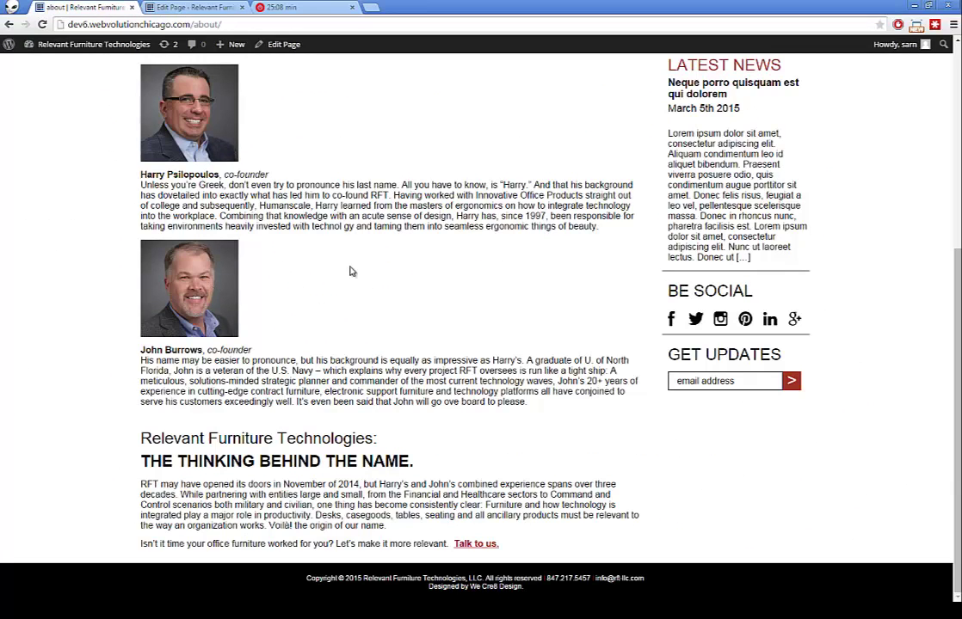
pyautogui.scroll(3, 393, 253)
pyautogui.scroll(2, 393, 252)
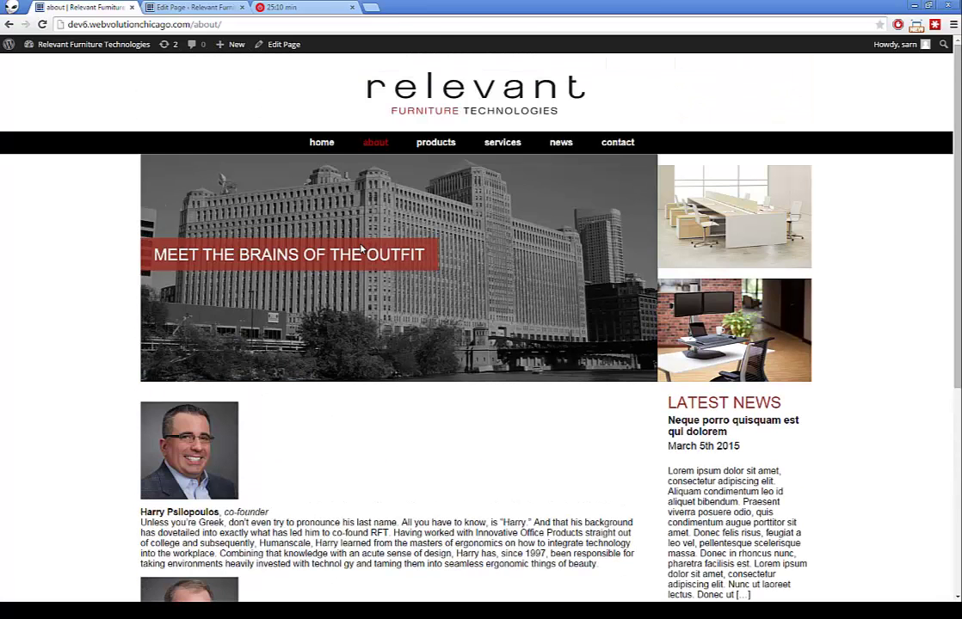
pyautogui.click(424, 144)
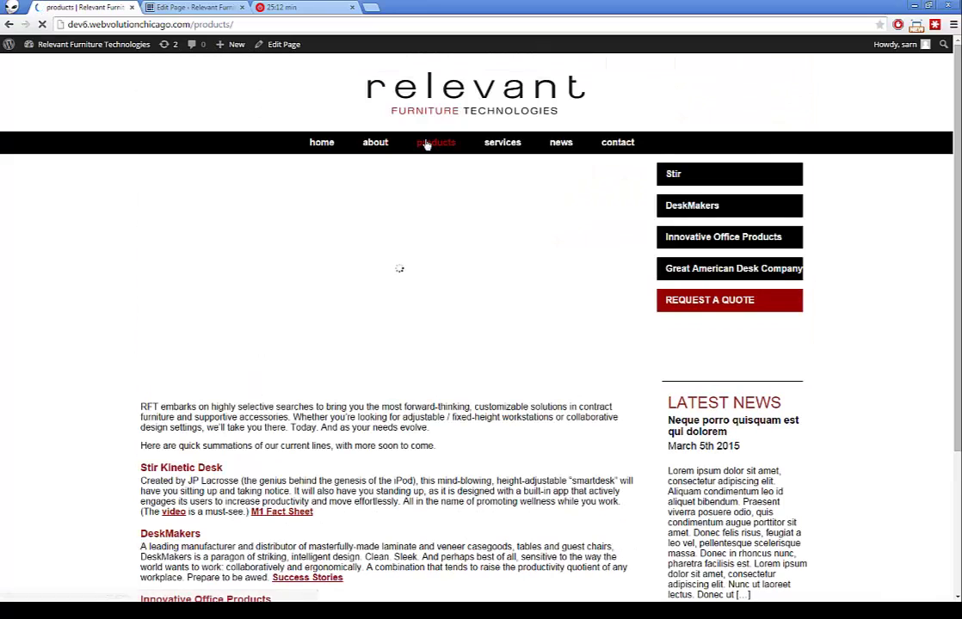
# - Look over the live products page and compare it with the about page open in the editor
pyautogui.scroll(-3, 395, 219)
pyautogui.scroll(3, 395, 219)
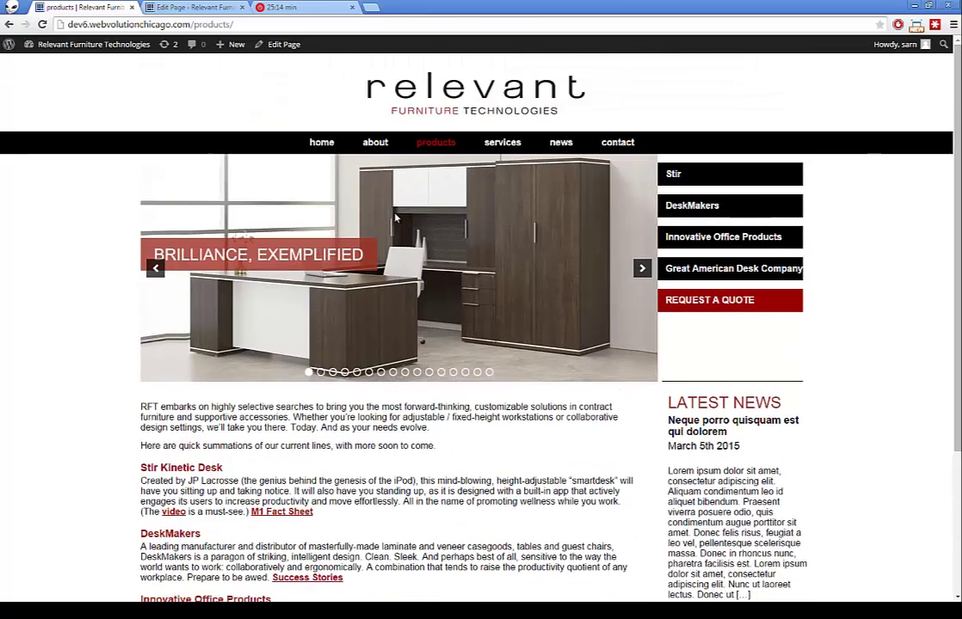
pyautogui.scroll(-3, 395, 218)
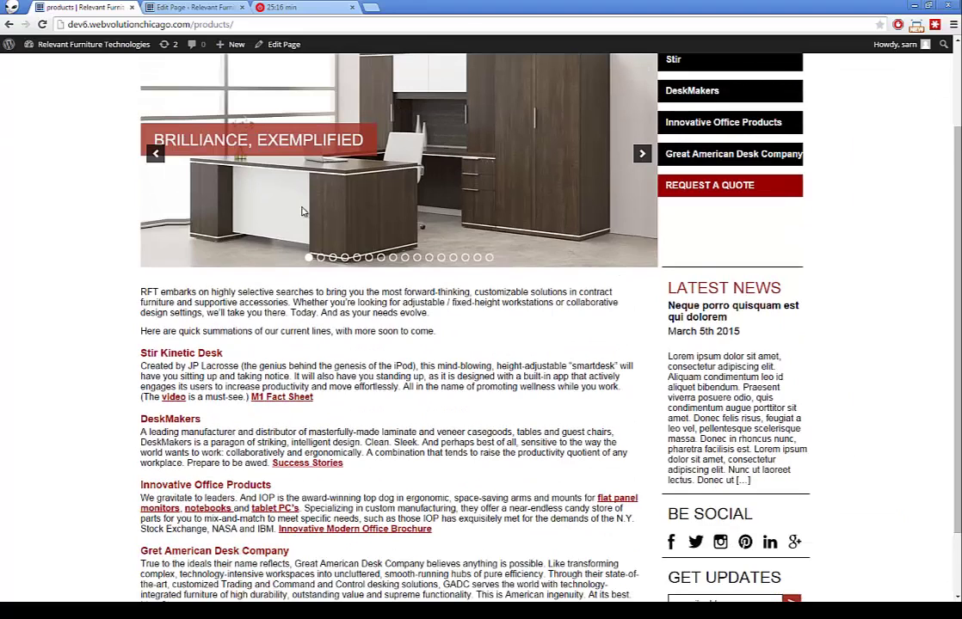
pyautogui.scroll(3, 266, 185)
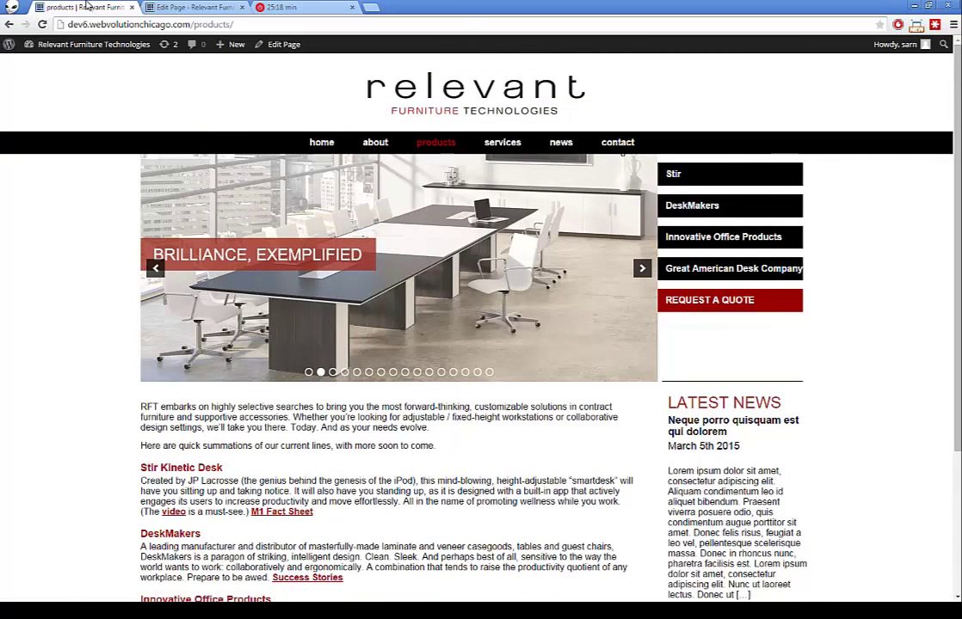
pyautogui.click(153, 7)
pyautogui.scroll(2, 84, 93)
pyautogui.moveTo(50, 142)
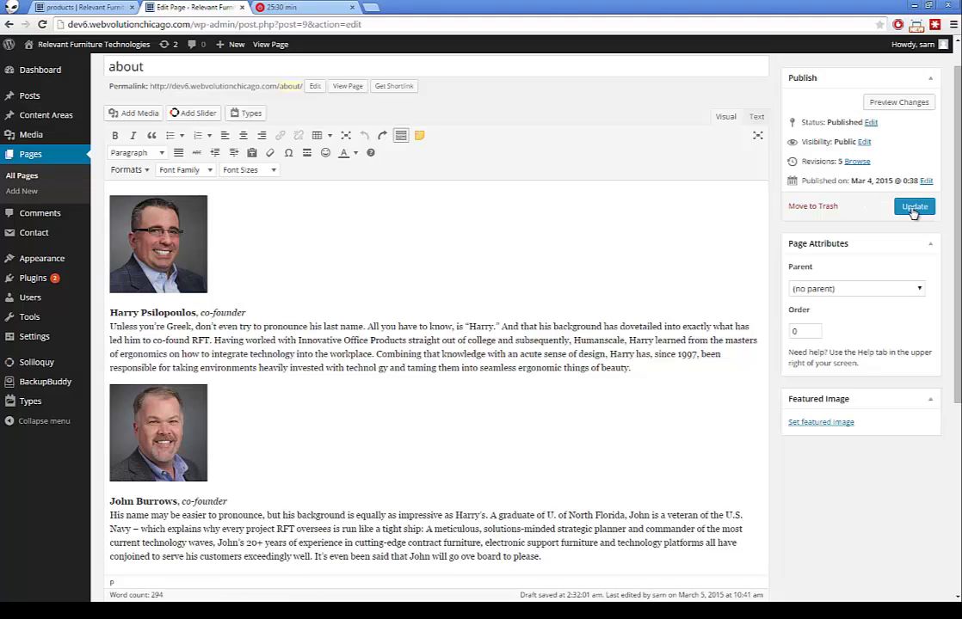
pyautogui.click(48, 7)
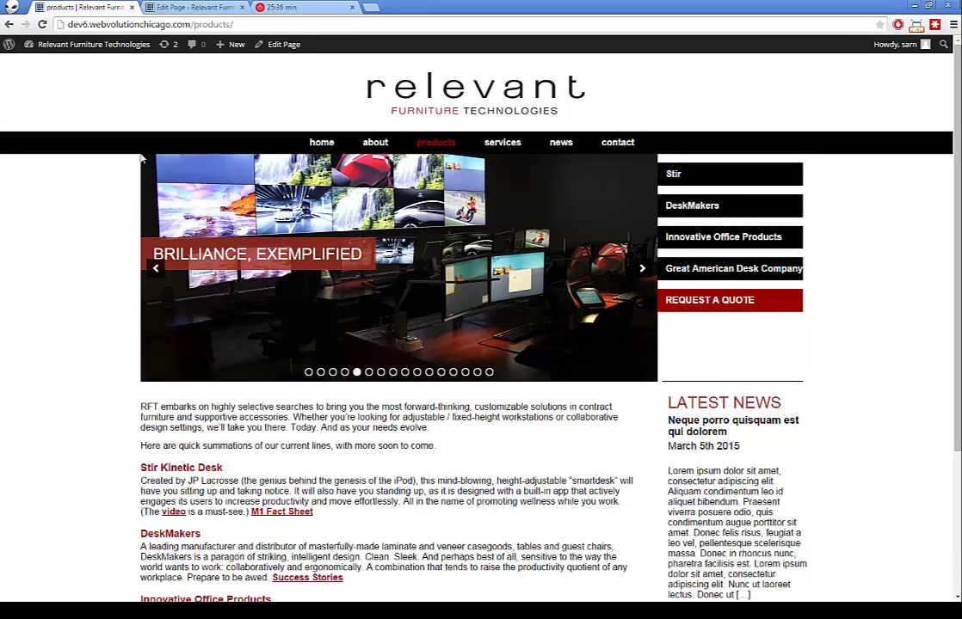
pyautogui.click(146, 7)
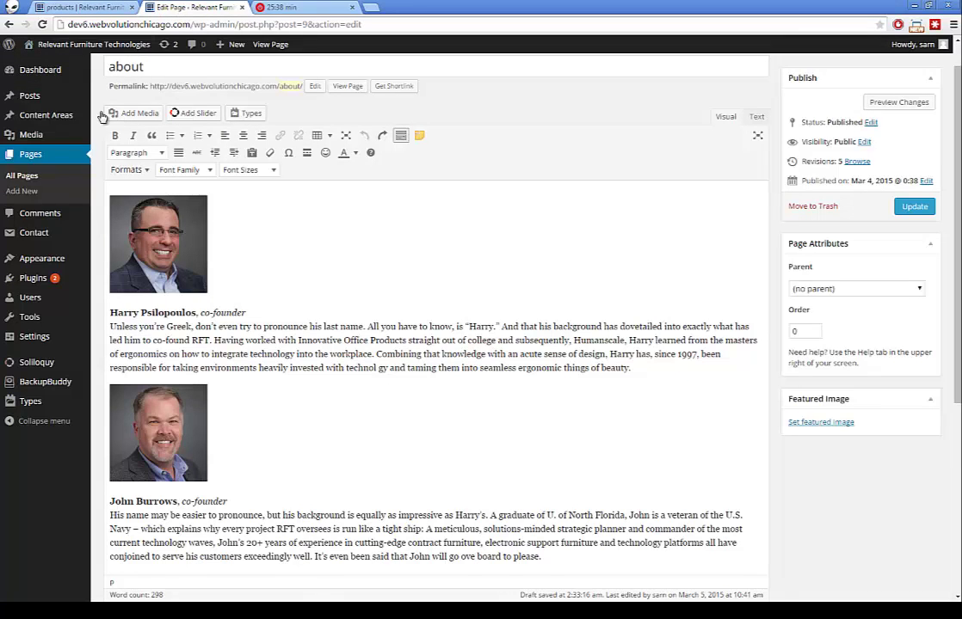
# - List all pages, reload the live products page for comparison, and open the products page for editing
pyautogui.click(34, 177)
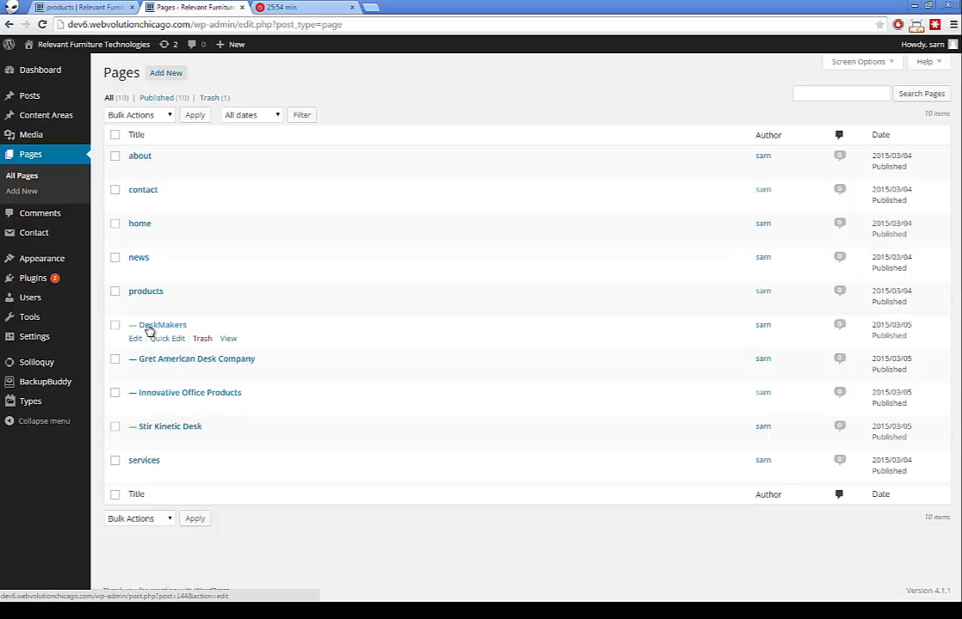
pyautogui.click(84, 7)
pyautogui.click(447, 150)
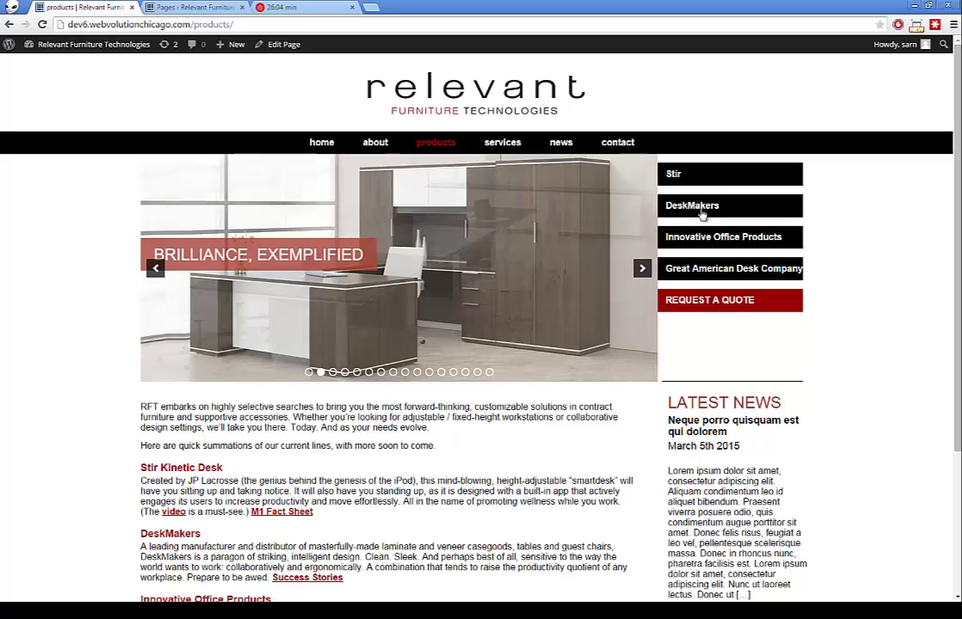
pyautogui.click(164, 10)
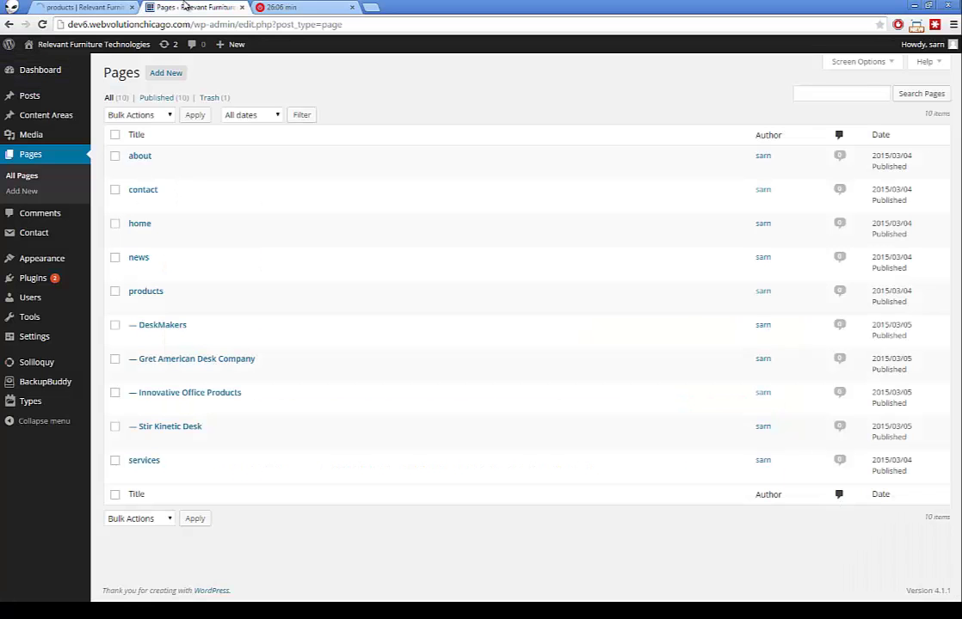
pyautogui.click(135, 305)
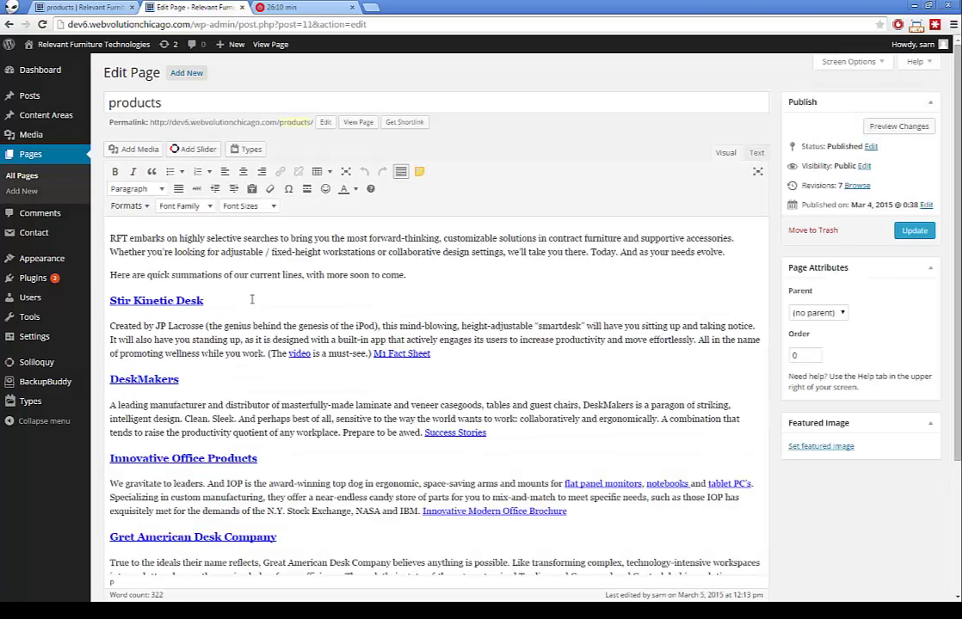
# - Highlight the "Stir Kinetic Desk" heading in the editor and compare it with the same heading on the live products page
pyautogui.click(215, 299)
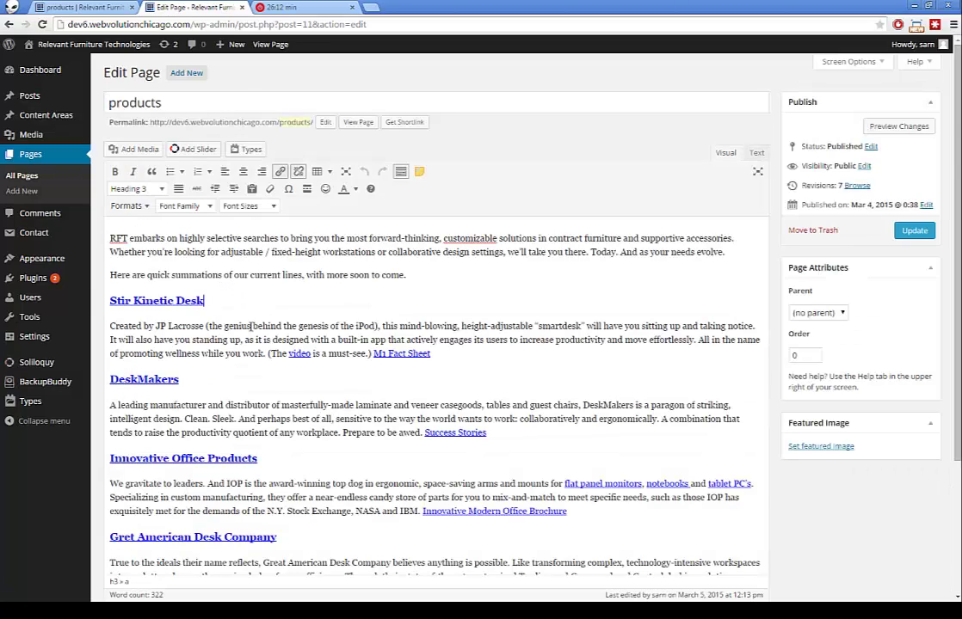
pyautogui.scroll(-2, 241, 332)
pyautogui.scroll(3, 240, 332)
pyautogui.hotkey('ctrl', 'shift', 'Tab')
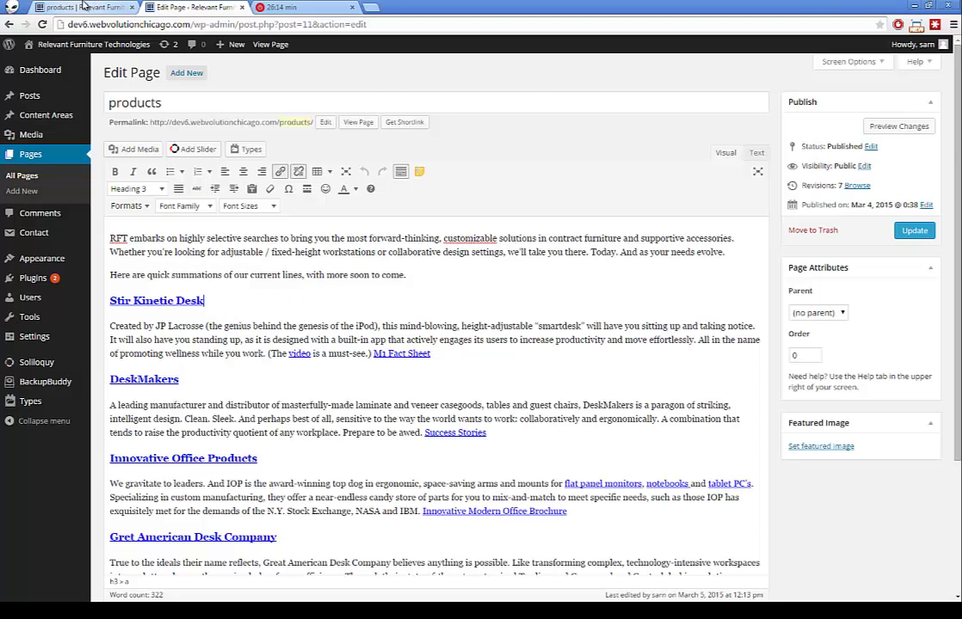
pyautogui.scroll(-2, 282, 417)
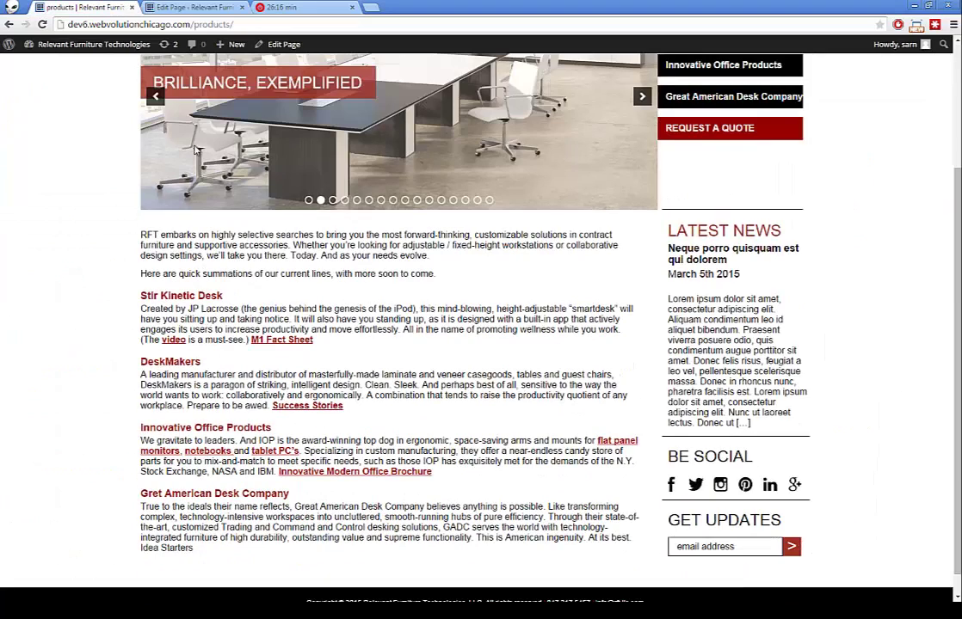
pyautogui.click(199, 7)
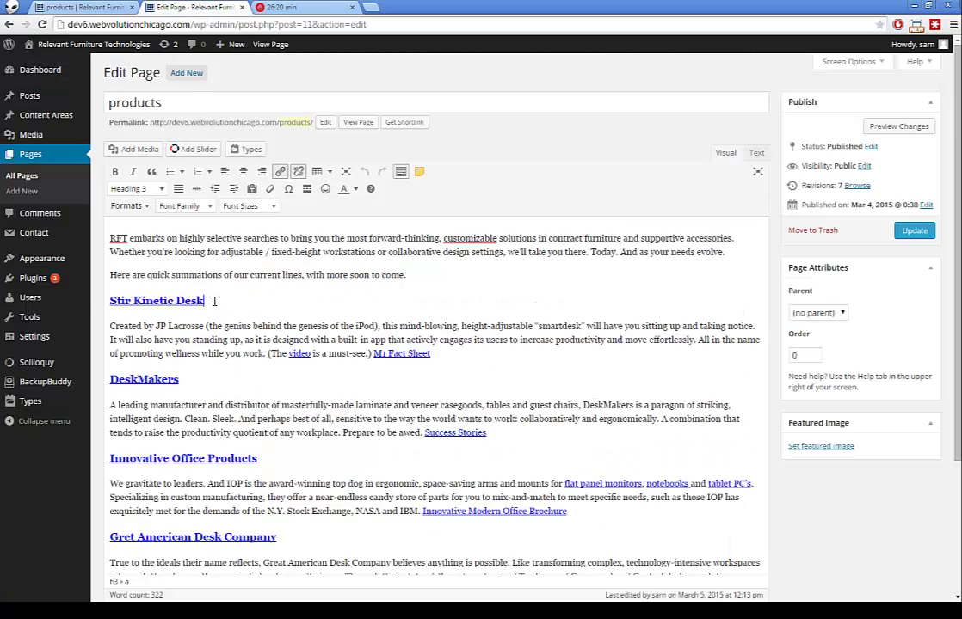
pyautogui.moveTo(205, 301); pyautogui.dragTo(109, 301)
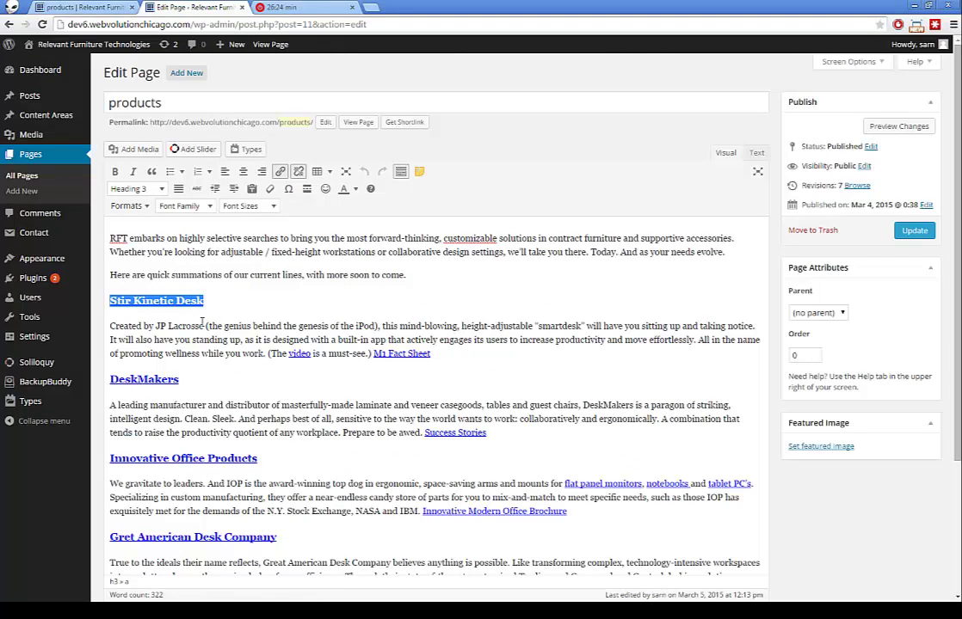
pyautogui.hotkey('ctrl', 'shift', 'Tab')
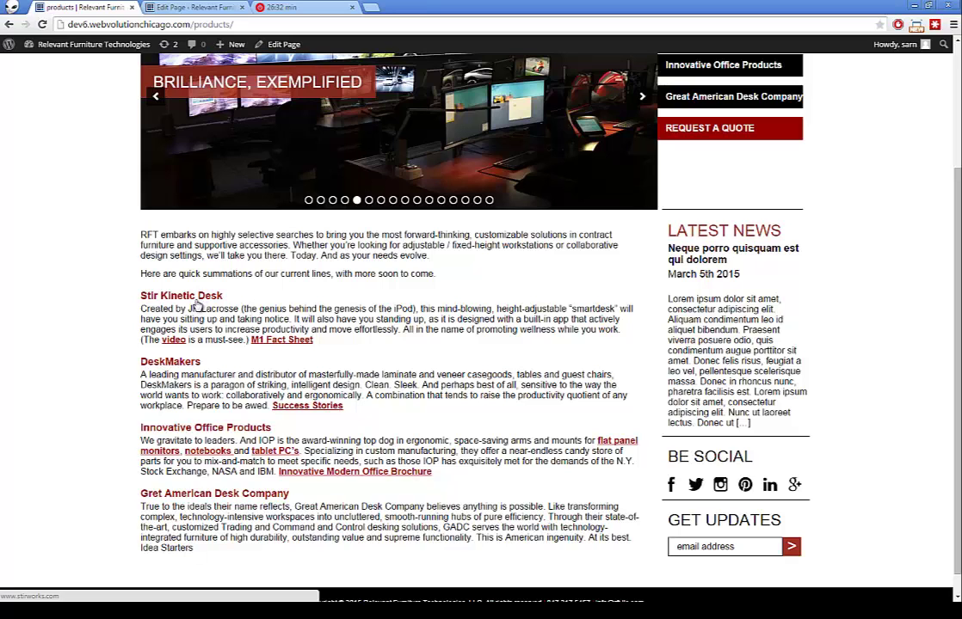
pyautogui.hotkey('ctrl', 'Tab')
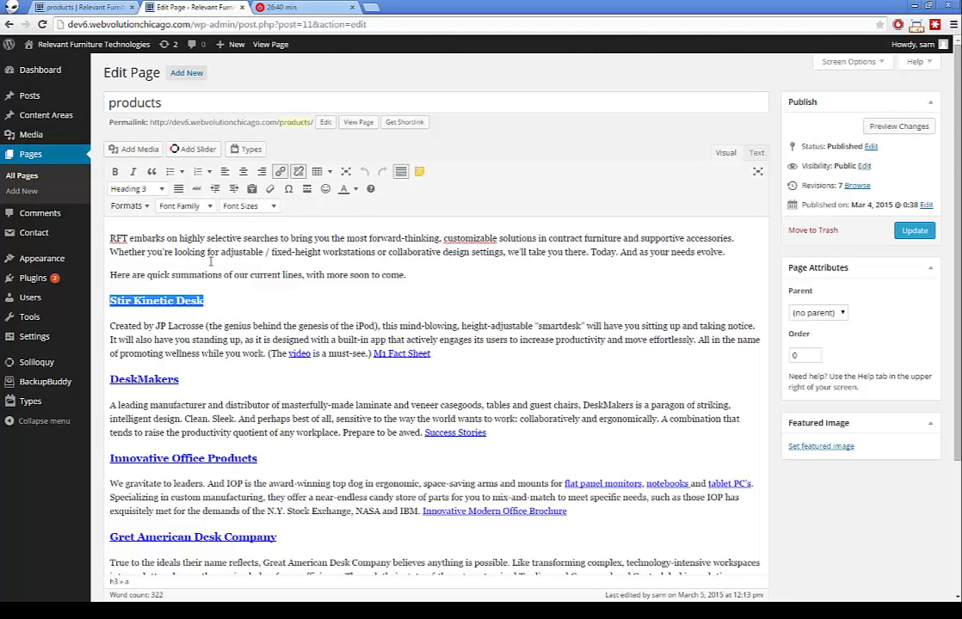
# - Append ". TEst" after "Idea Starters" at the end of the Gret American Desk Company paragraph
pyautogui.scroll(-3, 210, 262)
pyautogui.scroll(3, 209, 258)
pyautogui.click(177, 308)
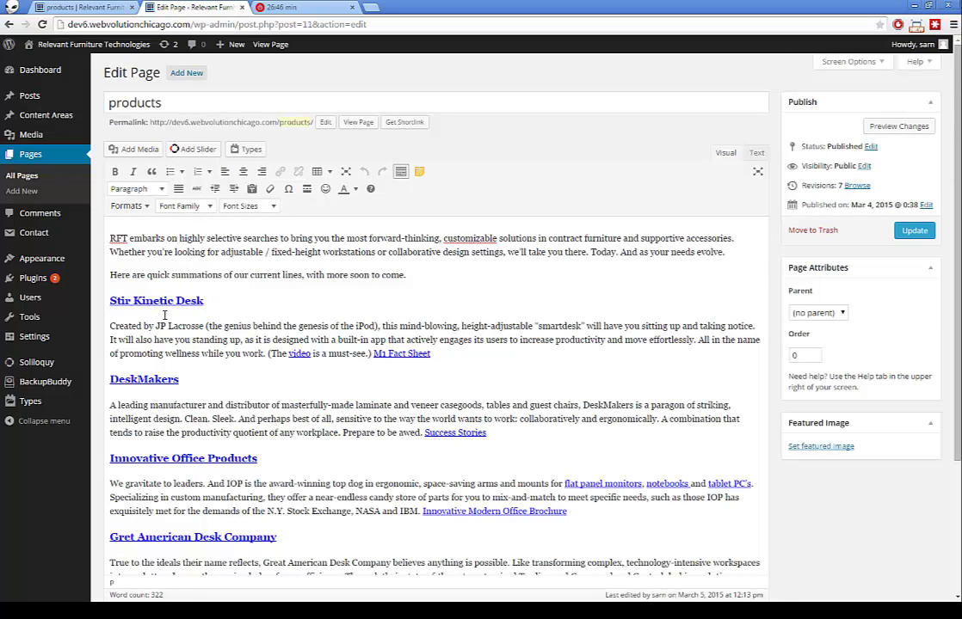
pyautogui.click(456, 353)
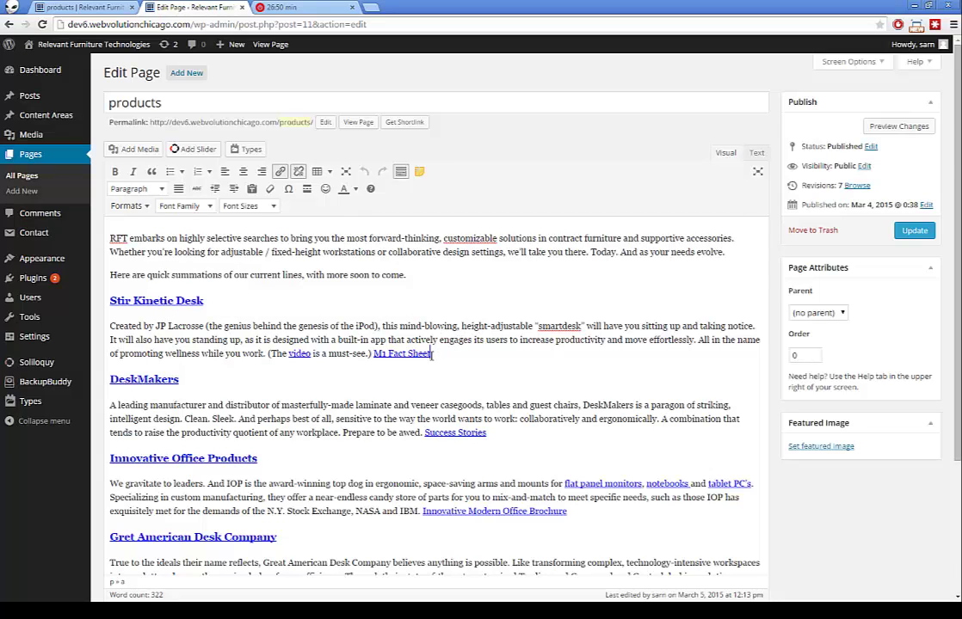
pyautogui.scroll(-2, 431, 354)
pyautogui.click(222, 432)
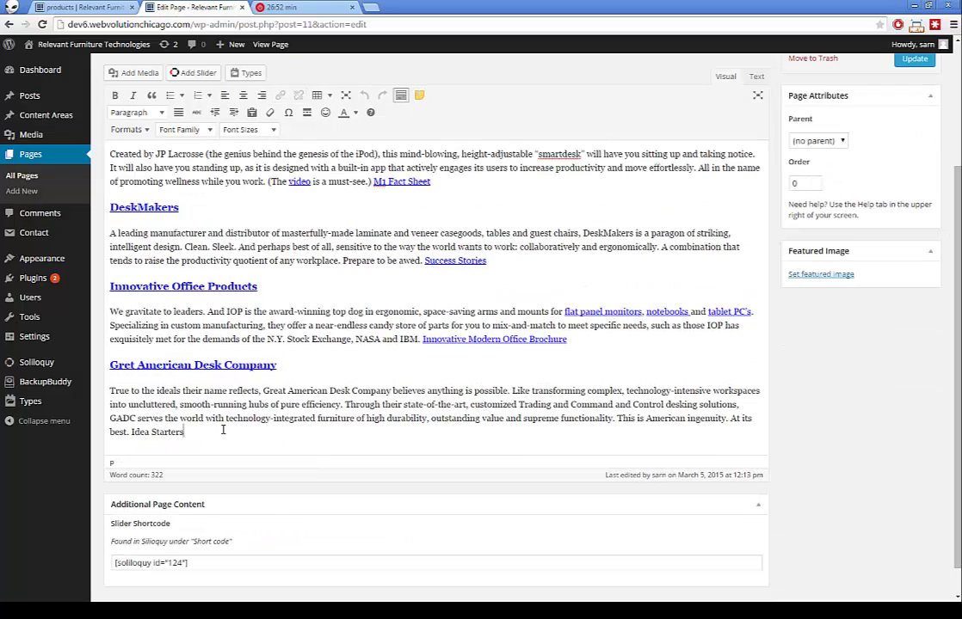
pyautogui.write('. TEst')
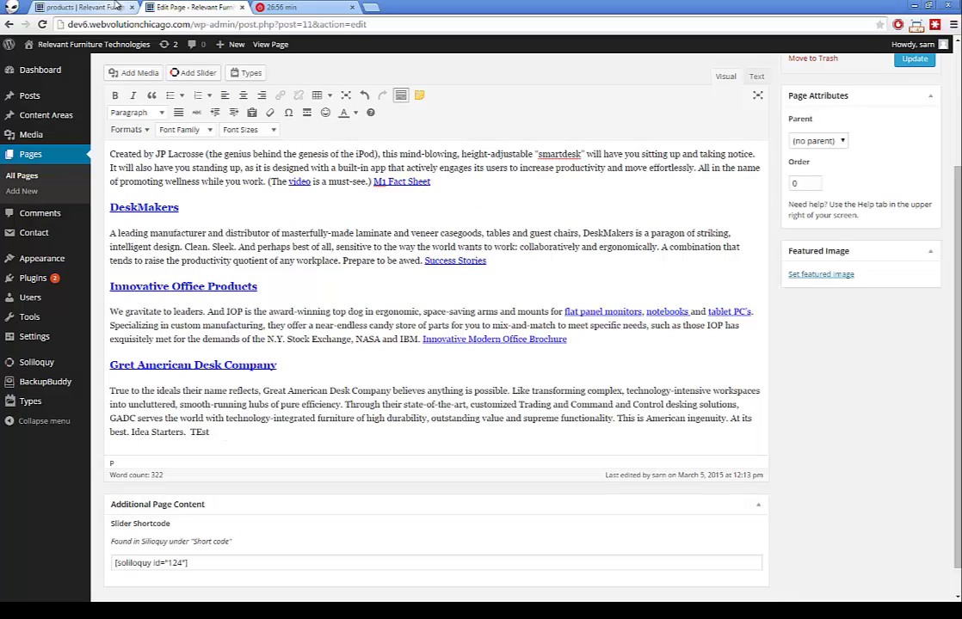
pyautogui.scroll(2, 181, 378)
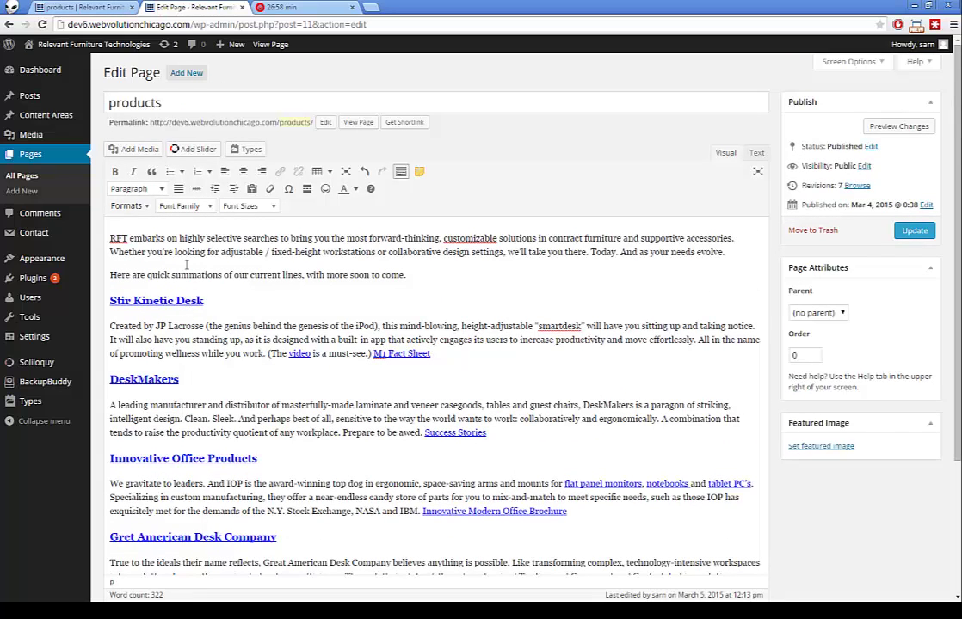
pyautogui.scroll(-1, 191, 370)
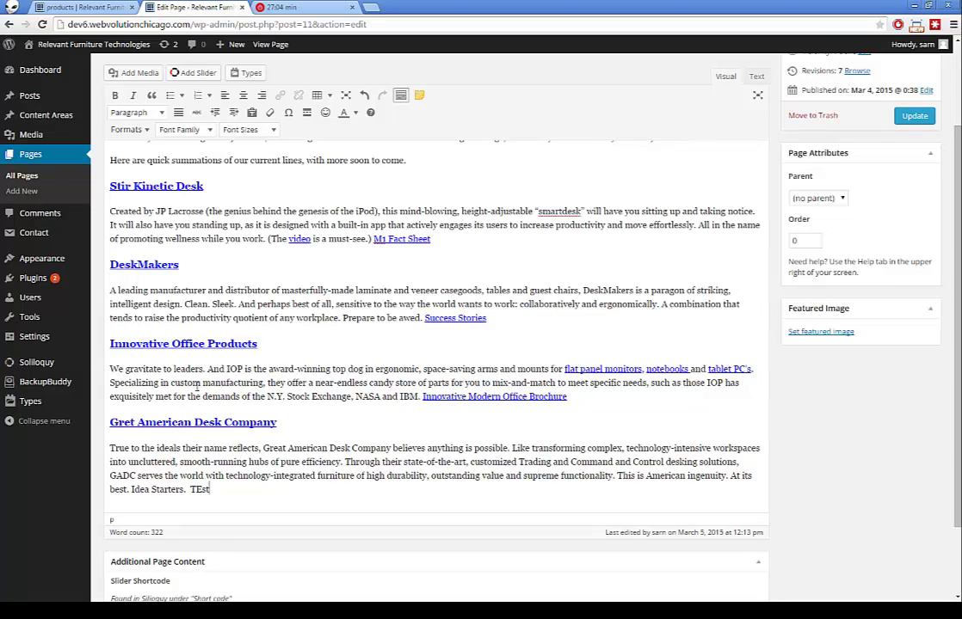
# - Examine the slider and the order of the product sections on the live DeskMakers page
pyautogui.hotkey('ctrl', 'shift', 'Tab')
pyautogui.press('F5')
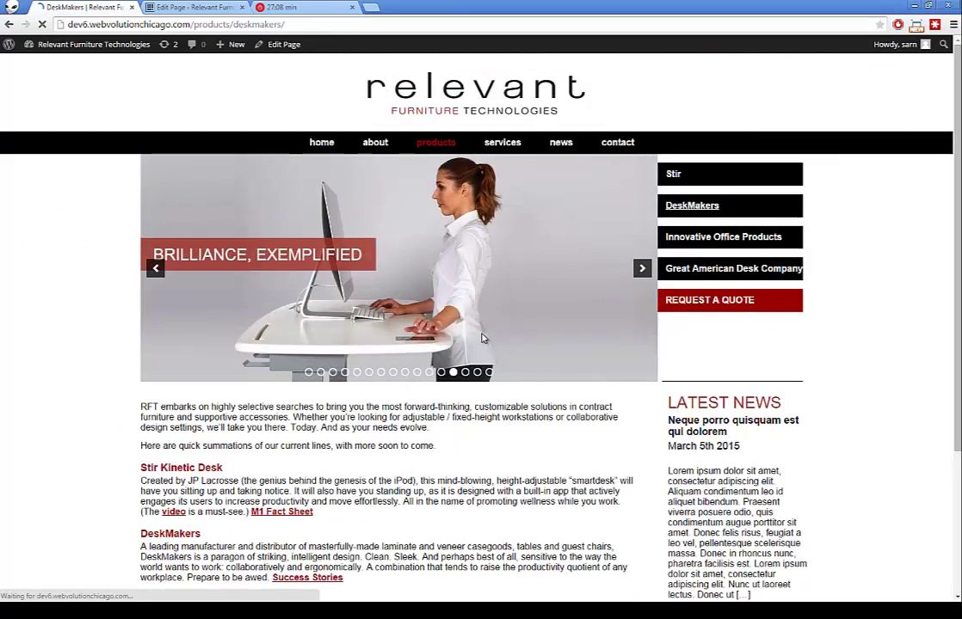
pyautogui.scroll(2, 516, 310)
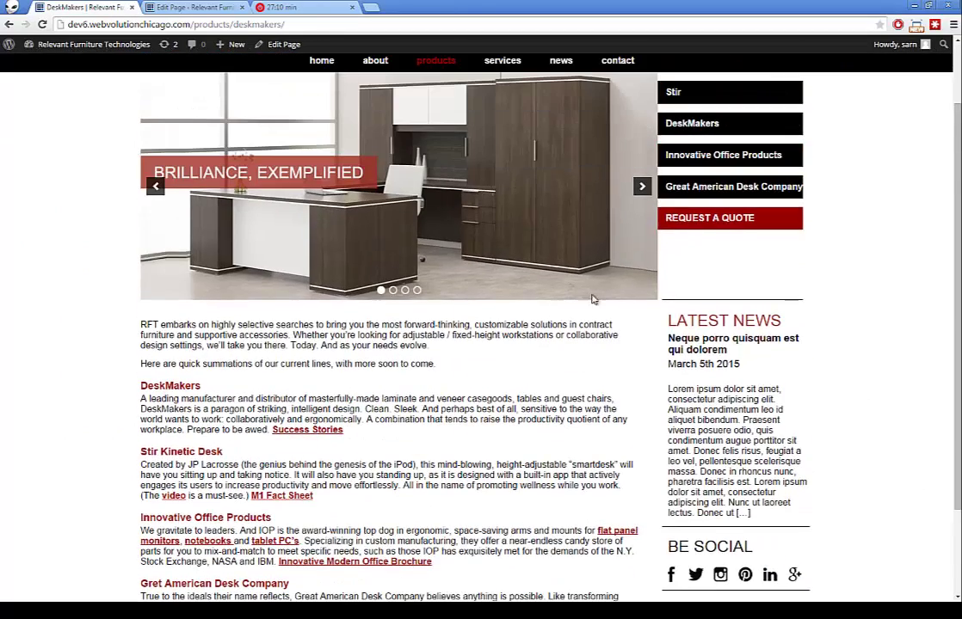
pyautogui.scroll(-2, 611, 172)
pyautogui.scroll(2, 661, 211)
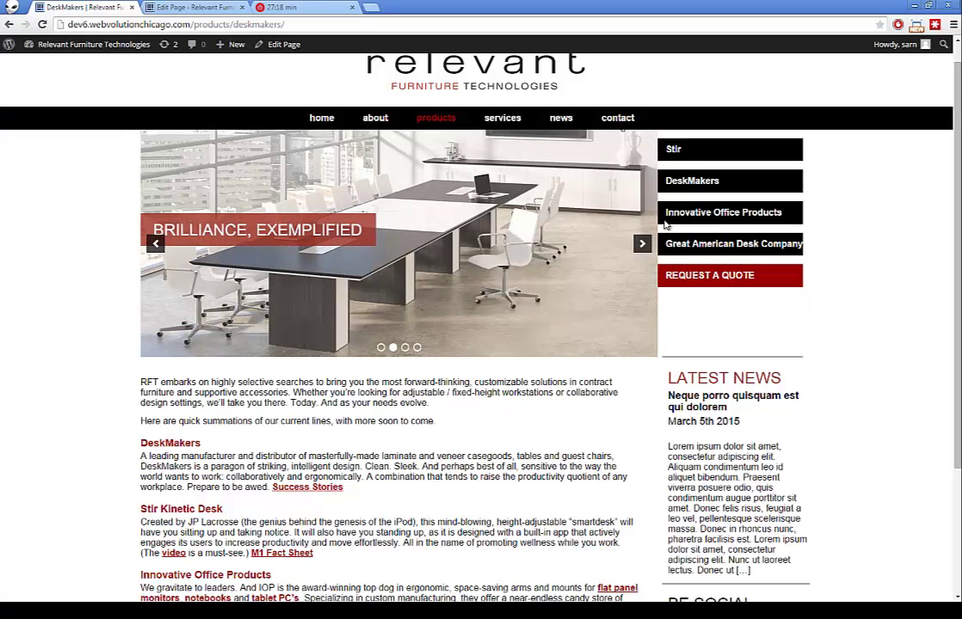
pyautogui.scroll(-1, 231, 455)
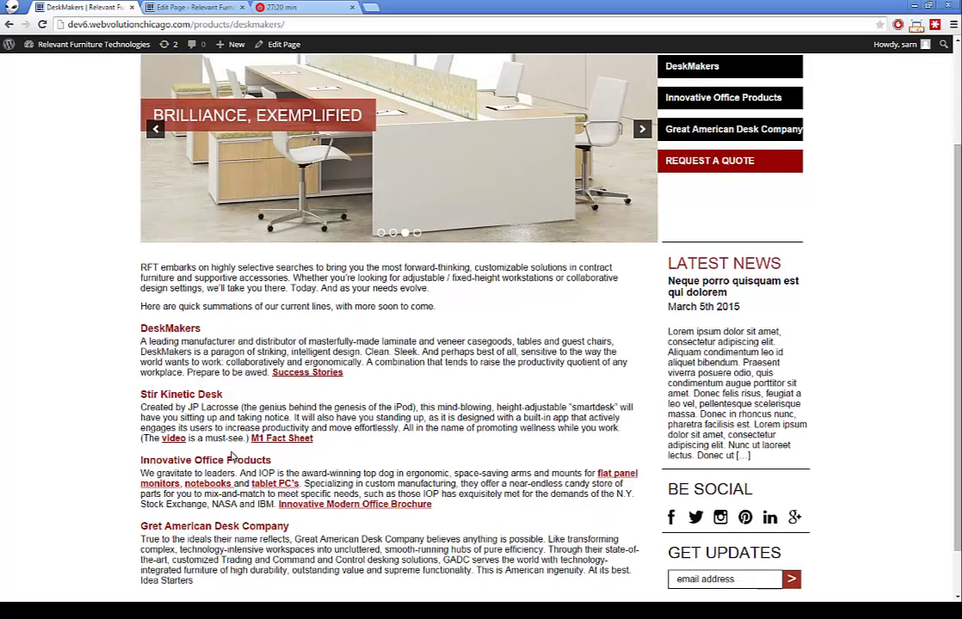
pyautogui.scroll(1, 231, 456)
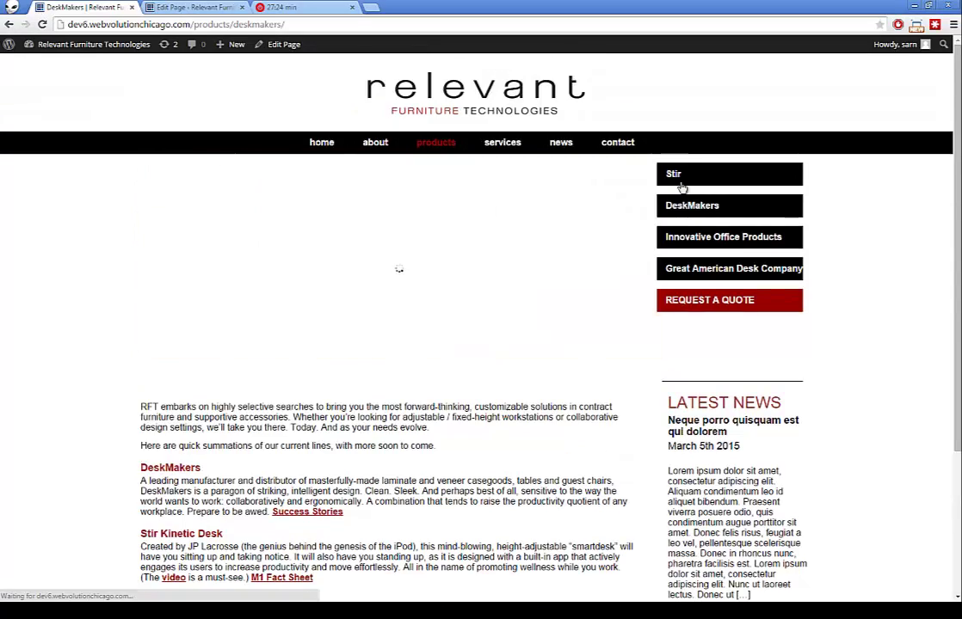
pyautogui.scroll(-3, 151, 297)
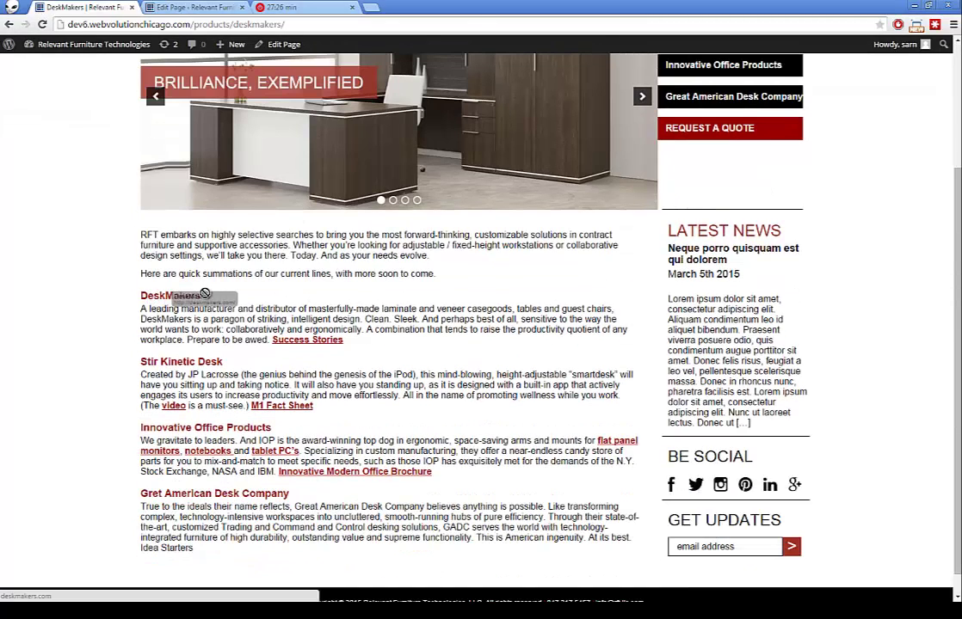
pyautogui.scroll(2, 641, 142)
# - Look over the live Innovative Office Products page, then go back to the live products page and the products page editor
pyautogui.click(694, 241)
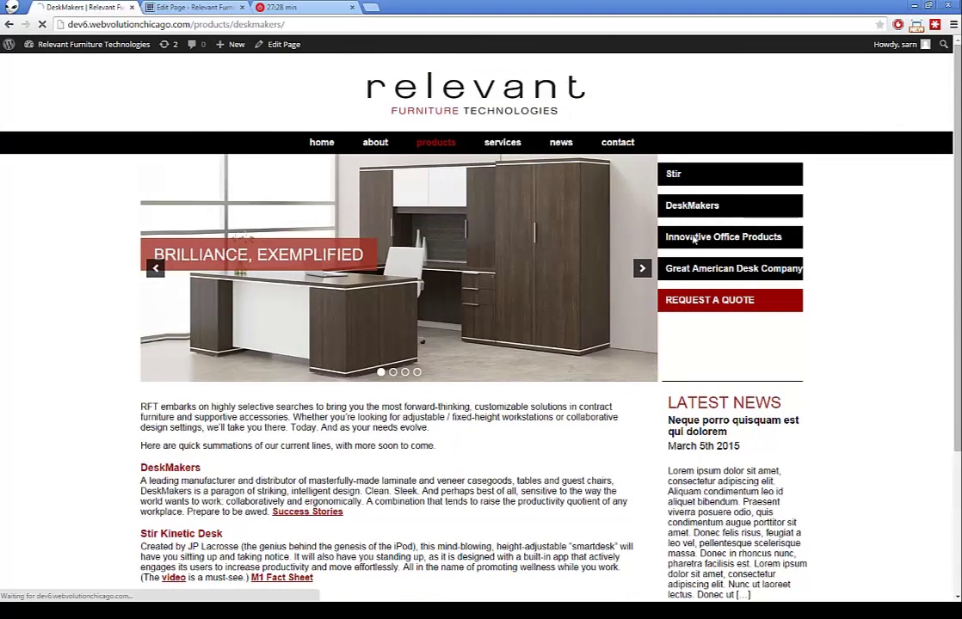
pyautogui.scroll(-3, 282, 360)
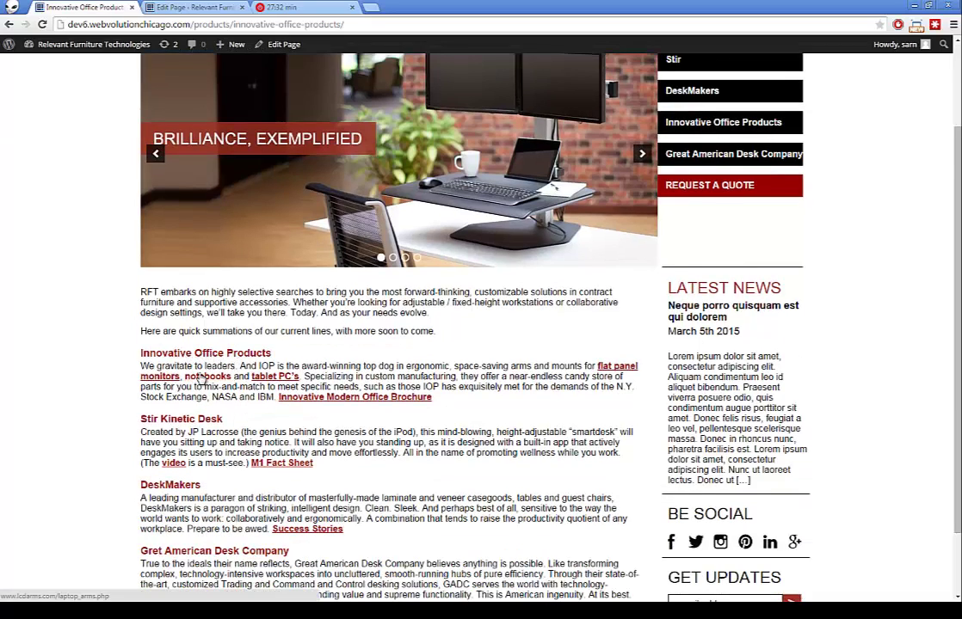
pyautogui.scroll(-2, 619, 217)
pyautogui.scroll(1, 416, 246)
pyautogui.scroll(-2, 475, 284)
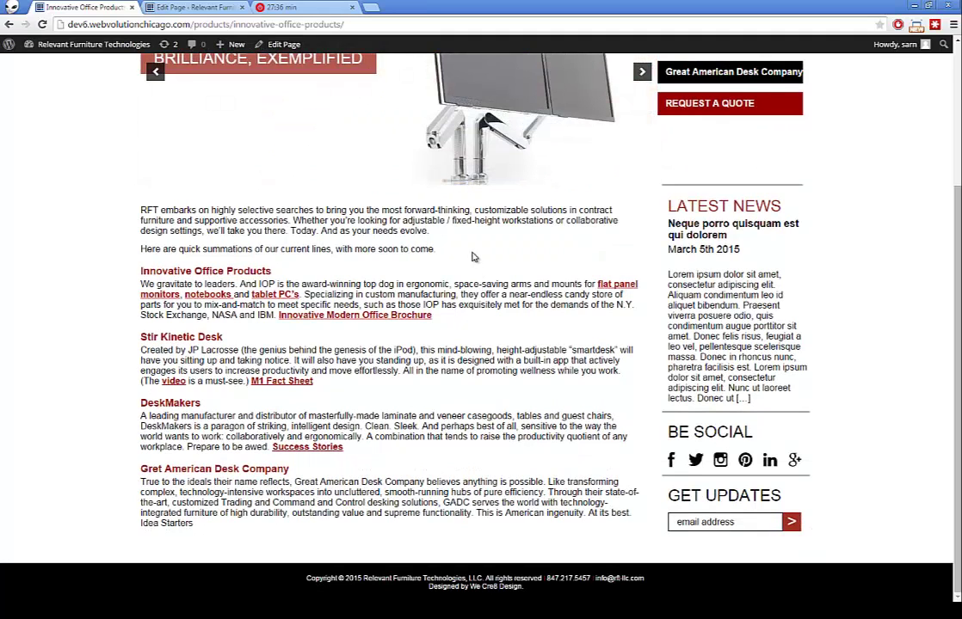
pyautogui.scroll(2, 416, 225)
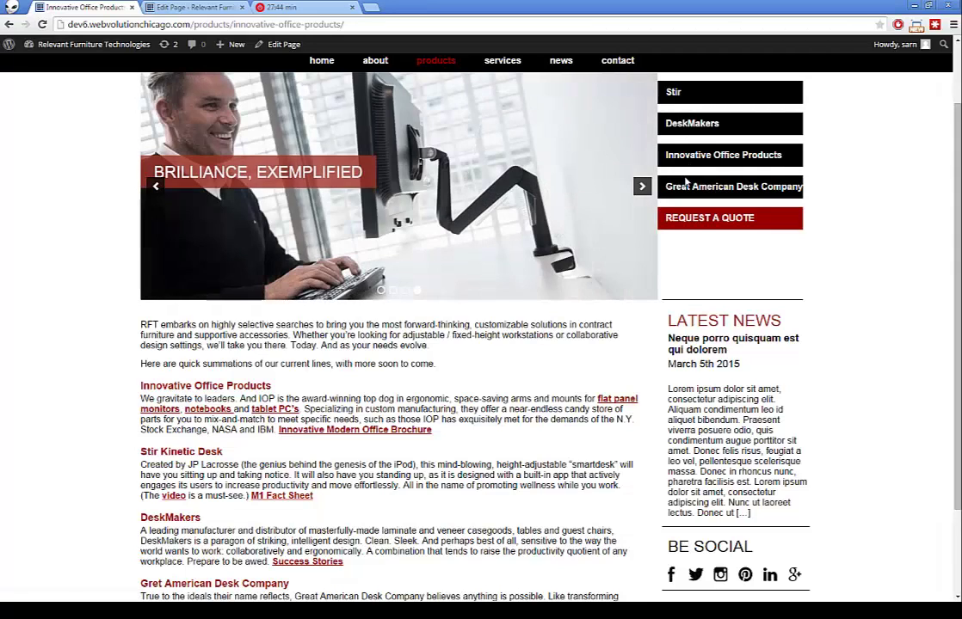
pyautogui.click(435, 62)
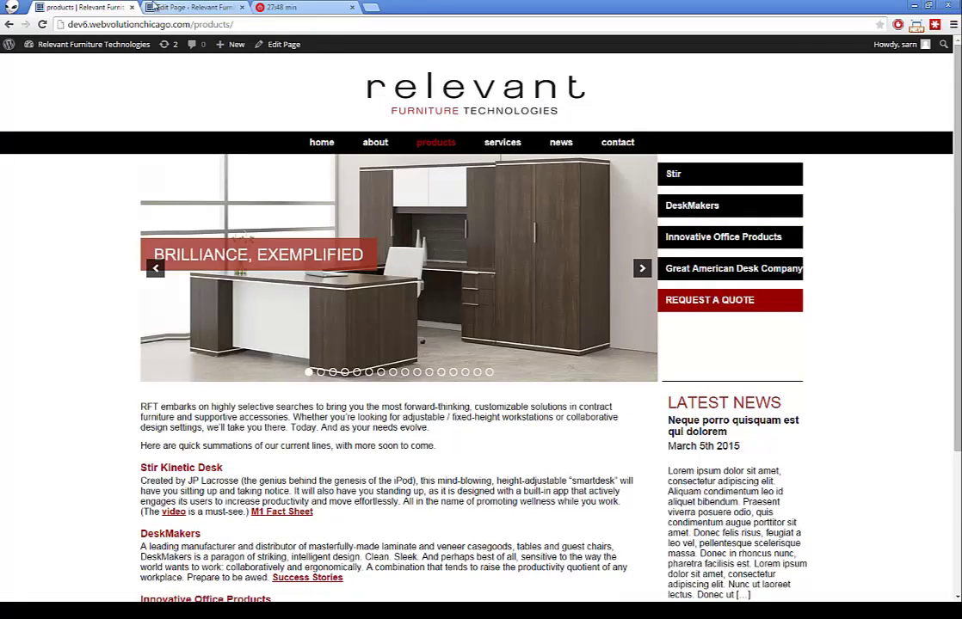
pyautogui.click(187, 8)
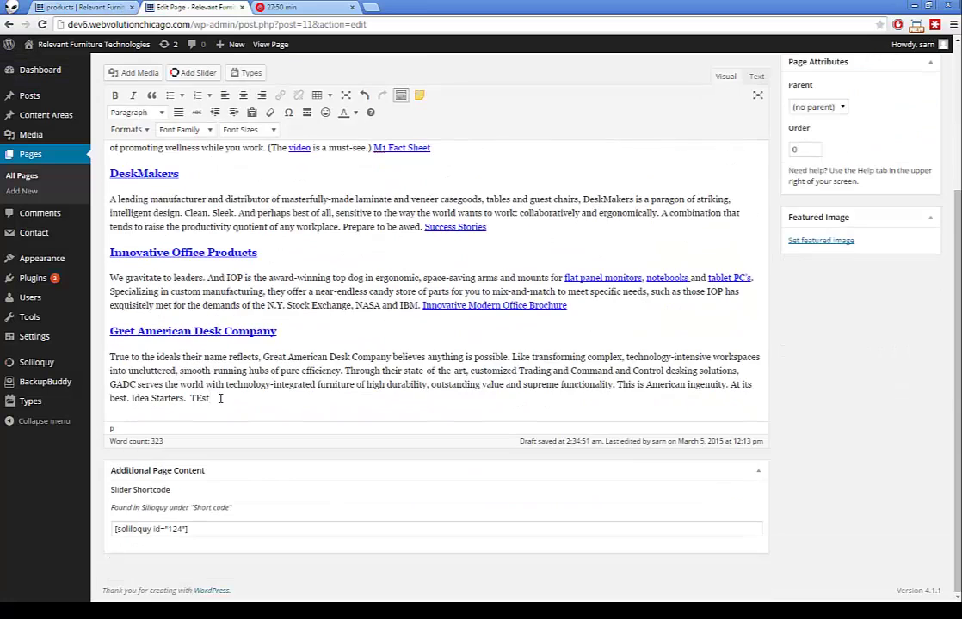
# - Highlight "TEst" in the products page editor, then open the live Stir Kinetic Desk page and highlight its text below the slider
pyautogui.doubleClick(199, 398)
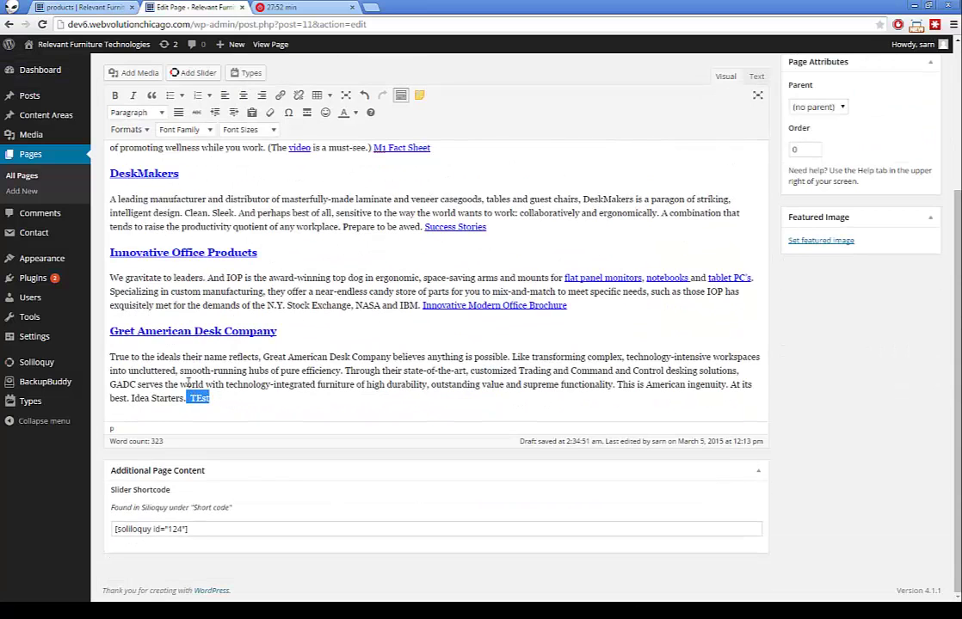
pyautogui.scroll(3, 187, 385)
pyautogui.click(81, 7)
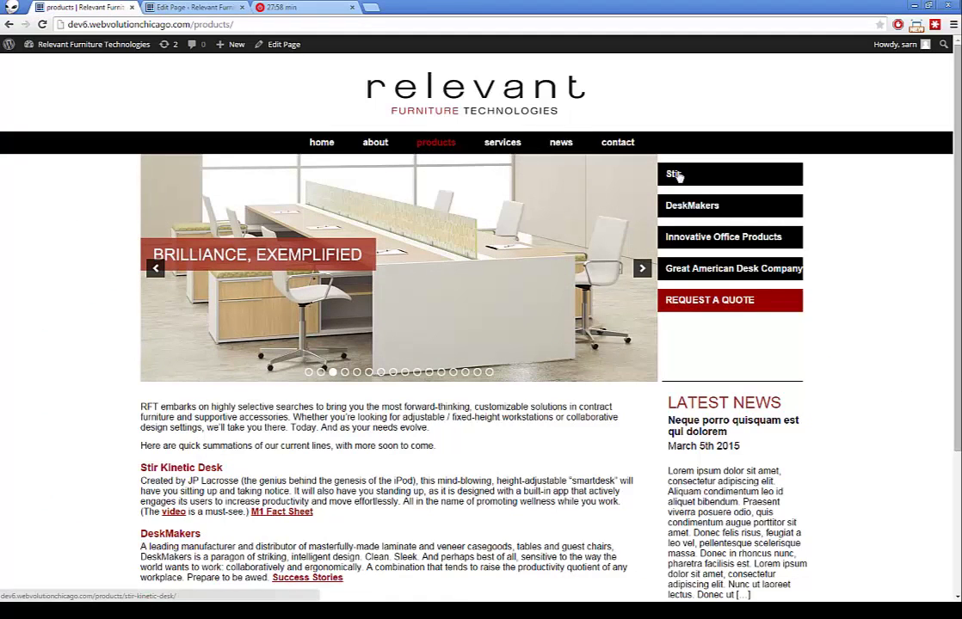
pyautogui.click(675, 175)
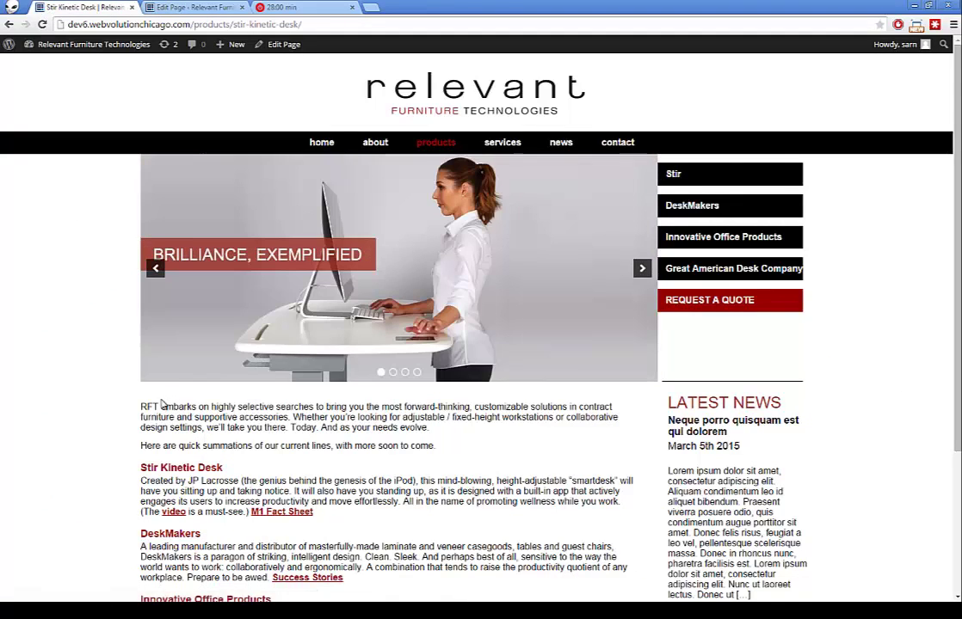
pyautogui.scroll(-2, 162, 403)
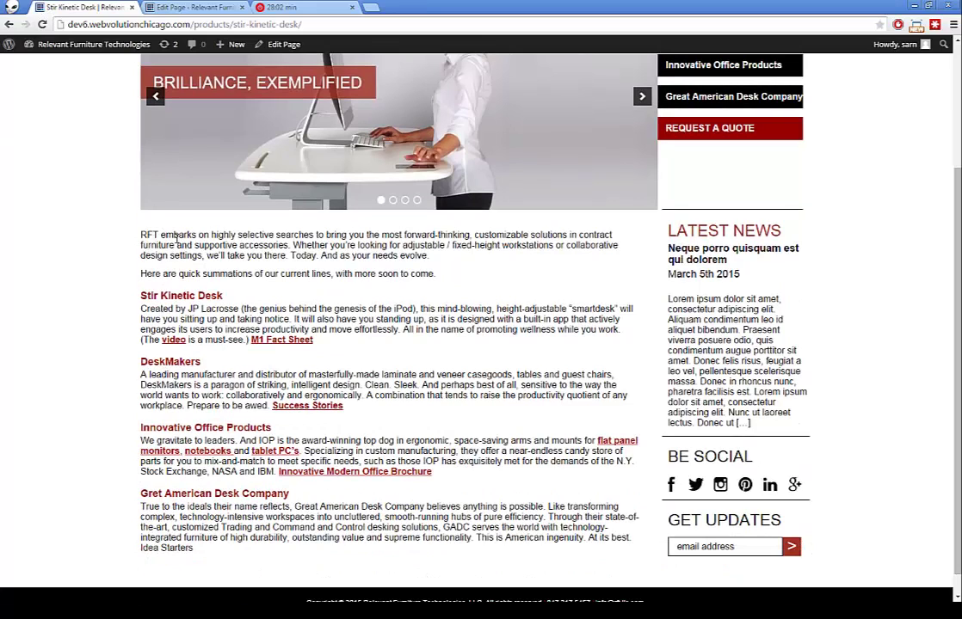
pyautogui.moveTo(172, 234); pyautogui.dragTo(468, 548)
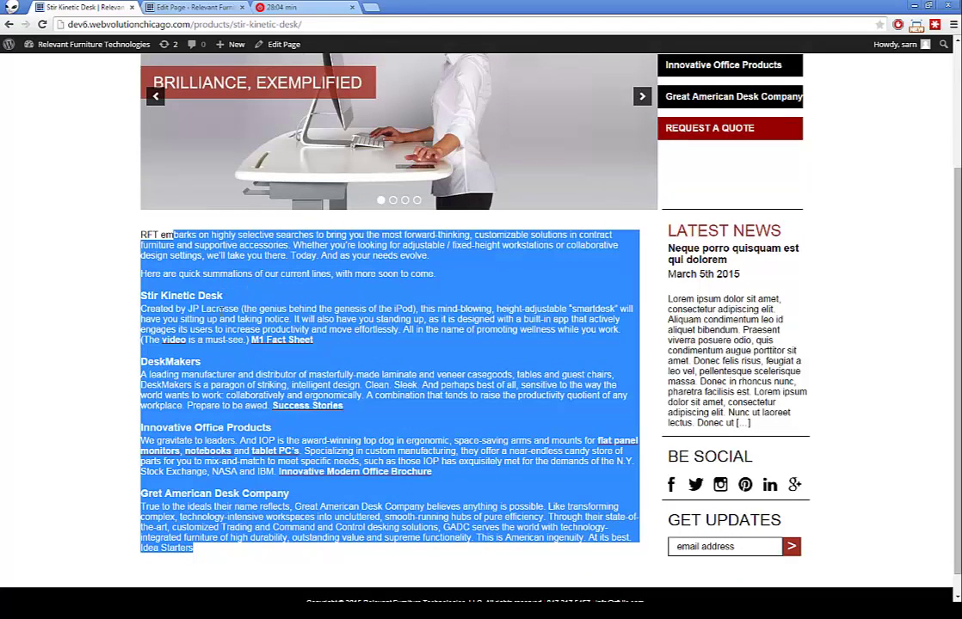
pyautogui.scroll(1, 372, 356)
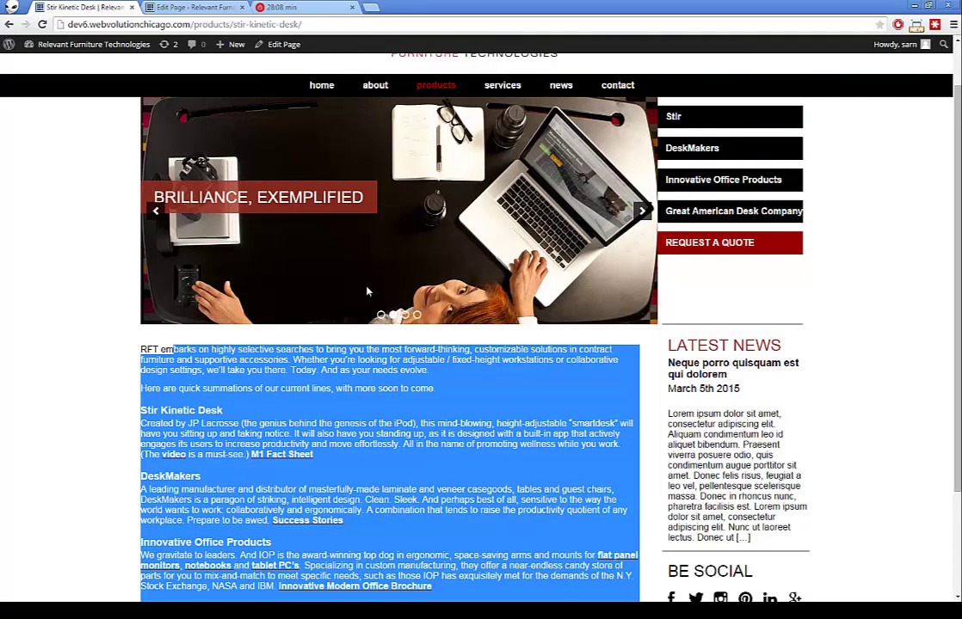
# - Leave the products page editor without saving the changes and return to the list of all pages
pyautogui.click(161, 6)
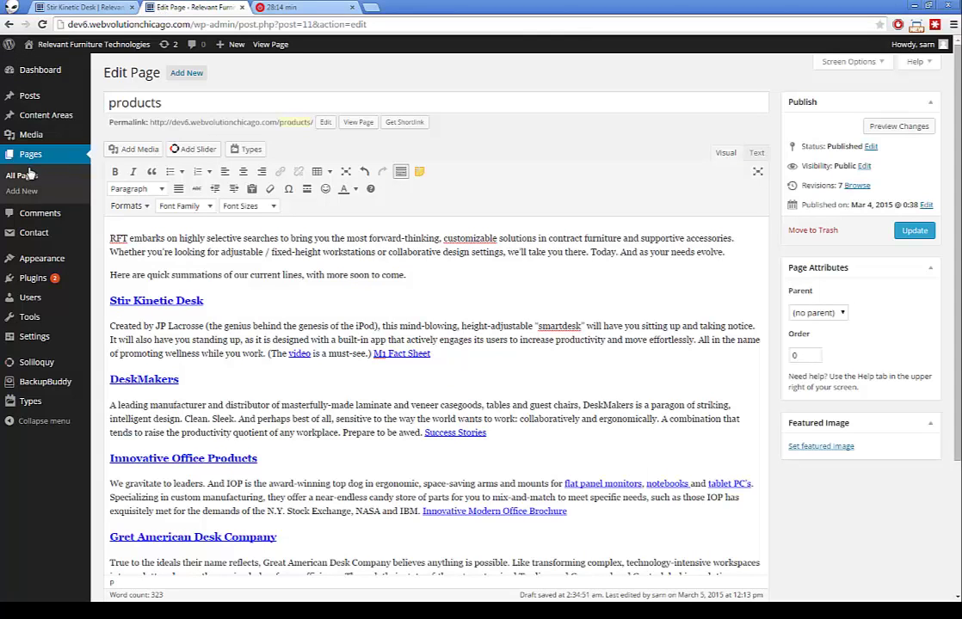
pyautogui.click(22, 175)
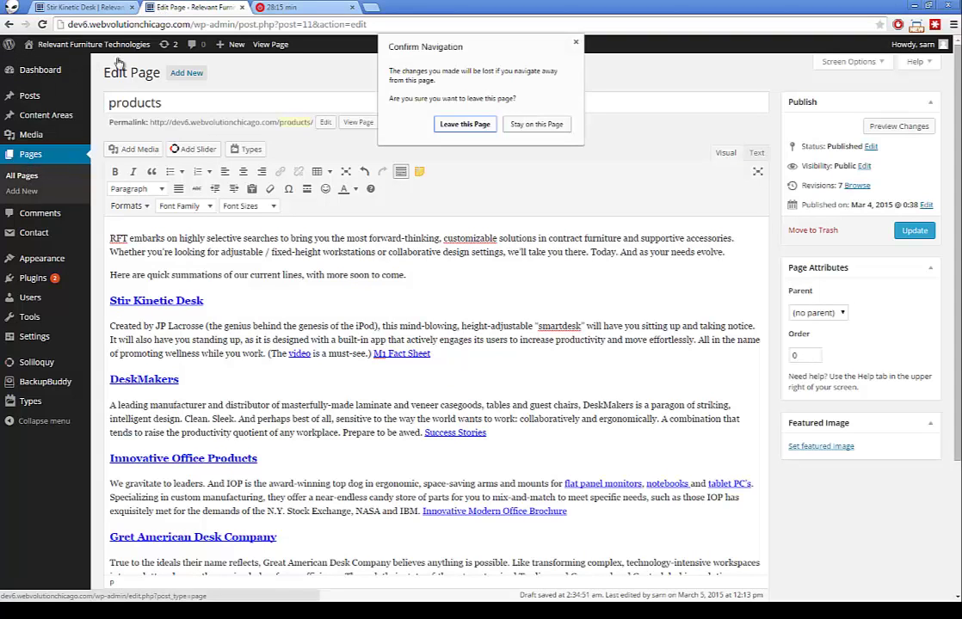
pyautogui.click(463, 125)
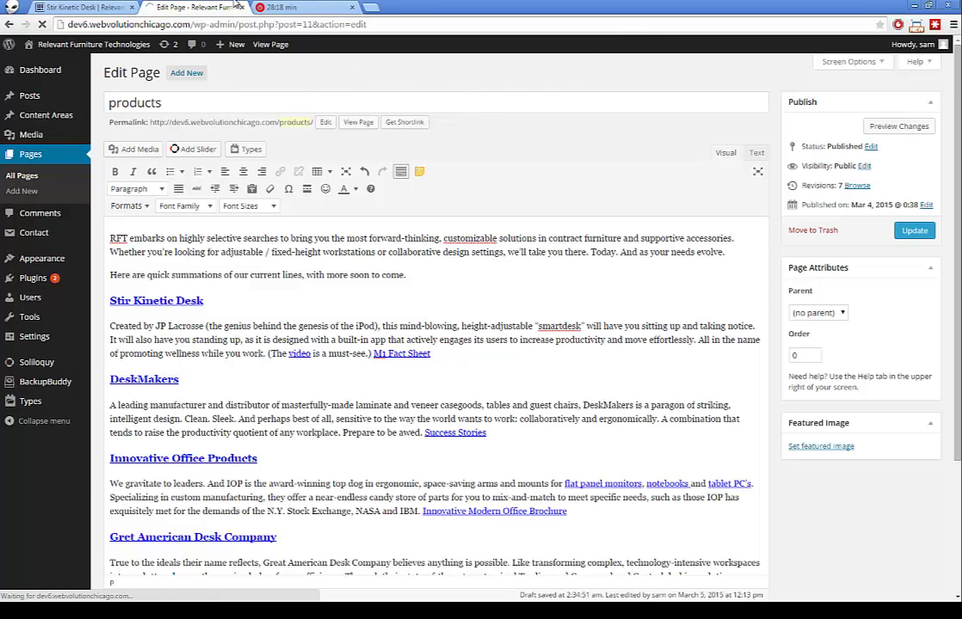
# - Look over the live services page, then the address details and form on the live contact page
pyautogui.hotkey('ctrl', 'shift', 'Tab')
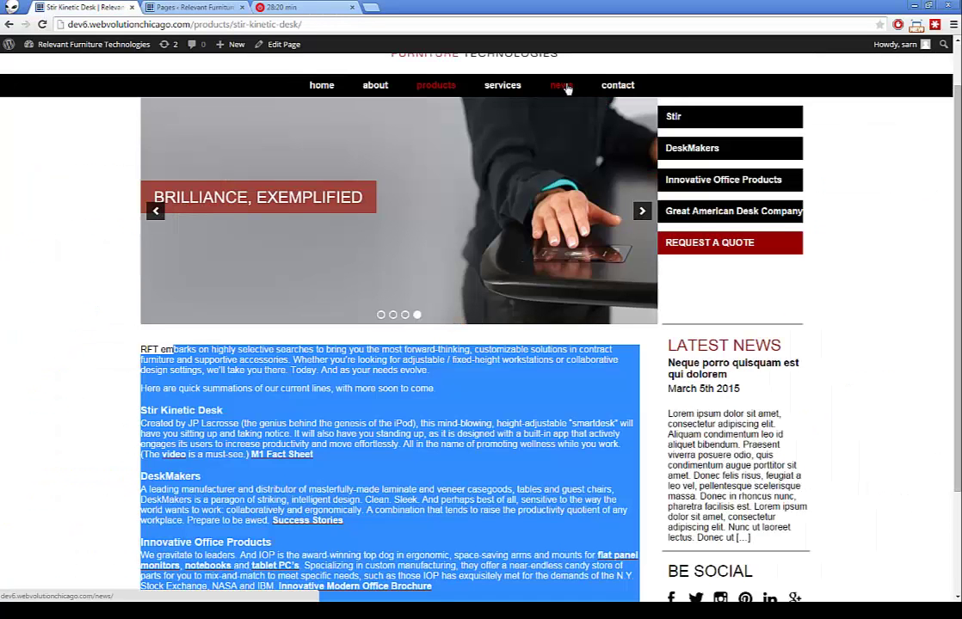
pyautogui.click(508, 90)
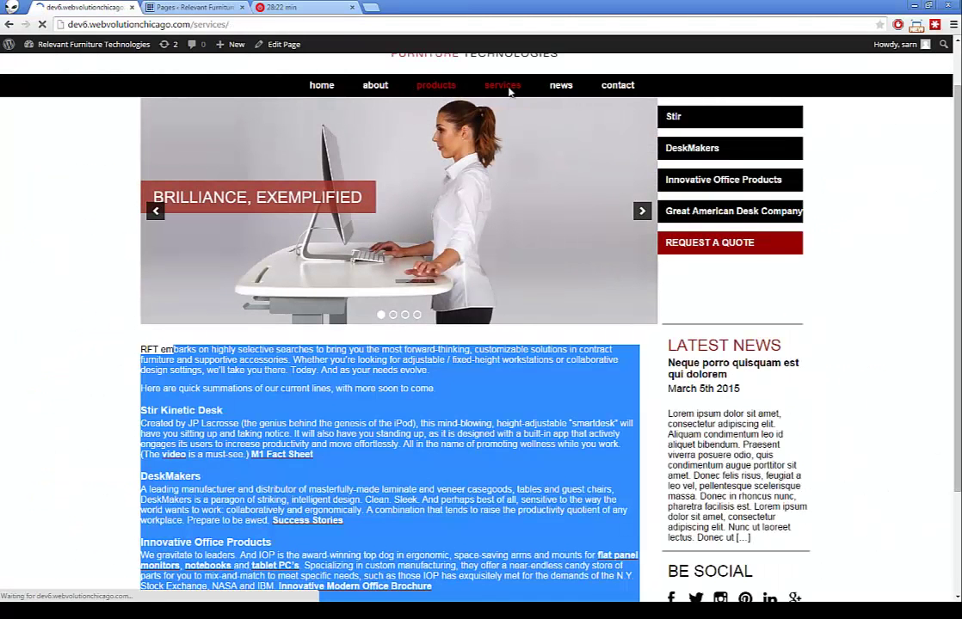
pyautogui.scroll(-6, 533, 258)
pyautogui.scroll(6, 539, 106)
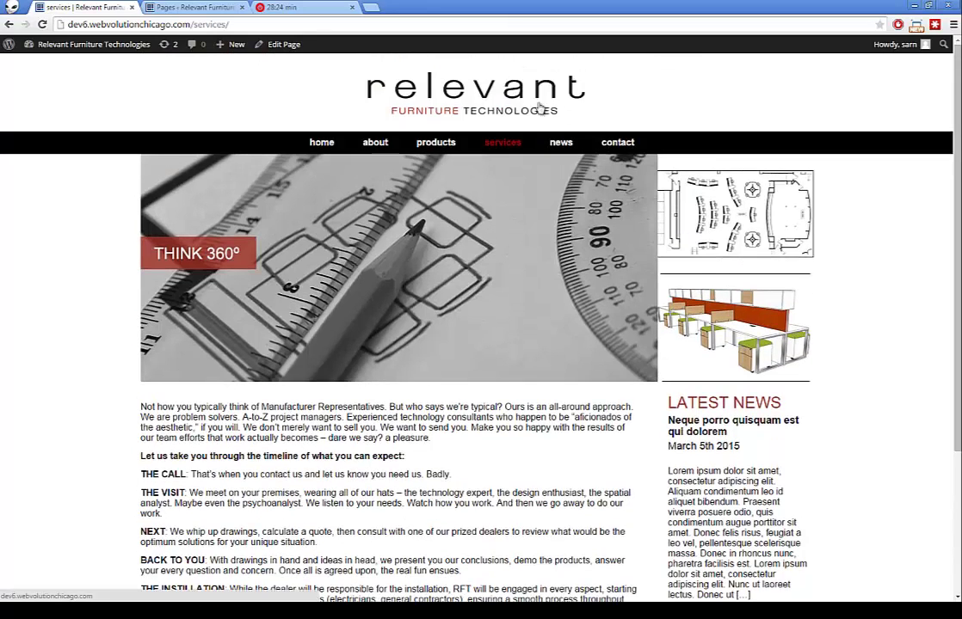
pyautogui.click(615, 143)
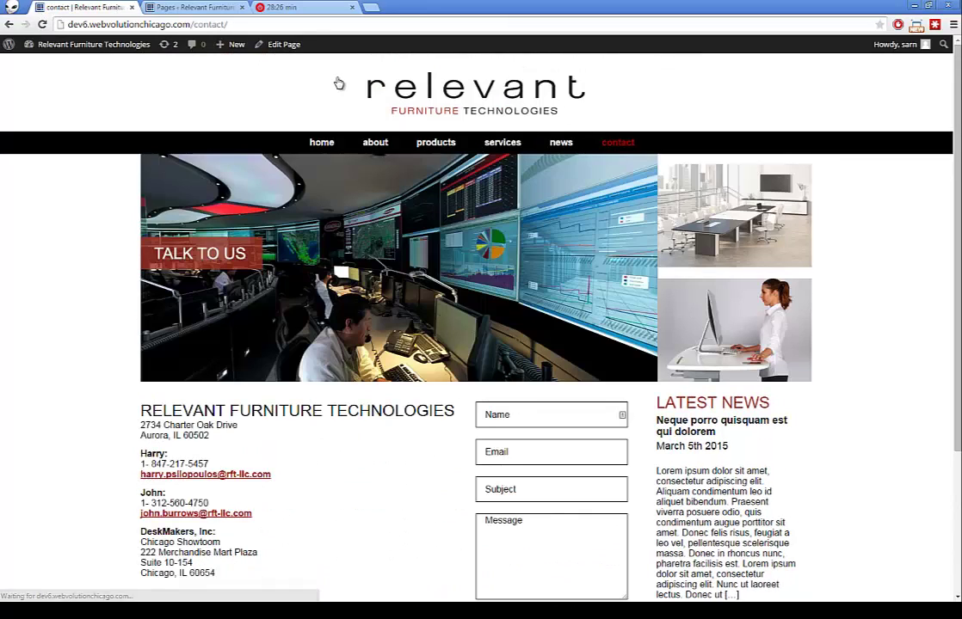
pyautogui.scroll(-2, 337, 84)
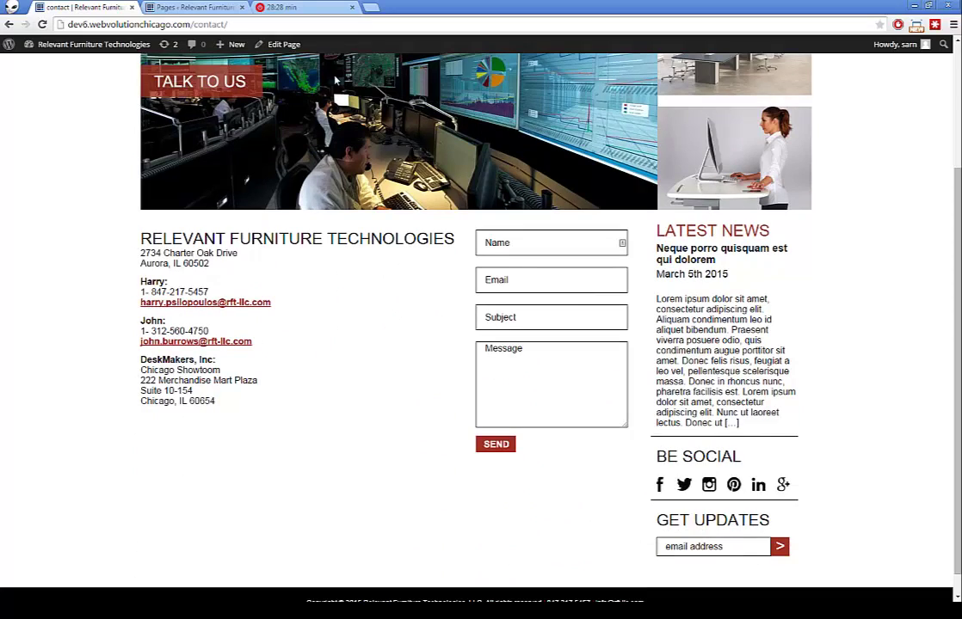
pyautogui.scroll(1, 335, 81)
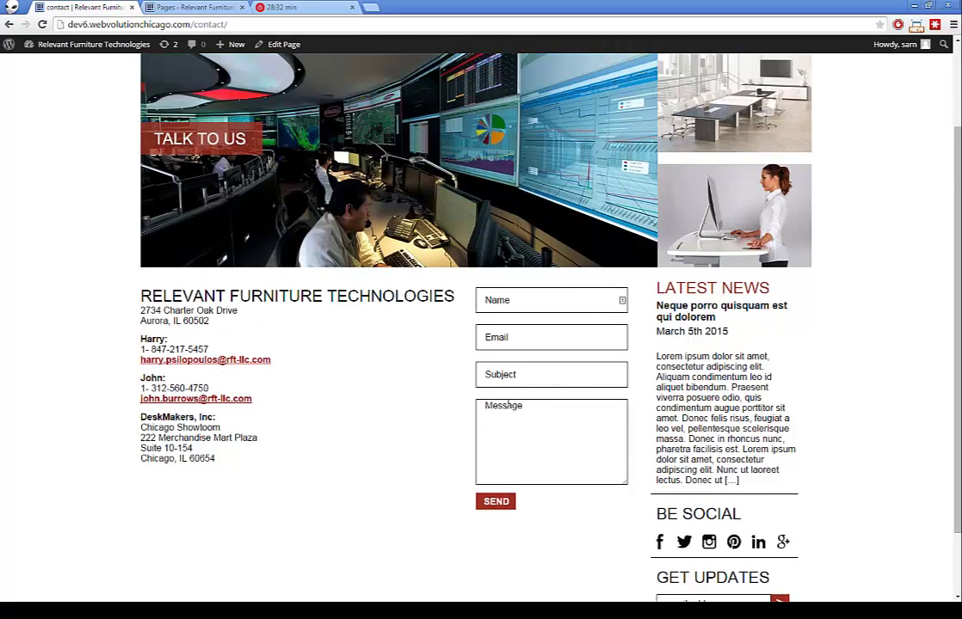
# - Open the contact page for editing and compare its address details and contact form shortcode with the live contact page
pyautogui.click(163, 7)
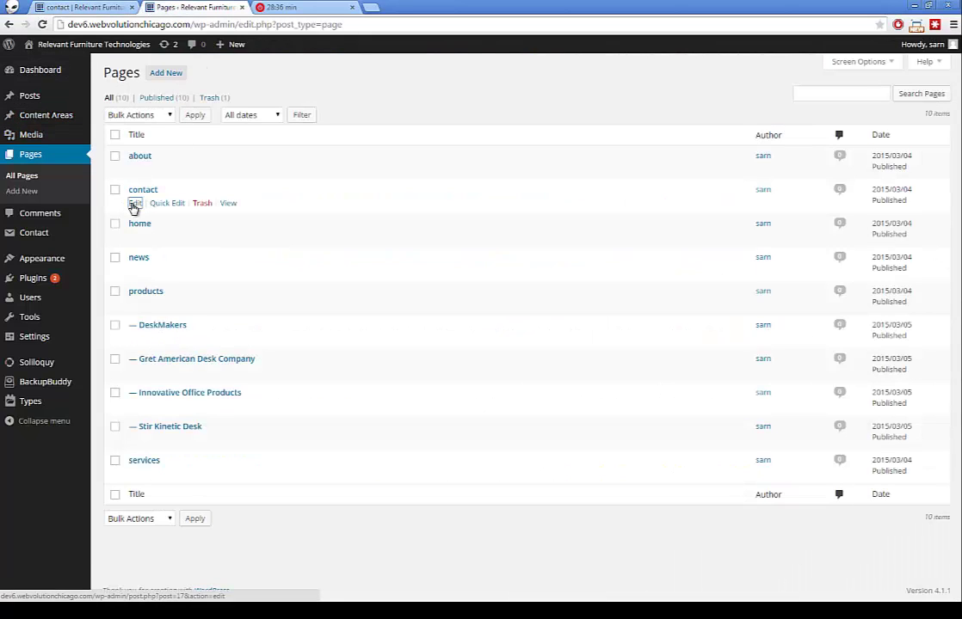
pyautogui.click(134, 204)
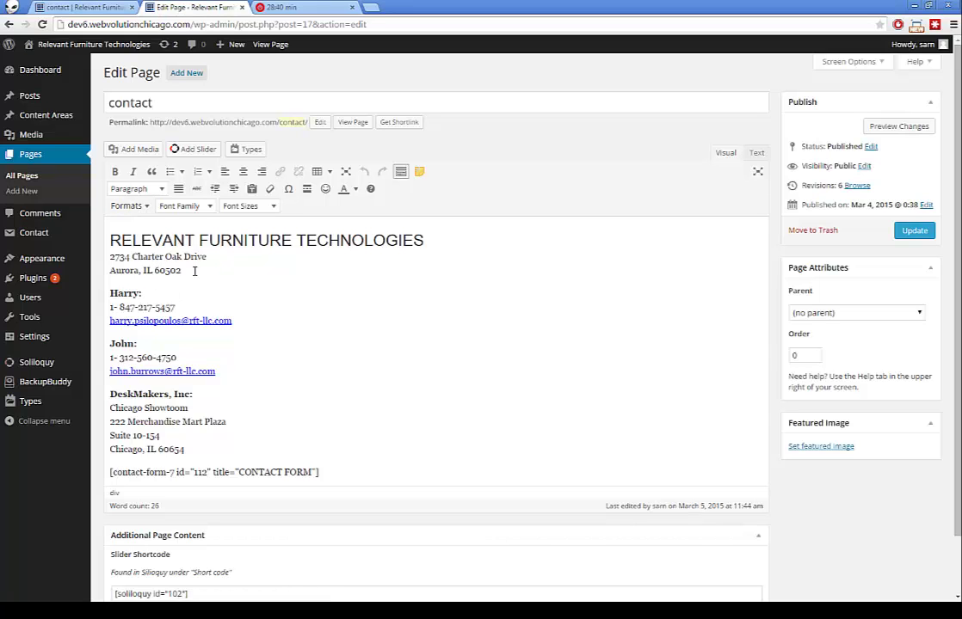
pyautogui.click(114, 7)
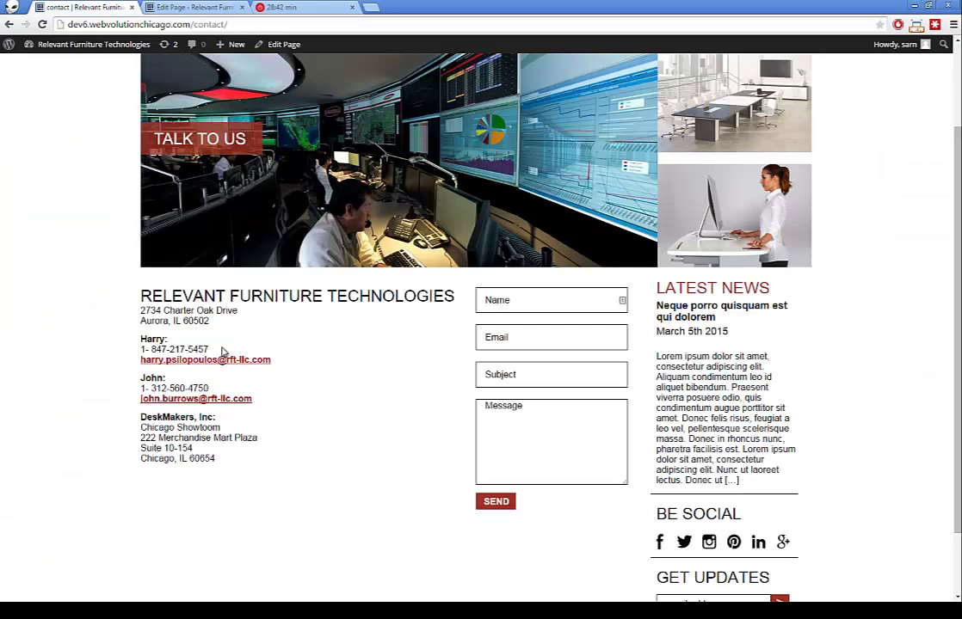
pyautogui.click(193, 7)
pyautogui.scroll(-1, 200, 309)
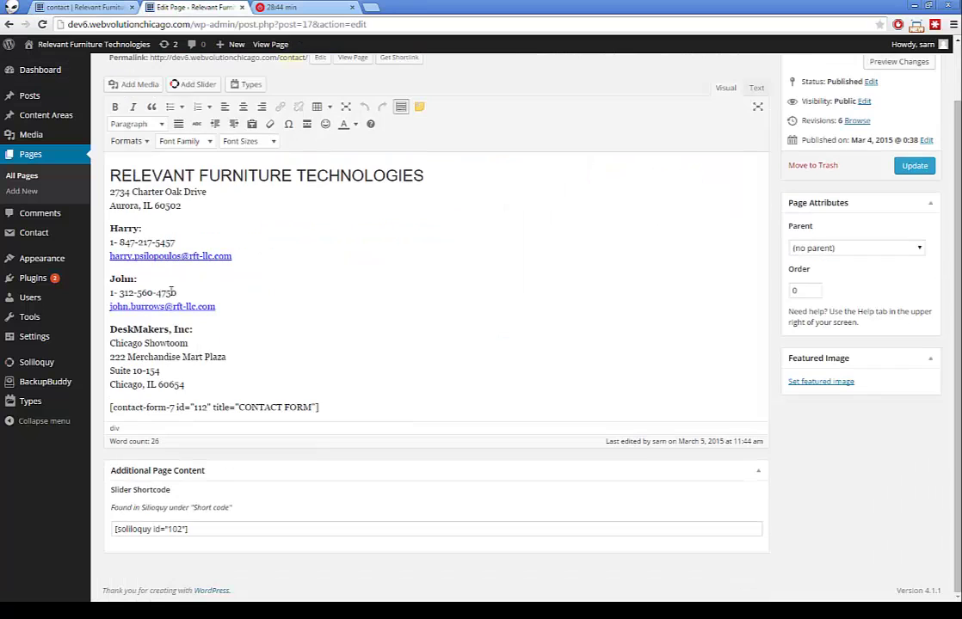
pyautogui.click(103, 8)
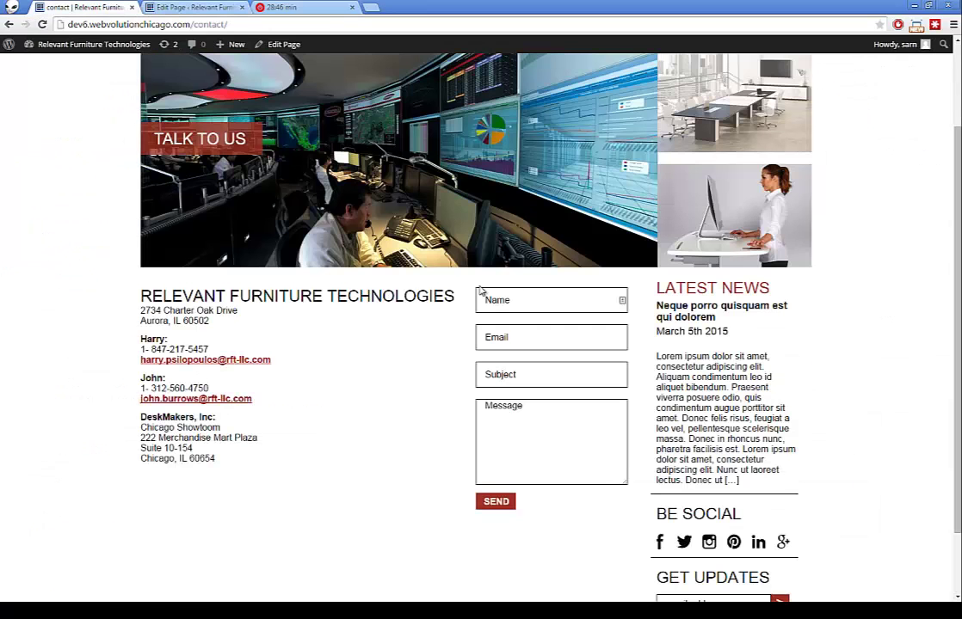
pyautogui.click(226, 9)
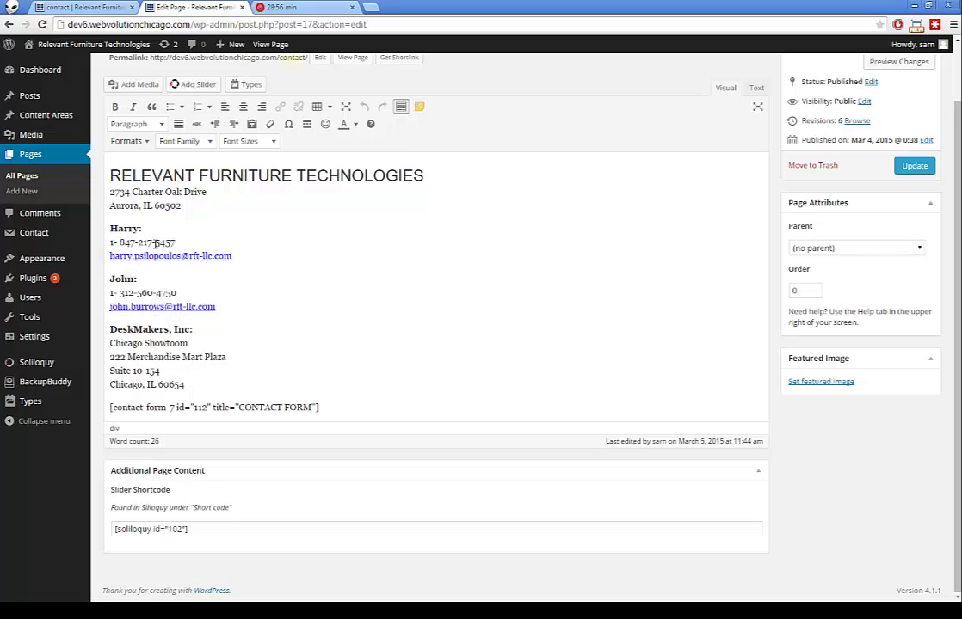
# - In the DeskMakers, Inc address, join the city line to the suite line and try paragraph breaks and a single line break between them
pyautogui.click(197, 380)
pyautogui.press('Home')
pyautogui.press('BackSpace')
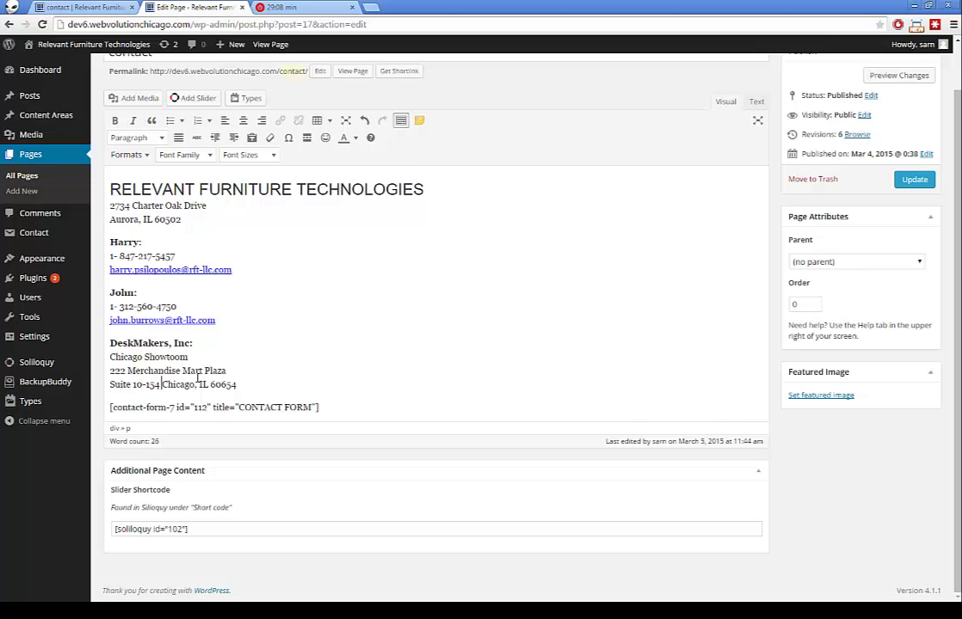
pyautogui.press('Return')
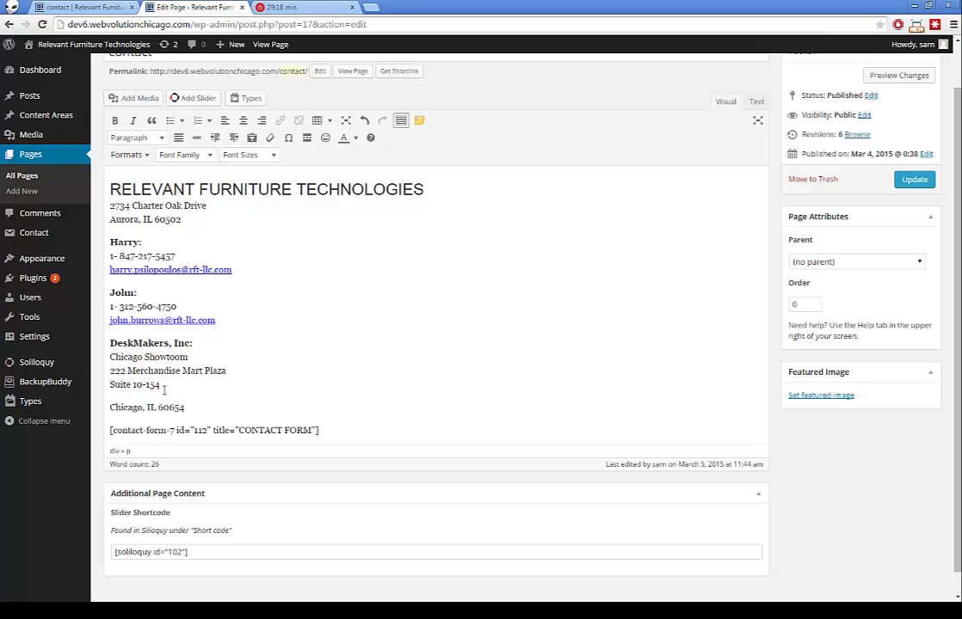
pyautogui.press('BackSpace')
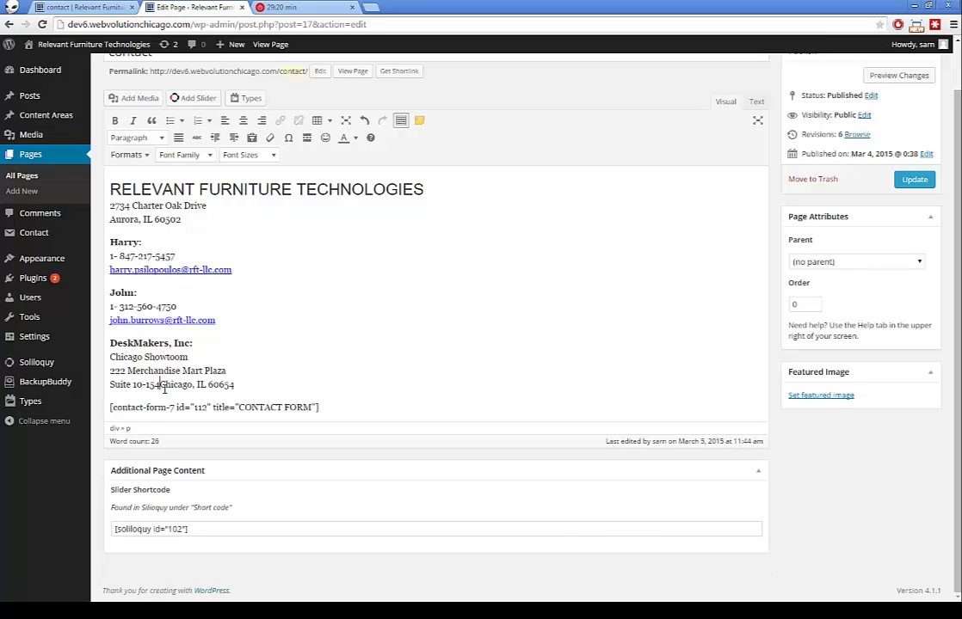
pyautogui.press('Return')
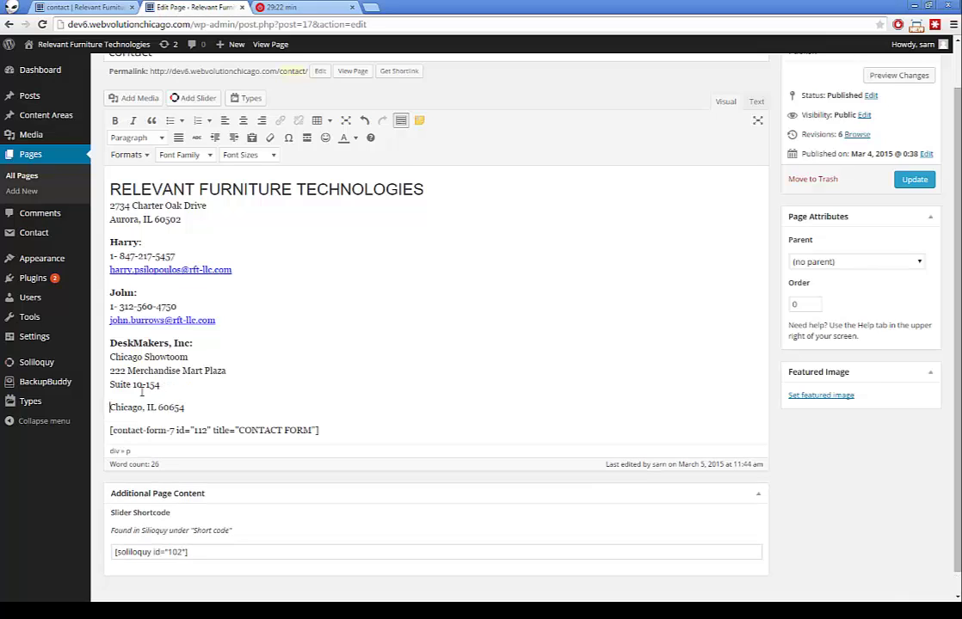
pyautogui.press('BackSpace')
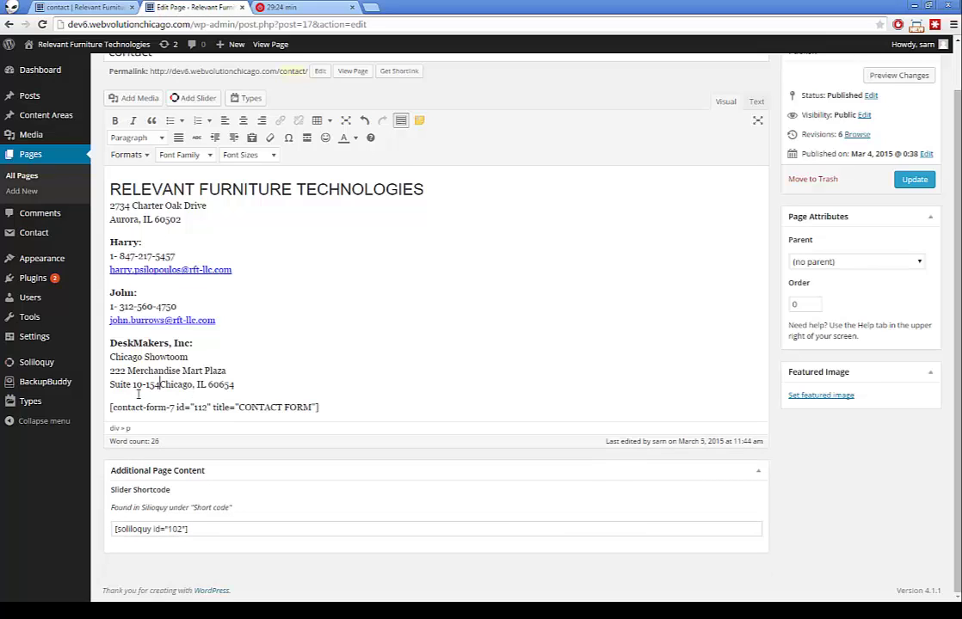
pyautogui.press('Return')
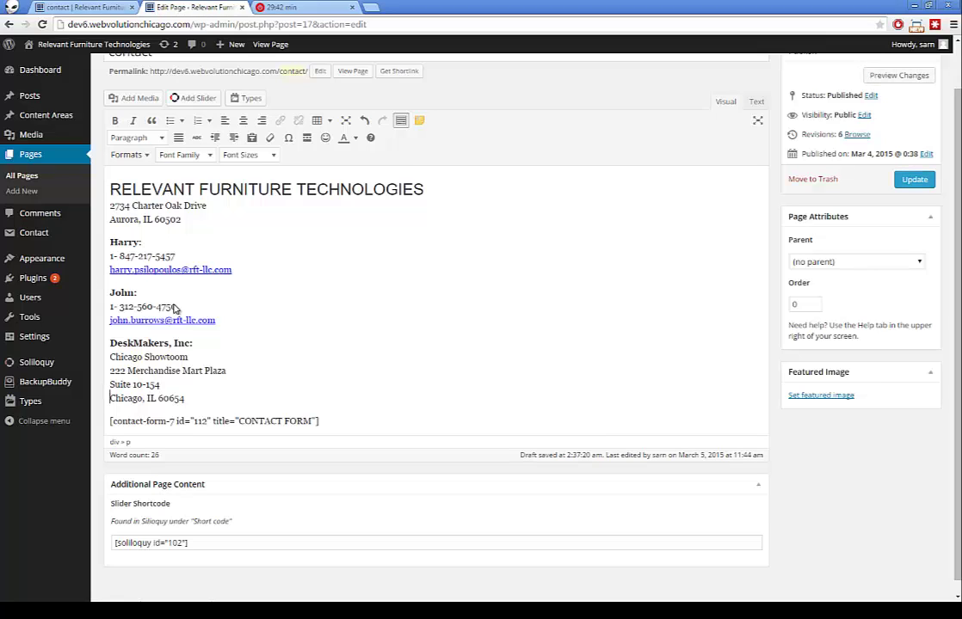
# - Examine the line breaks and paragraph spacing of the address and contact blocks, starting from the company's city line
pyautogui.click(111, 219)
pyautogui.press('Down')
pyautogui.press('Down')
pyautogui.press('Down')
pyautogui.press('Down')
pyautogui.press('Down')
pyautogui.press('Down')
pyautogui.press('Down')
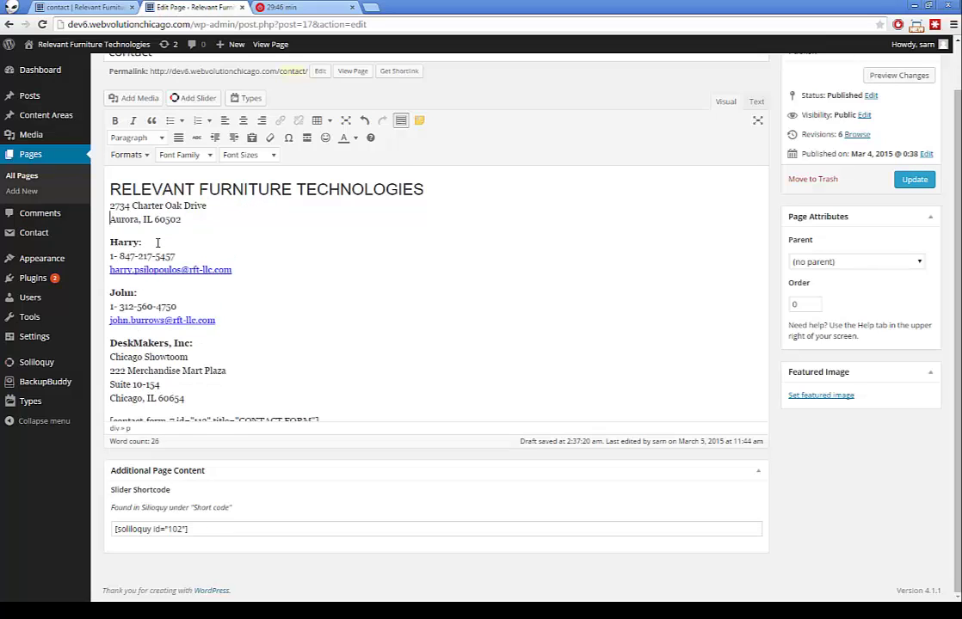
pyautogui.press('Down')
pyautogui.press('Down')
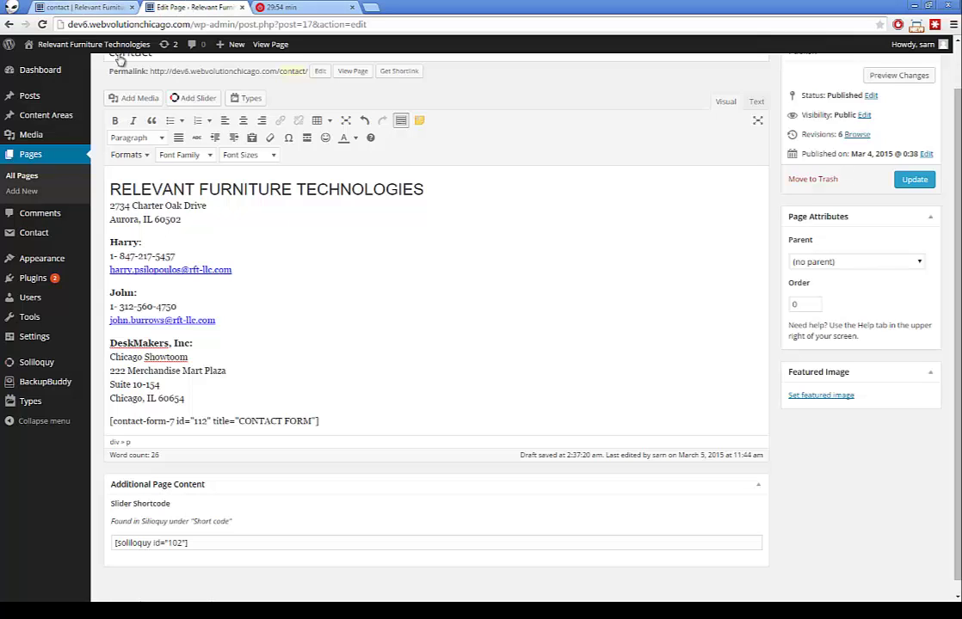
# - Leave the contact page editor without saving the changes and open the contact forms administration
pyautogui.click(38, 175)
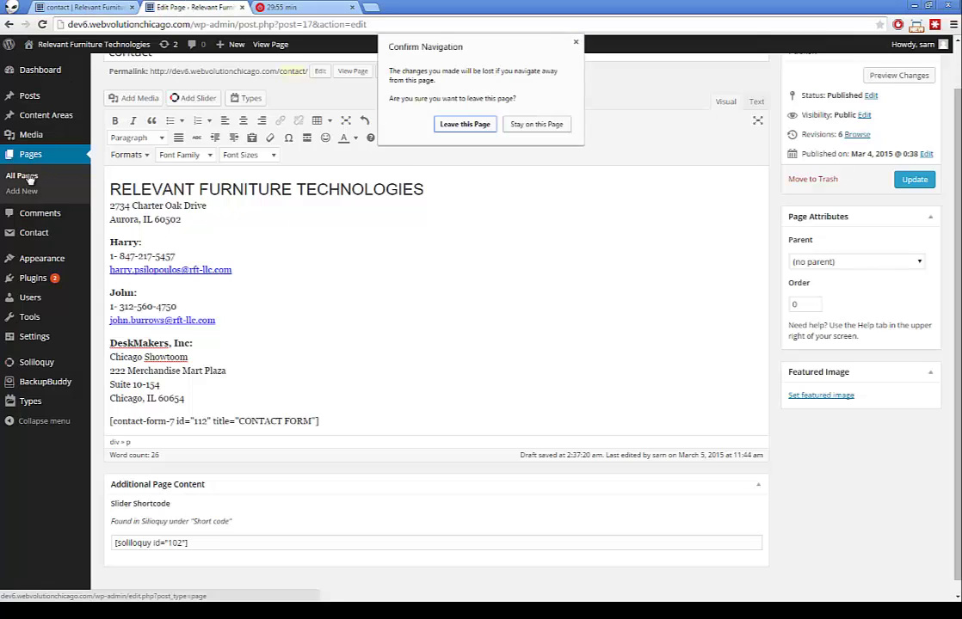
pyautogui.click(465, 126)
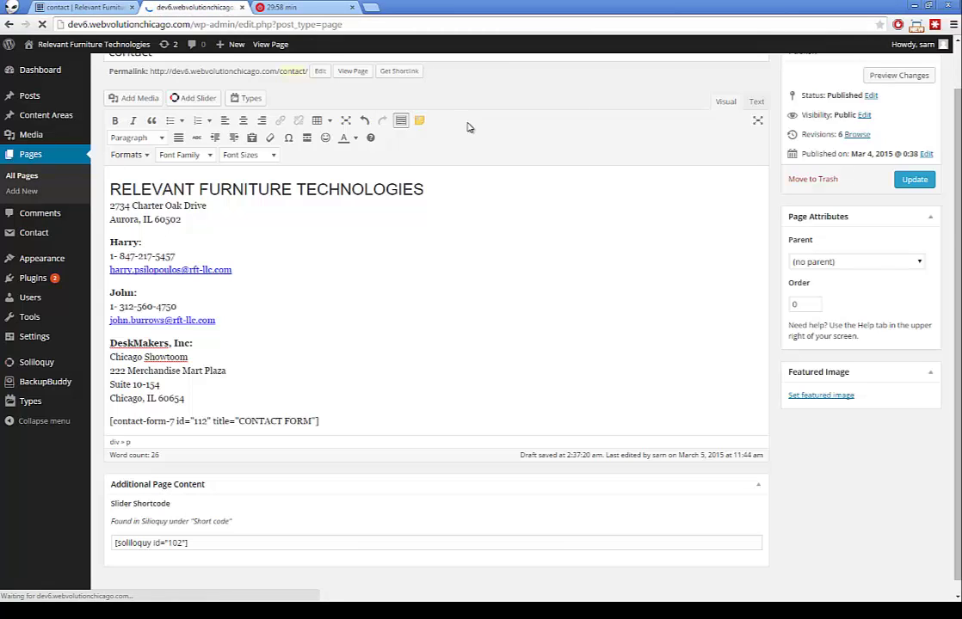
pyautogui.click(39, 234)
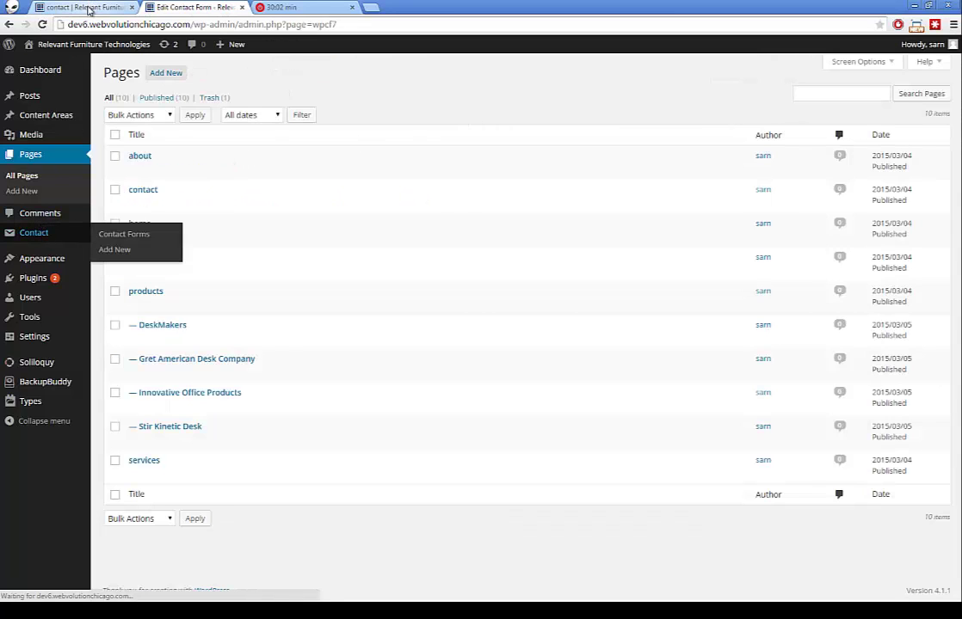
# - Revisit the live contact page, then look over the live home page down to the Get Updates form and footer
pyautogui.click(84, 9)
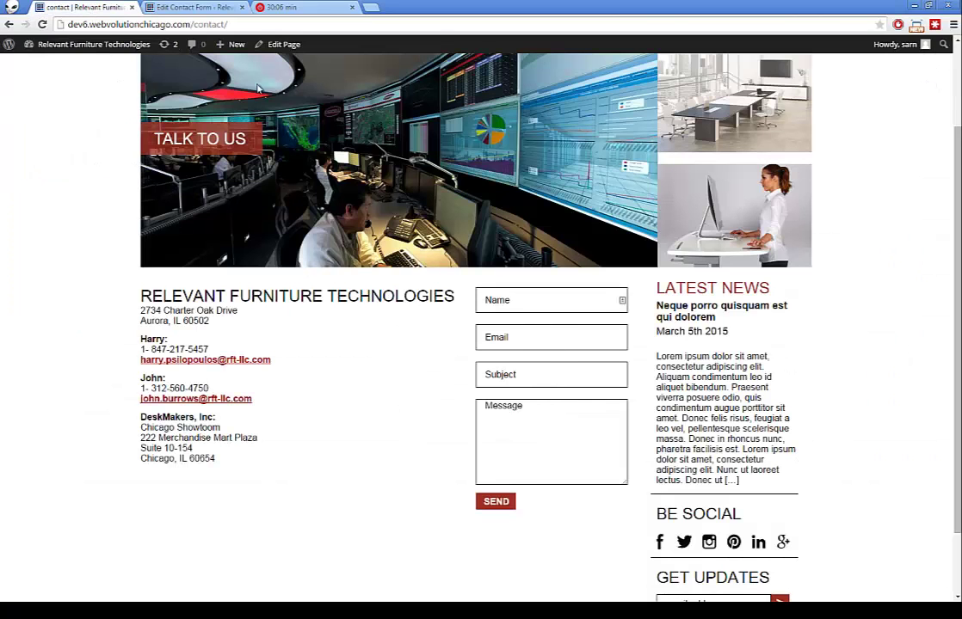
pyautogui.scroll(2, 525, 378)
pyautogui.click(326, 143)
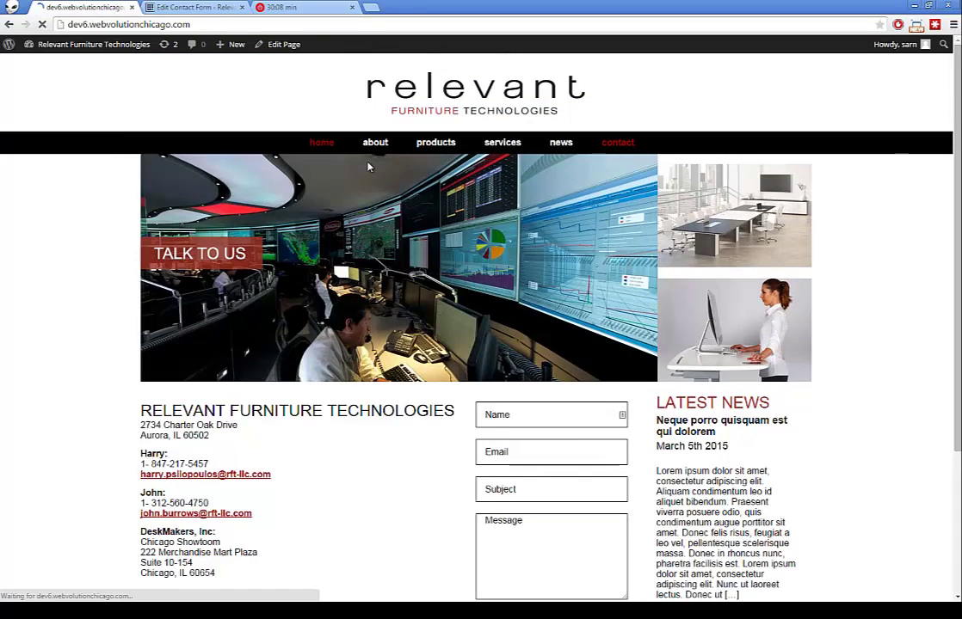
pyautogui.scroll(-2, 729, 270)
pyautogui.scroll(-1, 729, 270)
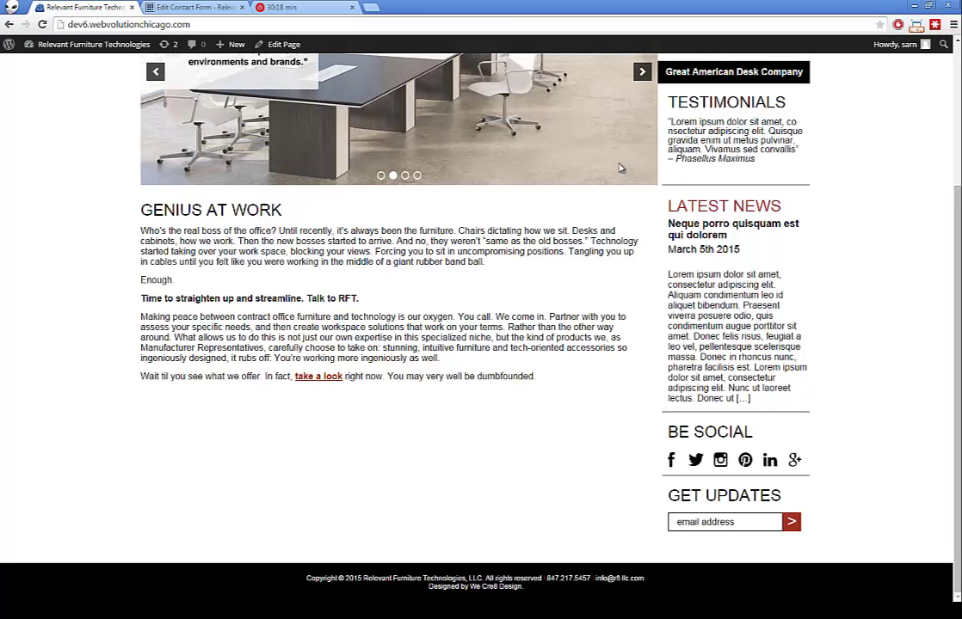
# - Open the CONTACT FORM form for editing in the admin and bring up the live contact page for comparison
pyautogui.click(197, 7)
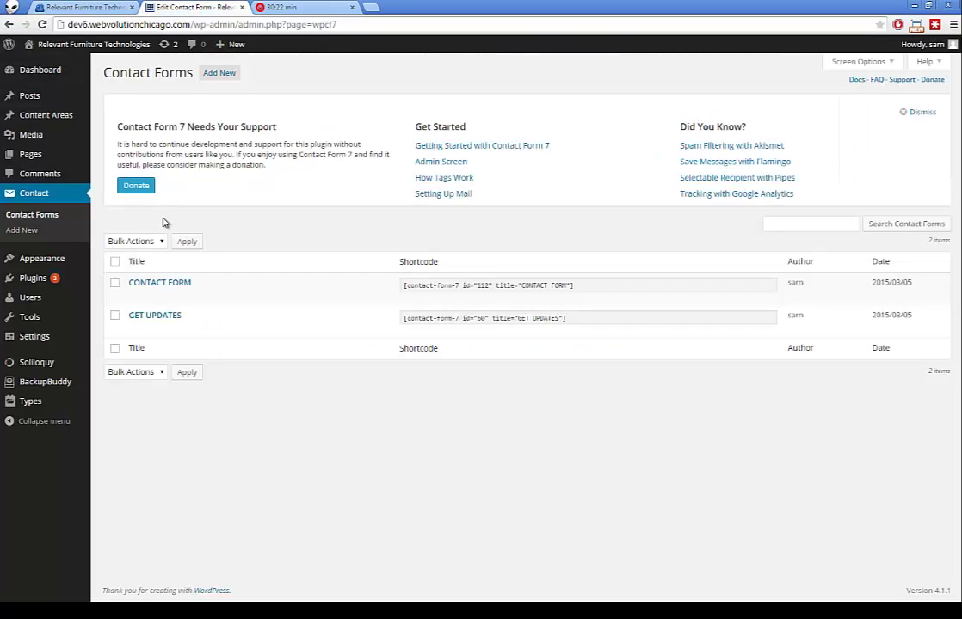
pyautogui.click(135, 297)
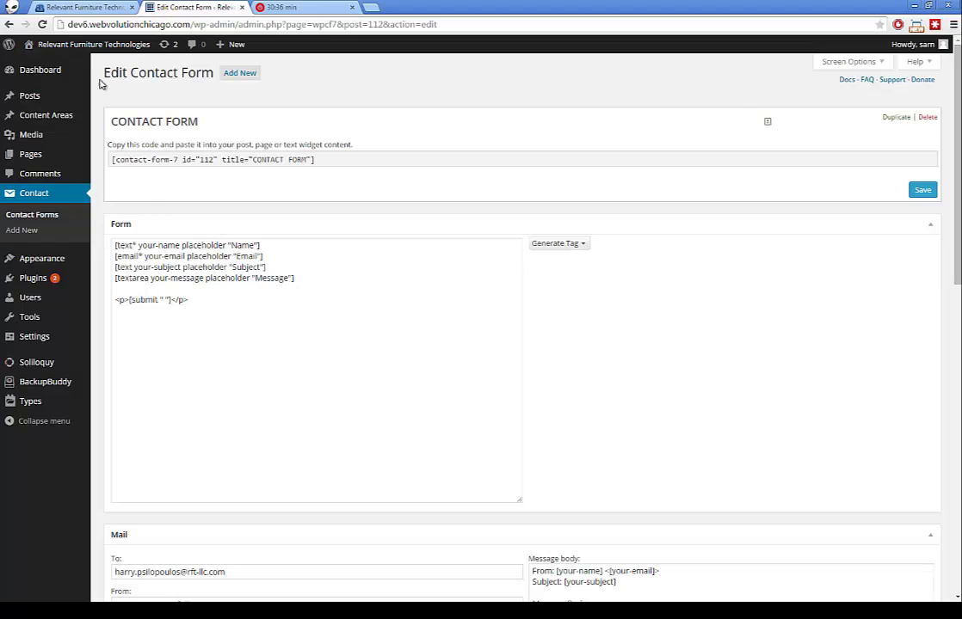
pyautogui.click(78, 14)
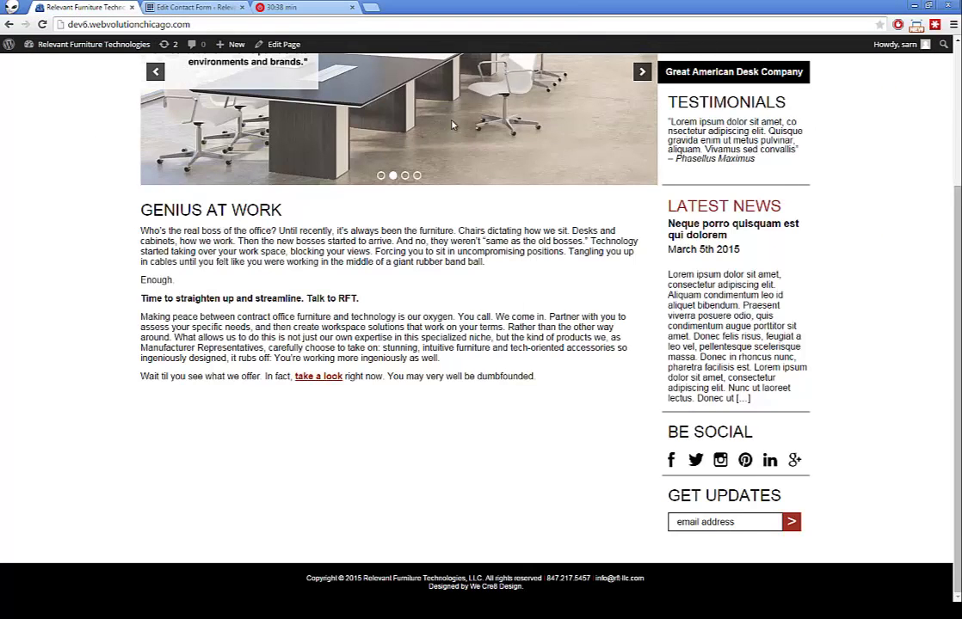
pyautogui.scroll(3, 394, 104)
pyautogui.click(618, 112)
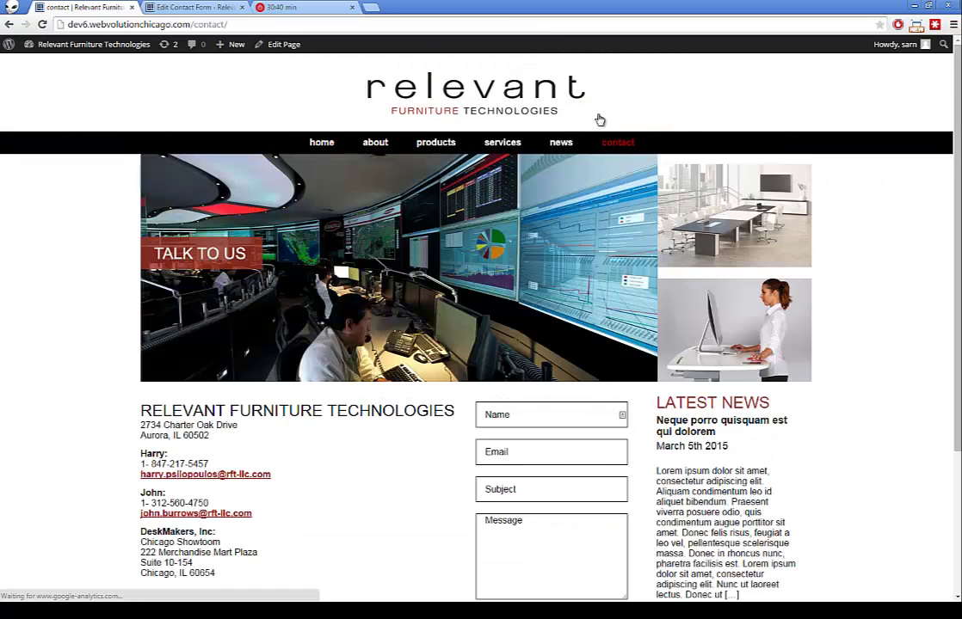
pyautogui.scroll(-2, 543, 339)
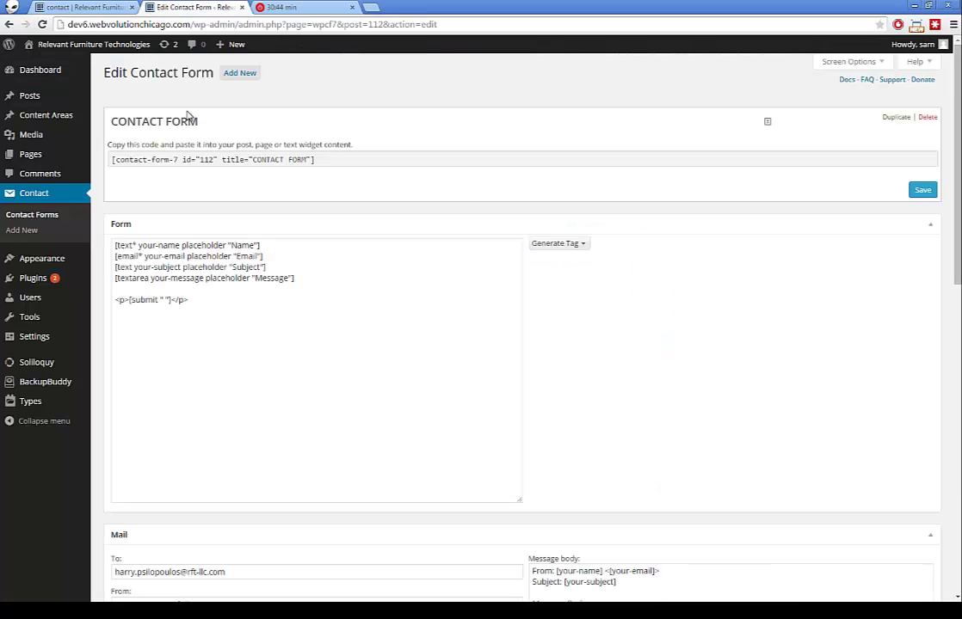
# - Try "First Name" as the placeholder of the form's name field and take the added word out again
pyautogui.click(234, 246)
pyautogui.write('First')
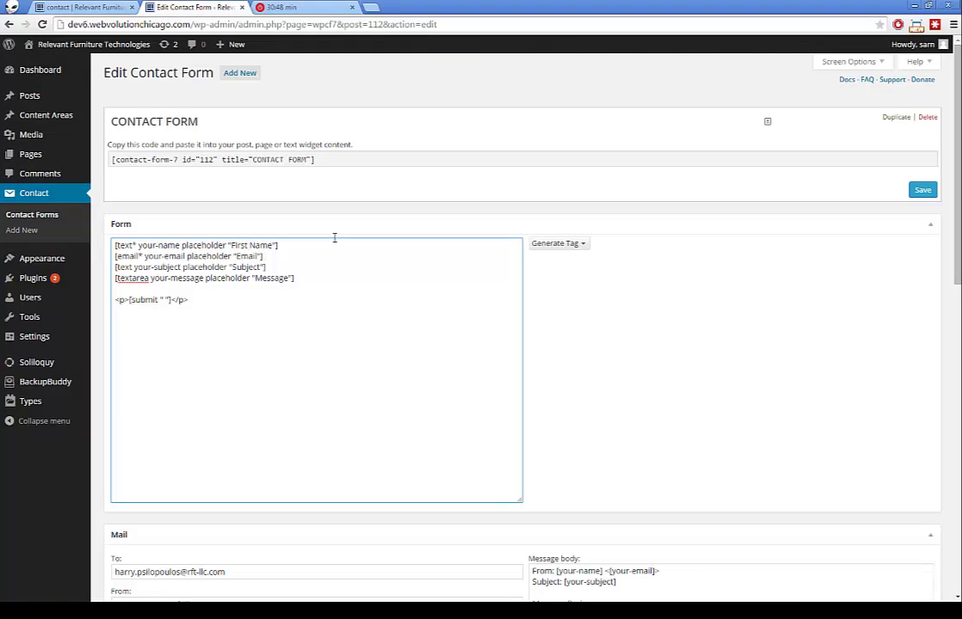
pyautogui.press('BackSpace')
pyautogui.press('BackSpace')
pyautogui.press('BackSpace')
pyautogui.press('BackSpace')
pyautogui.press('BackSpace')
pyautogui.press('BackSpace')
# - Compare the form with the live contact page, and examine the recipient and sender fields in its Mail settings
pyautogui.click(88, 5)
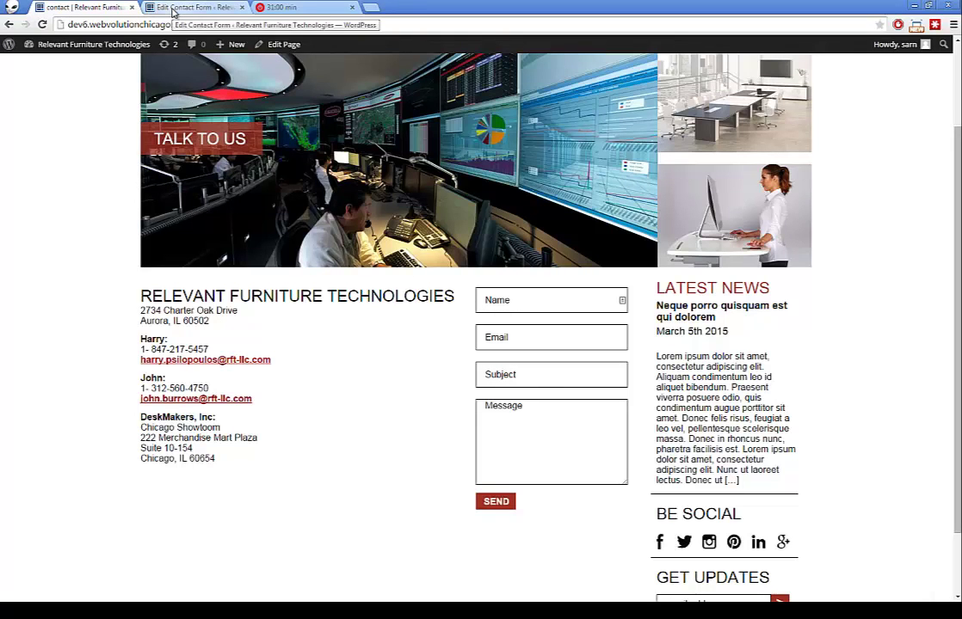
pyautogui.click(173, 10)
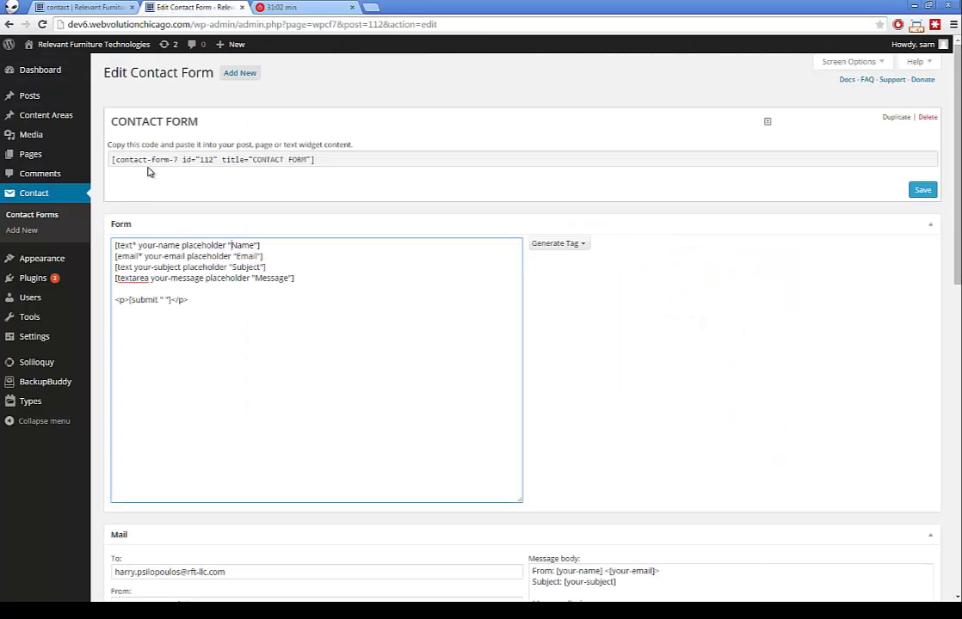
pyautogui.scroll(-2, 85, 320)
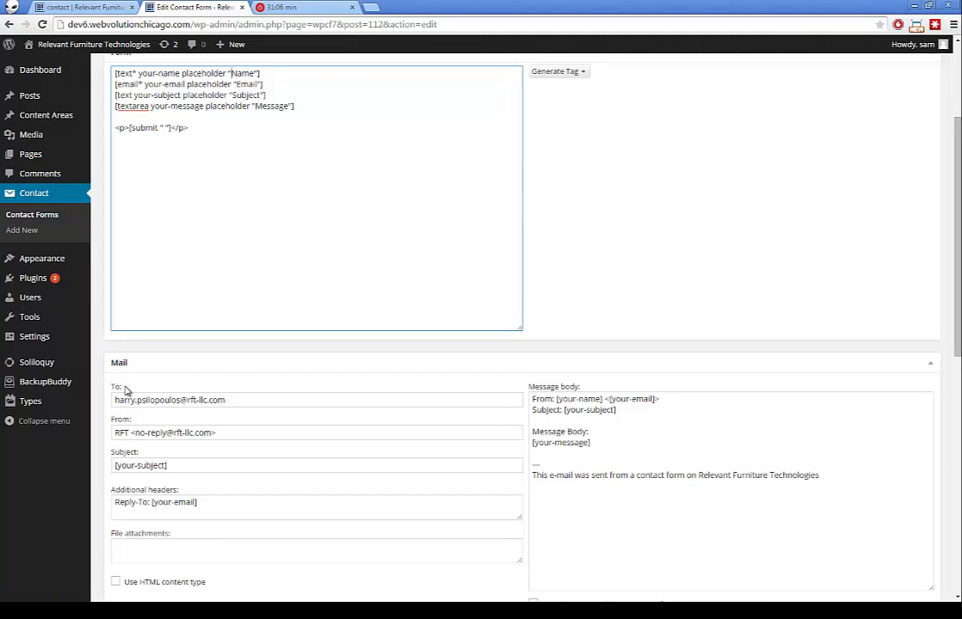
pyautogui.moveTo(113, 400); pyautogui.dragTo(236, 404)
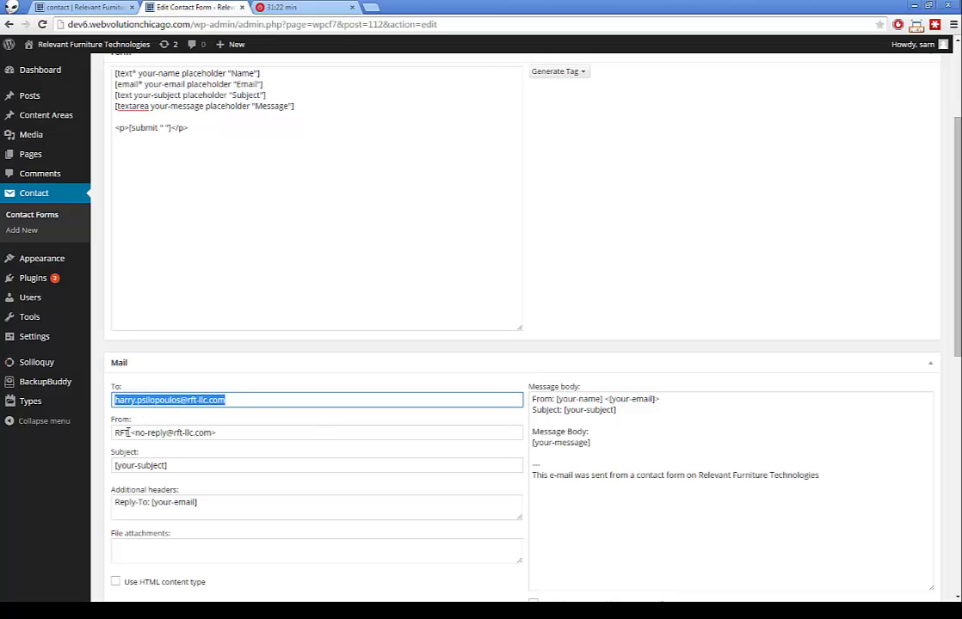
pyautogui.click(128, 433)
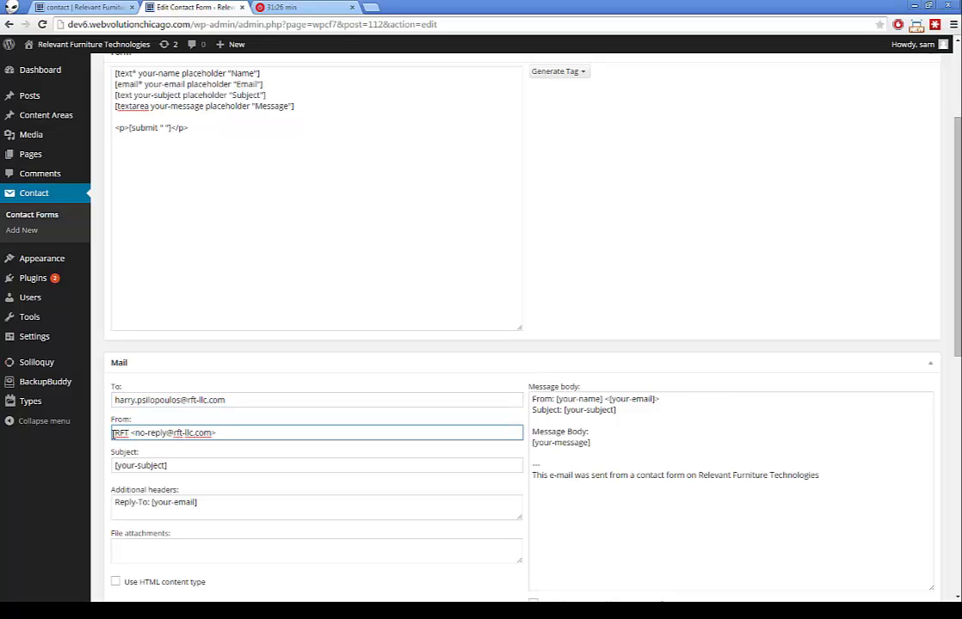
pyautogui.click(112, 434)
pyautogui.moveTo(130, 433); pyautogui.dragTo(86, 435)
pyautogui.click(151, 432)
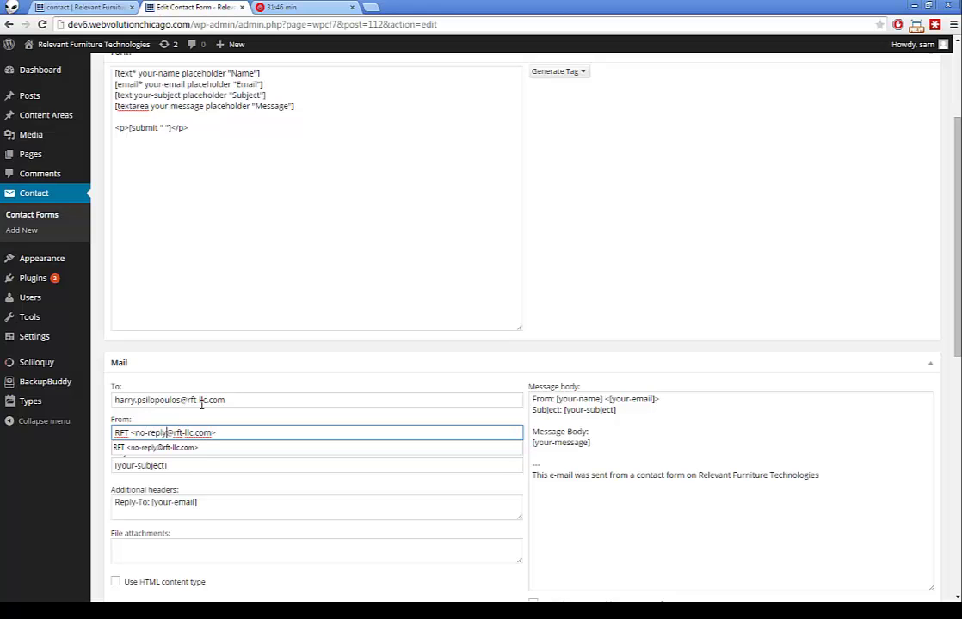
pyautogui.click(288, 400)
pyautogui.moveTo(289, 400); pyautogui.dragTo(99, 403)
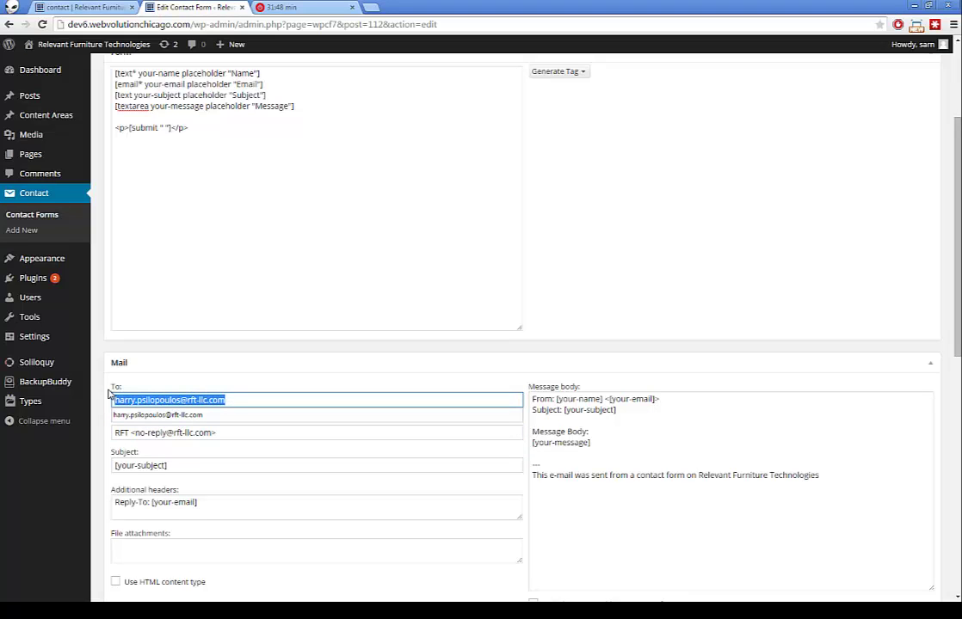
pyautogui.click(103, 311)
pyautogui.scroll(3, 907, 200)
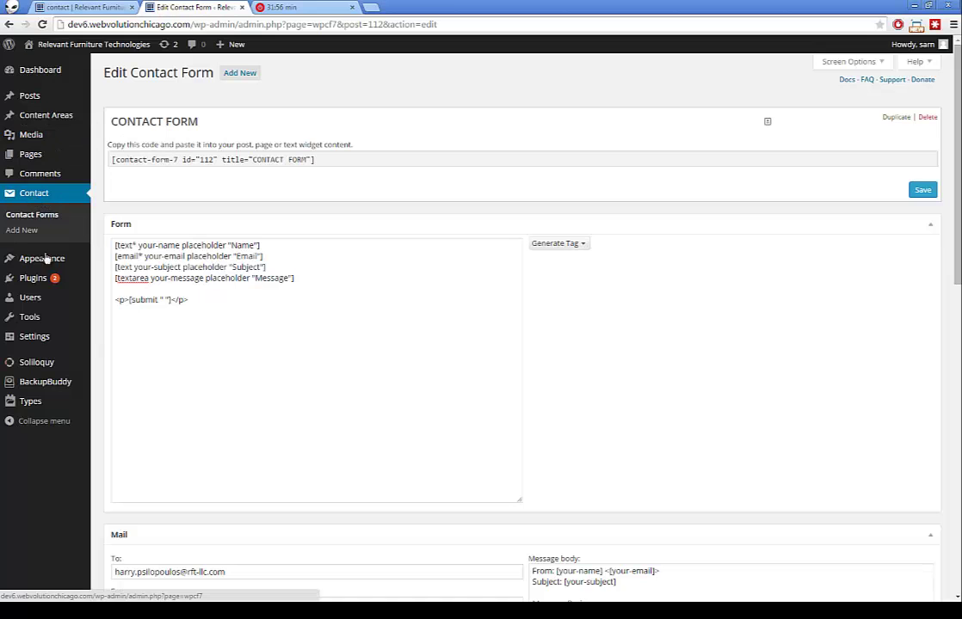
pyautogui.click(80, 7)
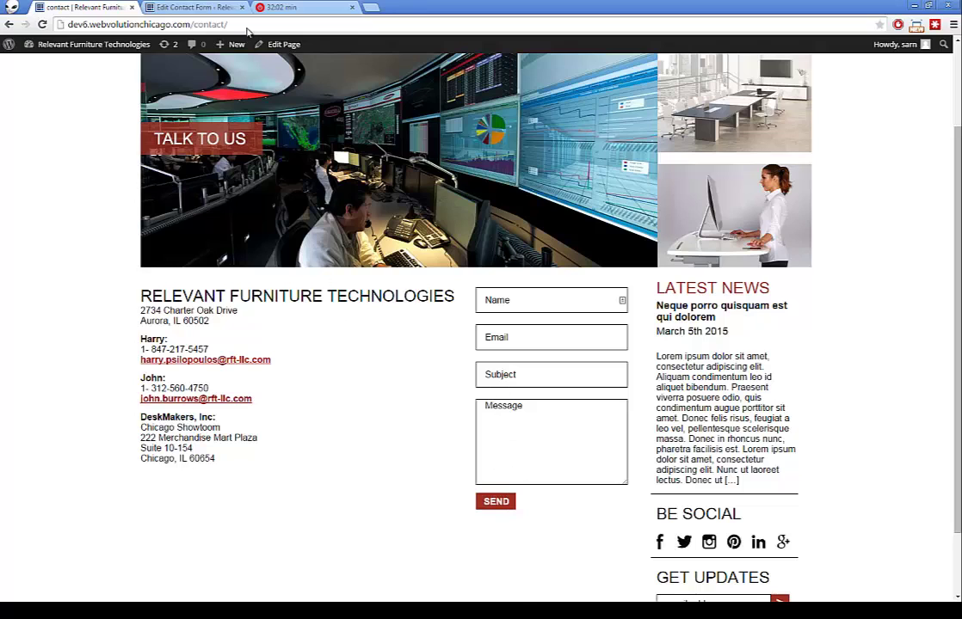
pyautogui.click(152, 7)
pyautogui.moveTo(65, 257)
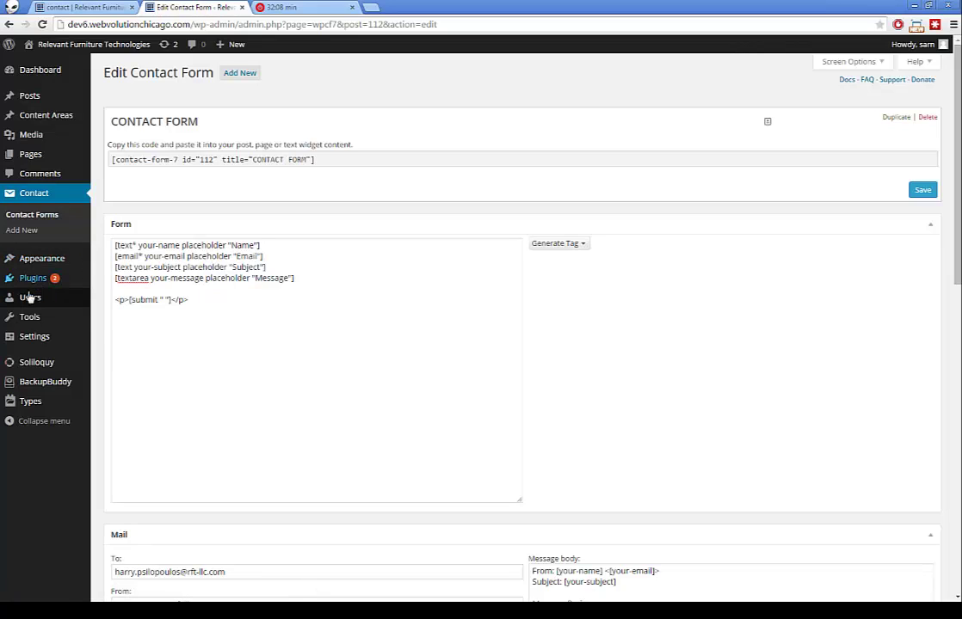
pyautogui.moveTo(29, 301)
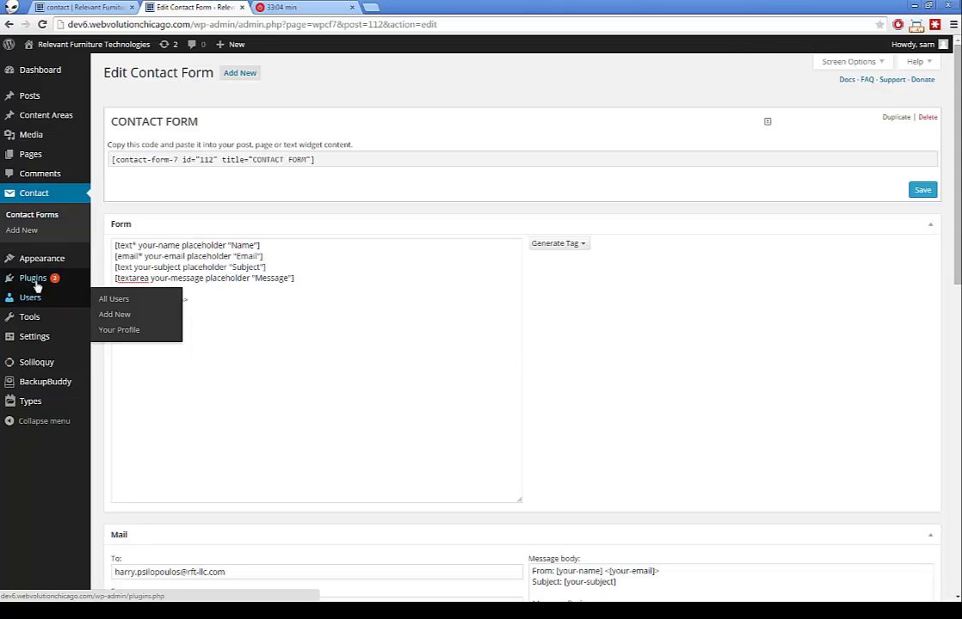
# - Look over the live home, products, news and contact pages, stepping through the home and products sliders, and return to the home page
pyautogui.click(69, 5)
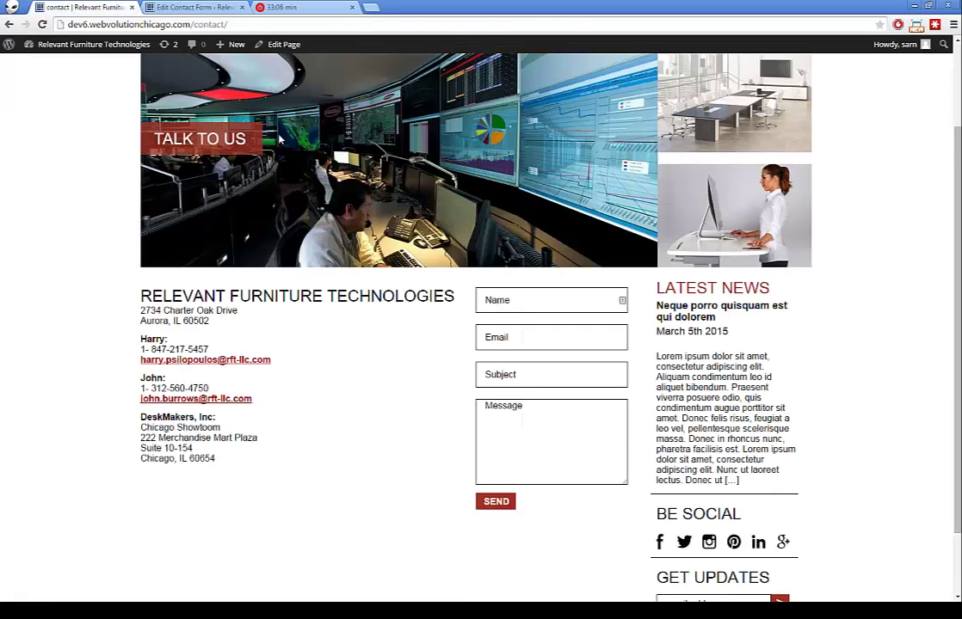
pyautogui.scroll(1, 243, 168)
pyautogui.click(326, 145)
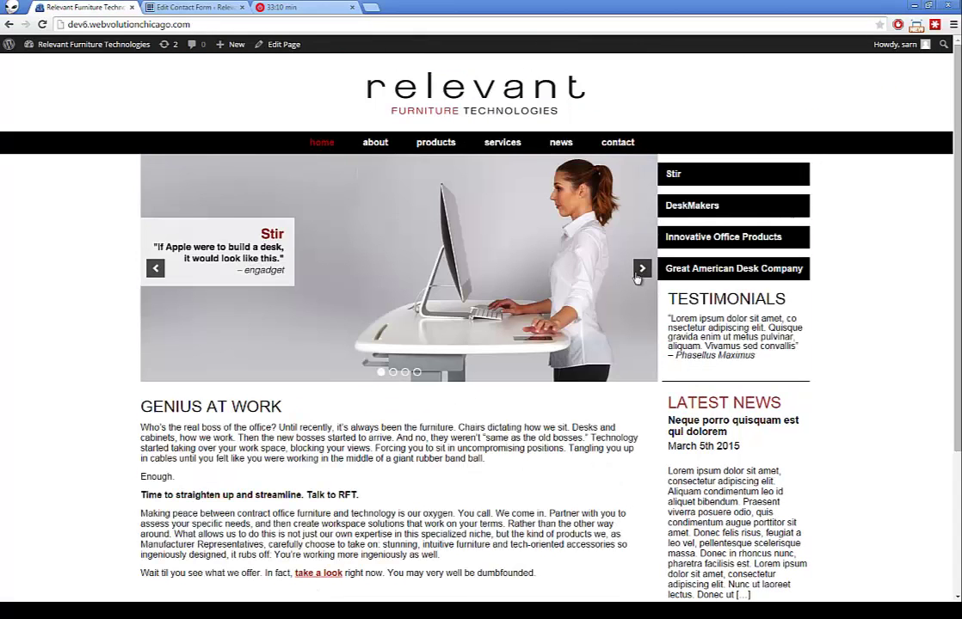
pyautogui.click(640, 270)
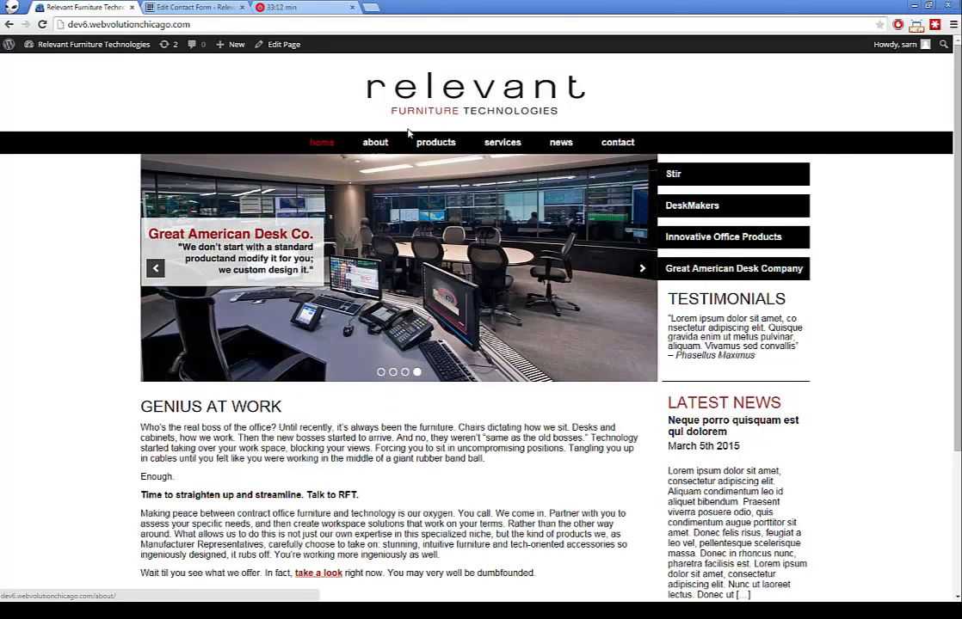
pyautogui.click(436, 143)
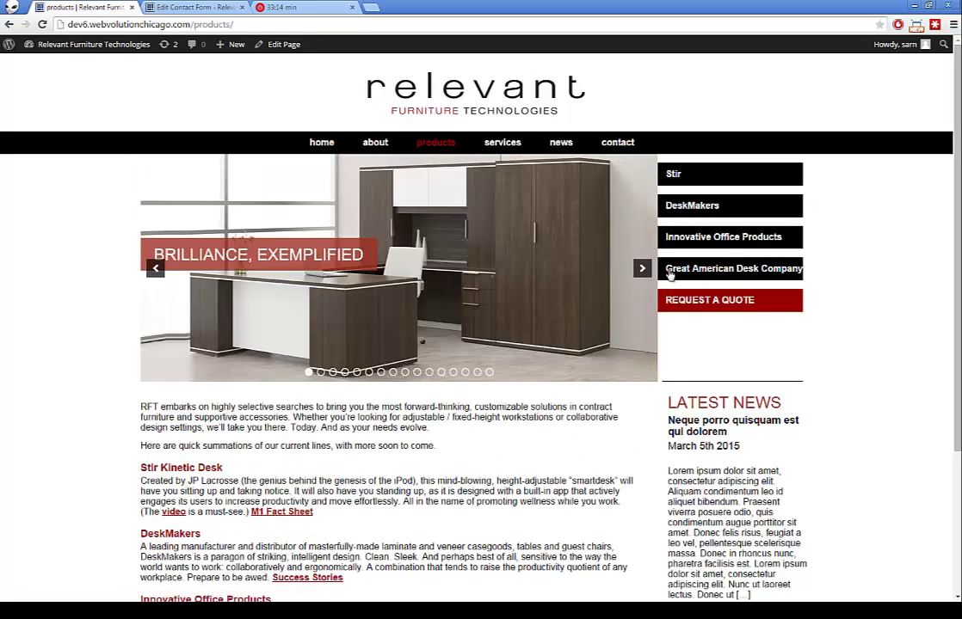
pyautogui.click(642, 269)
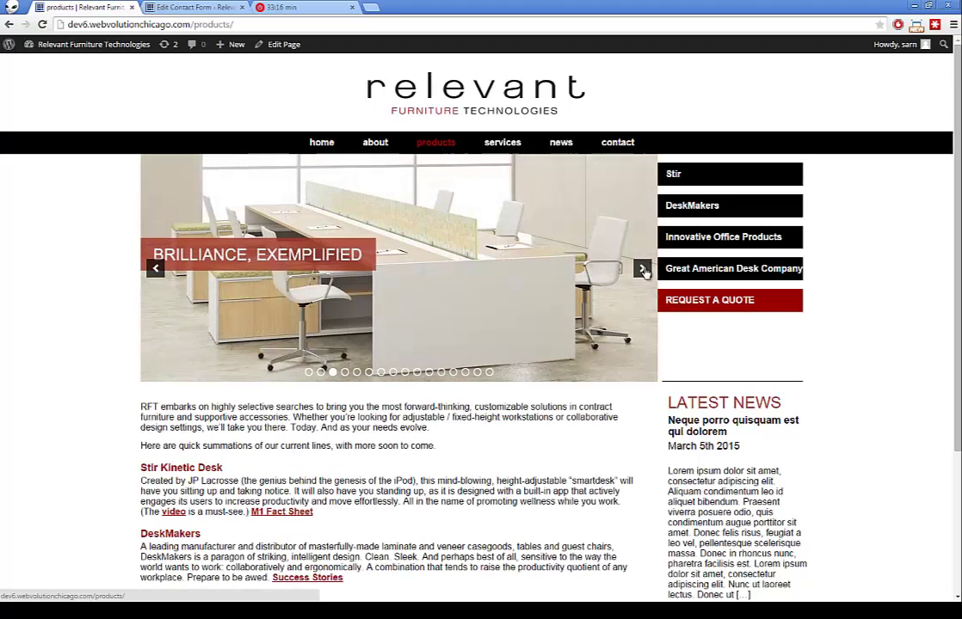
pyautogui.click(560, 143)
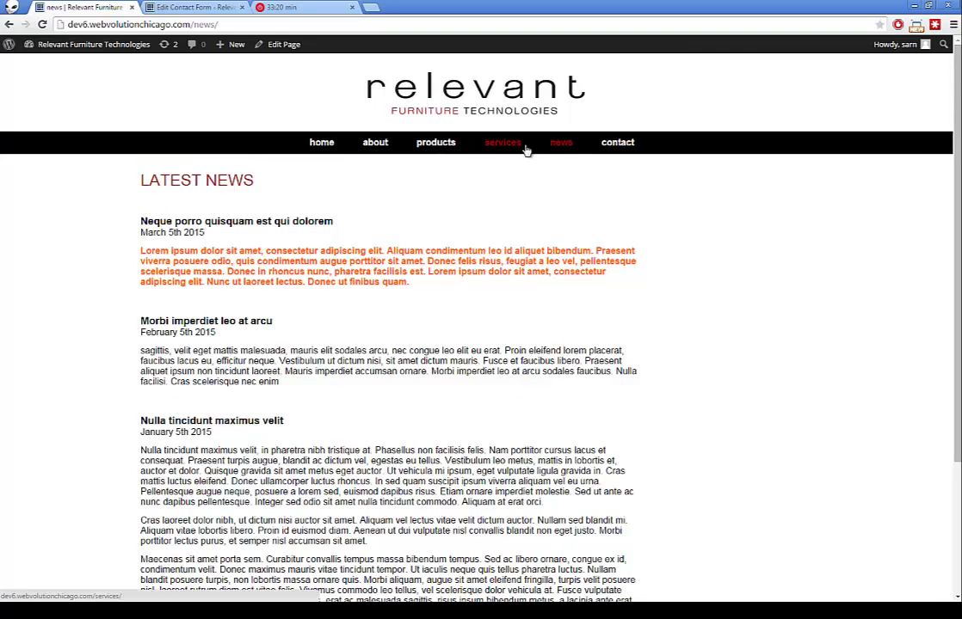
pyautogui.click(617, 144)
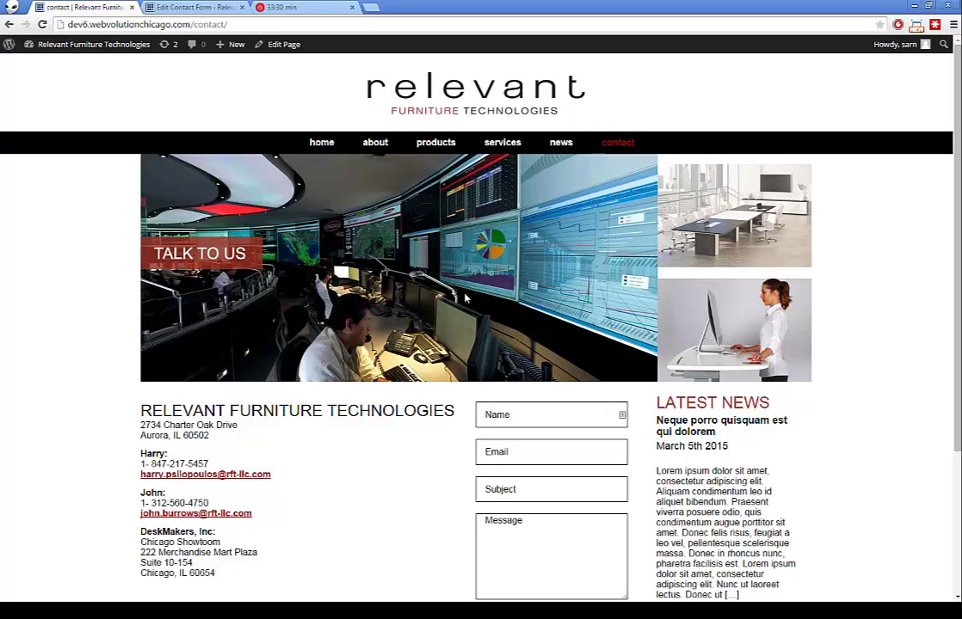
pyautogui.click(325, 144)
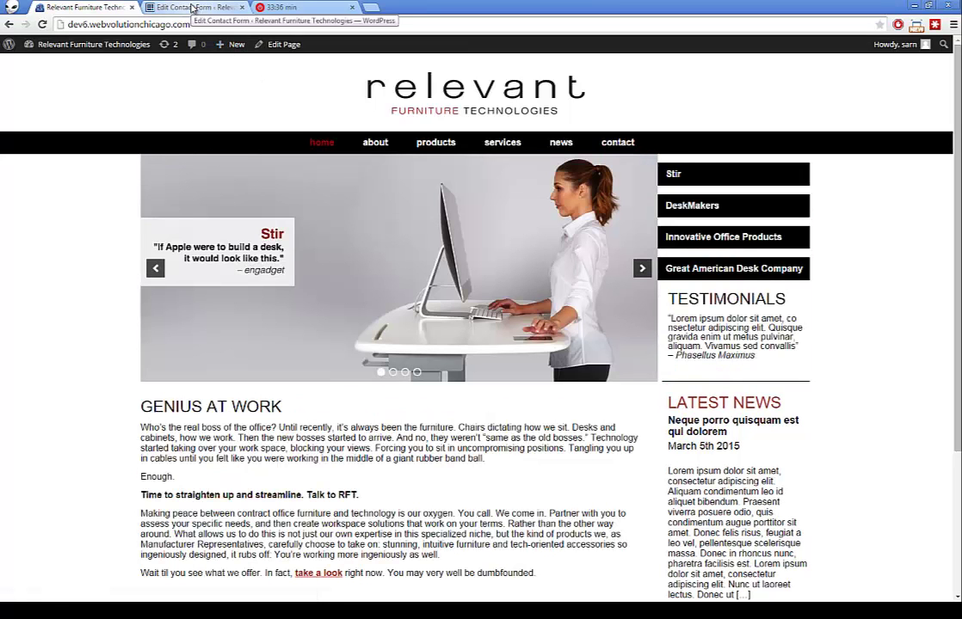
# - Open the HOME slider for editing among the Soliloquy sliders in the admin and compare it with the live home page
pyautogui.click(193, 7)
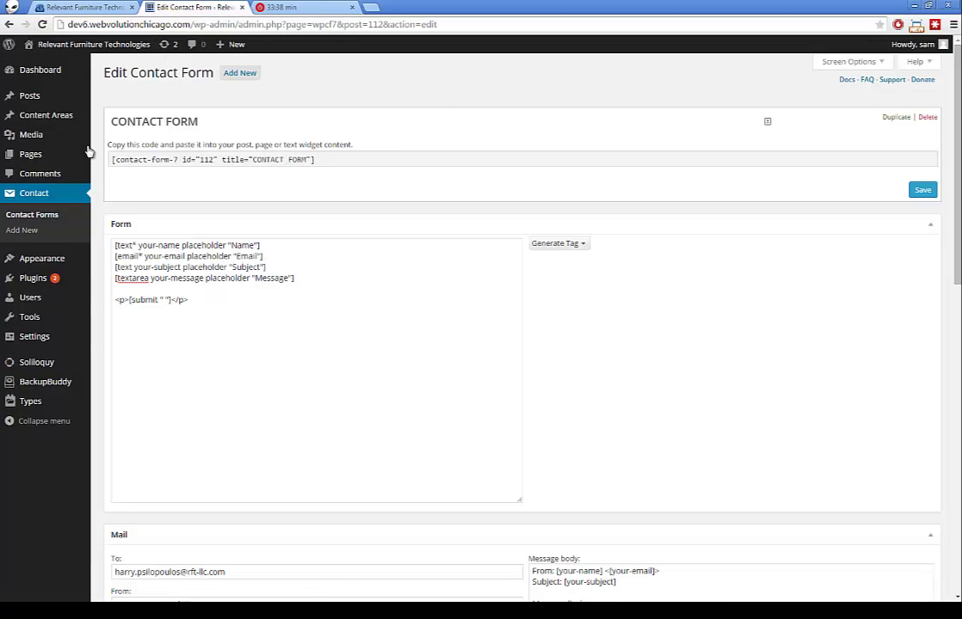
pyautogui.moveTo(86, 150)
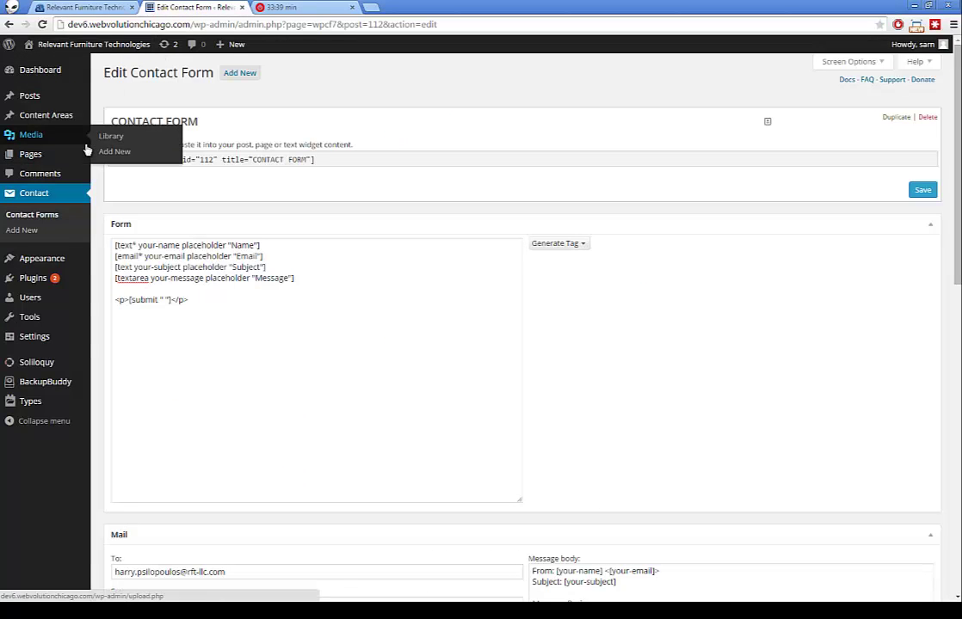
pyautogui.click(40, 366)
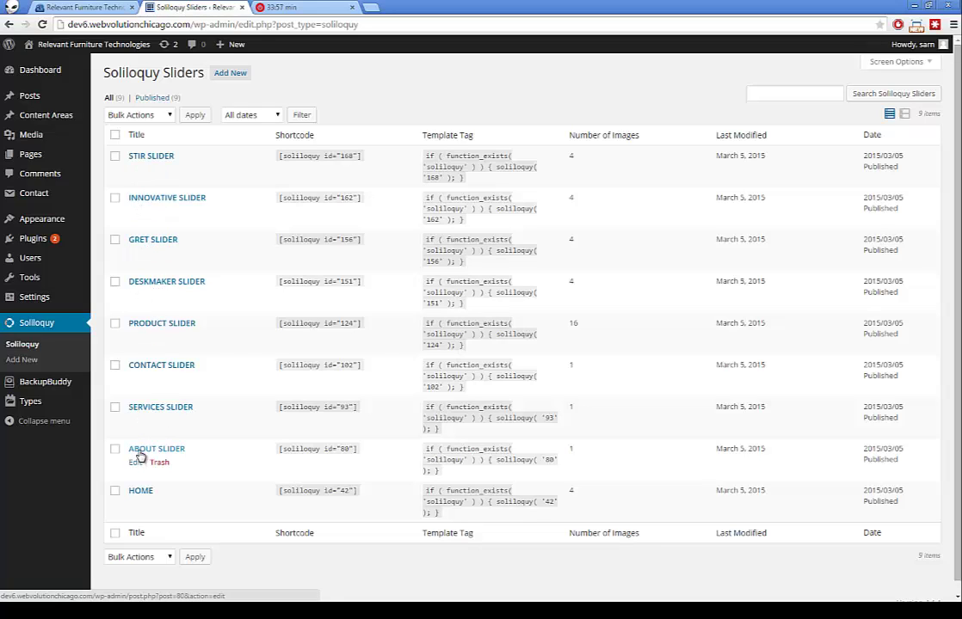
pyautogui.click(135, 505)
pyautogui.click(81, 7)
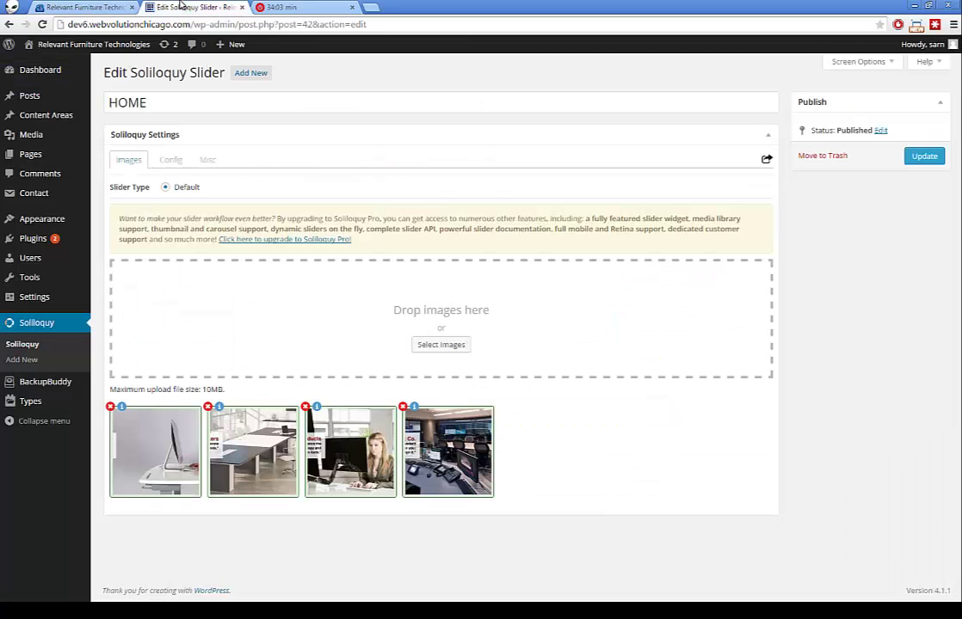
pyautogui.click(163, 6)
# - Examine the first slide's metadata, including its image hyperlink field, against the live home page and close it without saving
pyautogui.moveTo(181, 435); pyautogui.dragTo(157, 449)
pyautogui.click(122, 409)
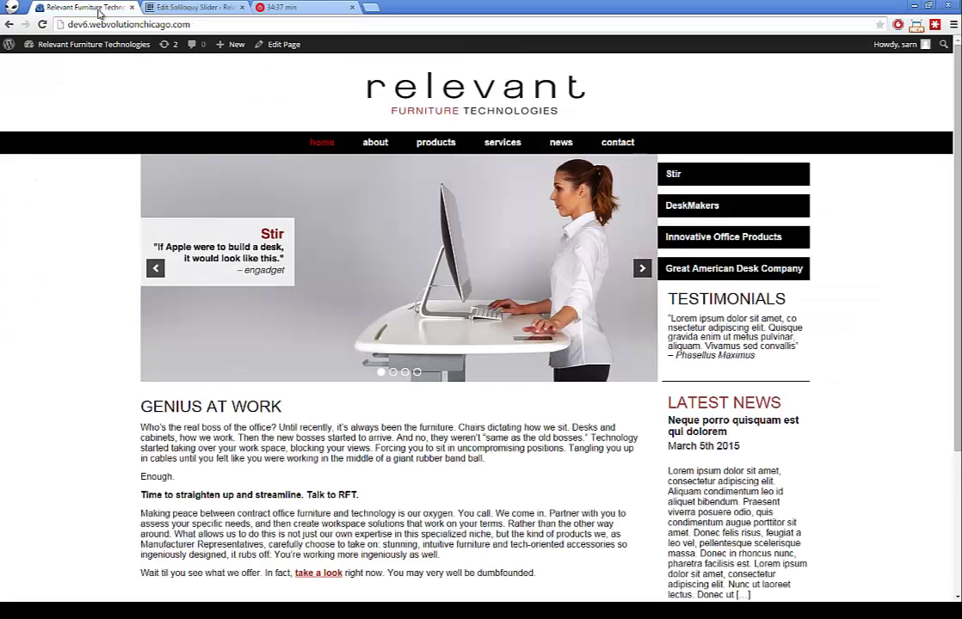
pyautogui.click(86, 7)
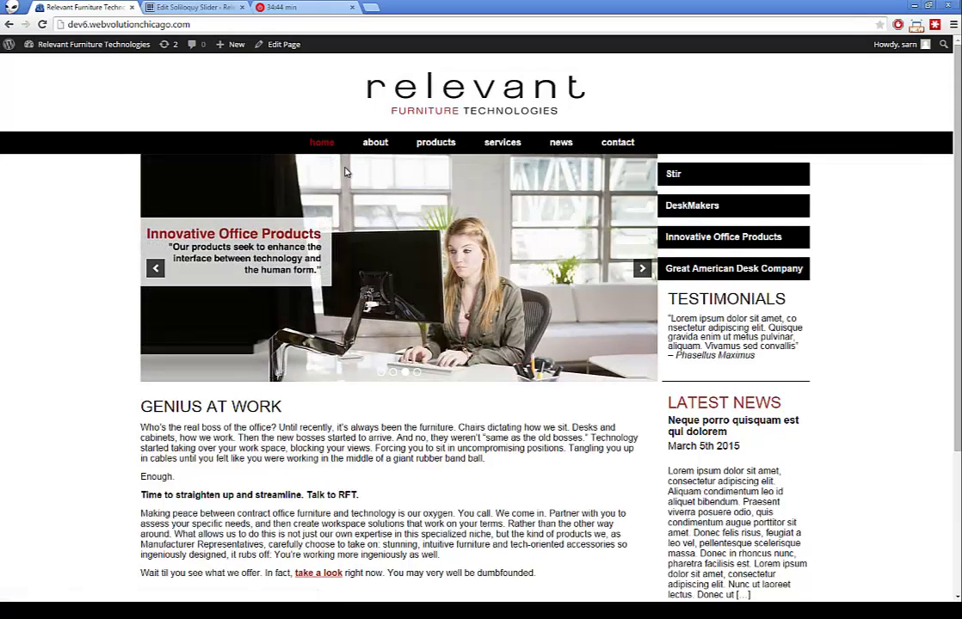
pyautogui.click(157, 7)
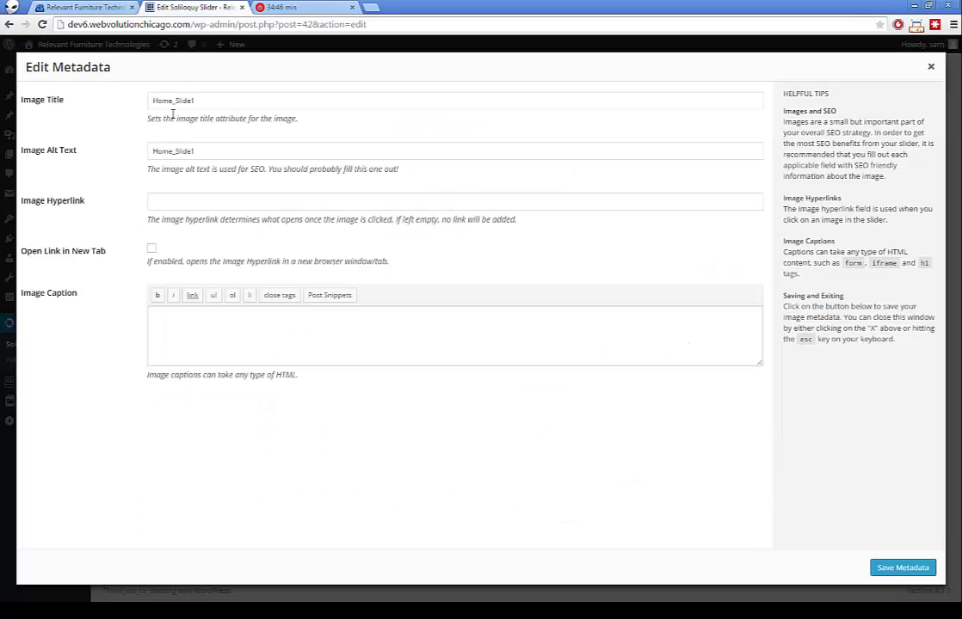
pyautogui.click(170, 201)
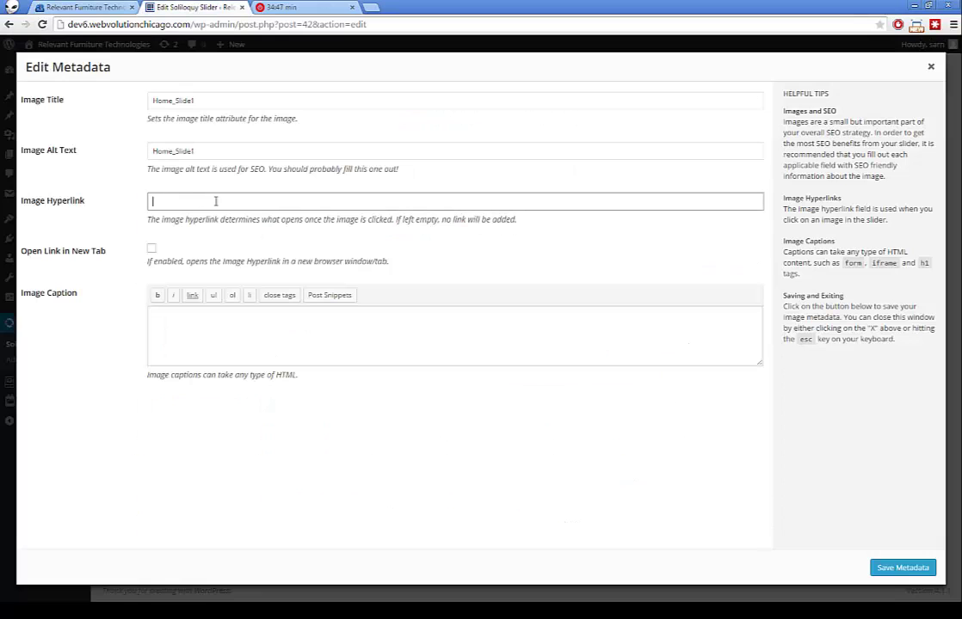
pyautogui.click(929, 67)
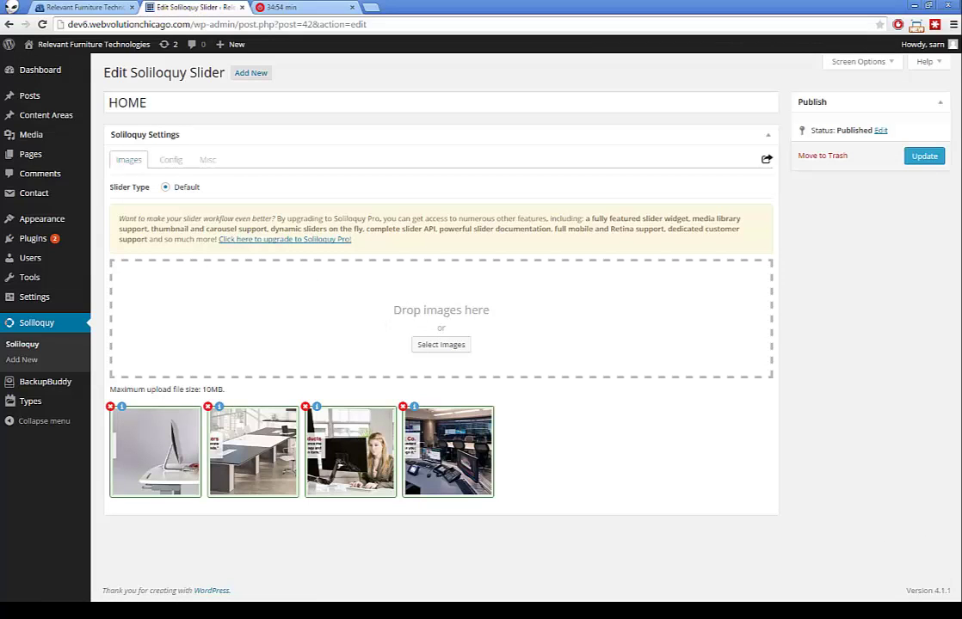
# - Upload a mountain photo as an additional image in the HOME slider
pyautogui.moveTo(0, 276); pyautogui.dragTo(428, 312)
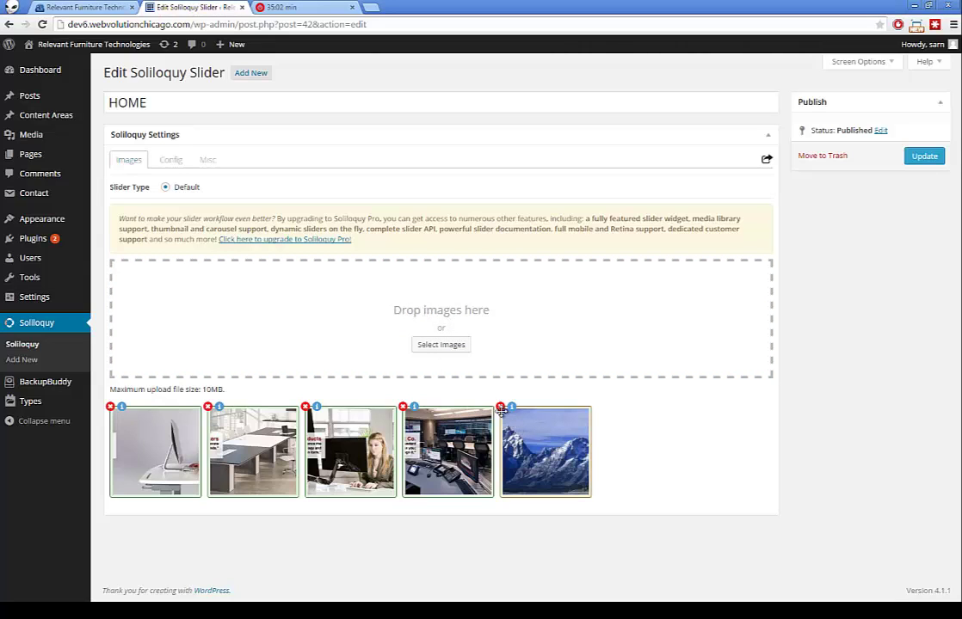
# - Remove the mountain photo from the HOME slider and open the slider's configuration settings
pyautogui.click(499, 407)
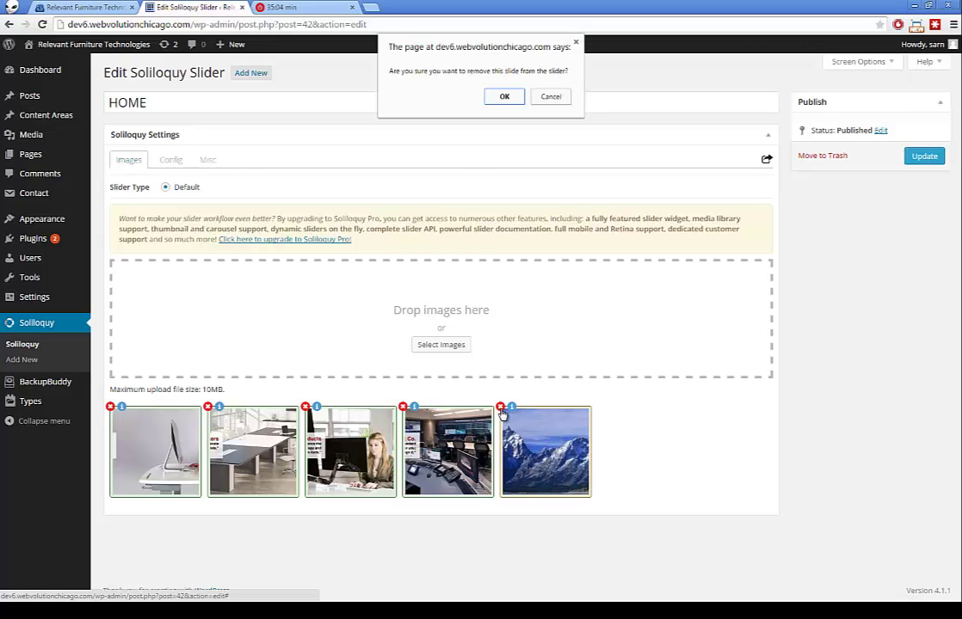
pyautogui.click(503, 97)
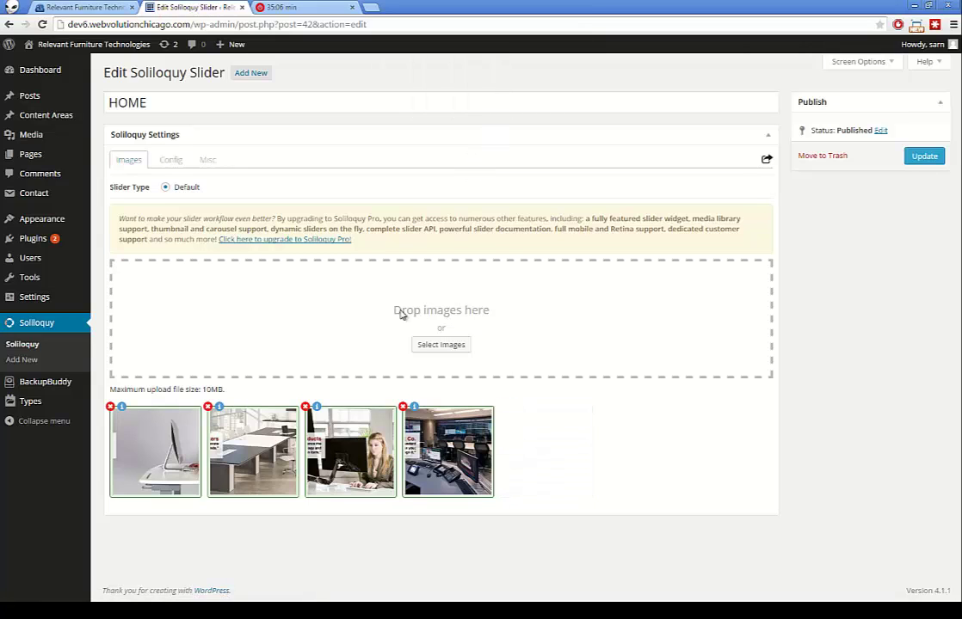
pyautogui.click(170, 162)
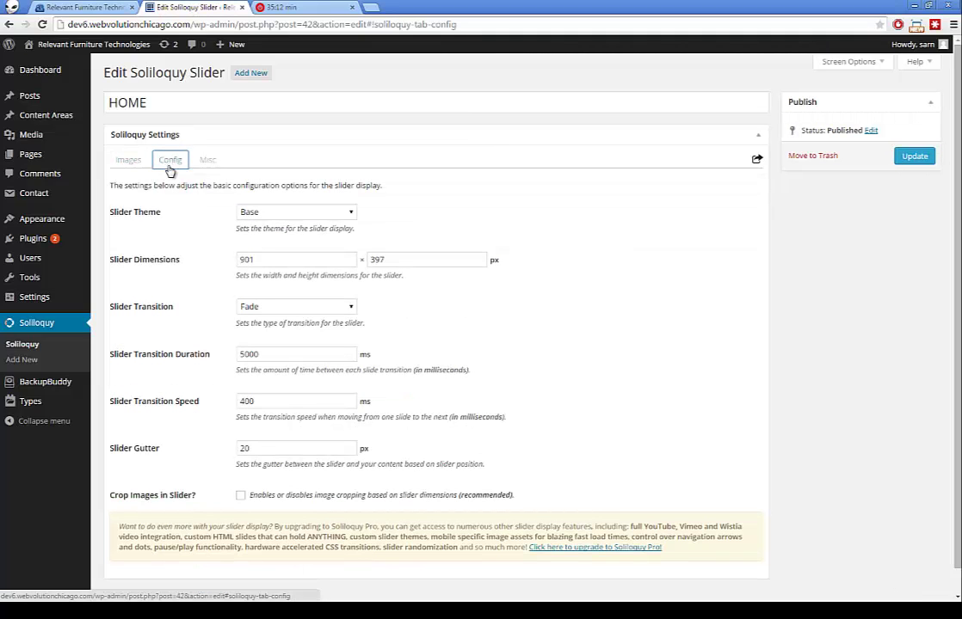
pyautogui.click(129, 166)
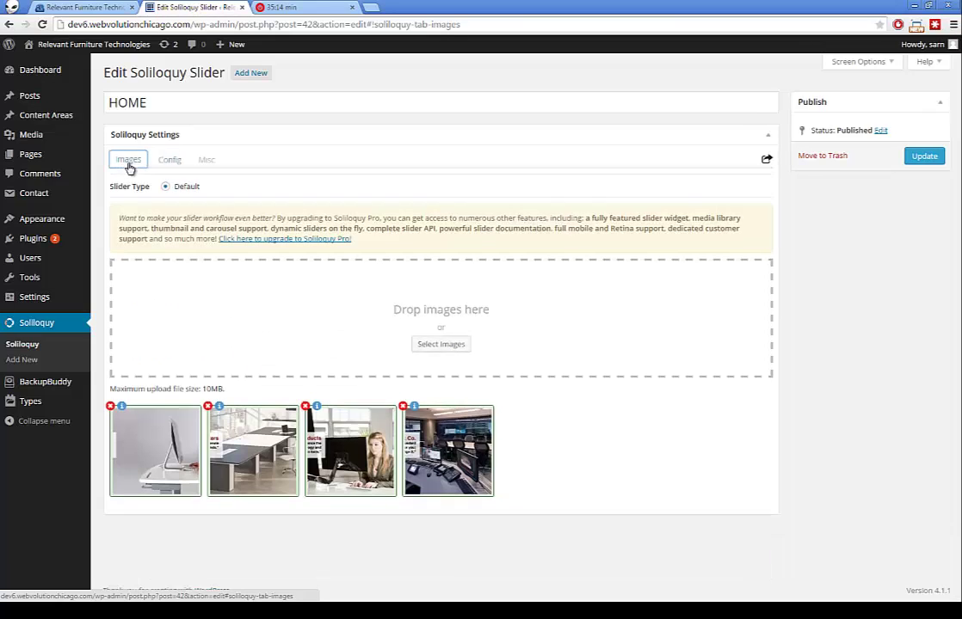
pyautogui.click(170, 164)
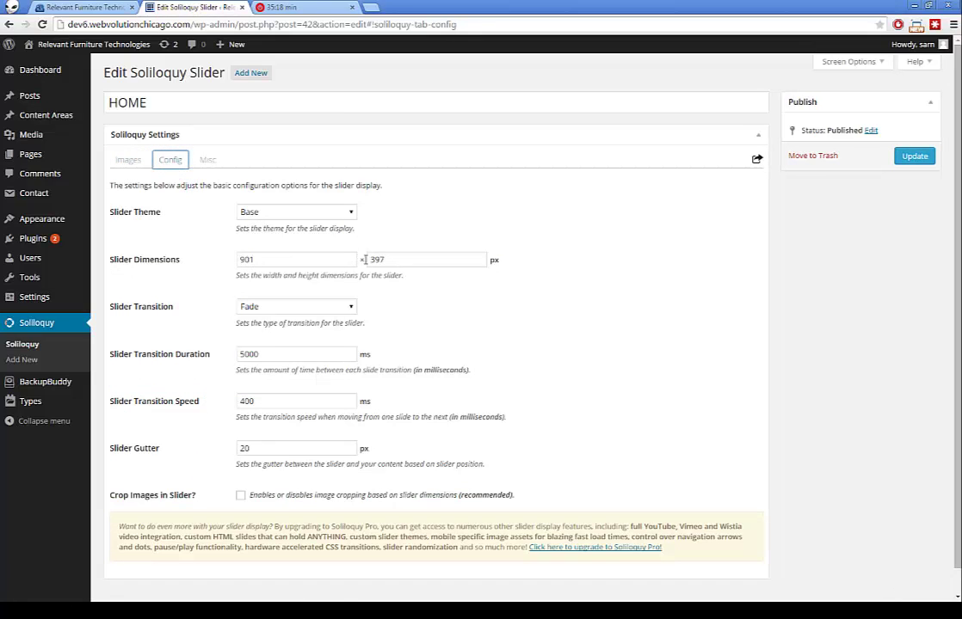
# - Compare the HOME slider's configuration settings with the slider running on the live home page
pyautogui.click(90, 7)
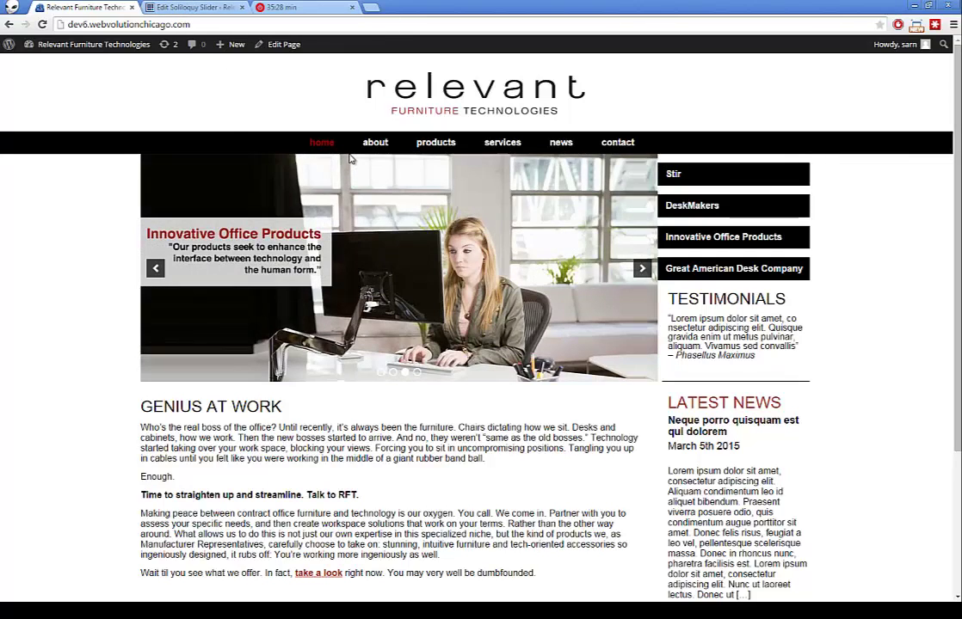
pyautogui.click(201, 6)
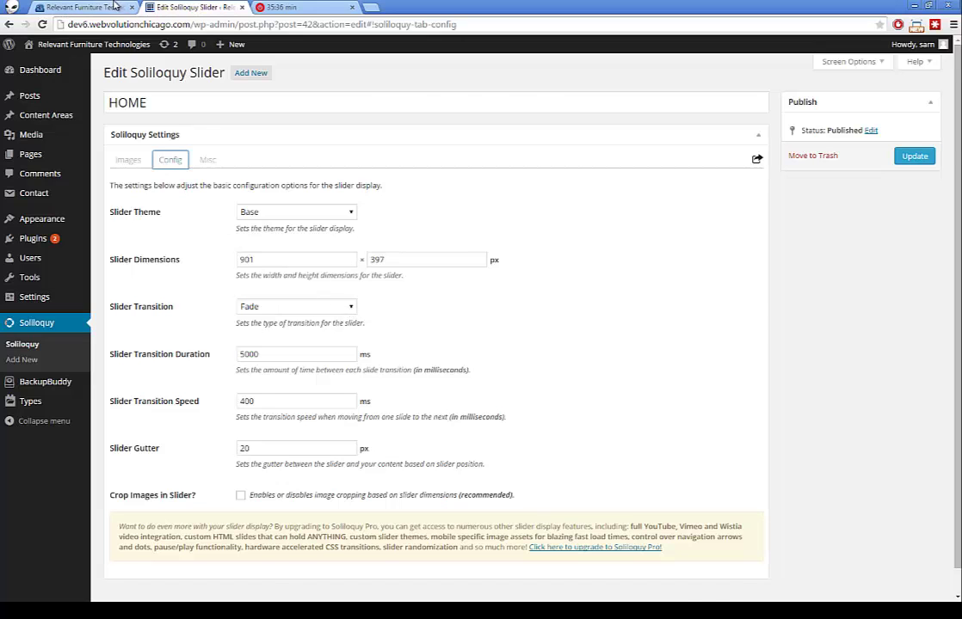
pyautogui.hotkey('ctrl', 'shift', 'Tab')
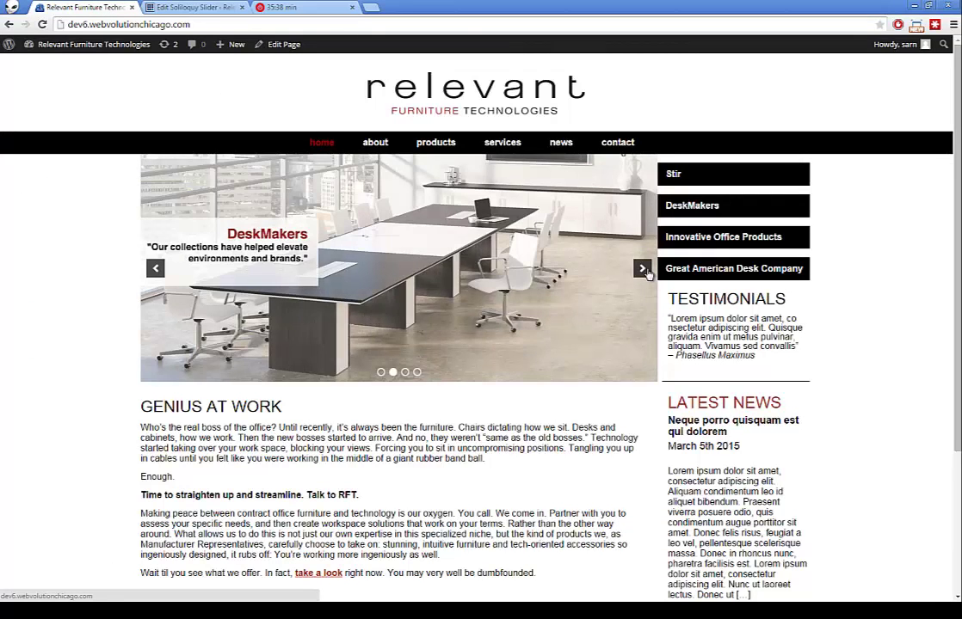
pyautogui.click(191, 6)
# - Examine the HOME slider's available transition types and its transition duration without changing them
pyautogui.click(349, 307)
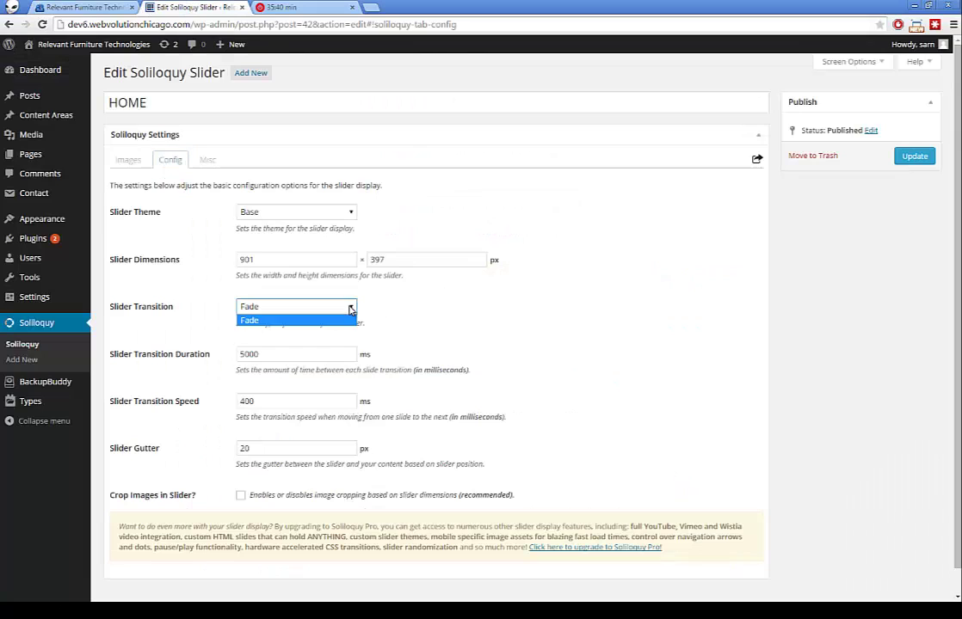
pyautogui.click(349, 307)
pyautogui.click(350, 309)
pyautogui.click(378, 306)
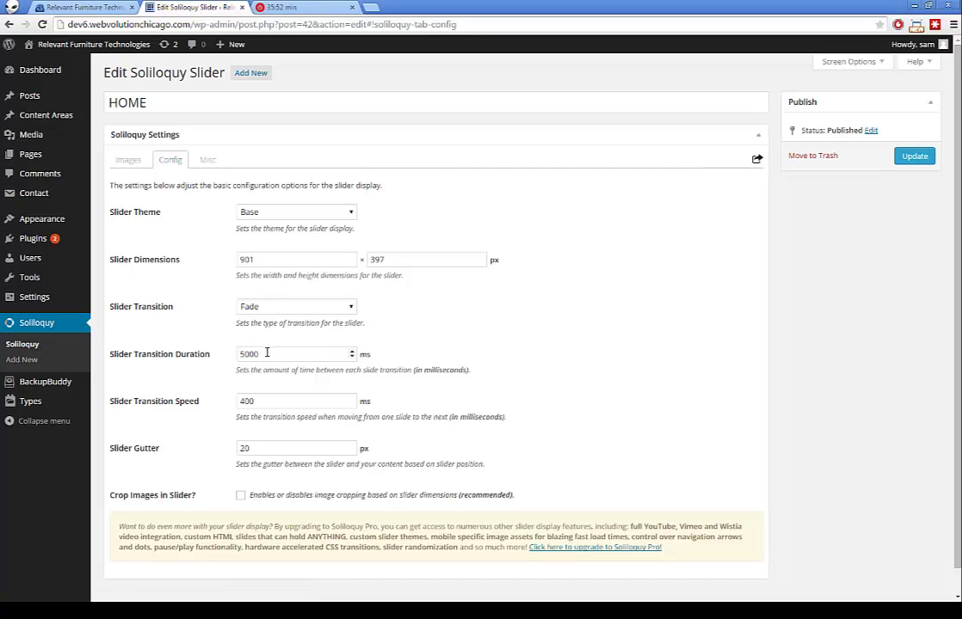
pyautogui.moveTo(267, 353); pyautogui.dragTo(212, 359)
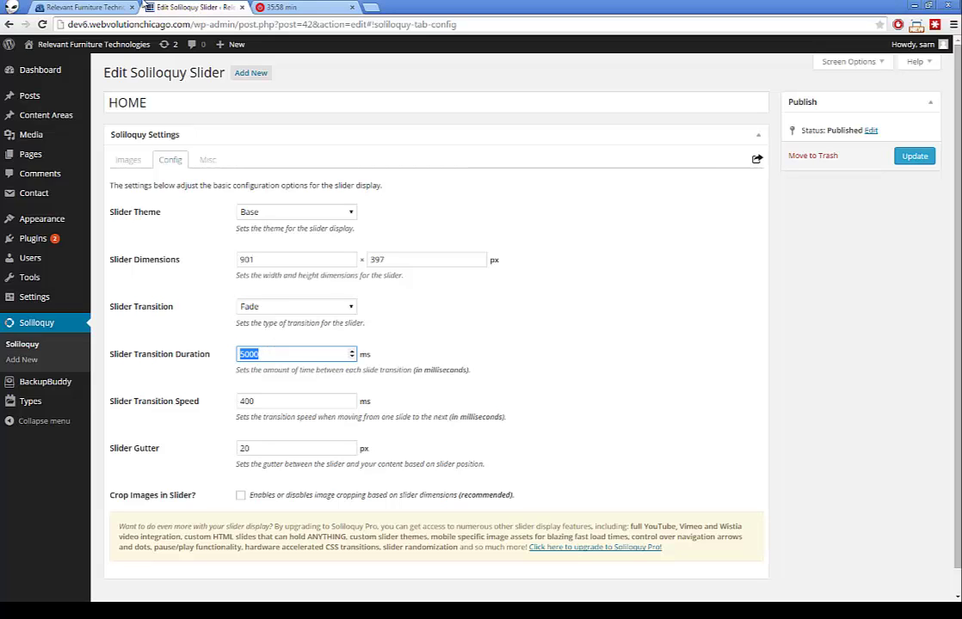
# - Reload the live home page and inspect its slider, sidebar and text layout against the HOME slider's configuration
pyautogui.moveTo(148, 44)
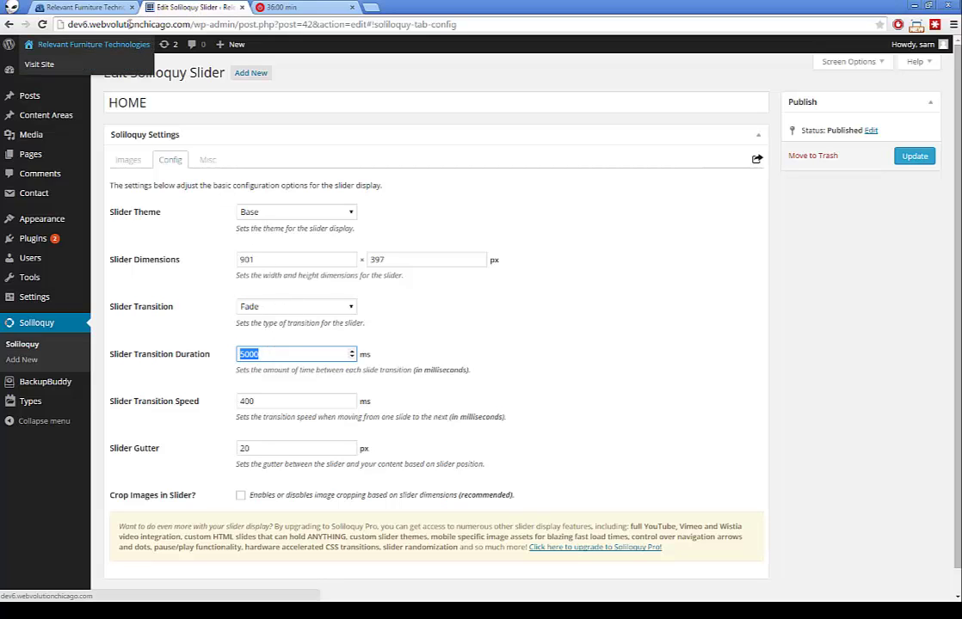
pyautogui.click(81, 7)
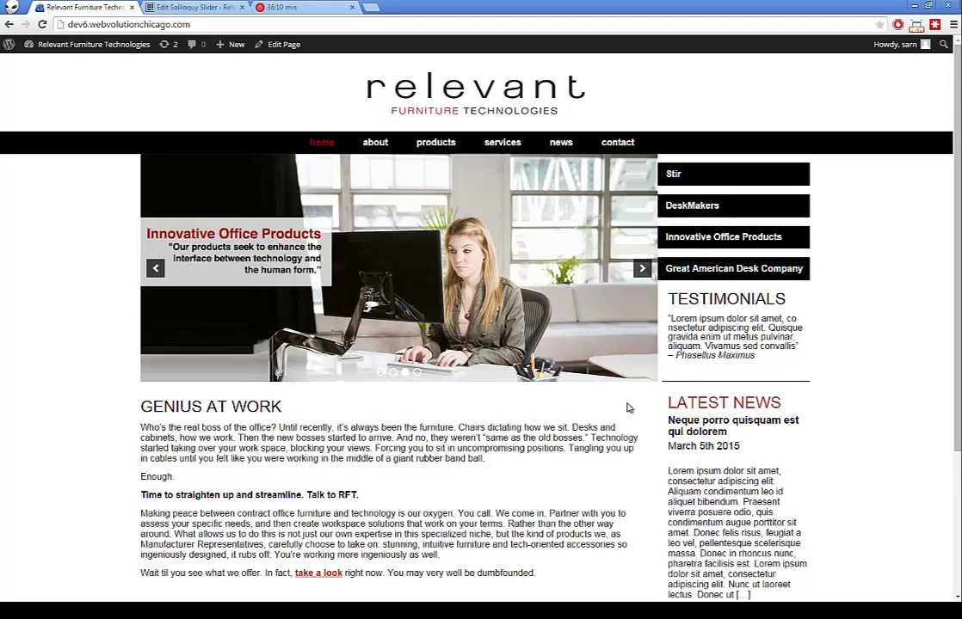
pyautogui.press('F5')
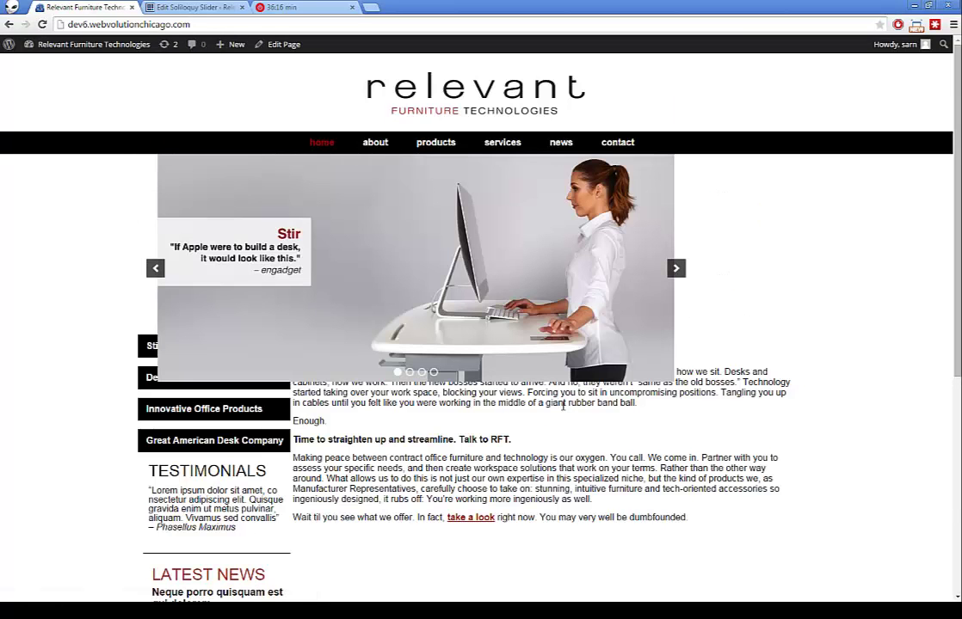
pyautogui.scroll(-4, 623, 367)
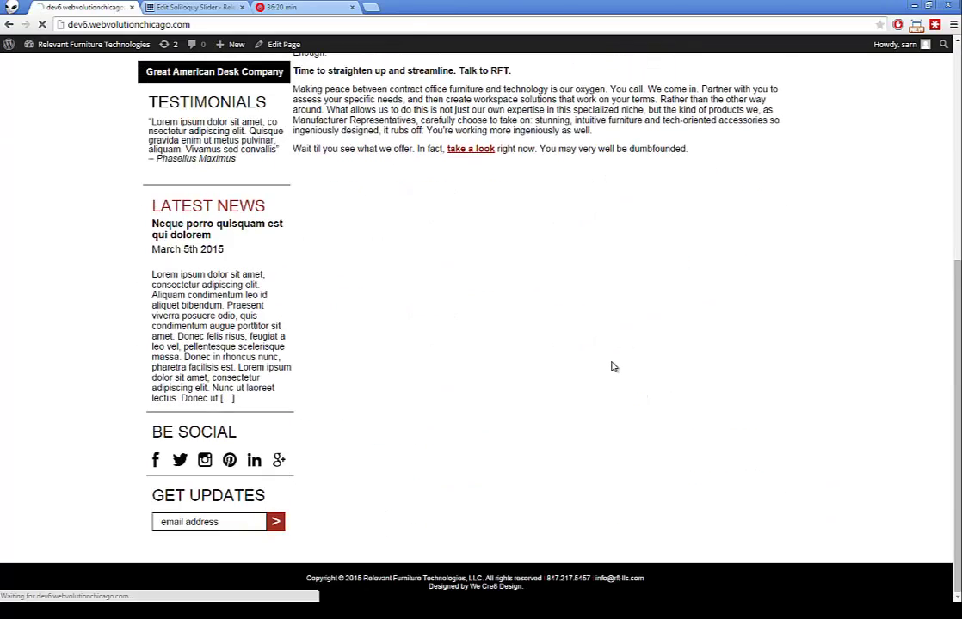
pyautogui.scroll(2, 474, 388)
pyautogui.scroll(1, 474, 388)
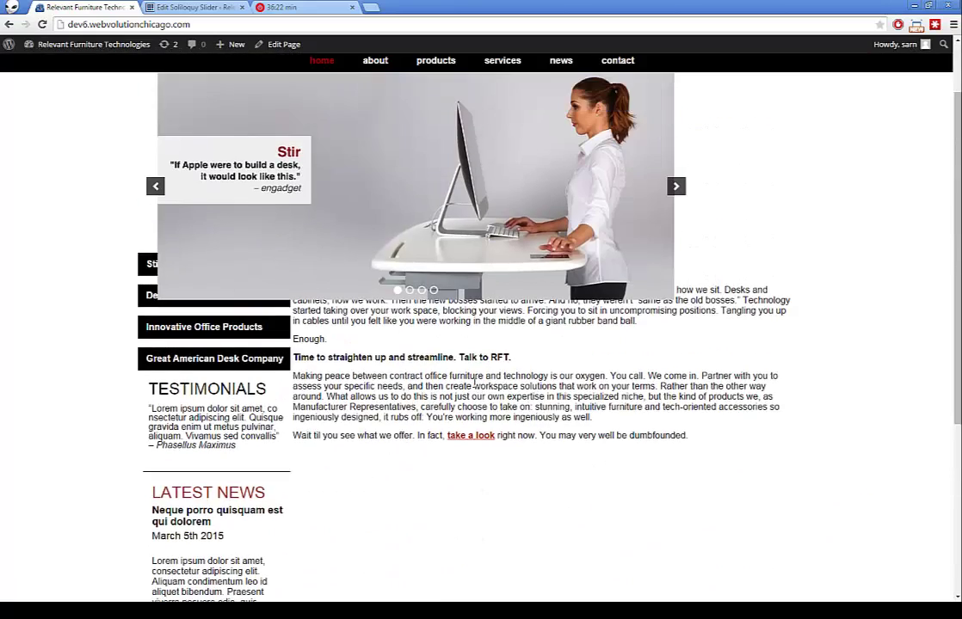
pyautogui.scroll(1, 474, 383)
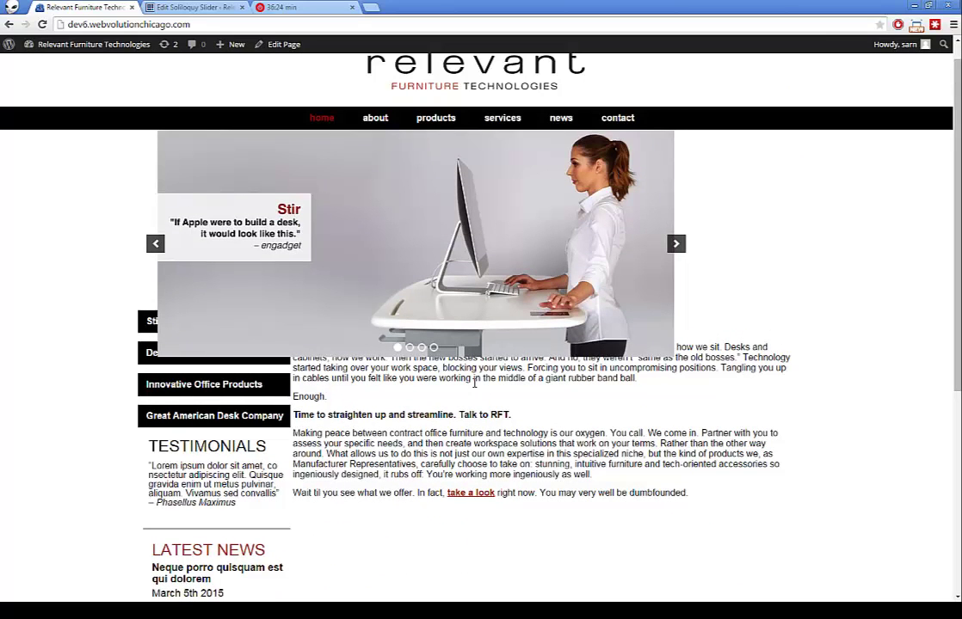
pyautogui.click(148, 7)
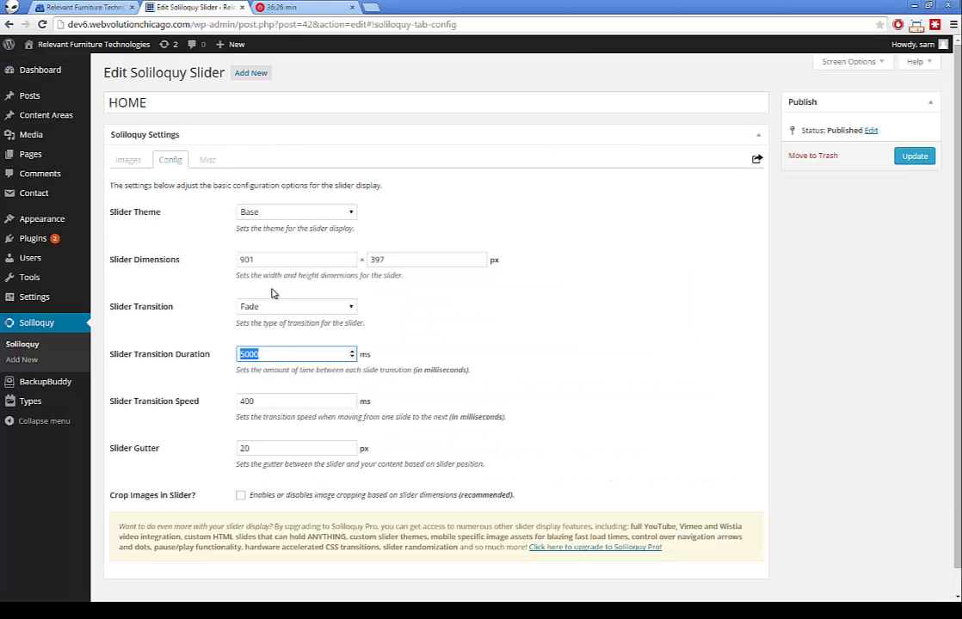
pyautogui.hotkey('ctrl', 'shift', 'Tab')
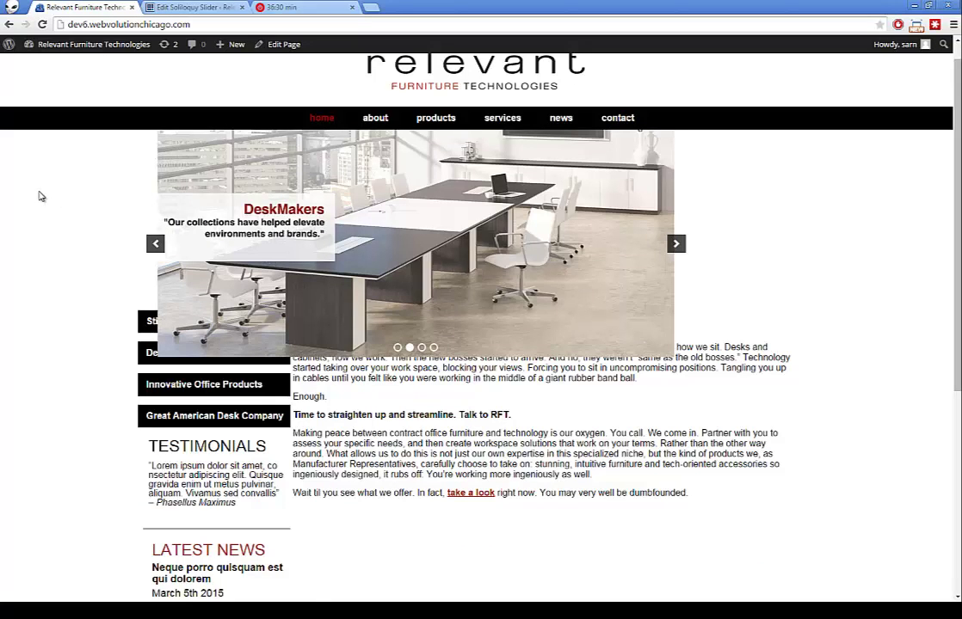
pyautogui.press('F5')
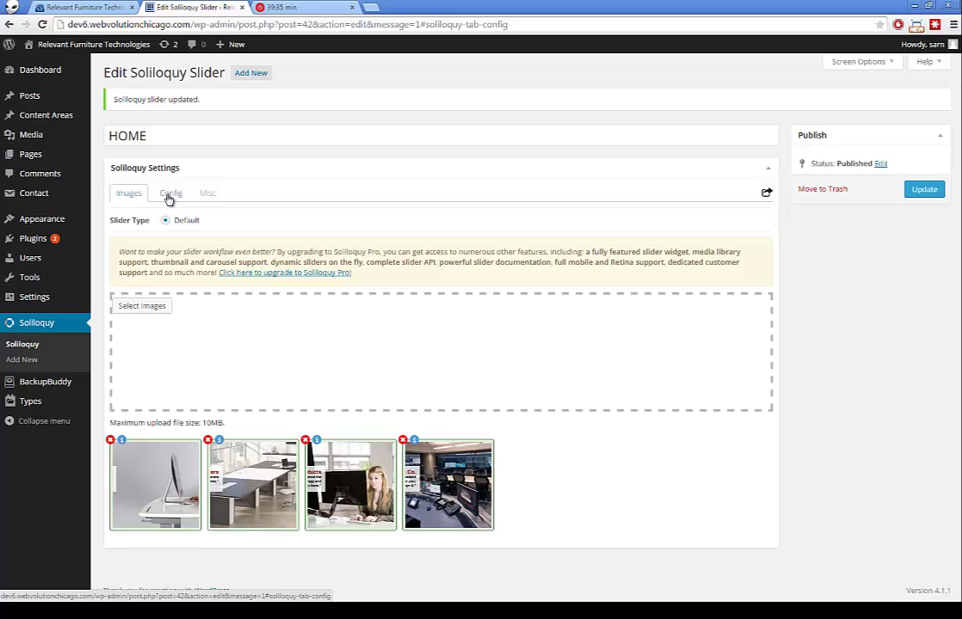
# - Reopen the HOME slider's configuration from the slider list and check it against the live home page with the developer tools closed
pyautogui.click(31, 345)
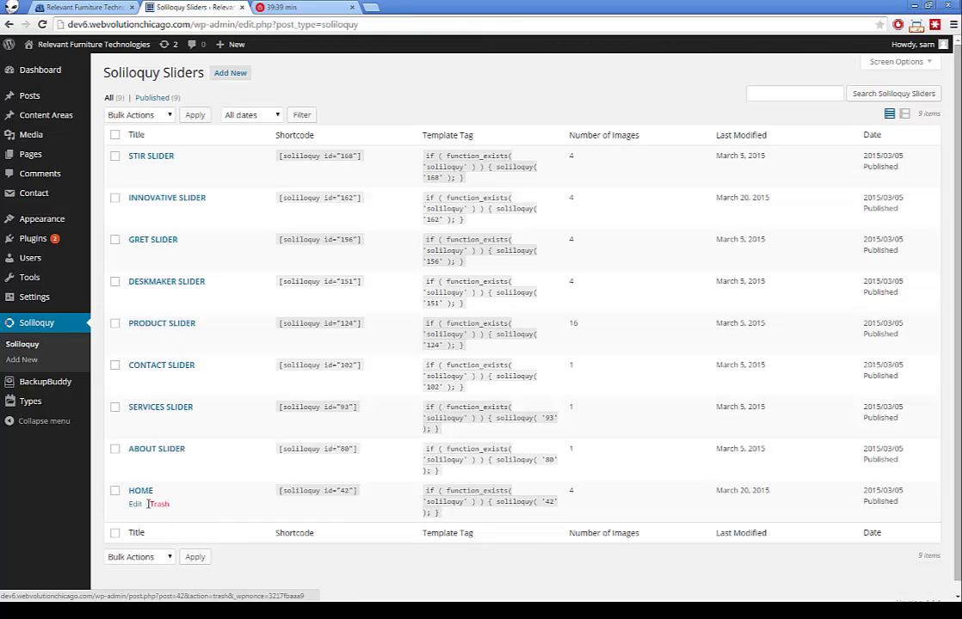
pyautogui.click(135, 504)
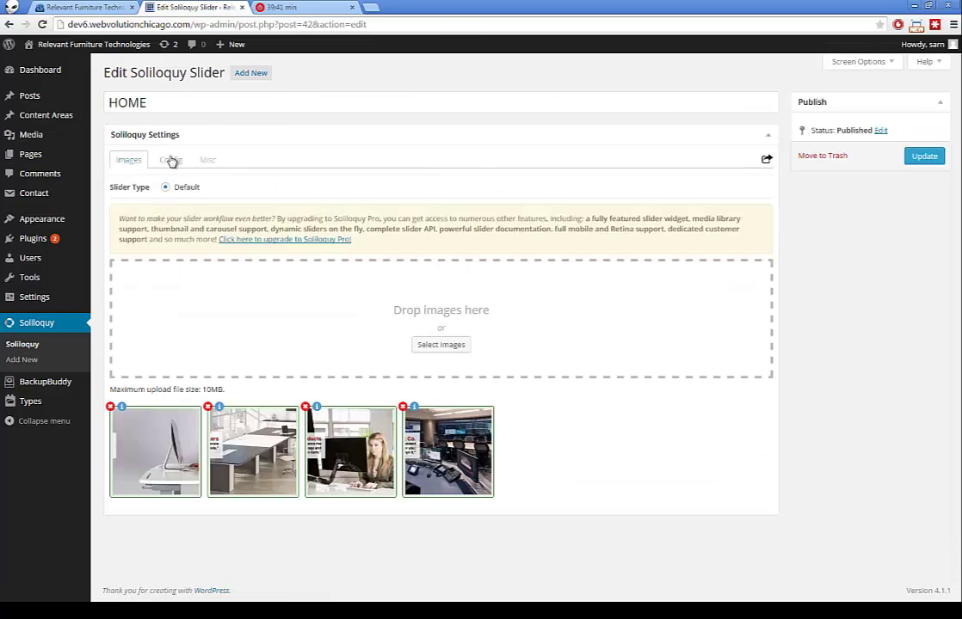
pyautogui.click(170, 160)
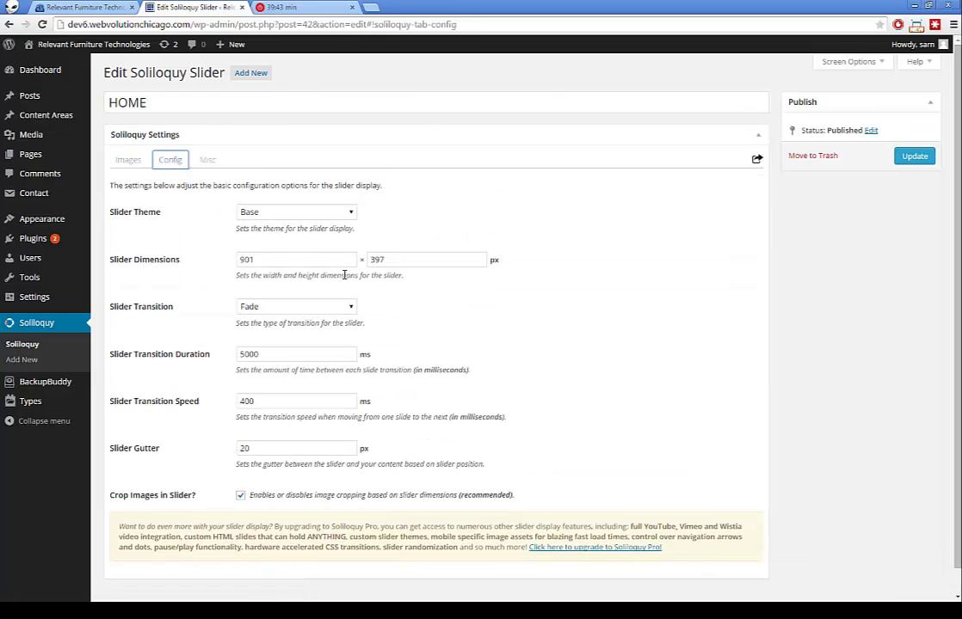
pyautogui.click(69, 10)
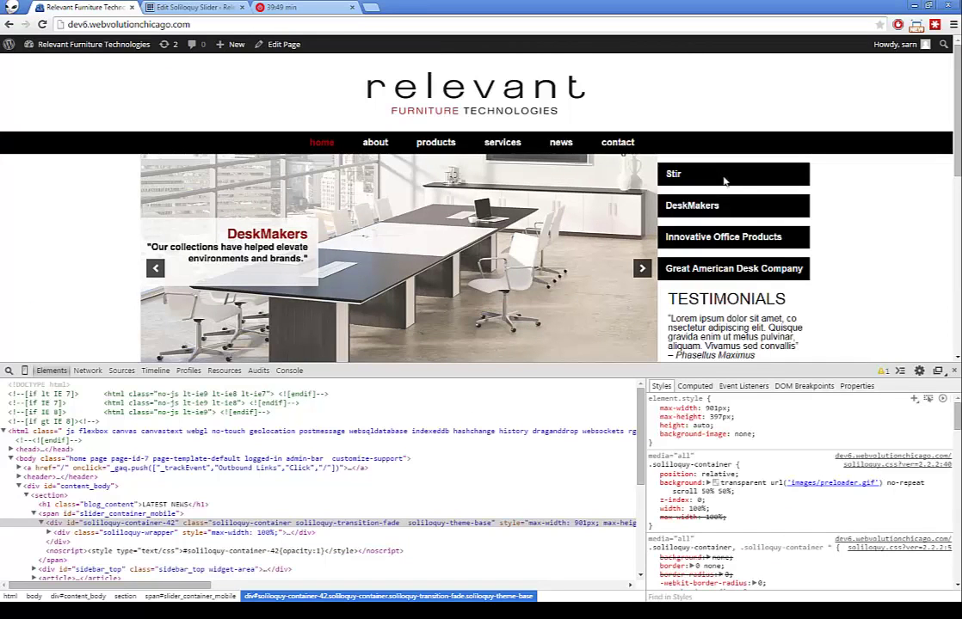
pyautogui.press('F12')
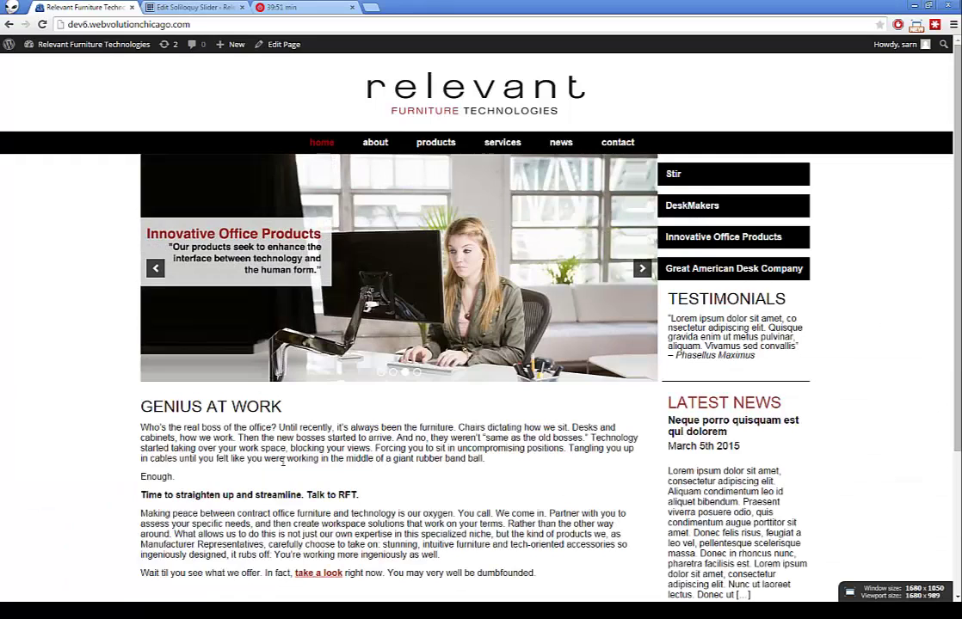
pyautogui.click(196, 7)
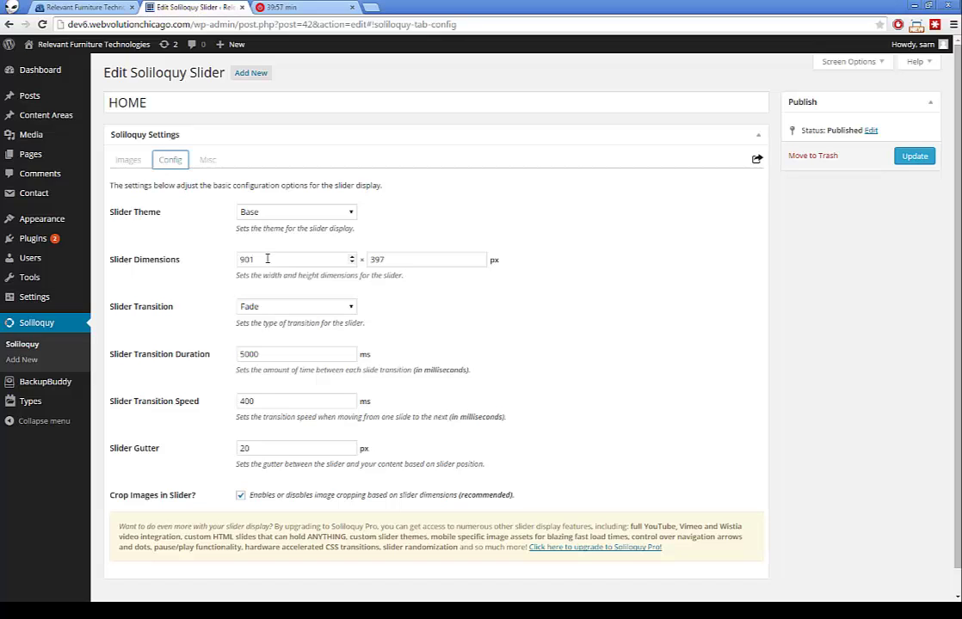
pyautogui.click(70, 9)
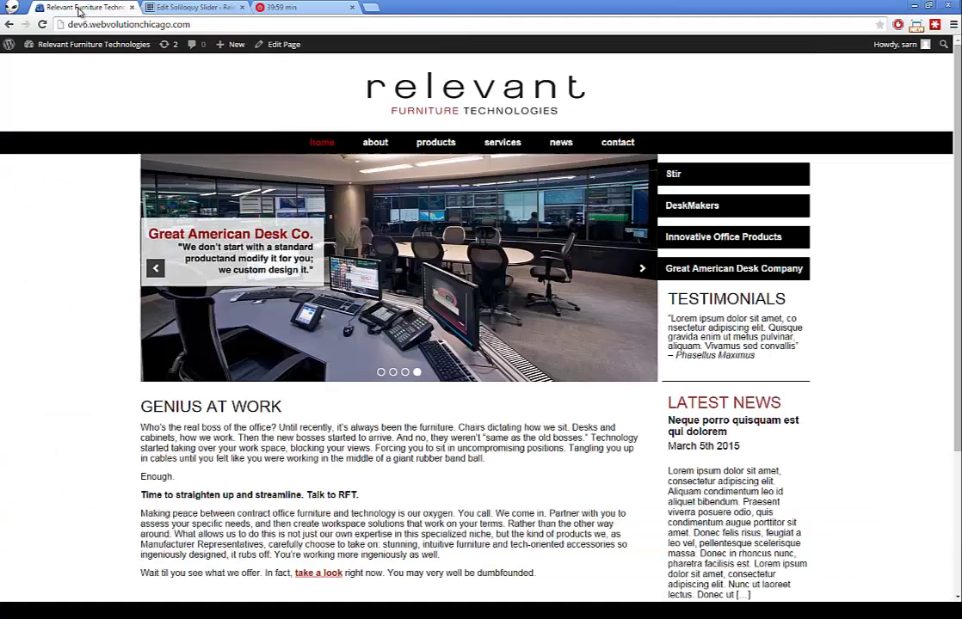
# - Look over the live services, news and about pages, checking the header images and page content
pyautogui.click(500, 143)
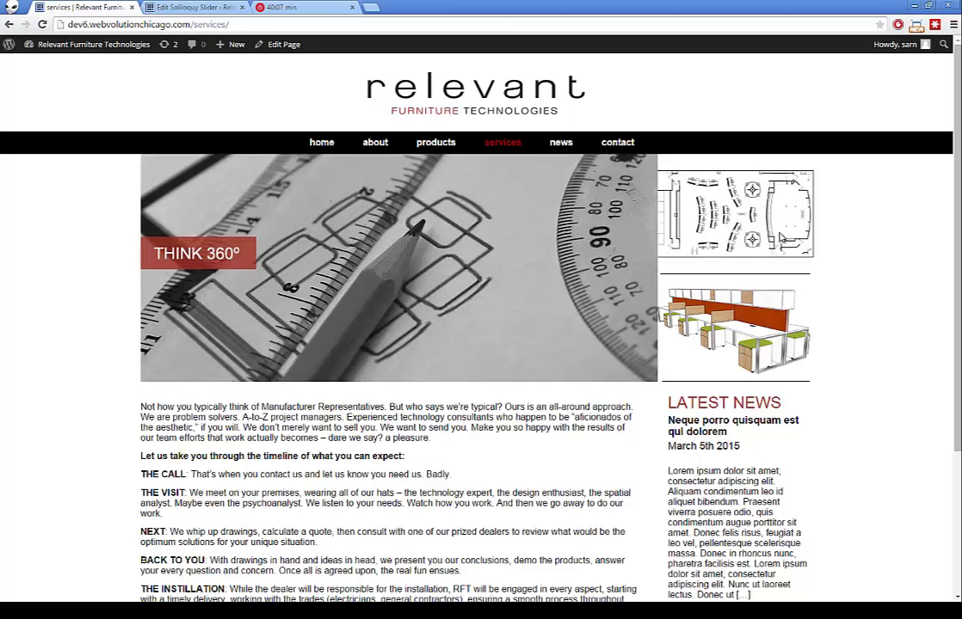
pyautogui.scroll(-1, 485, 266)
pyautogui.scroll(1, 541, 140)
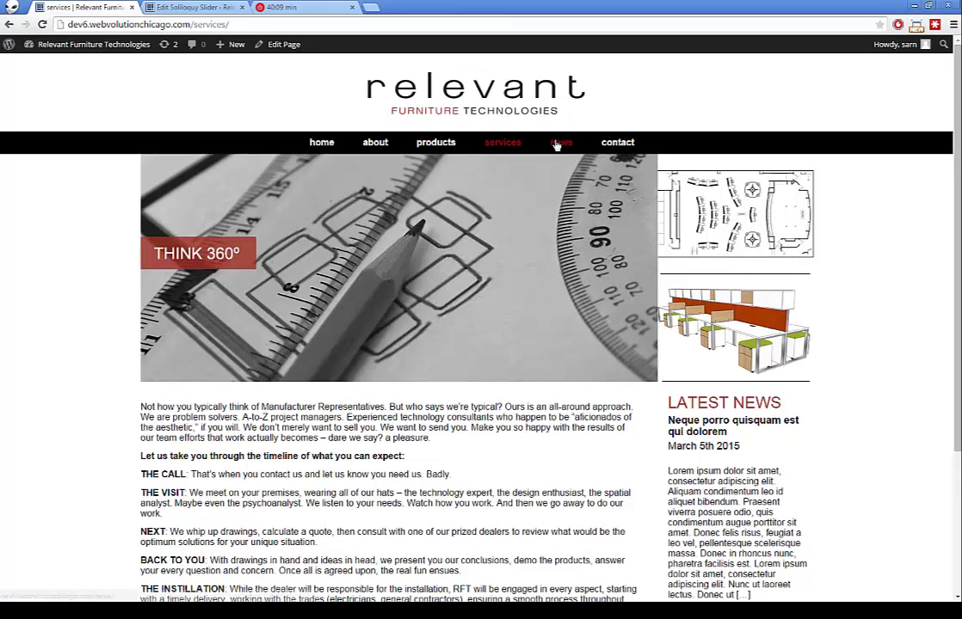
pyautogui.click(560, 143)
pyautogui.click(374, 144)
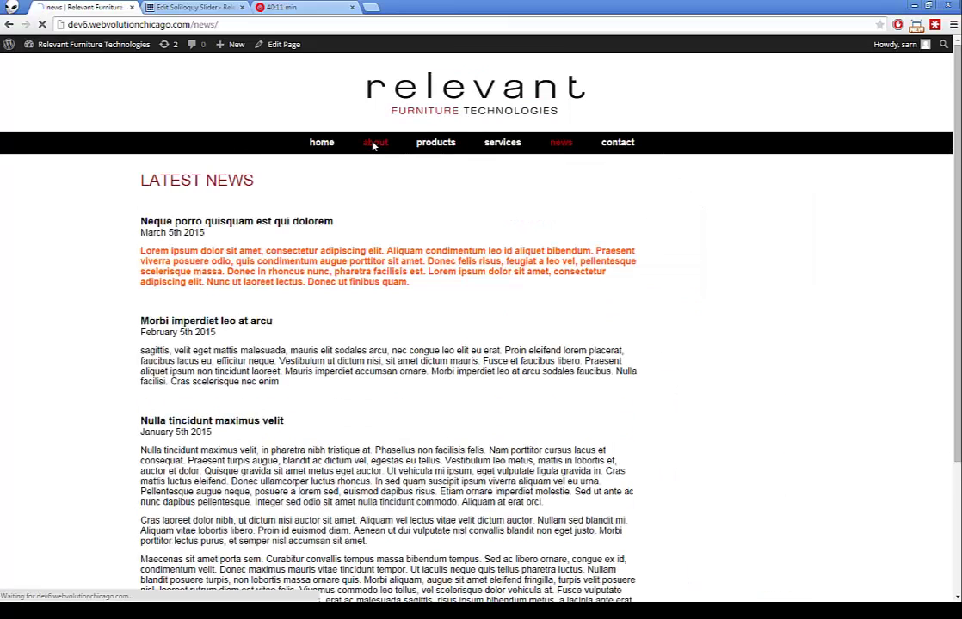
pyautogui.scroll(-2, 197, 389)
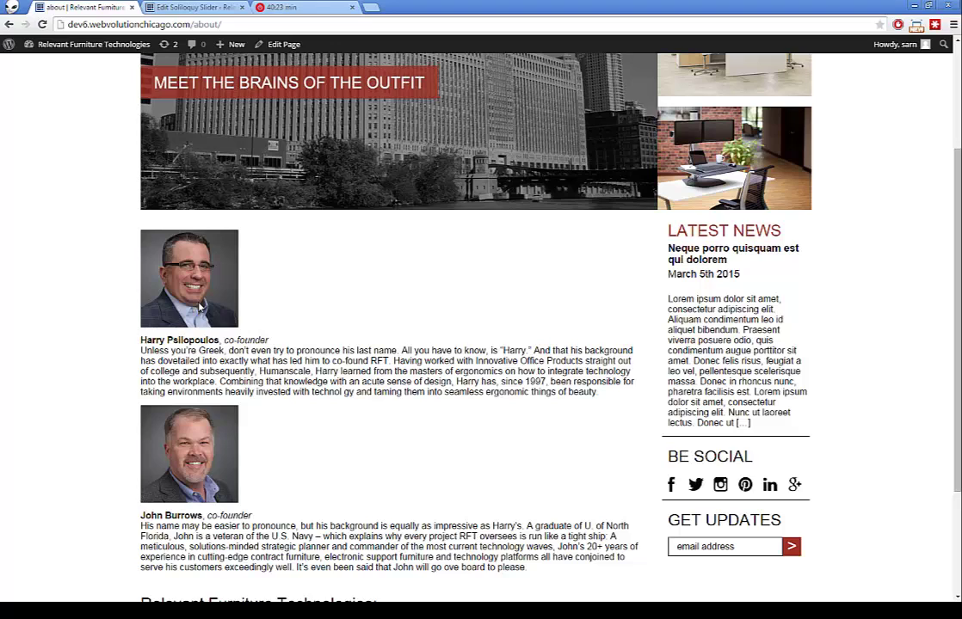
# - Return to the list of Soliloquy sliders and compare it with the header image on the live contact page
pyautogui.click(185, 7)
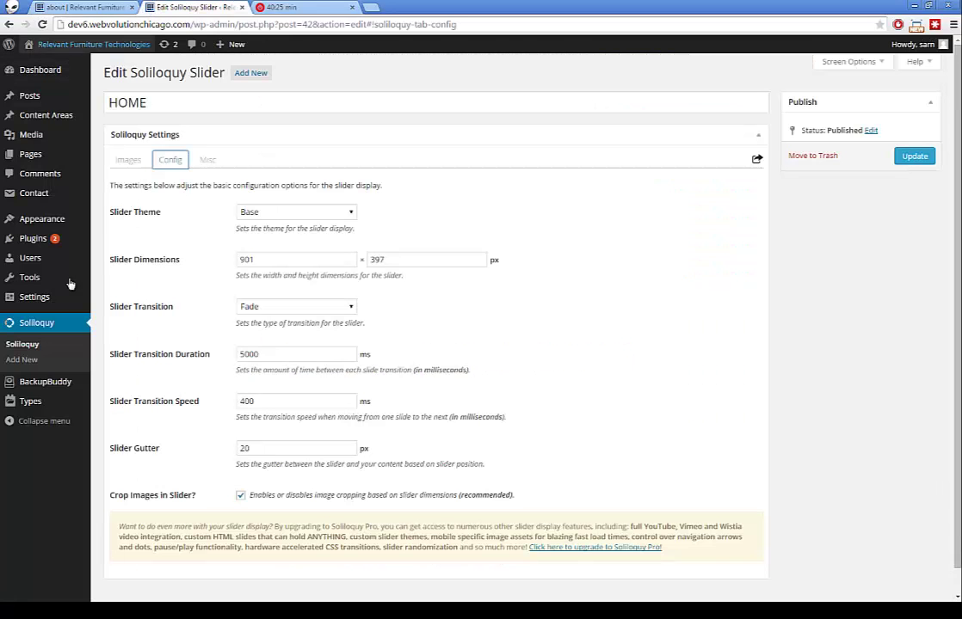
pyautogui.click(26, 344)
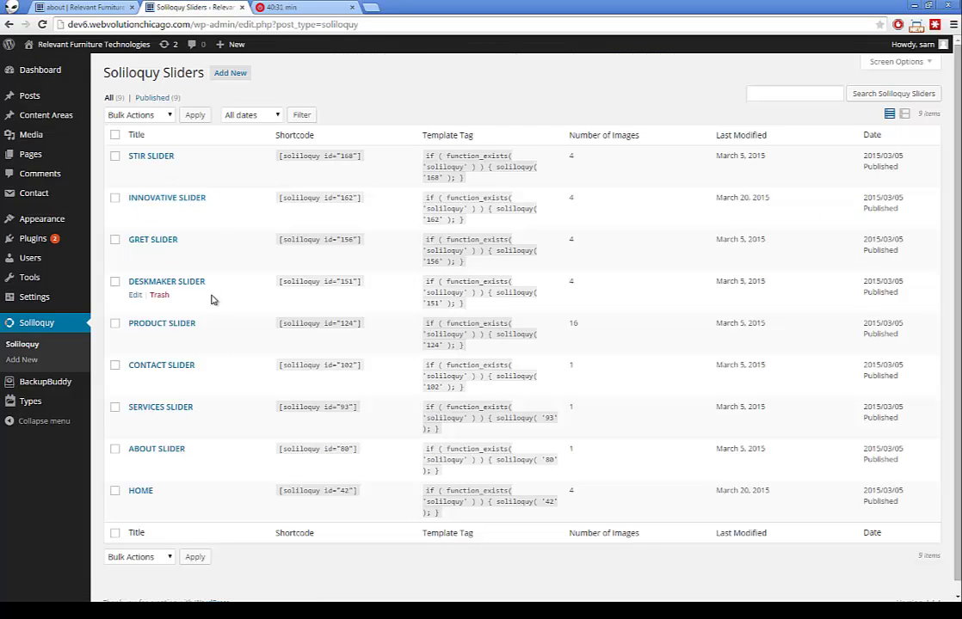
pyautogui.hotkey('ctrl', 'shift', 'Tab')
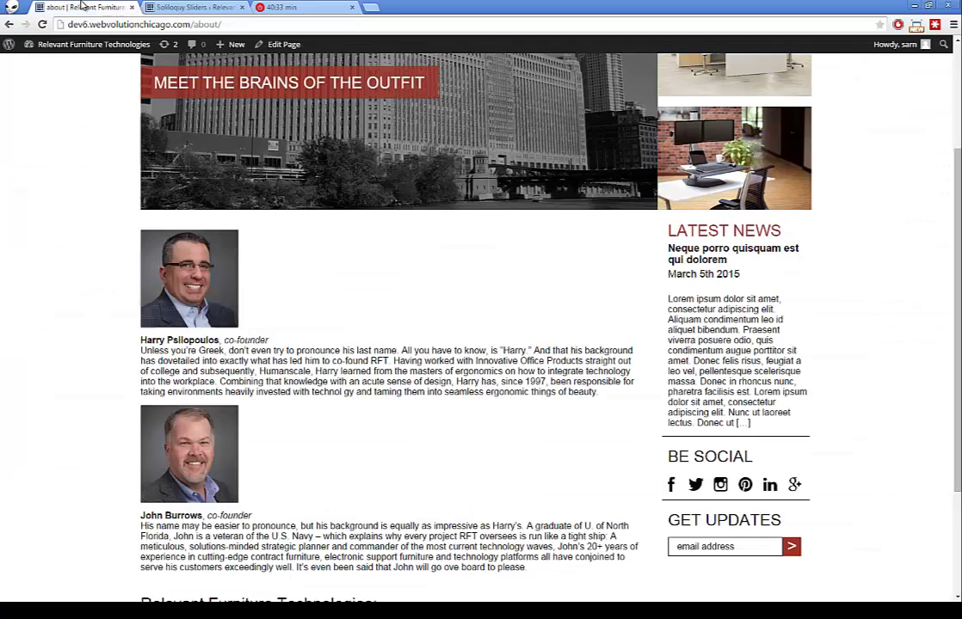
pyautogui.scroll(2, 413, 258)
pyautogui.click(607, 143)
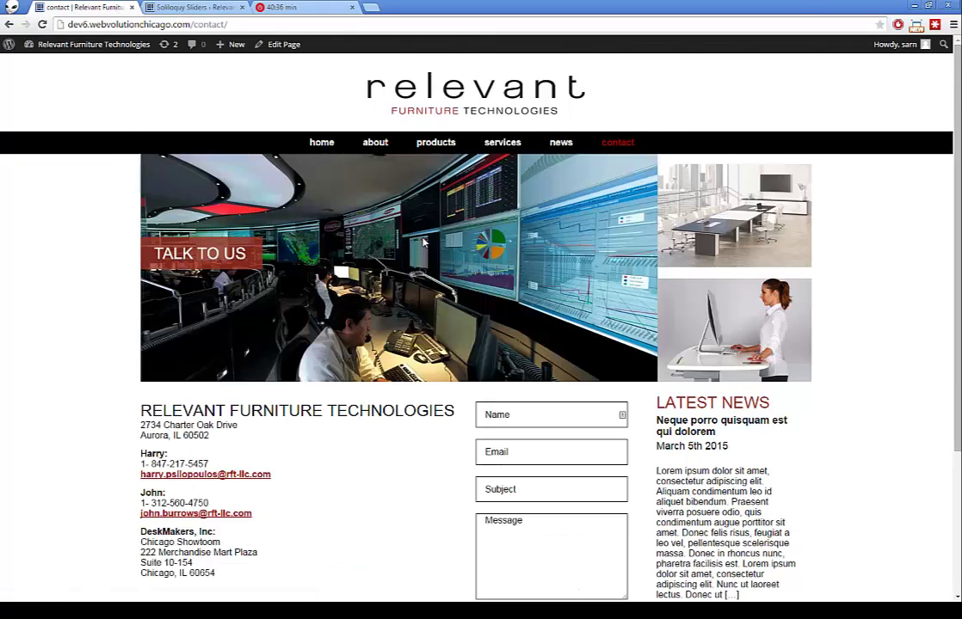
# - Open the CONTACT SLIDER from the Soliloquy slider list to view its header image
pyautogui.click(165, 7)
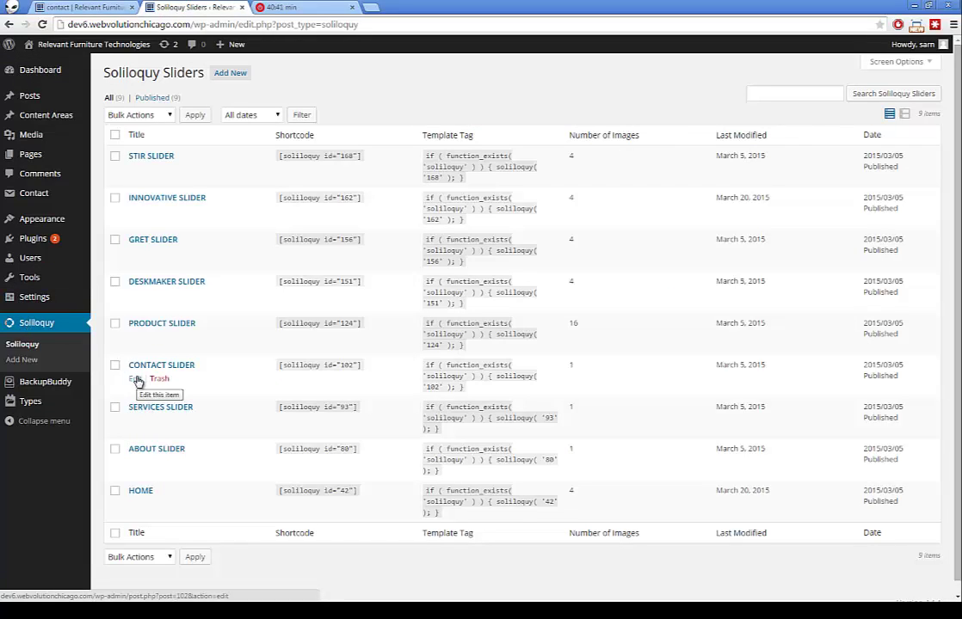
pyautogui.click(137, 380)
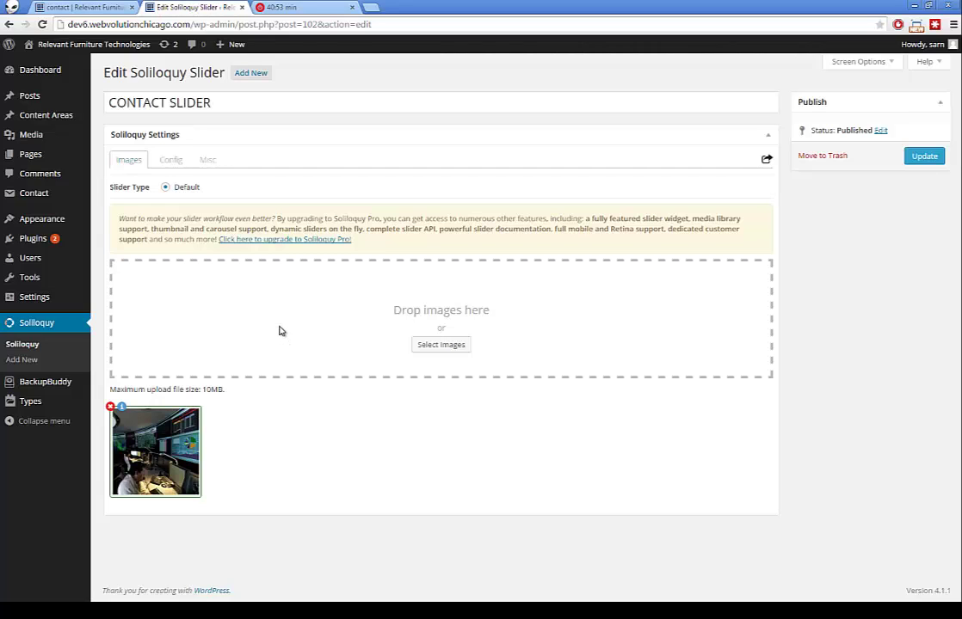
# - Run a Complete Backup of the site with BackupBuddy and download the finished backup file
pyautogui.click(50, 381)
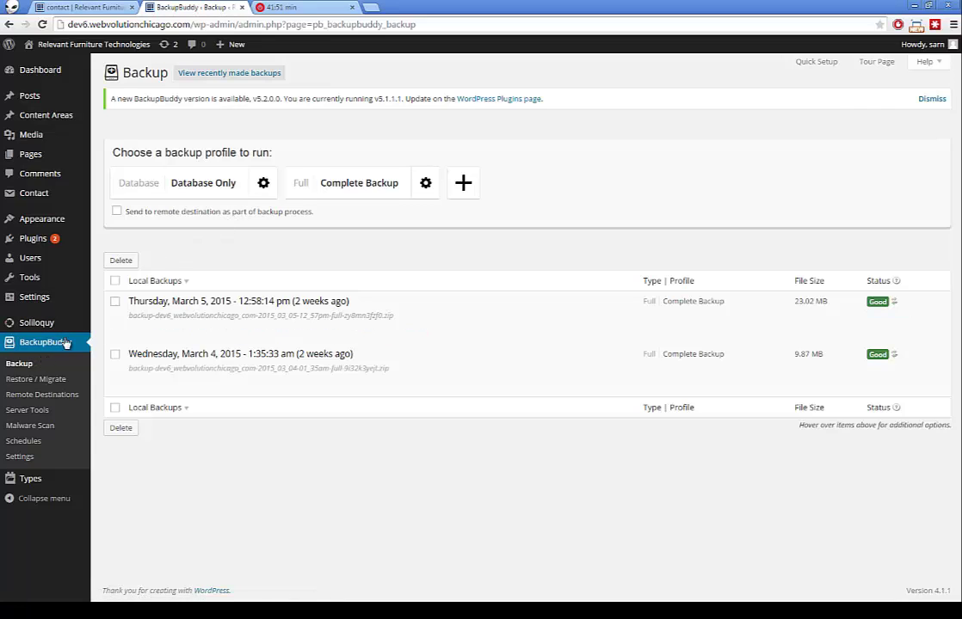
pyautogui.click(341, 190)
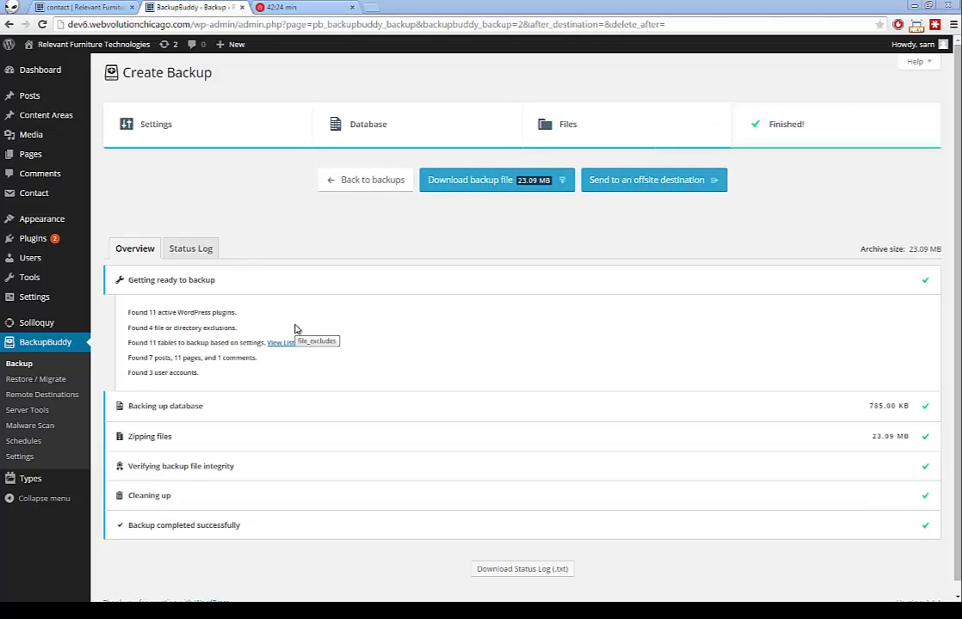
pyautogui.click(481, 180)
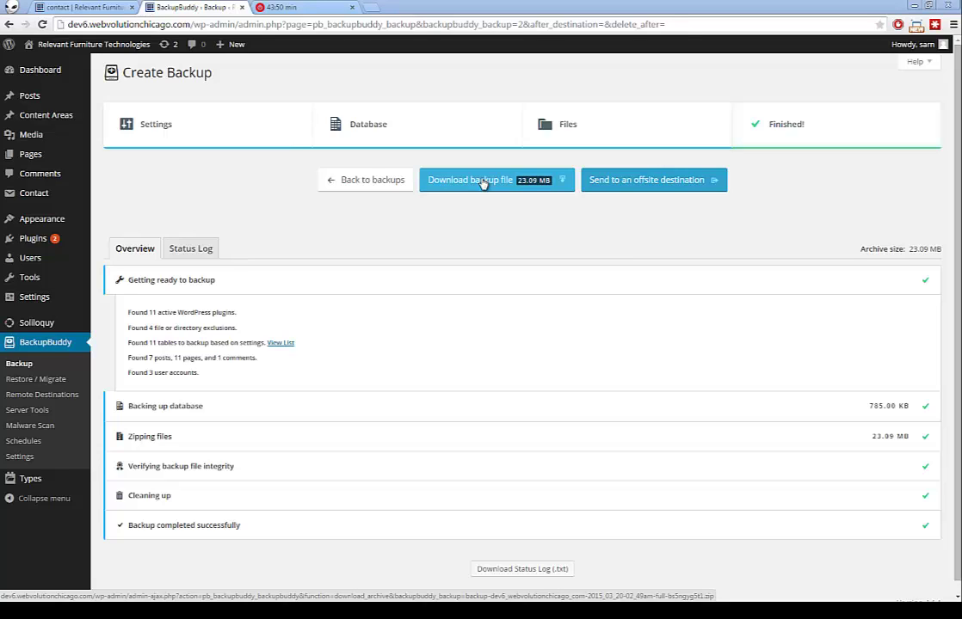
# - Return to the live site, look over the contact page and go to the home page
pyautogui.click(58, 10)
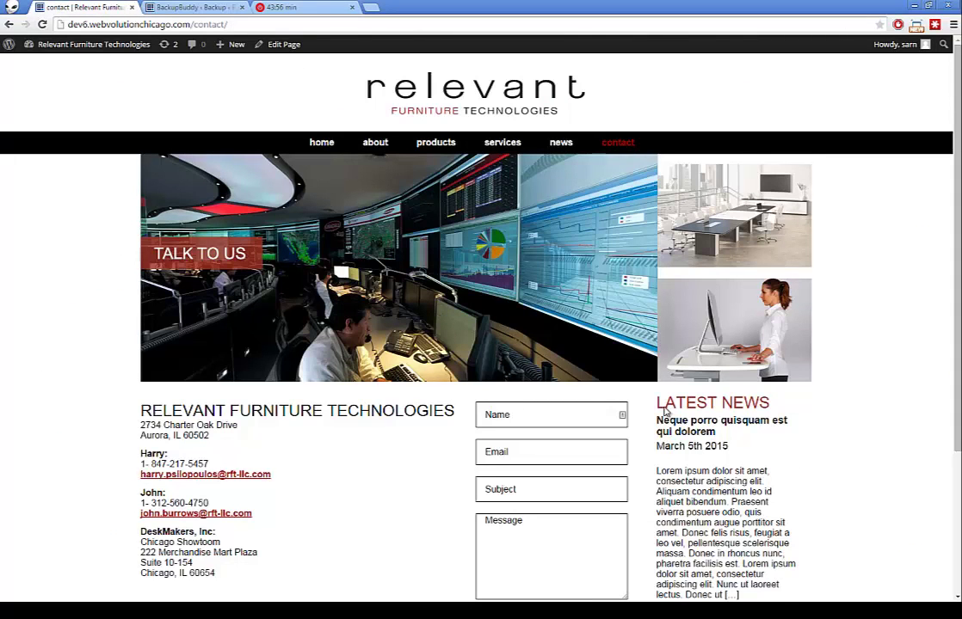
pyautogui.scroll(-2, 725, 430)
pyautogui.scroll(2, 633, 375)
pyautogui.click(317, 145)
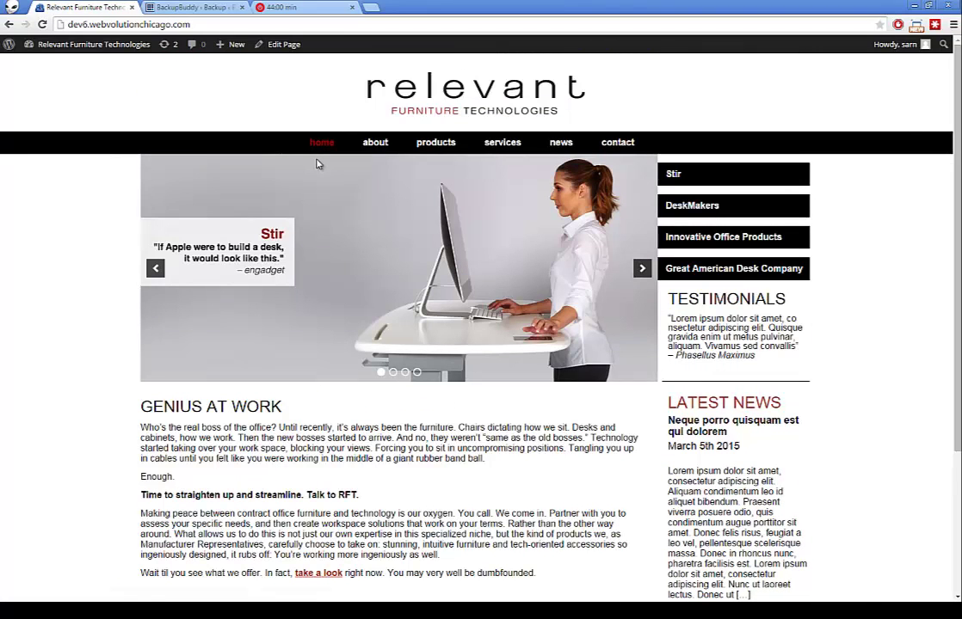